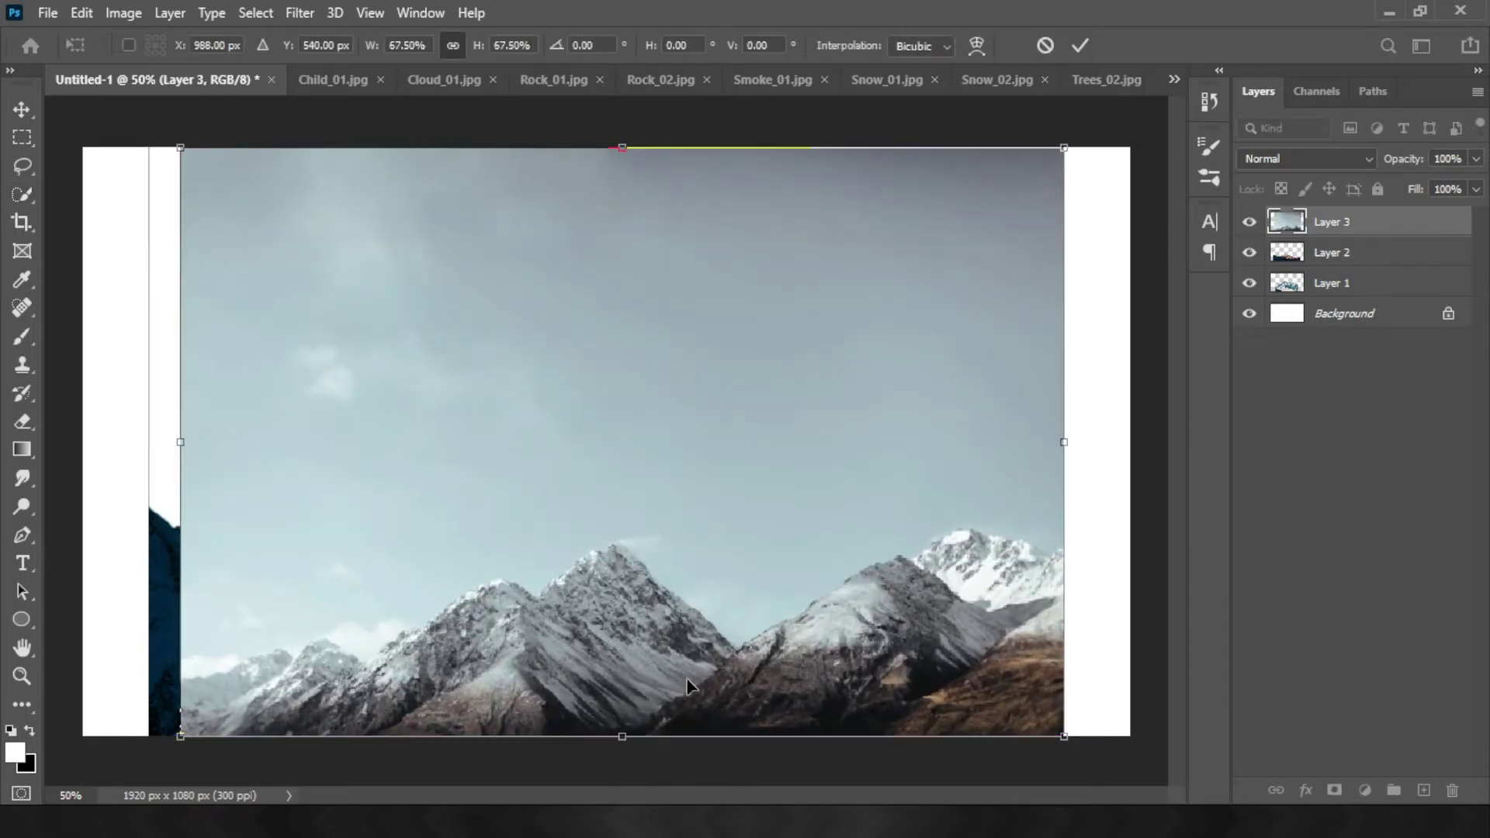
Commit the current transform and select the unwanted sky area above the mountains
key("Return")
left_click_drag(403, 268, 540, 409)
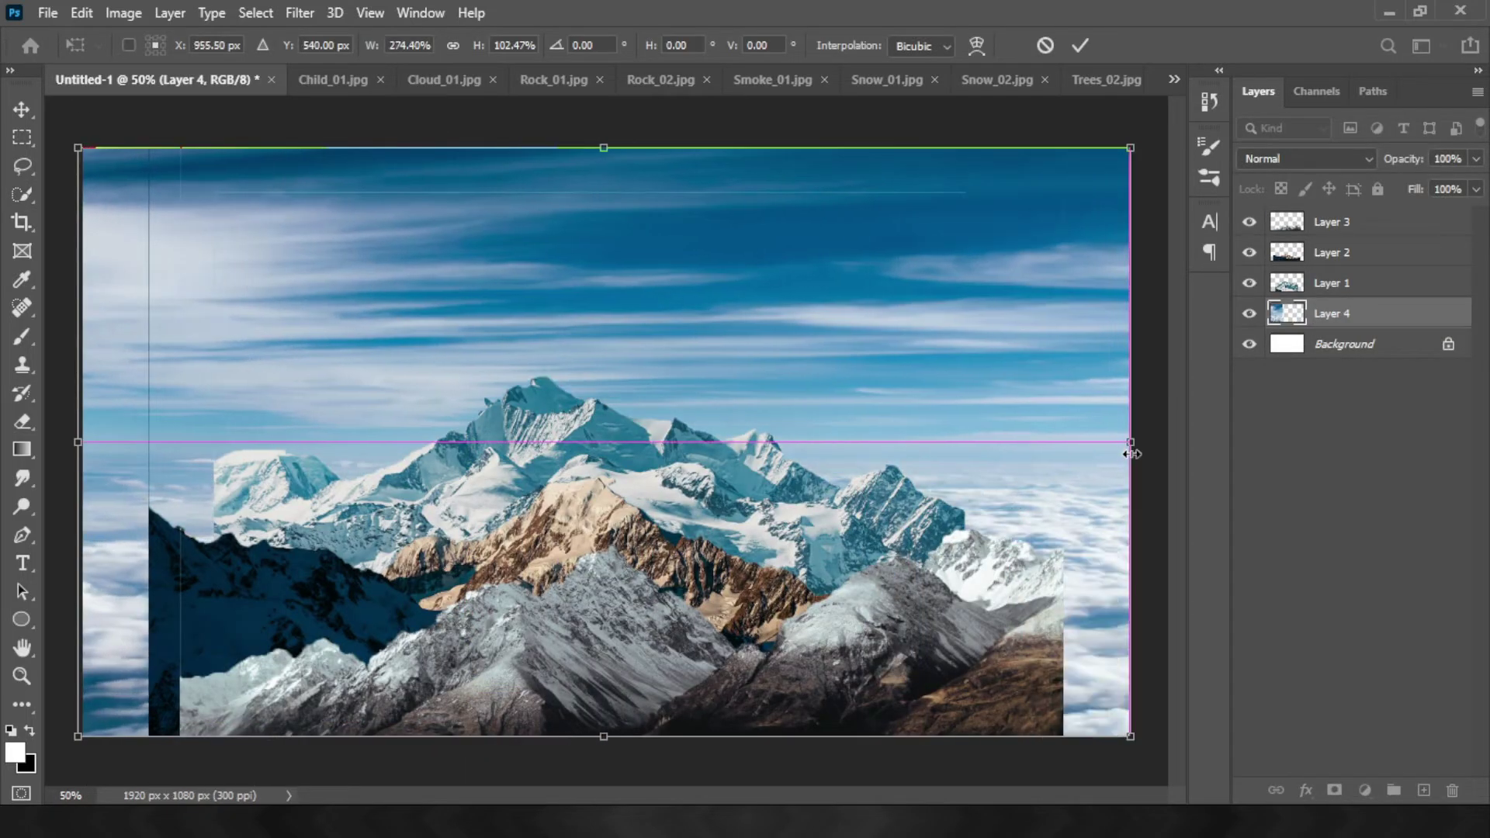
Commit the sky layer's size, move Layer 2 to the top and shrink it to about 83%
key("Return")
key("w")
left_click(1256, 287)
left_click_drag(1259, 252, 1288, 216)
key("ctrl+t")
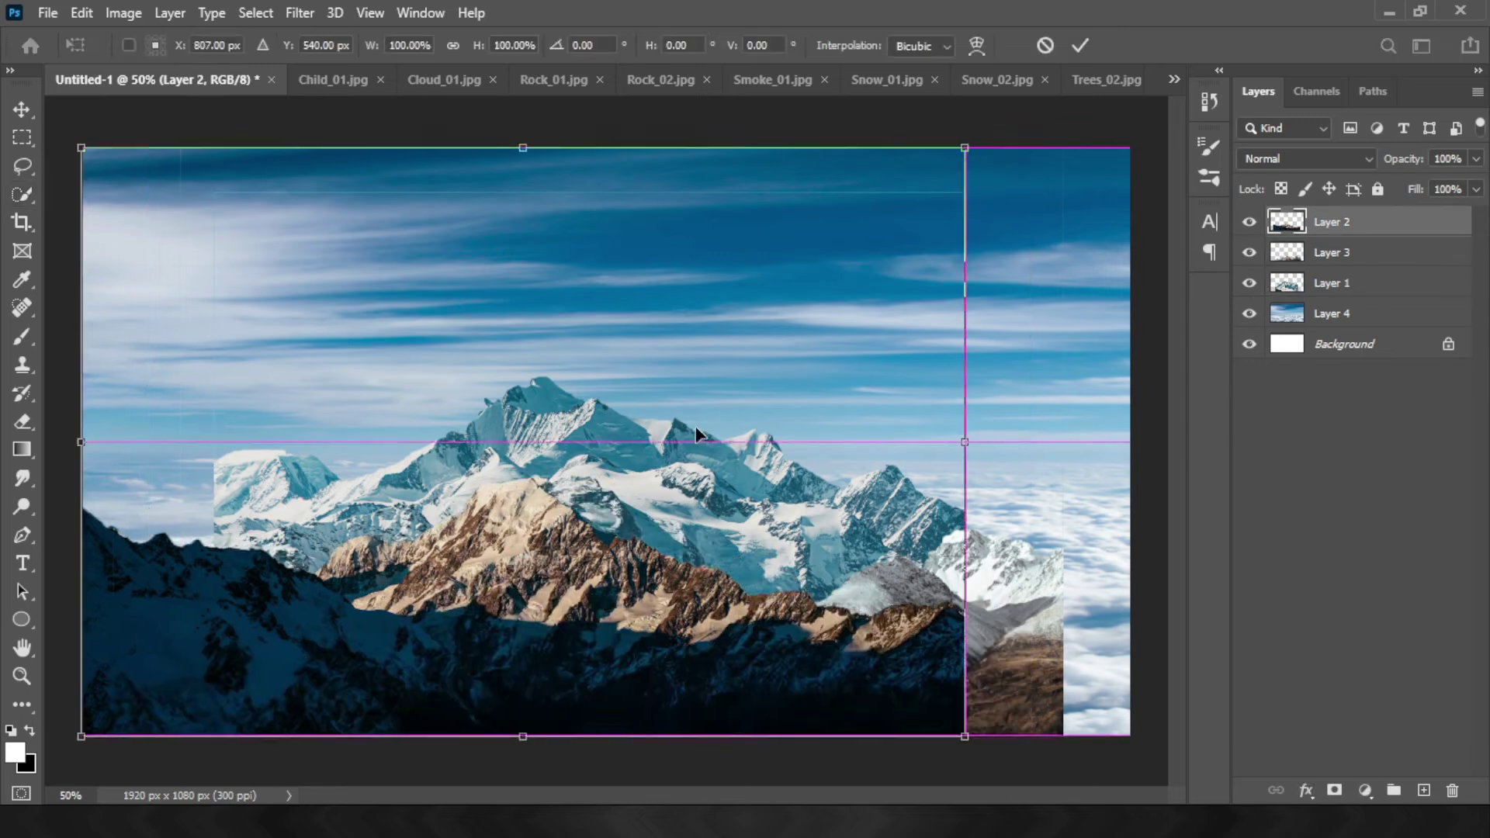
left_click_drag(963, 149, 811, 248)
key("Return")
Duplicate Layer 3, then hide both Layer 3 and its copy
key("w")
left_click(1249, 261)
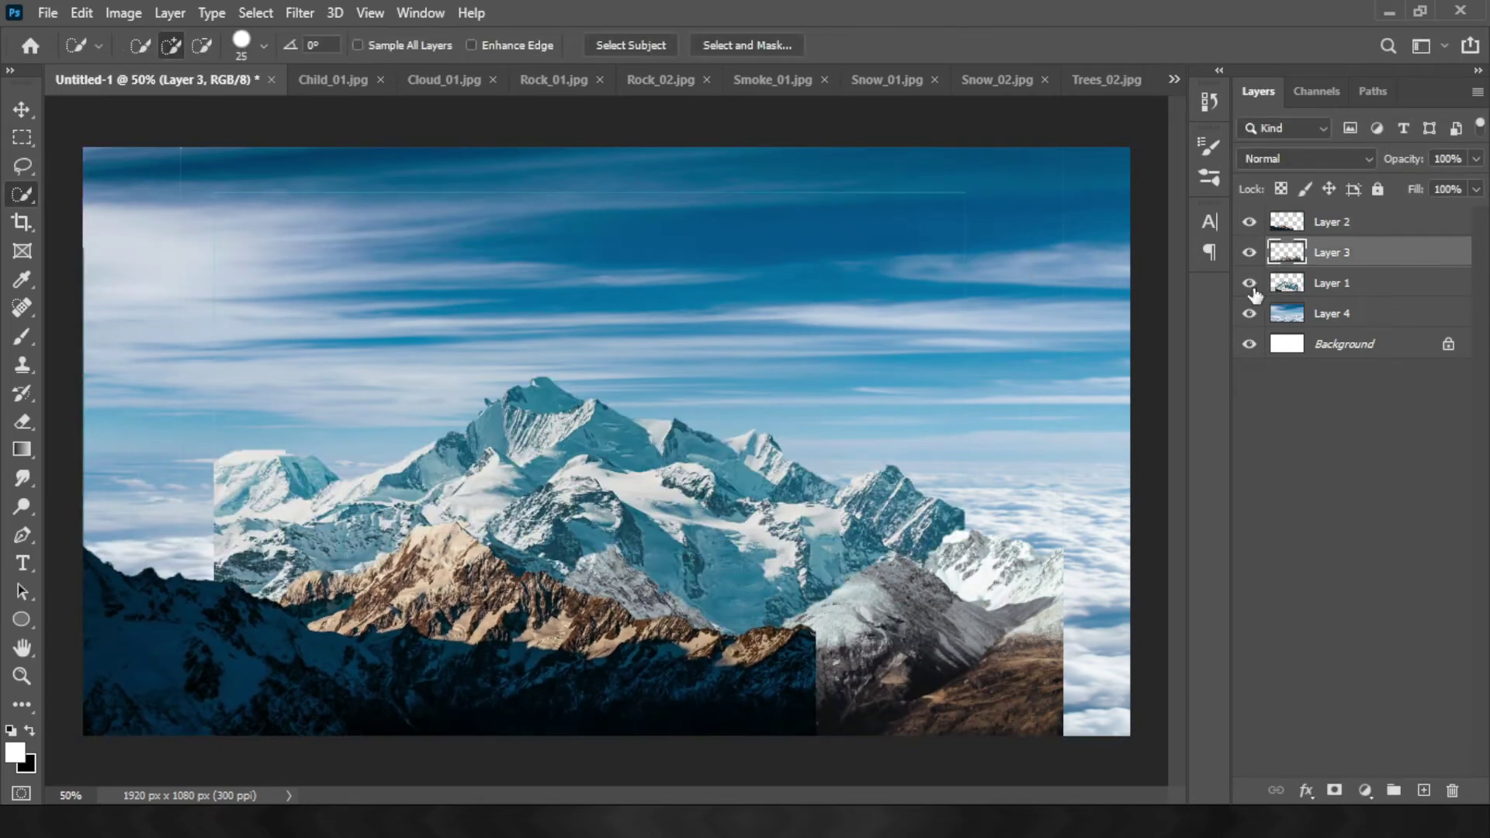
key("ctrl+j")
key("ctrl+t")
key("Return")
left_click_drag(1249, 252, 1249, 282)
Move Layer 1's mountains to the left side and duplicate Layer 1
left_click(1250, 283)
key("ctrl+t")
mouse_move(712, 380)
left_mouse_down()
mouse_move(259, 343)
mouse_move(332, 328)
left_mouse_up()
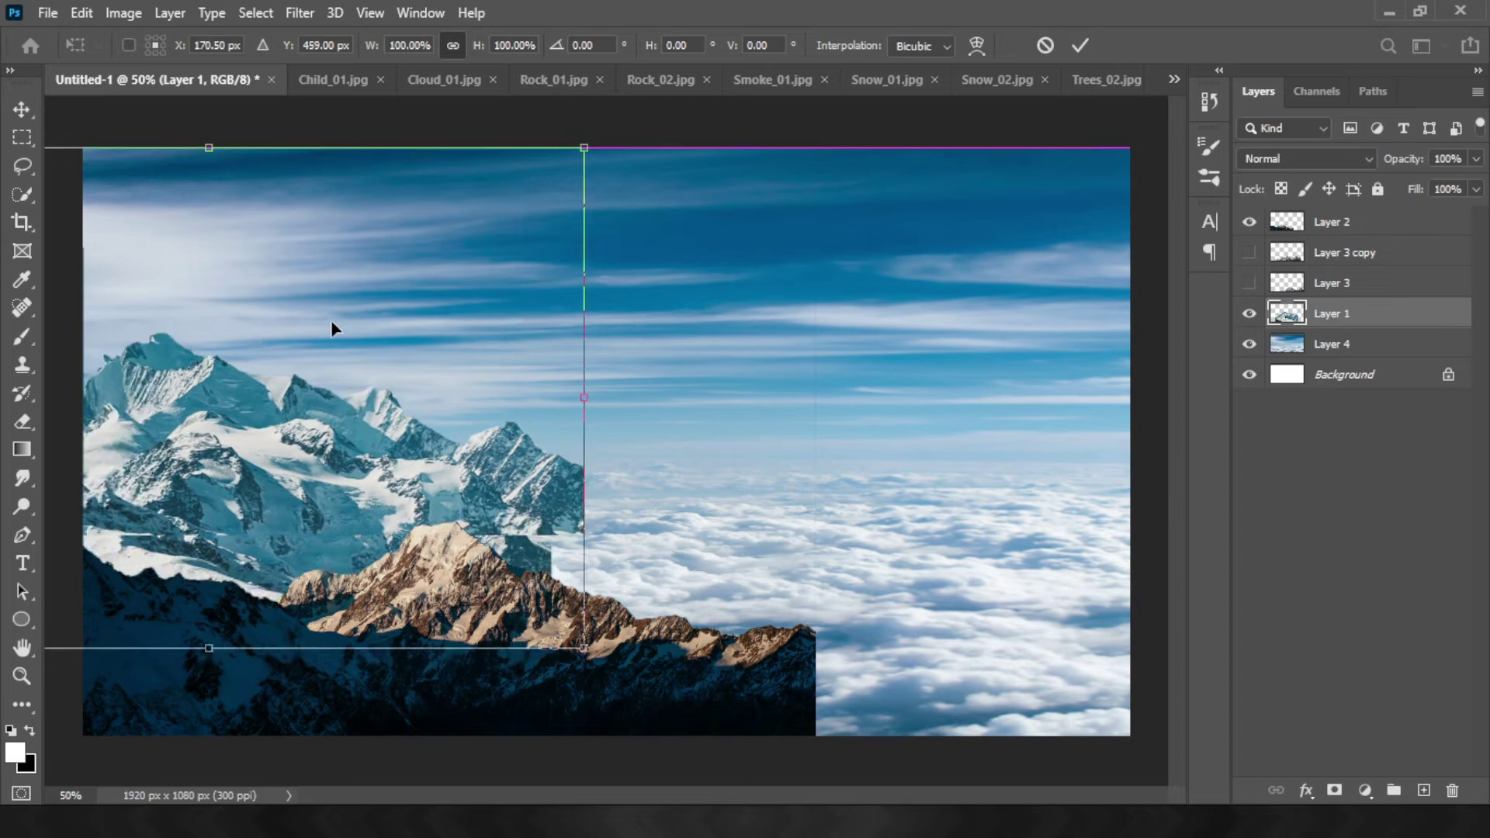
key("Return")
key("ctrl+j")
Show Layer 3 again and move its mountains upward
left_click(1249, 282)
left_click(1332, 282)
key("ctrl+t")
mouse_move(644, 504)
left_mouse_down()
mouse_move(591, 350)
mouse_move(825, 522)
left_mouse_up()
key("Return")
Flip Layer 3 copy horizontally, shrink it and shift it to the right side
left_click(1249, 253)
left_click(1344, 252)
key("ctrl+t")
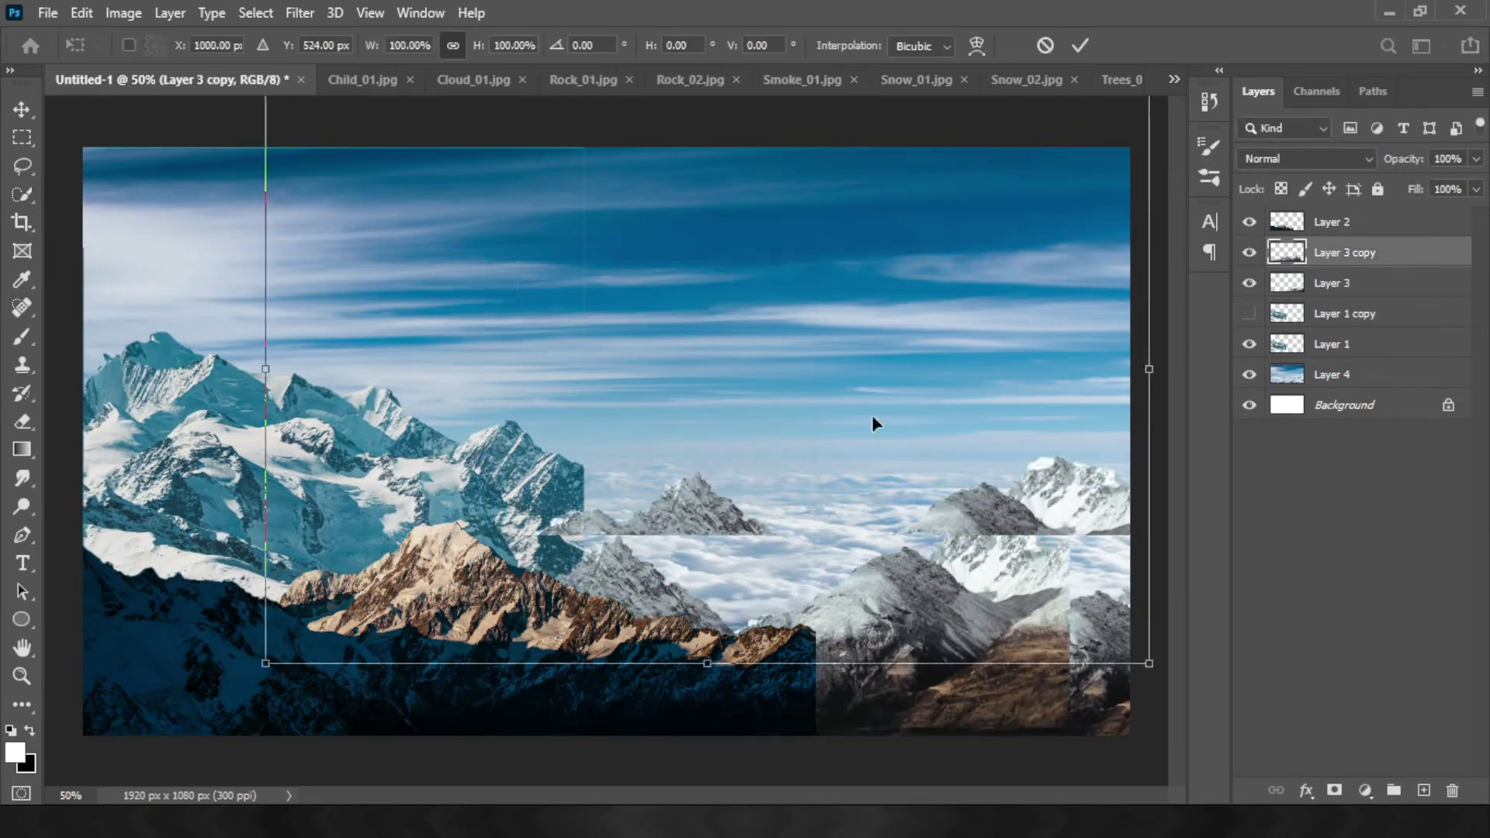
left_click_drag(872, 423, 688, 475)
mouse_move(961, 466)
left_mouse_down()
mouse_move(1075, 492)
mouse_move(971, 473)
left_mouse_up()
key("Return")
key("w")
Put Layer 3 copy below Layer 3, then reposition and enlarge Layer 3 to about 124%
left_click_drag(1344, 253, 1247, 310)
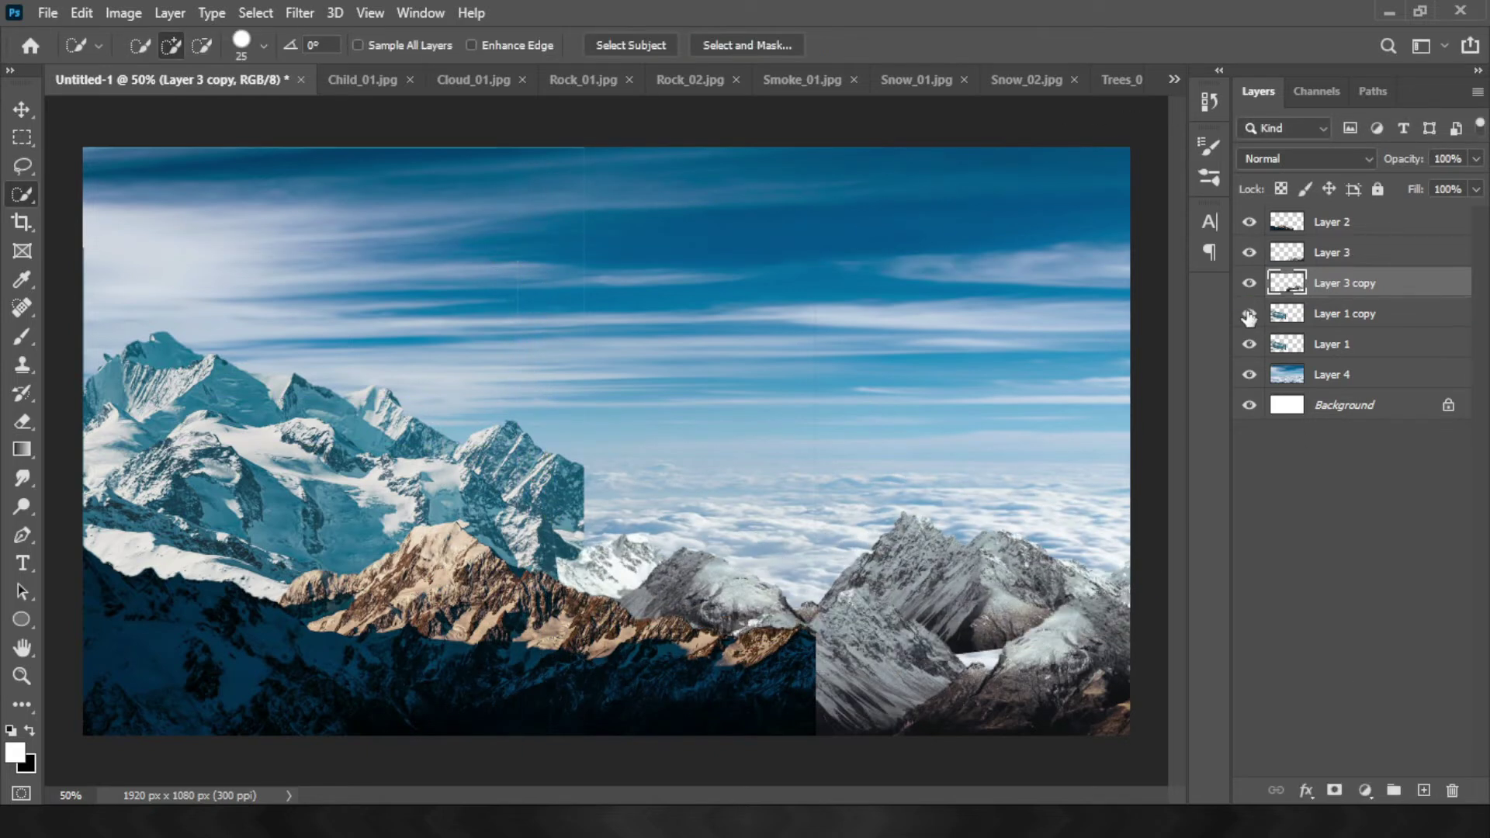
left_click(1248, 316)
left_click(1331, 252)
key("ctrl+t")
mouse_move(1041, 543)
left_mouse_down()
mouse_move(985, 532)
mouse_move(942, 465)
left_mouse_up()
left_click_drag(806, 248, 835, 148)
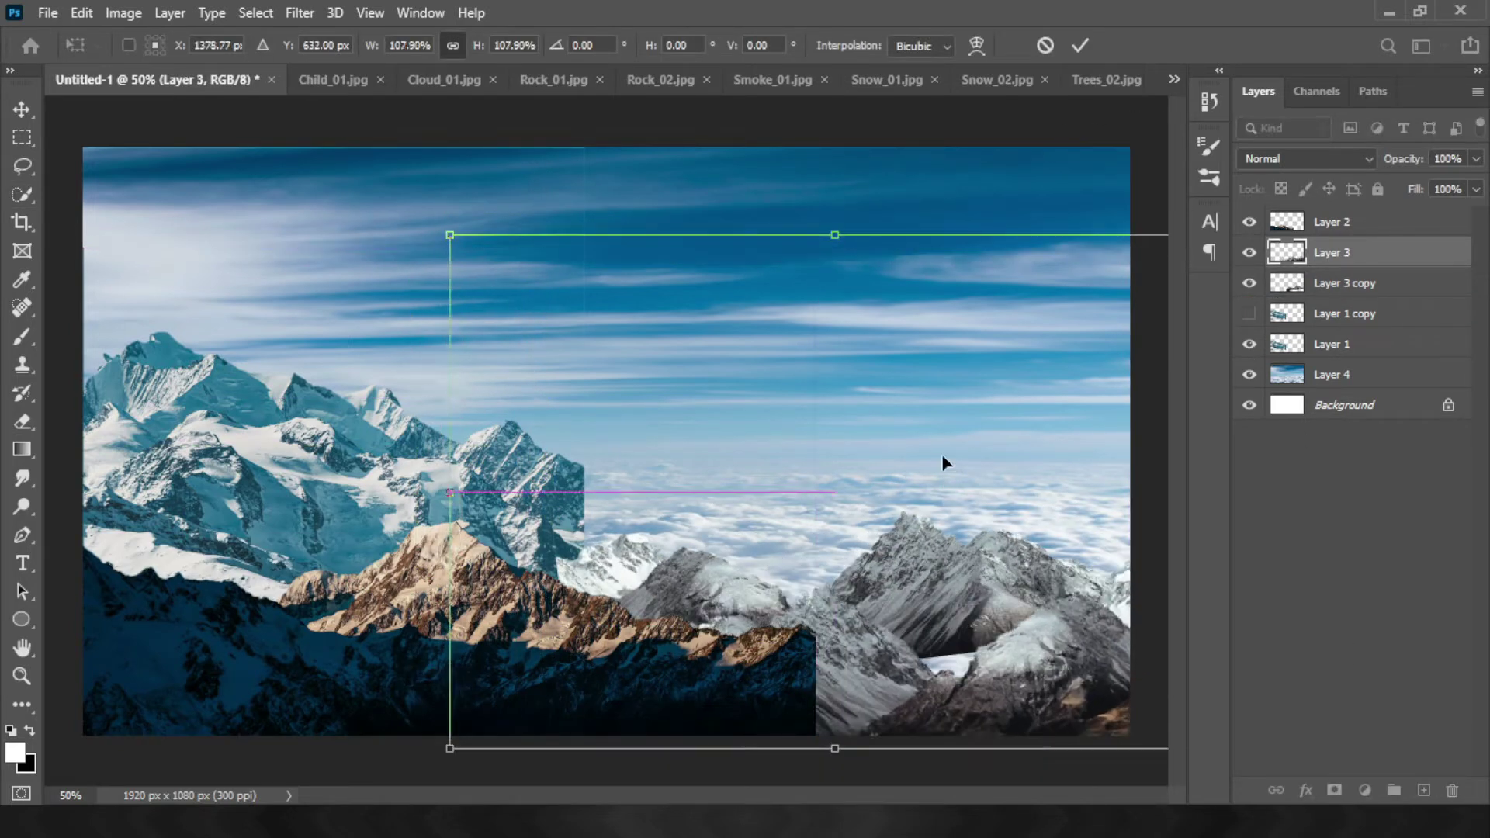
left_click(1248, 314)
key("Return")
Place Layer 1 copy's mountains on the right, with Layer 1 stacked above it
left_click(1331, 314)
key("ctrl+t")
mouse_move(757, 537)
left_mouse_down()
mouse_move(627, 114)
mouse_move(929, 469)
left_mouse_up()
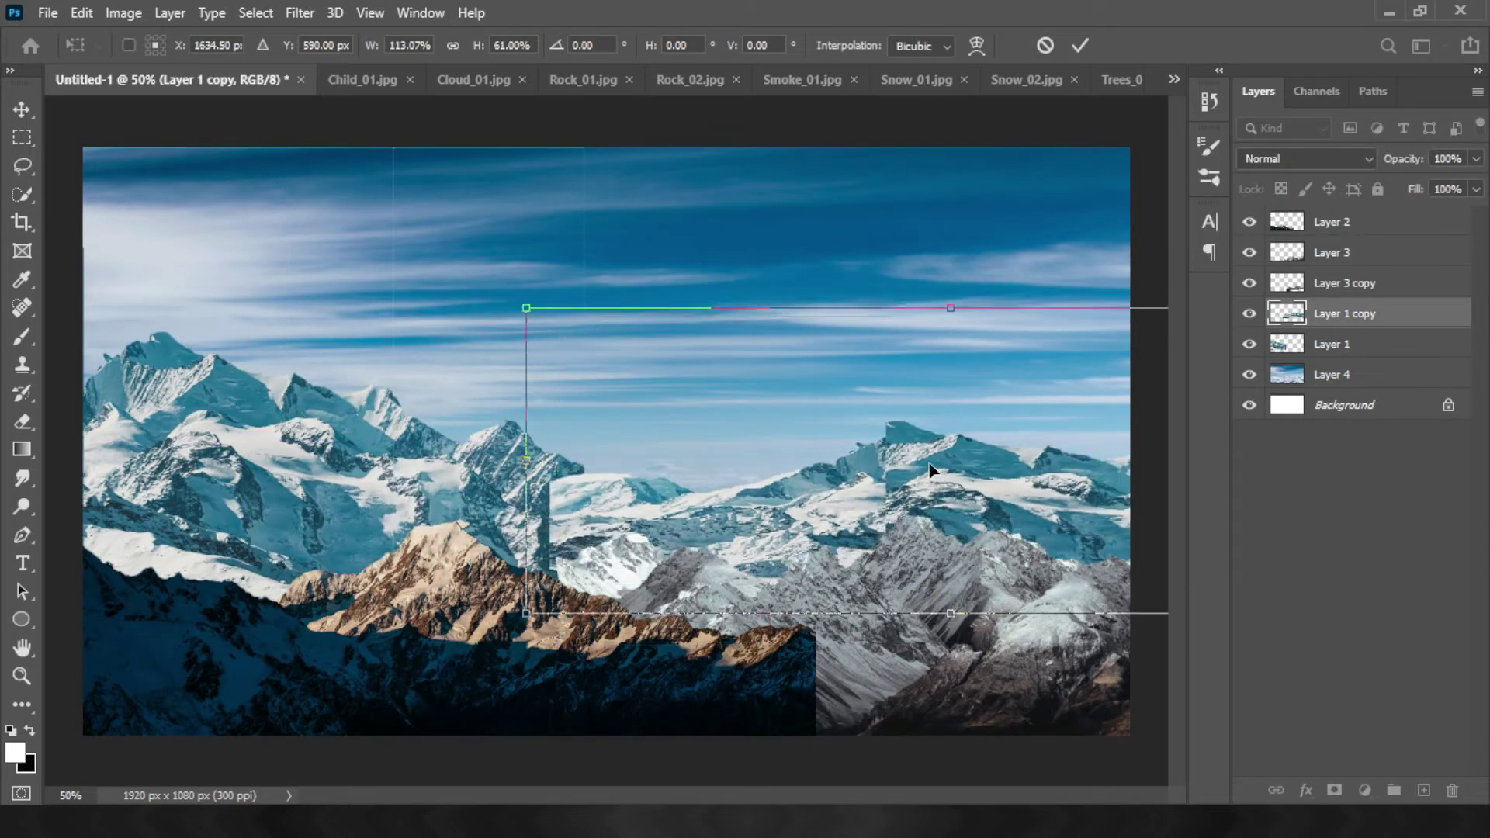
left_click_drag(858, 393, 799, 416)
key("Return")
Stretch Layer 1 to fill the left side of the canvas
key("alt+bracketleft")
key("ctrl+bracketright")
key("ctrl+t")
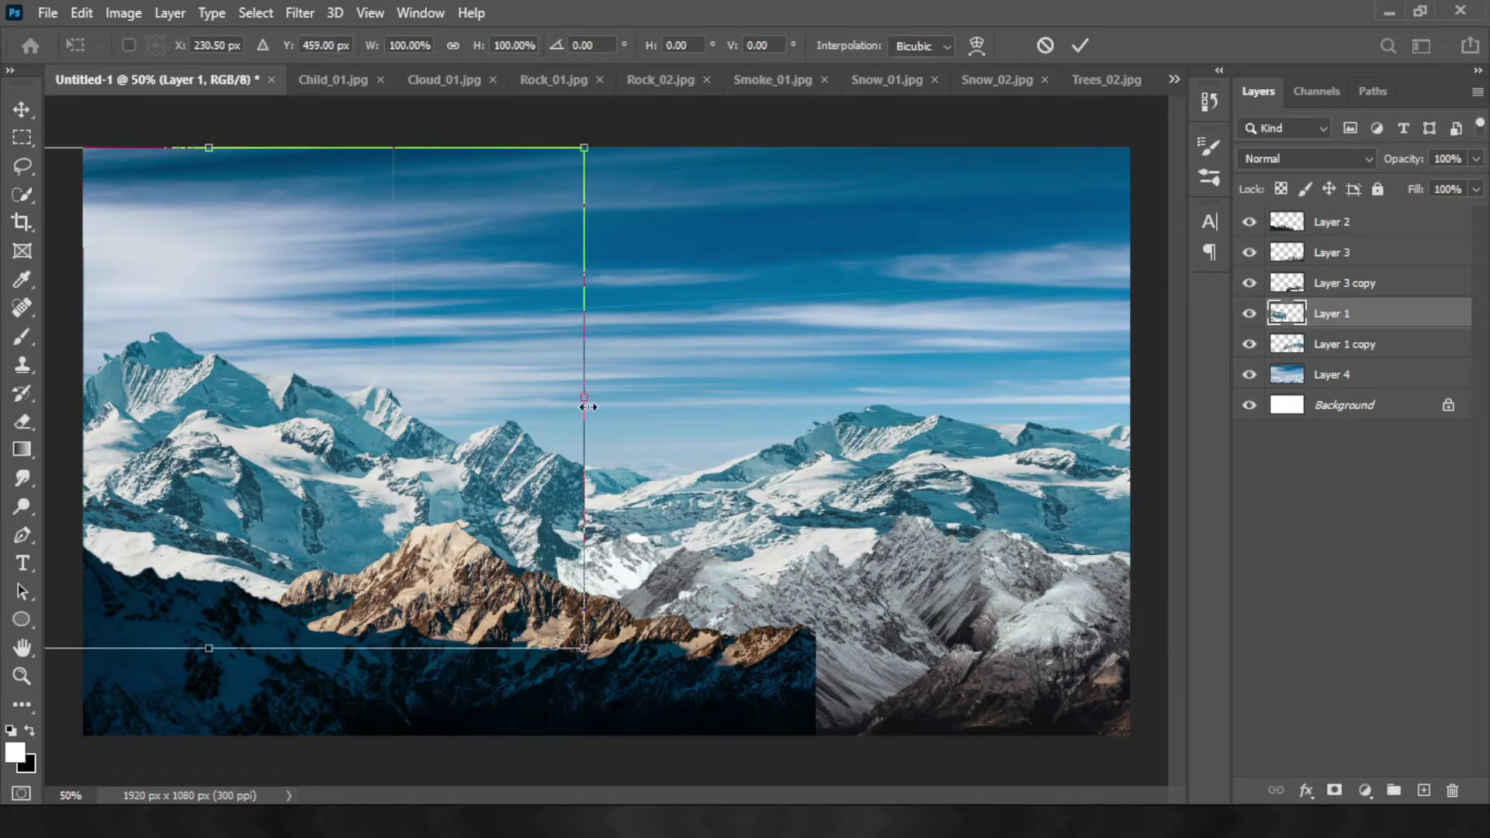
left_click_drag(587, 407, 616, 433)
key("Return")
key("w")
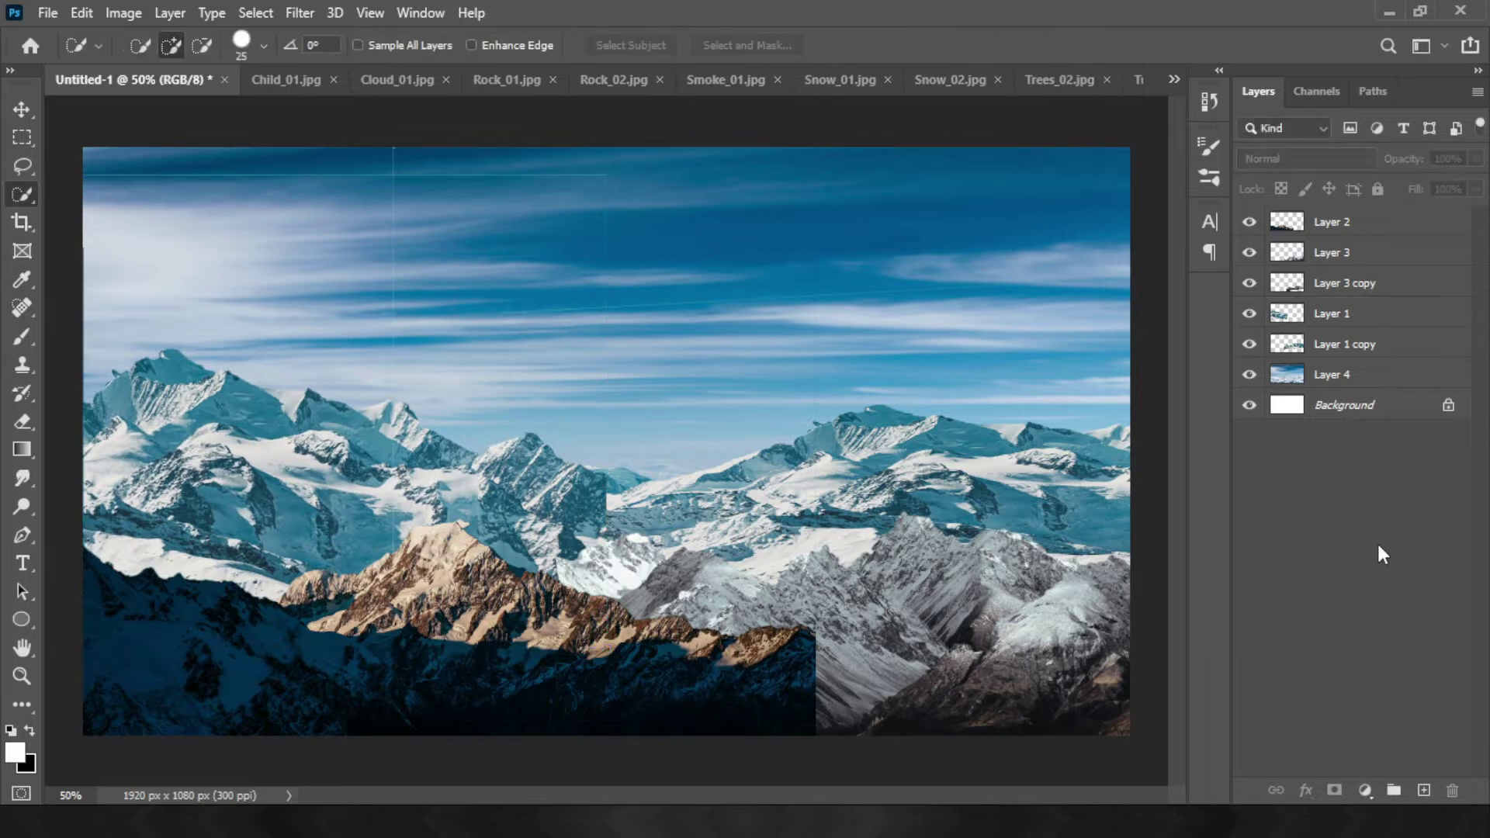
Group all the mountain layers into a group named 'mountain'
left_click(1331, 222)
left_click(1331, 374, "shift")
key("ctrl+g")
double_click(1331, 219)
type("mountain")
key("Return")
left_click(1272, 219)
Add clipped darkening Levels adjustments to Layer 3, Layer 3 copy and Layer 1
left_click(1351, 401)
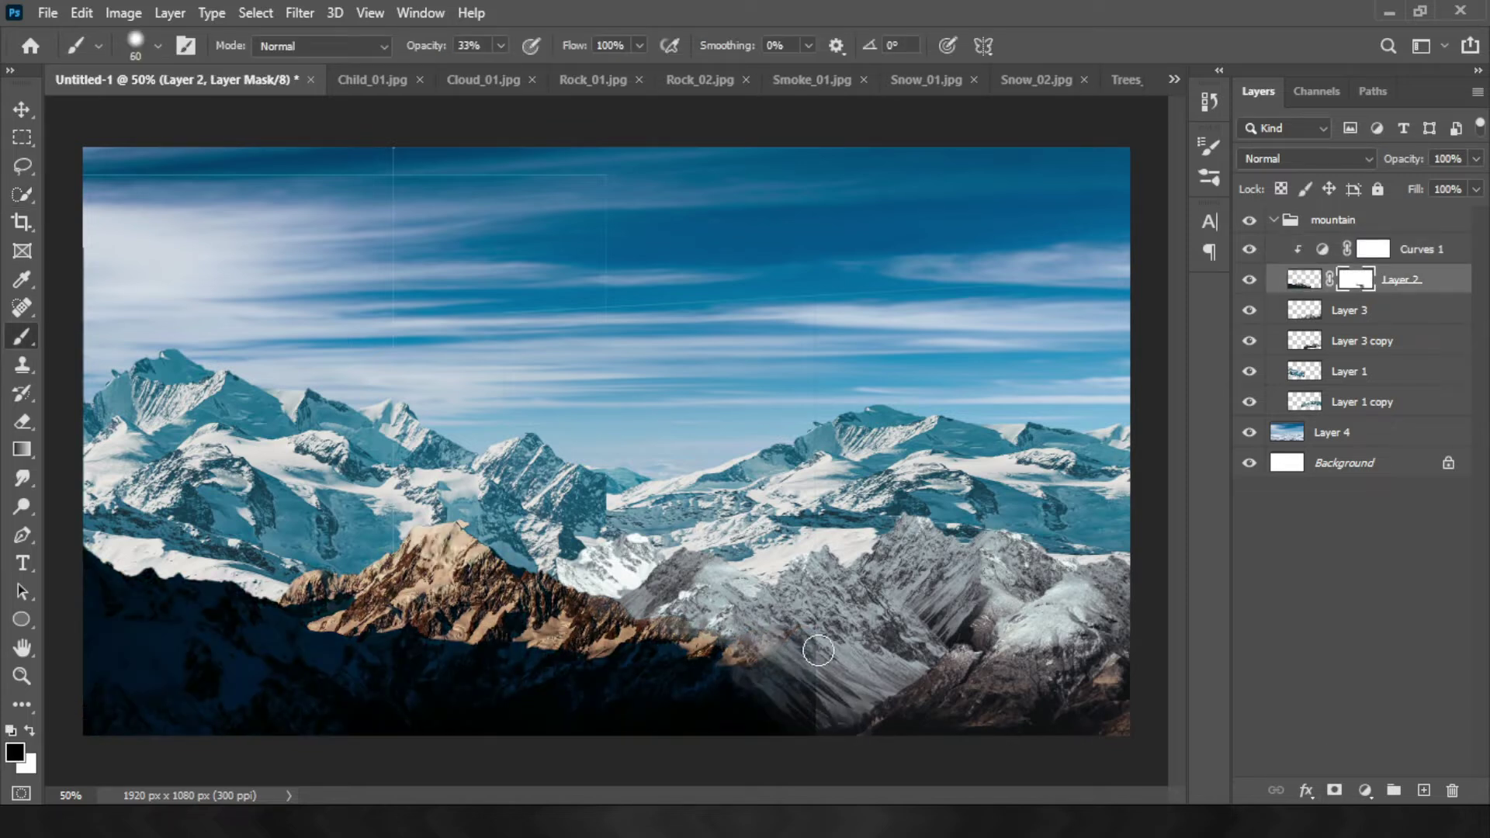
left_click(1327, 307)
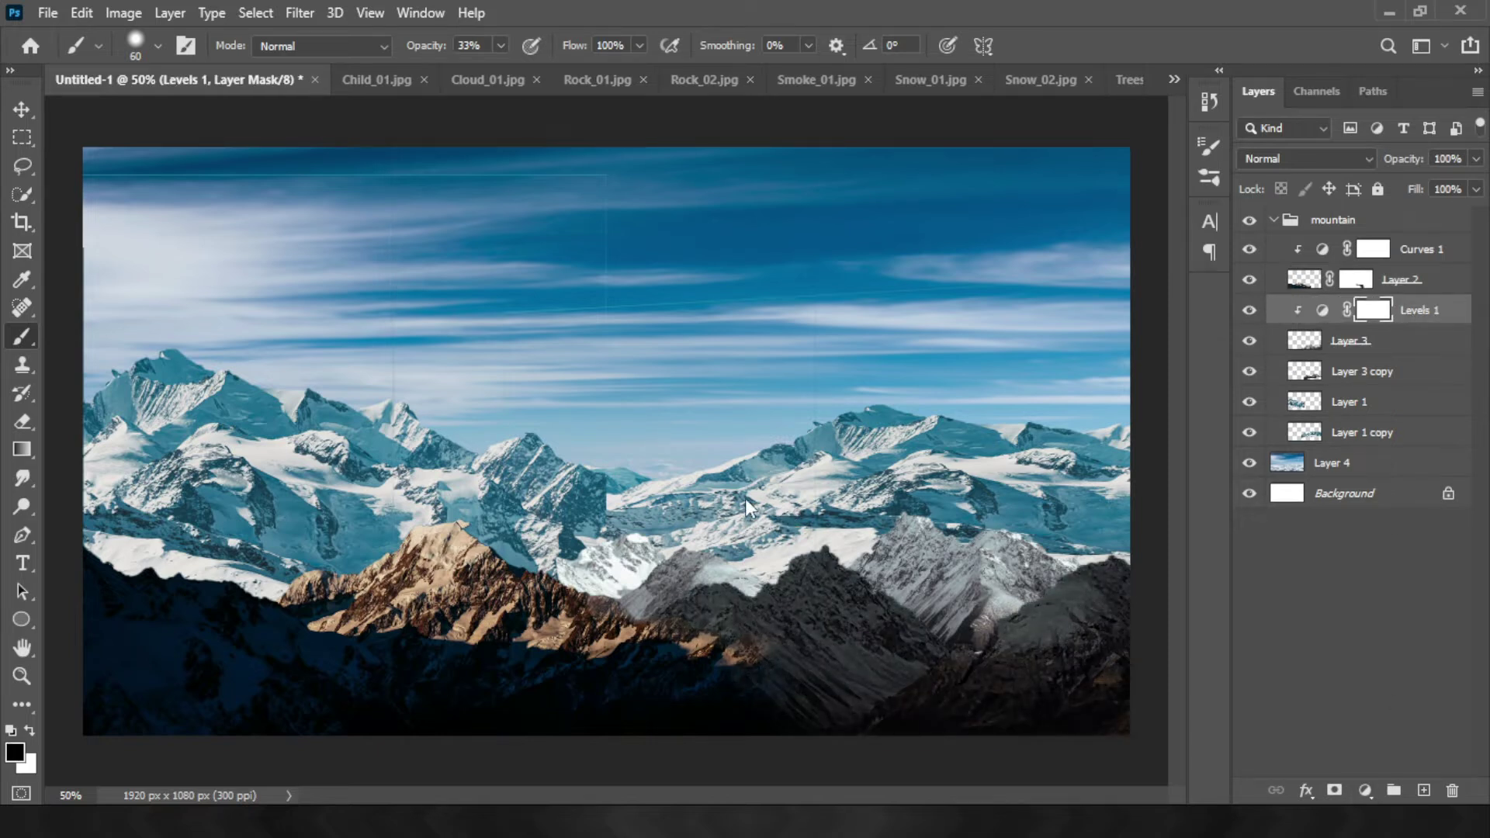
left_click(1317, 365)
left_click(1365, 790)
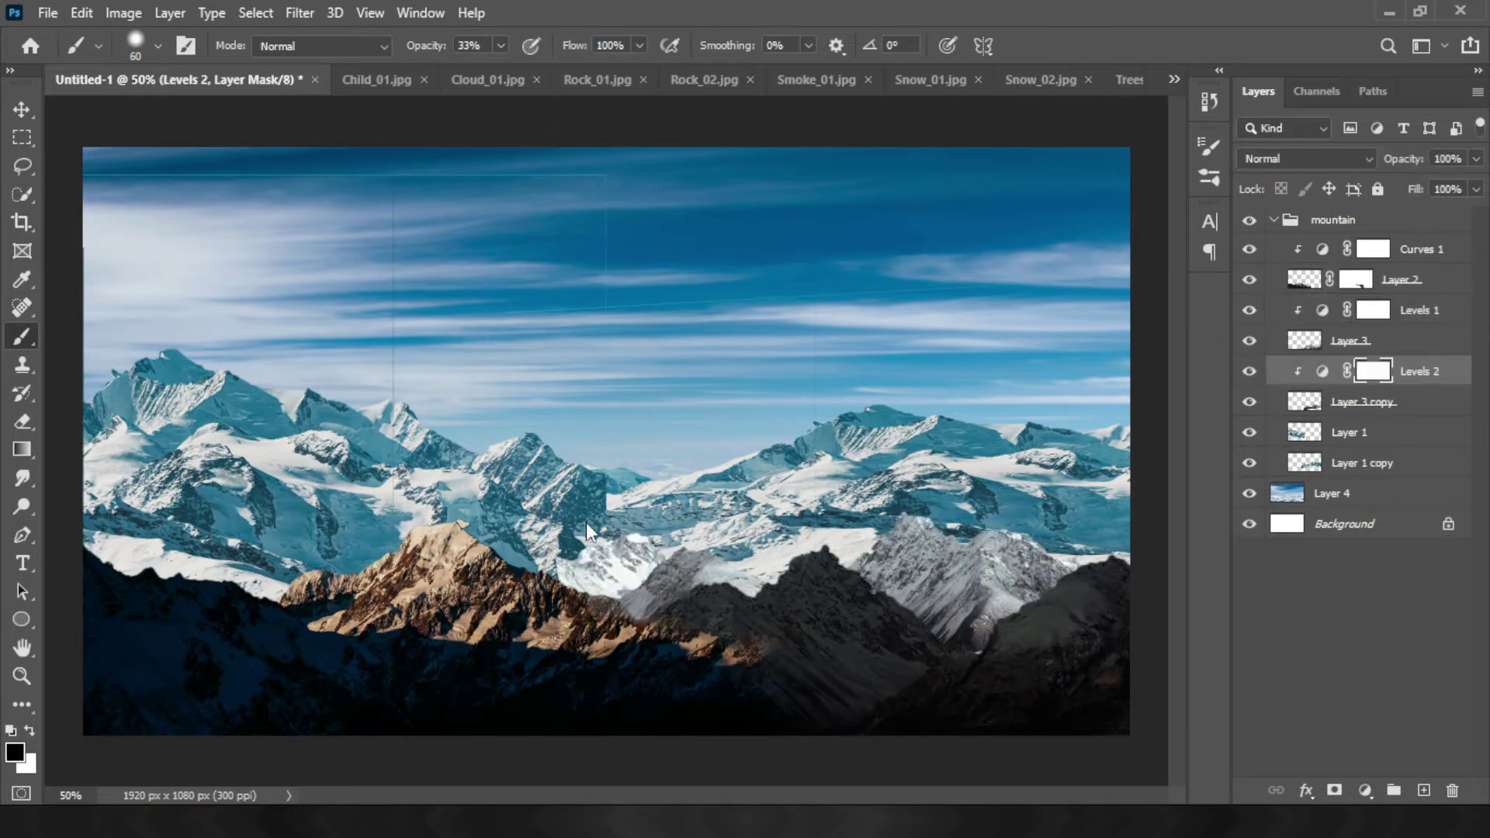
left_click(1348, 432)
left_click(1365, 790)
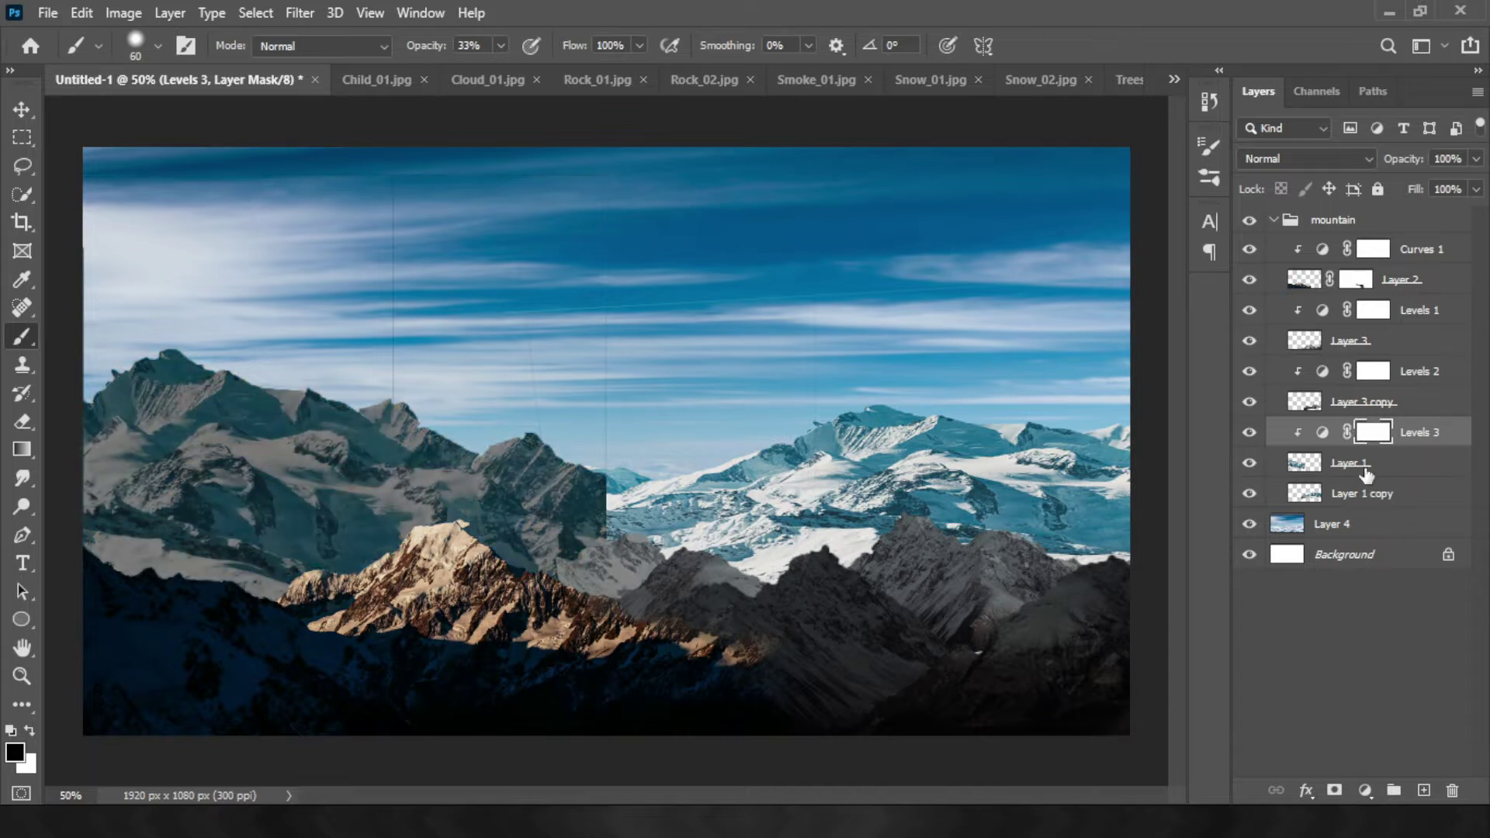
Add clipped Levels adjustments to Layer 1 copy and the sky Layer 4
left_click(1354, 493)
left_click(1364, 790)
key("ctrl+alt+g")
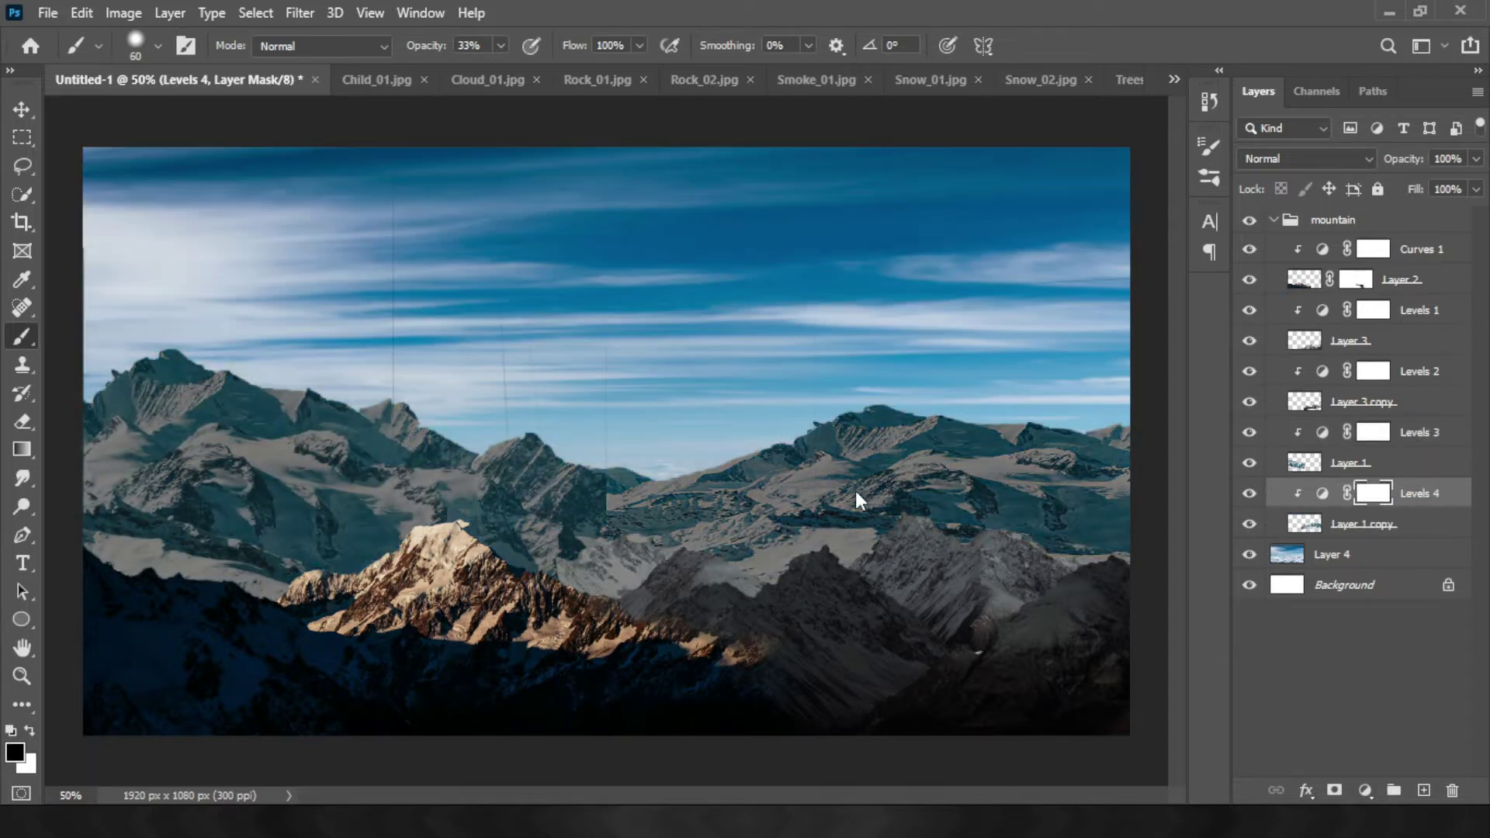
left_click(1377, 578)
key("ctrl+alt+g")
left_click(1397, 279)
left_click(1365, 789)
Clip muting Hue/Saturation adjustments to Layer 3, Layer 3 copy and Layer 1
key("ctrl+alt+g")
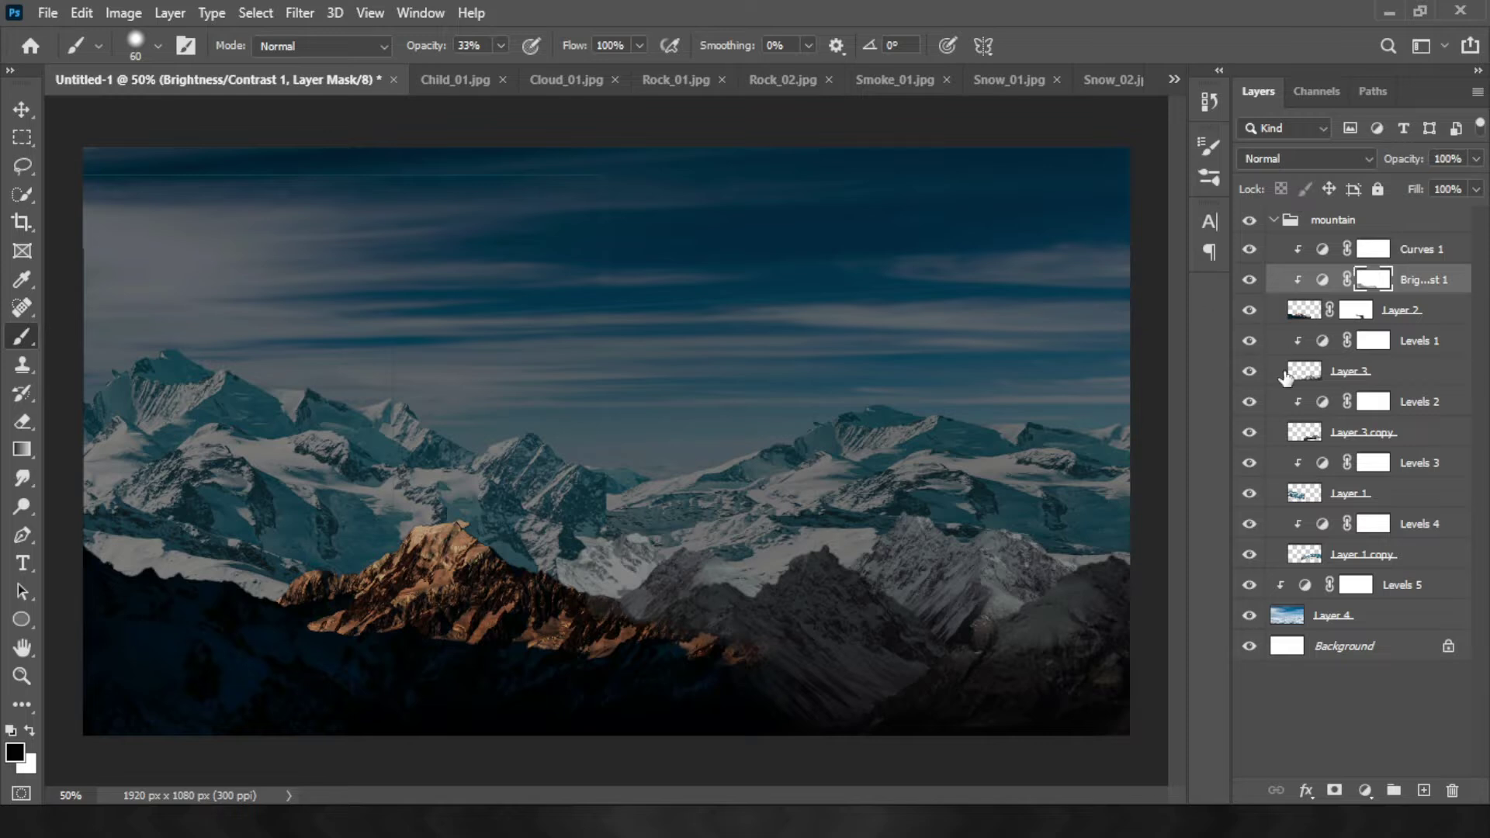
key("ctrl+shift+z")
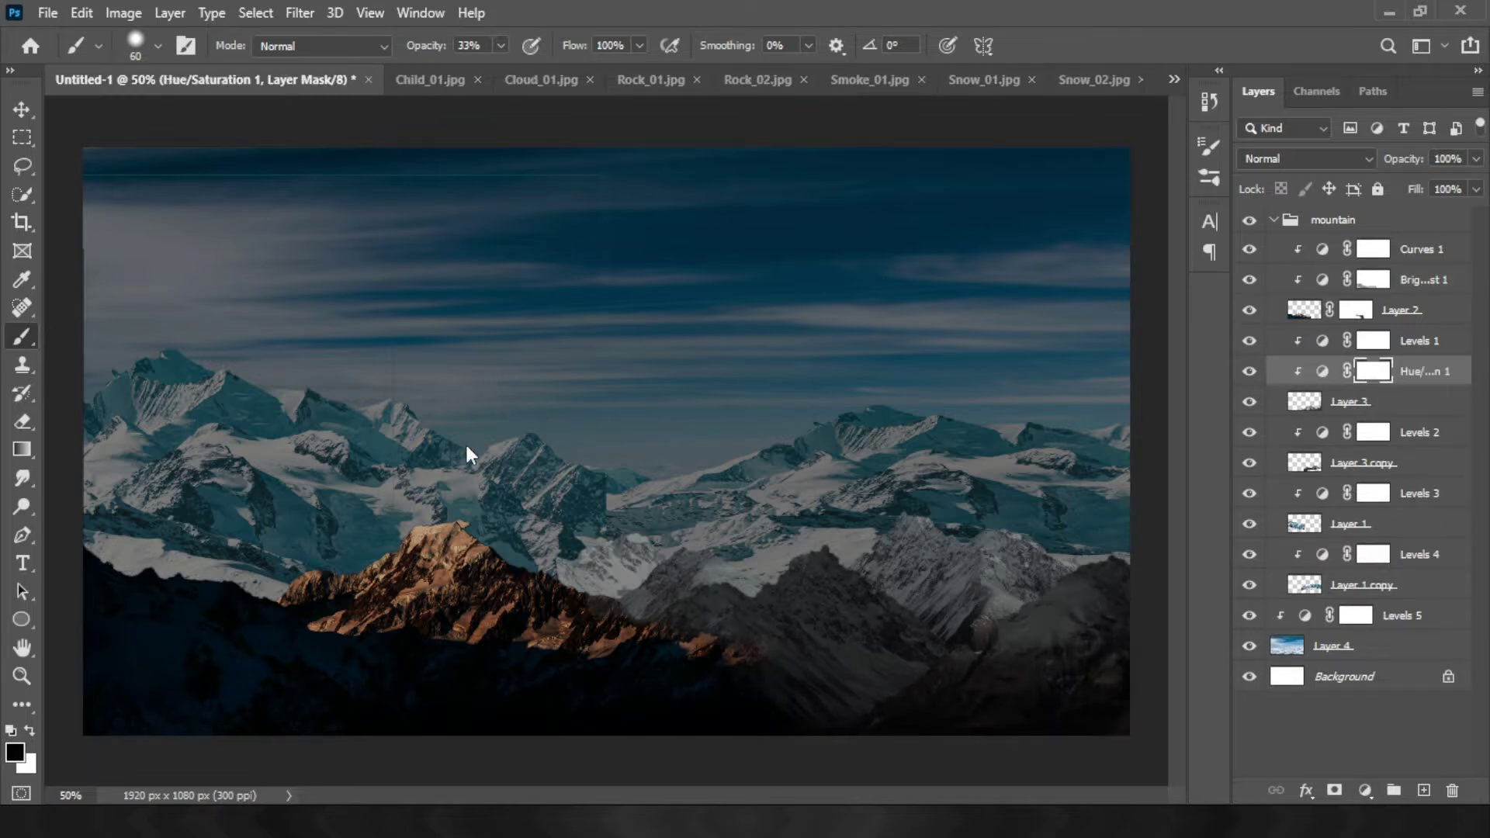
key("x")
left_click(1350, 463)
left_click(1365, 793)
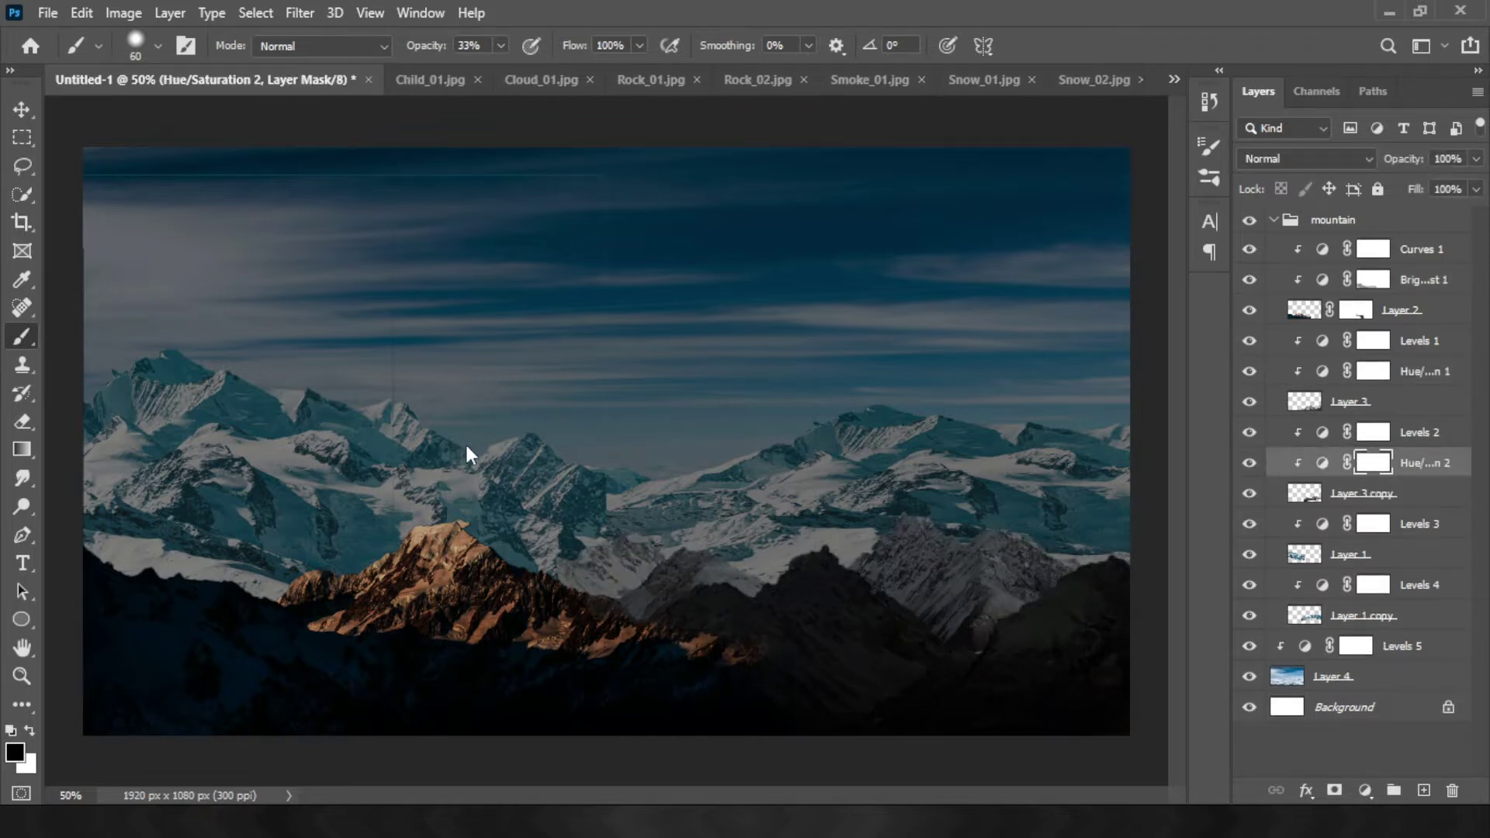
left_click(1300, 561)
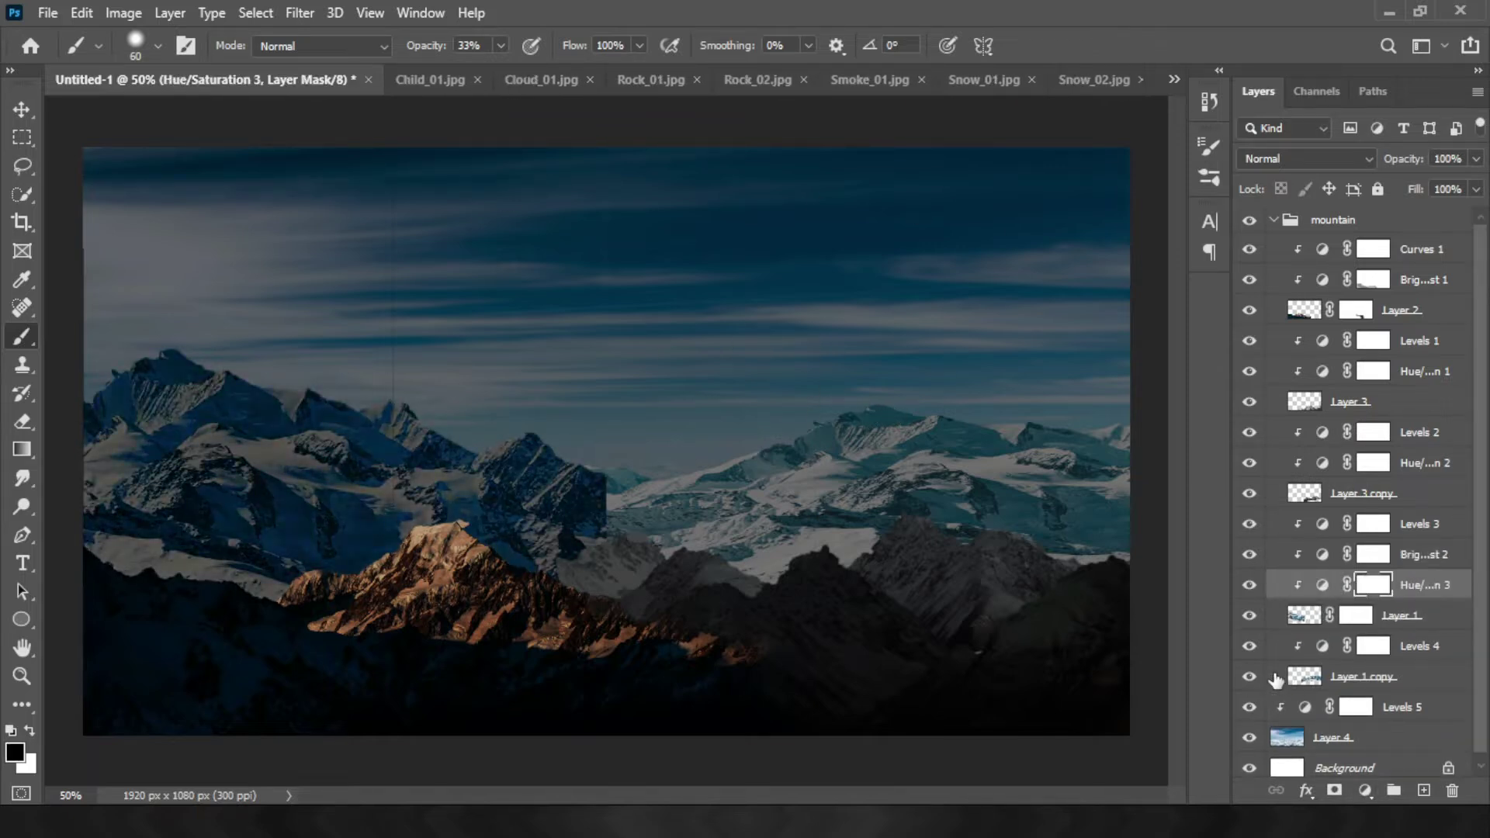
left_click(1310, 677)
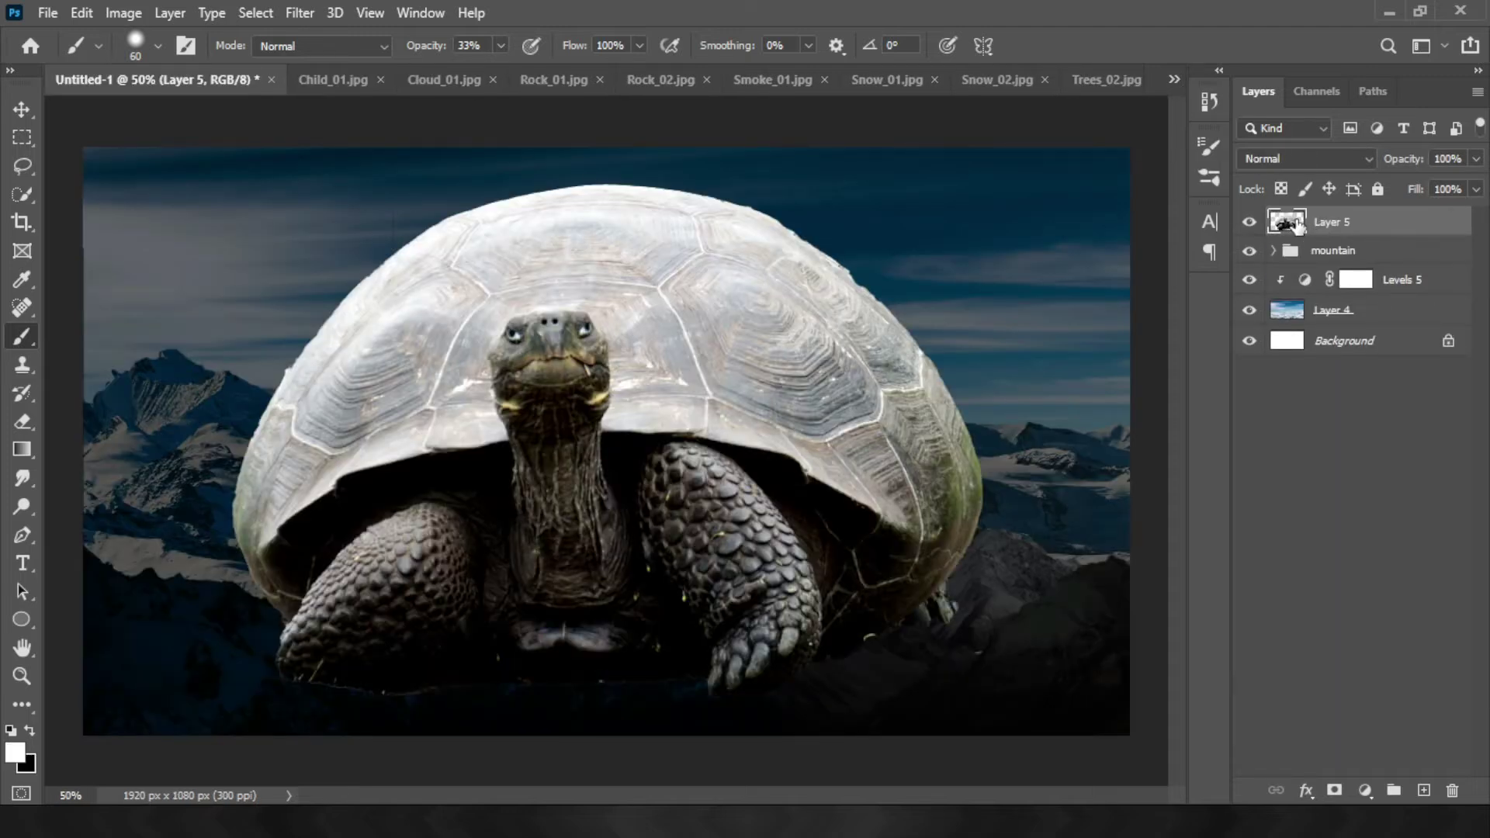
Scale the turtle to about half, set it on the mountains, and group it as 'turtle'
left_click_drag(229, 185, 515, 325)
left_click_drag(693, 332, 779, 332)
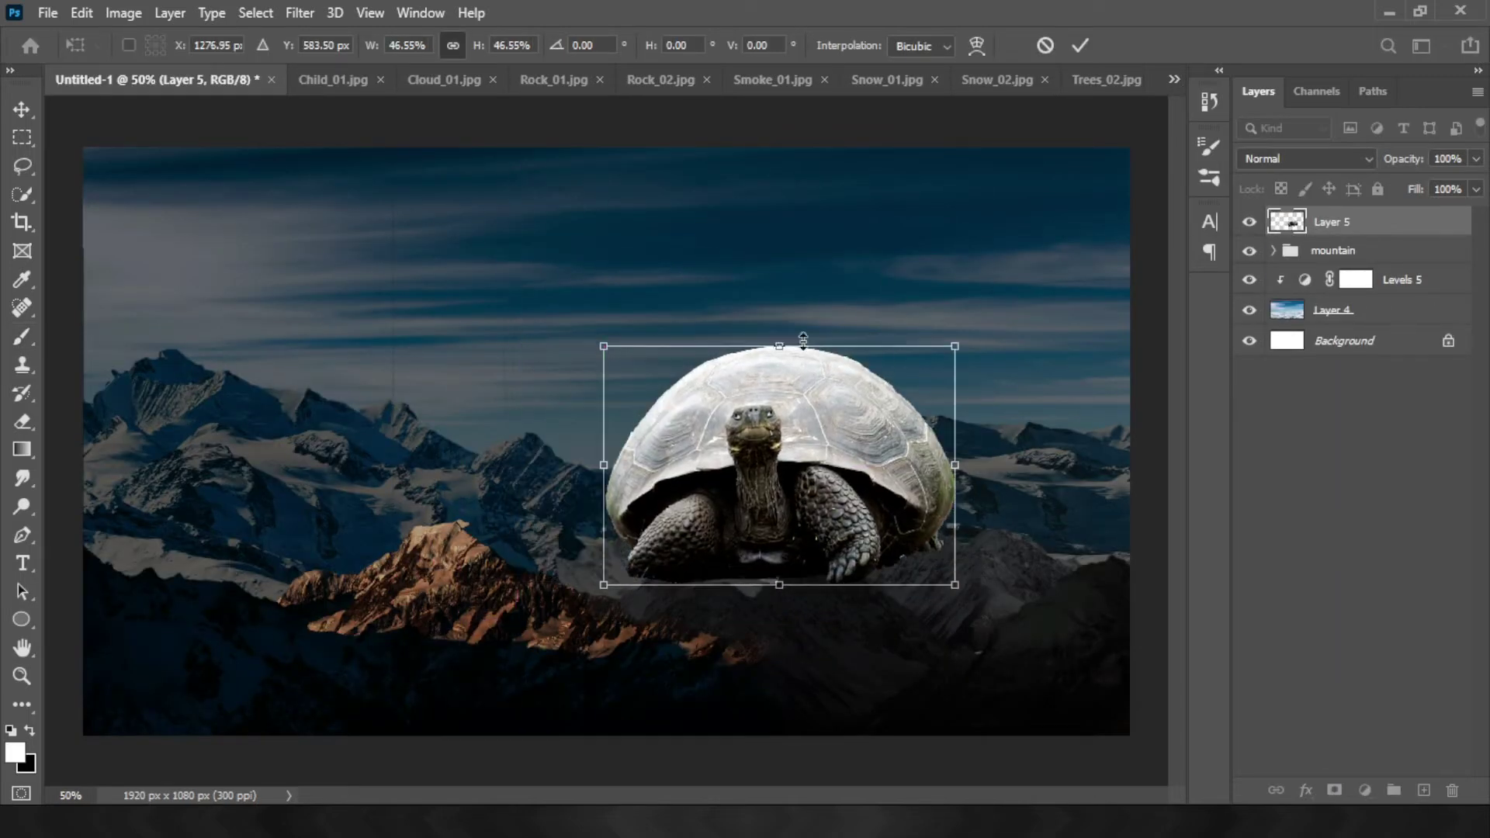
left_click(1273, 250)
left_click_drag(1319, 222, 1335, 435)
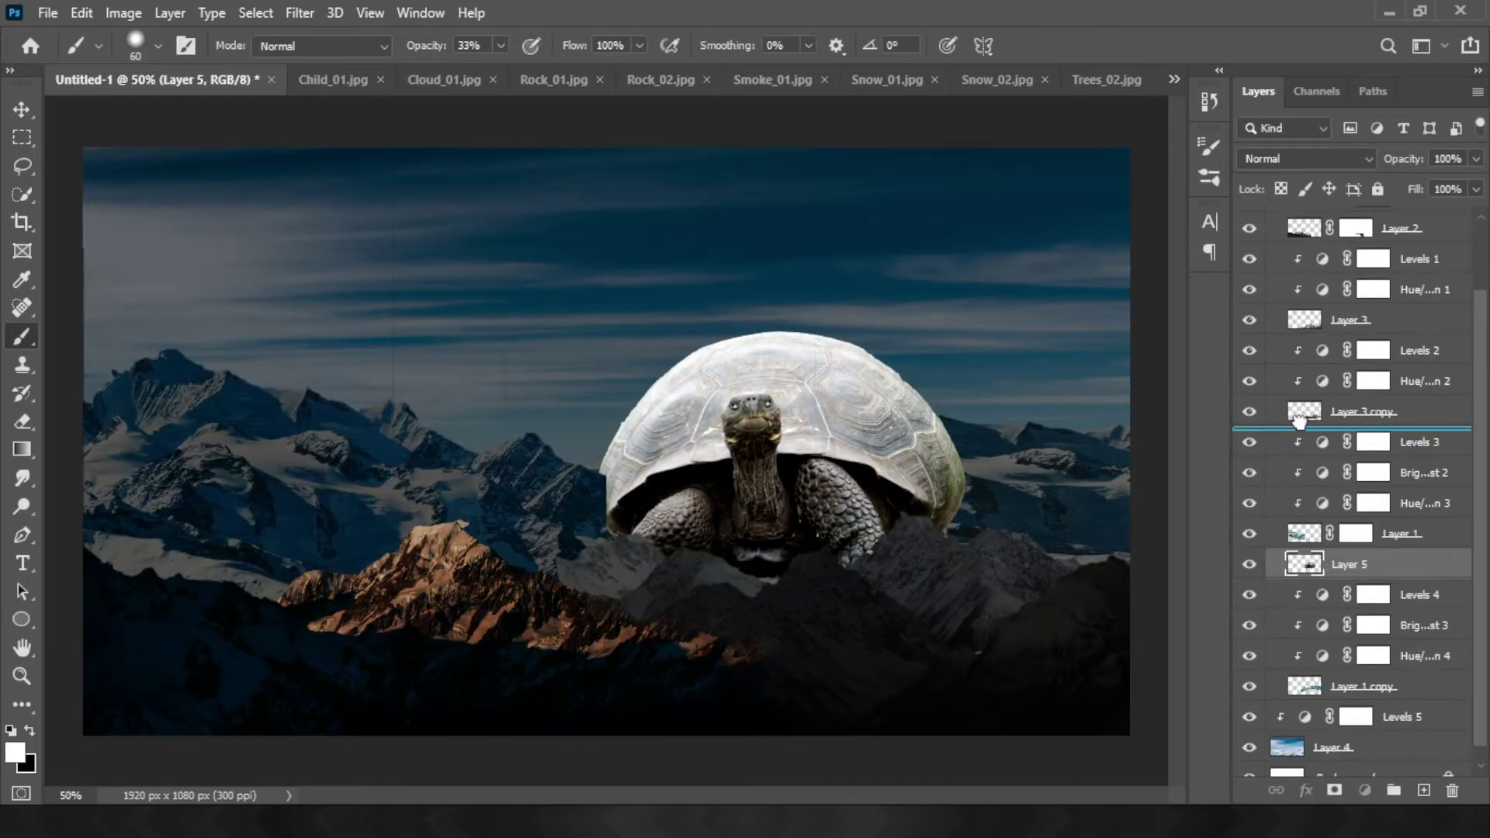
key("Return")
key("b")
key("ctrl+g")
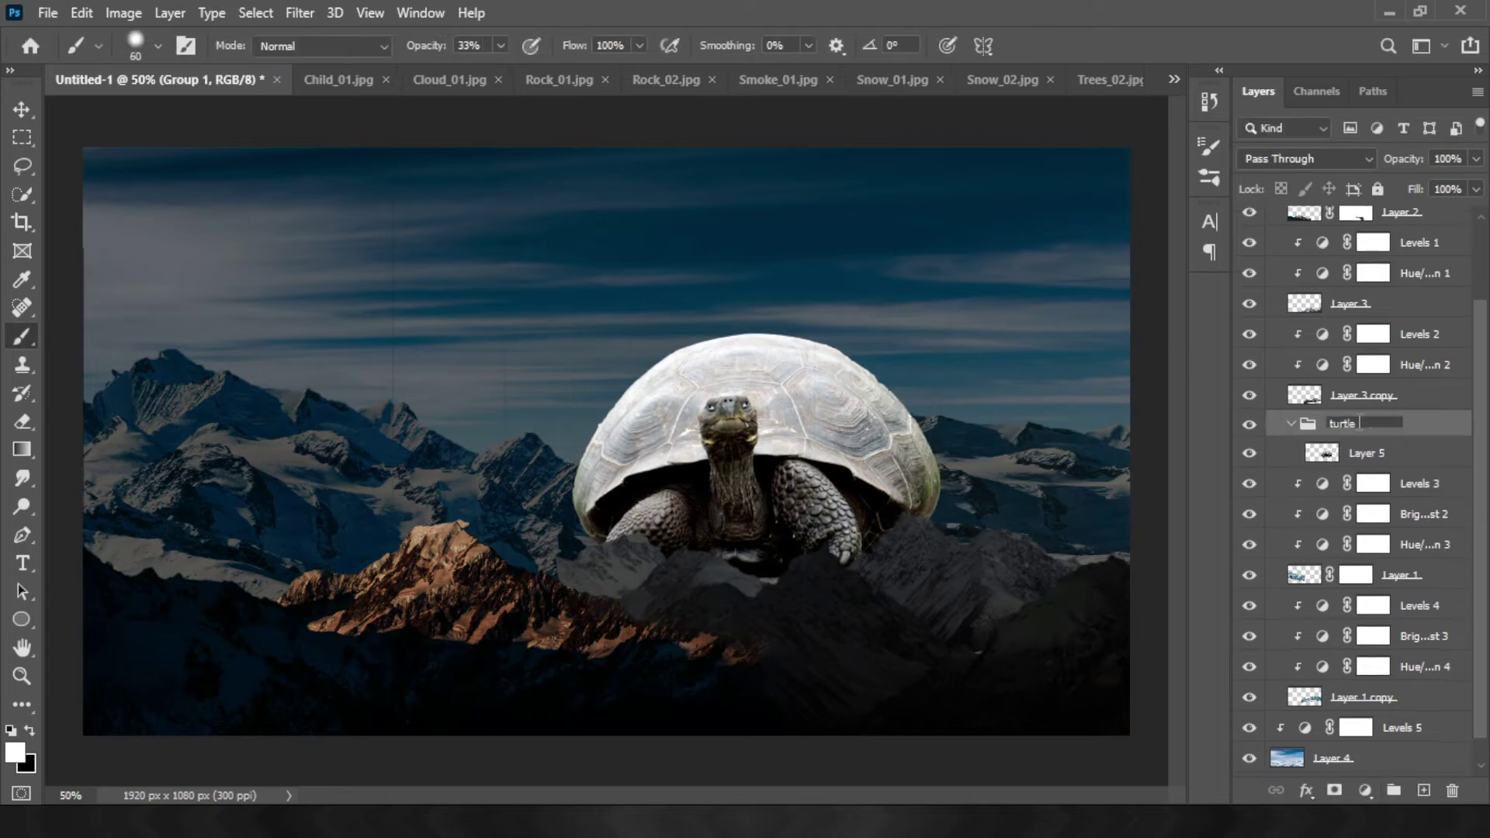
left_click(1322, 452)
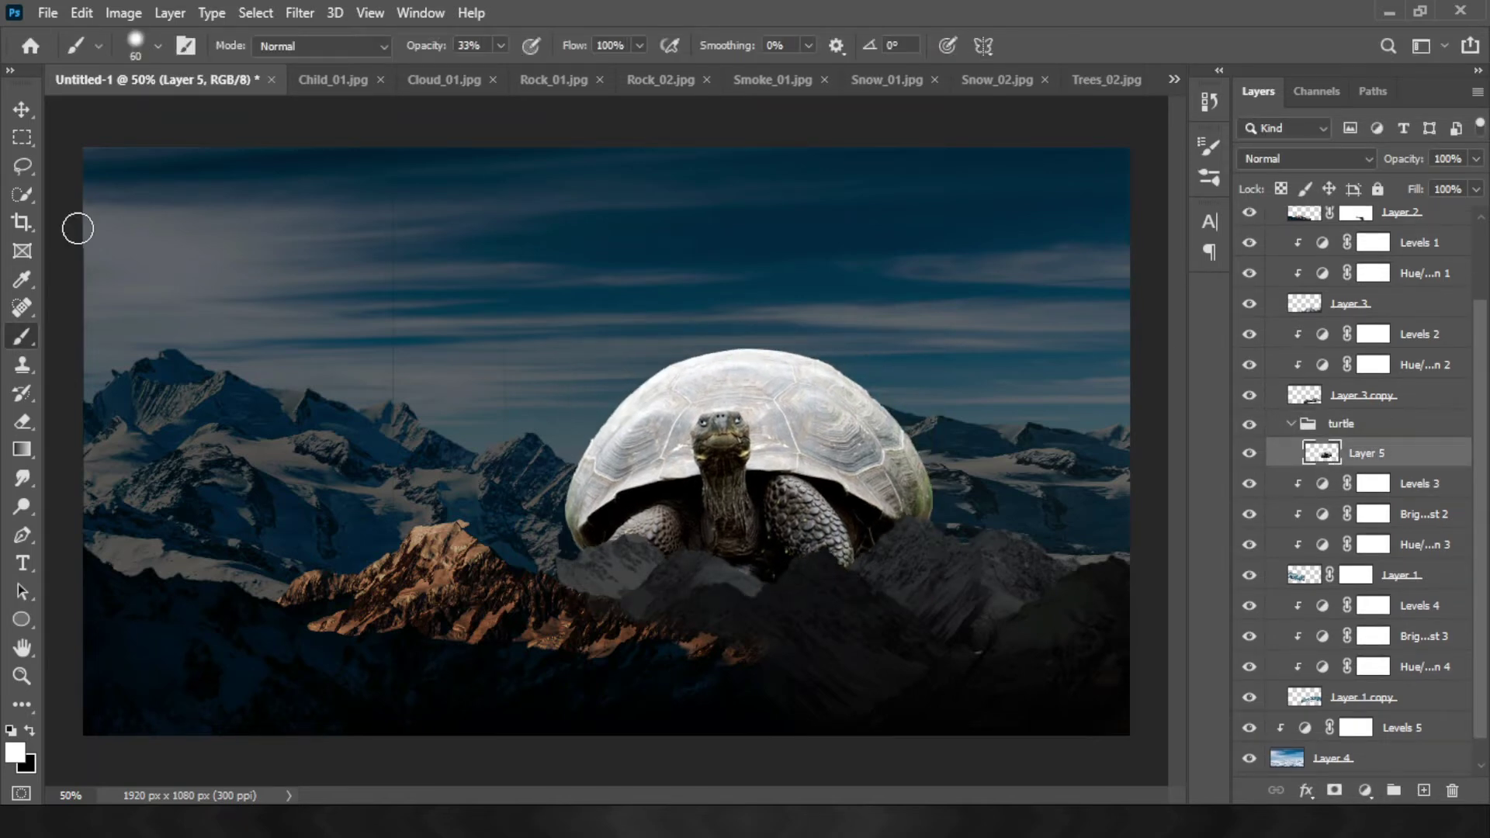
Copy the turtle's selected head and neck onto a new layer named 'head'
key("w")
key("ctrl+plus")
left_click_drag(543, 497, 557, 741)
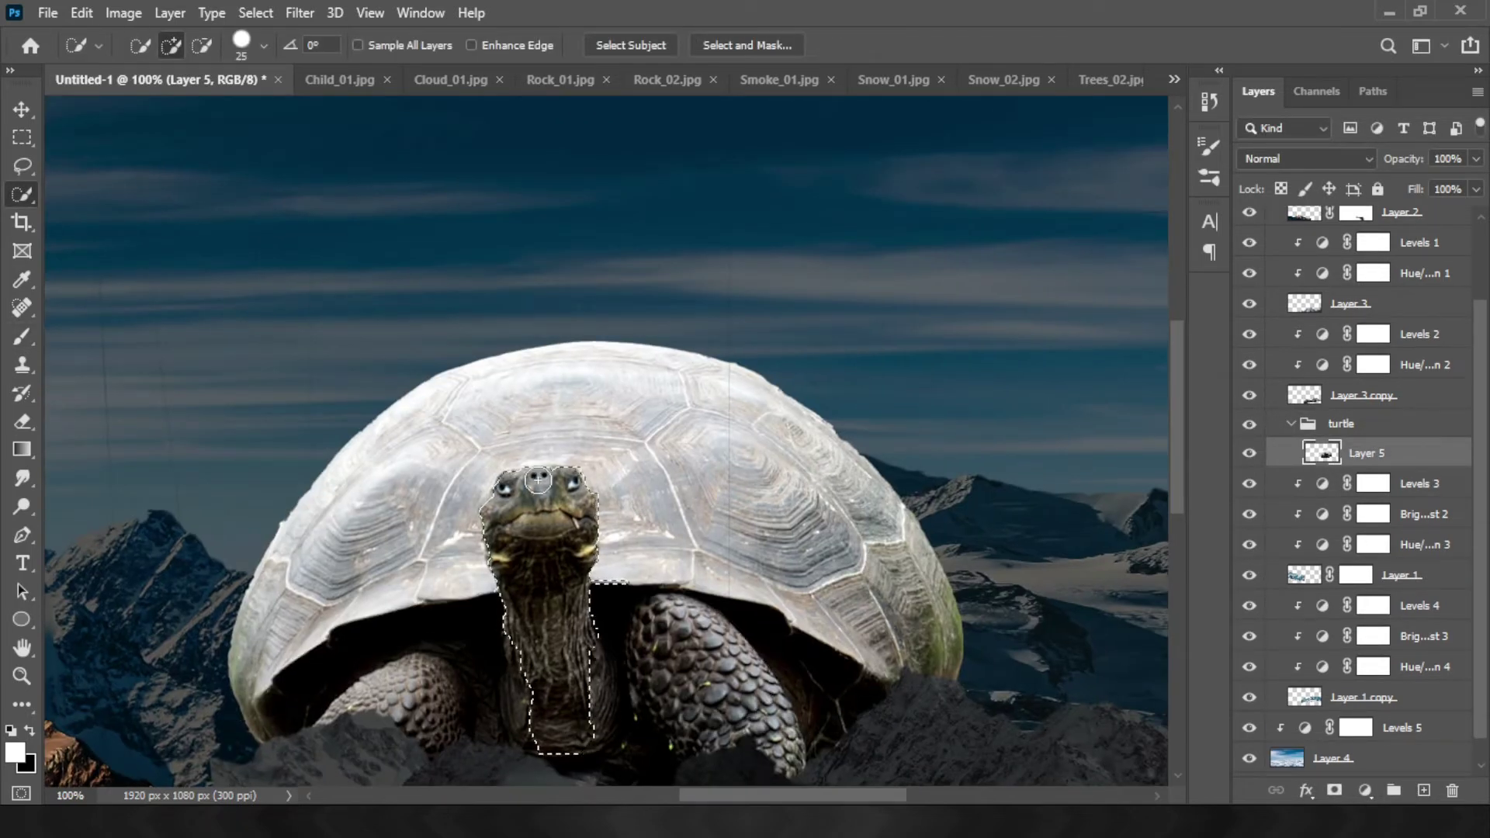
key("ctrl+j")
double_click(1364, 452)
type("head")
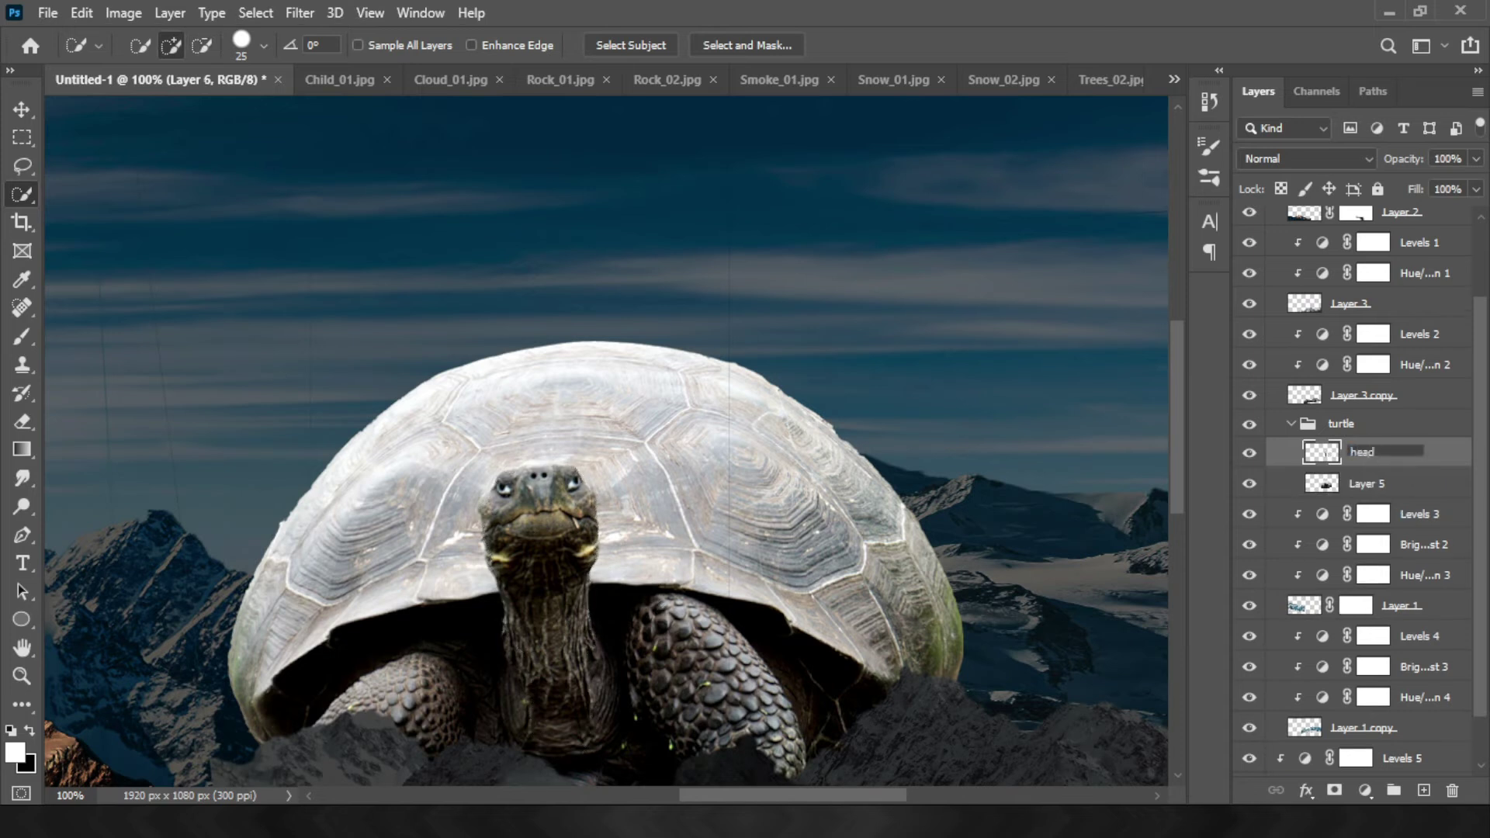
type("le")
key("Return")
key("ctrl+Tab")
key("ctrl+Tab")
key("ctrl+Tab")
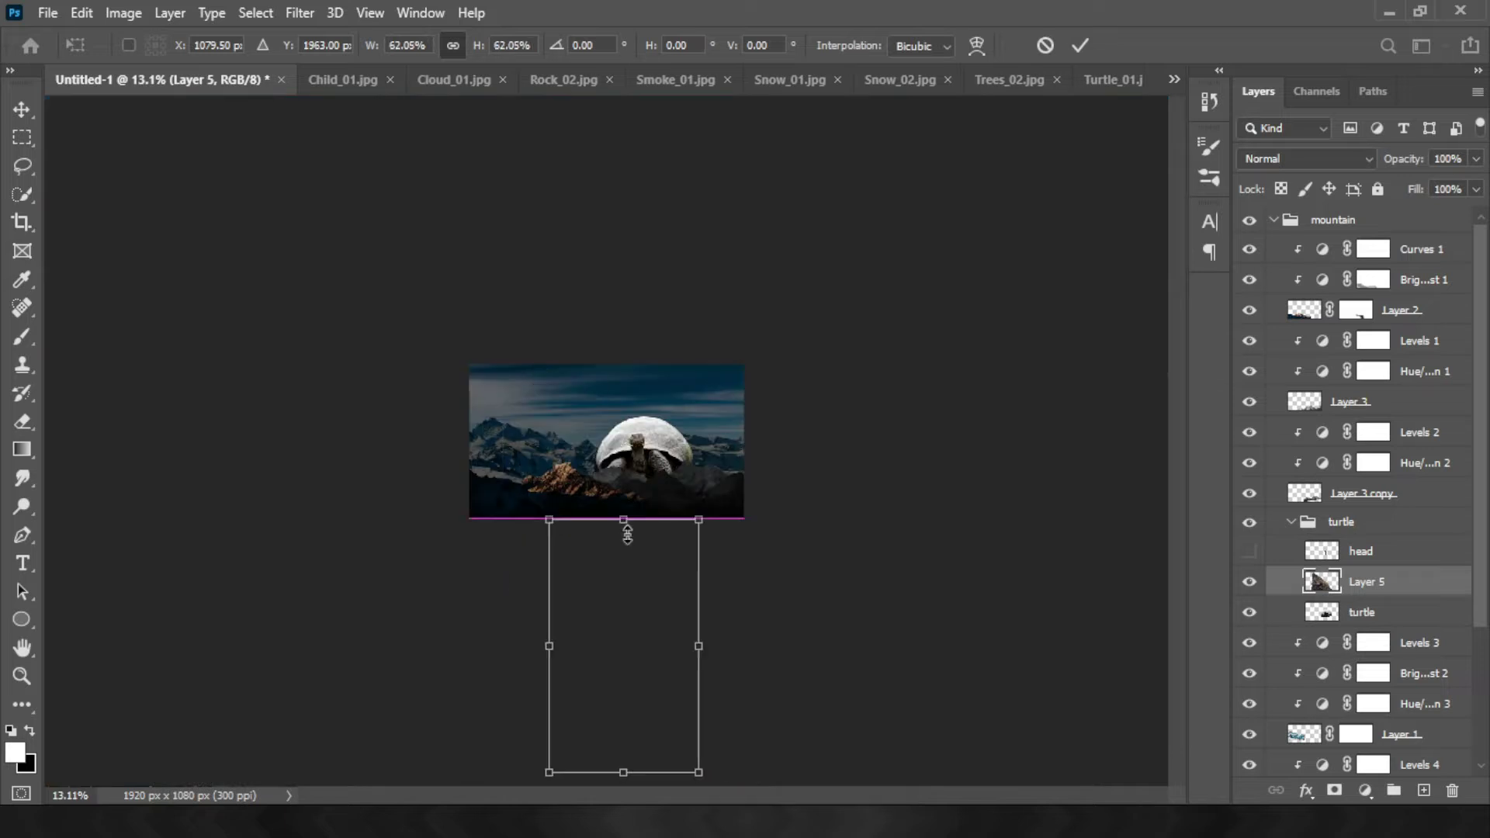
Place the reduced rock spire up onto the turtle's shell
left_click(560, 80)
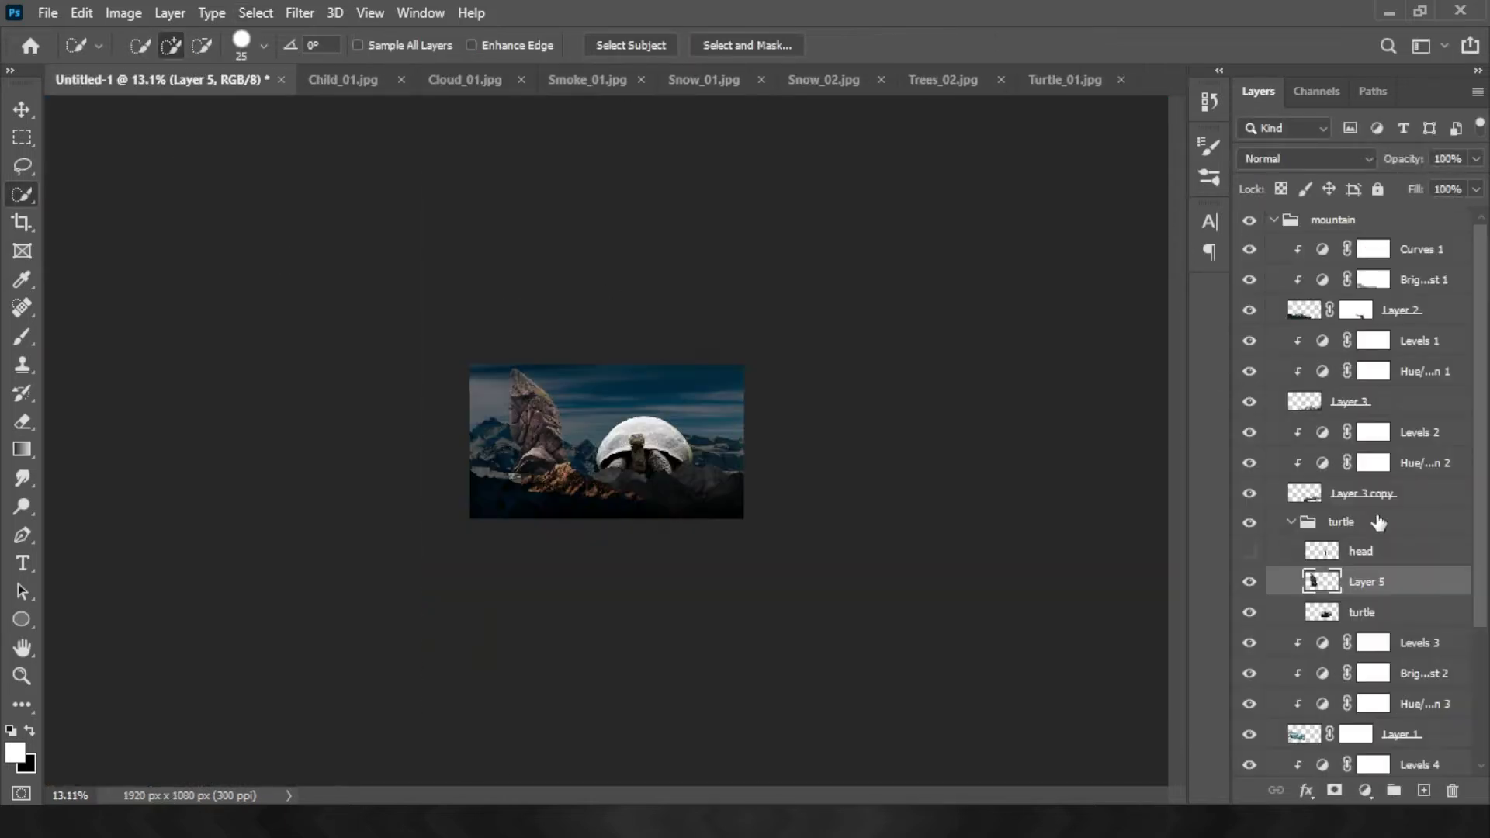
key("ctrl+t")
key("ctrl+plus")
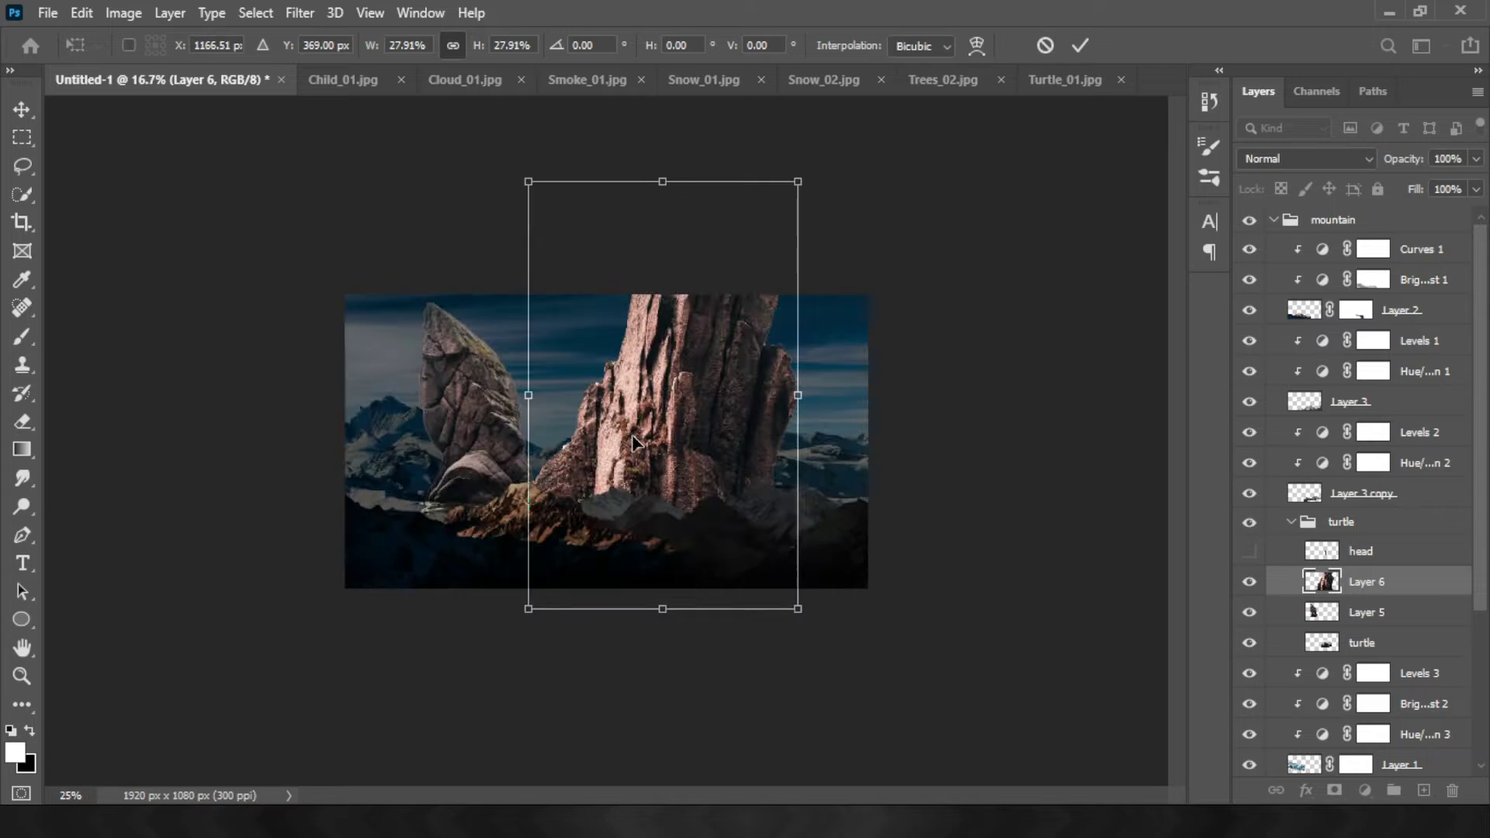
key("ctrl+plus")
key("ctrl+plus")
key("ctrl+plus")
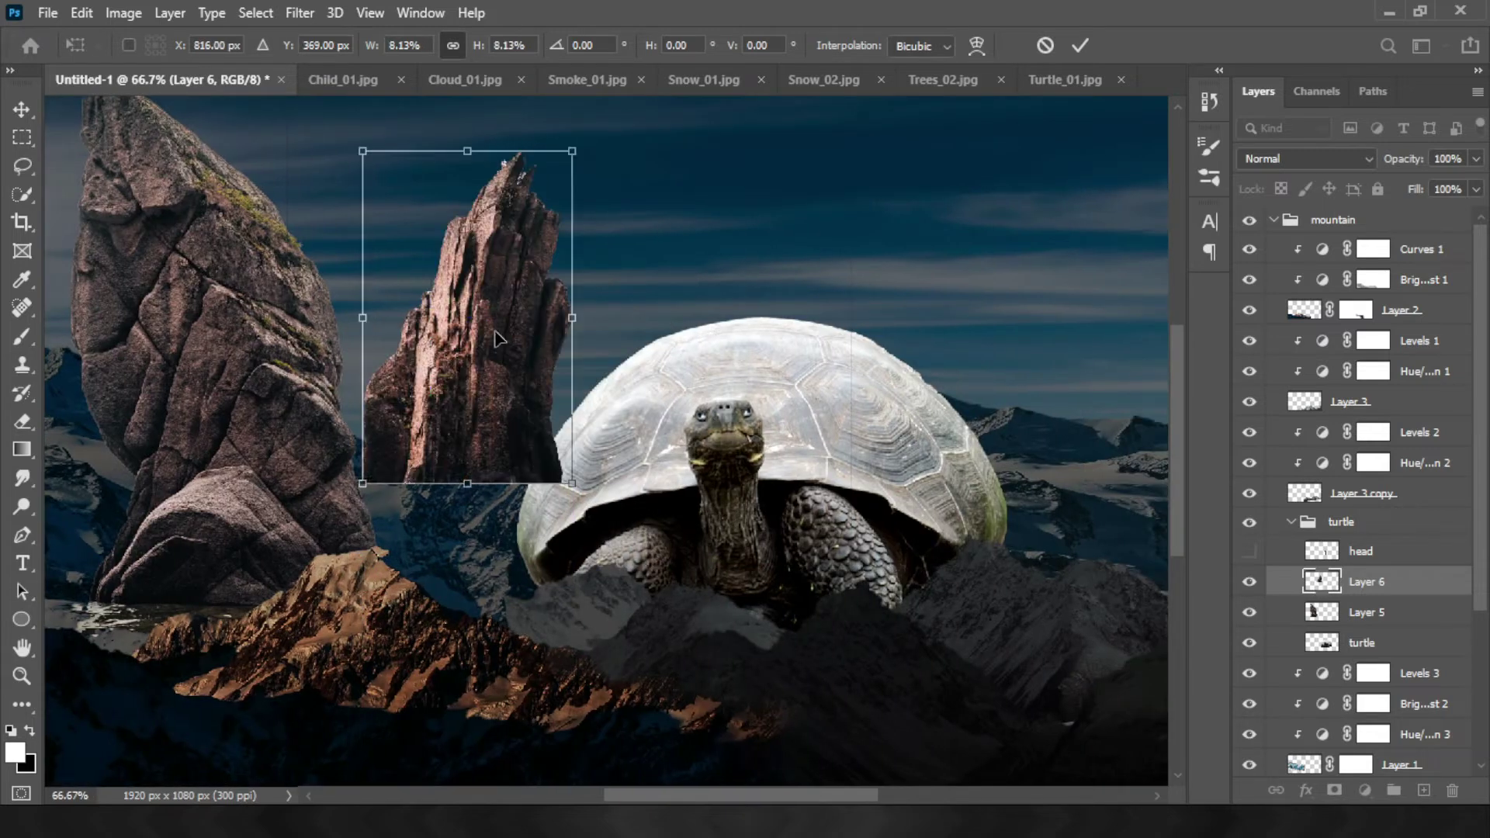
left_click_drag(524, 460, 631, 418)
key("Return")
Duplicate the rock spire twice, placing each copy further to the right
key("ctrl+j")
key("ctrl+t")
left_click_drag(706, 340, 811, 351)
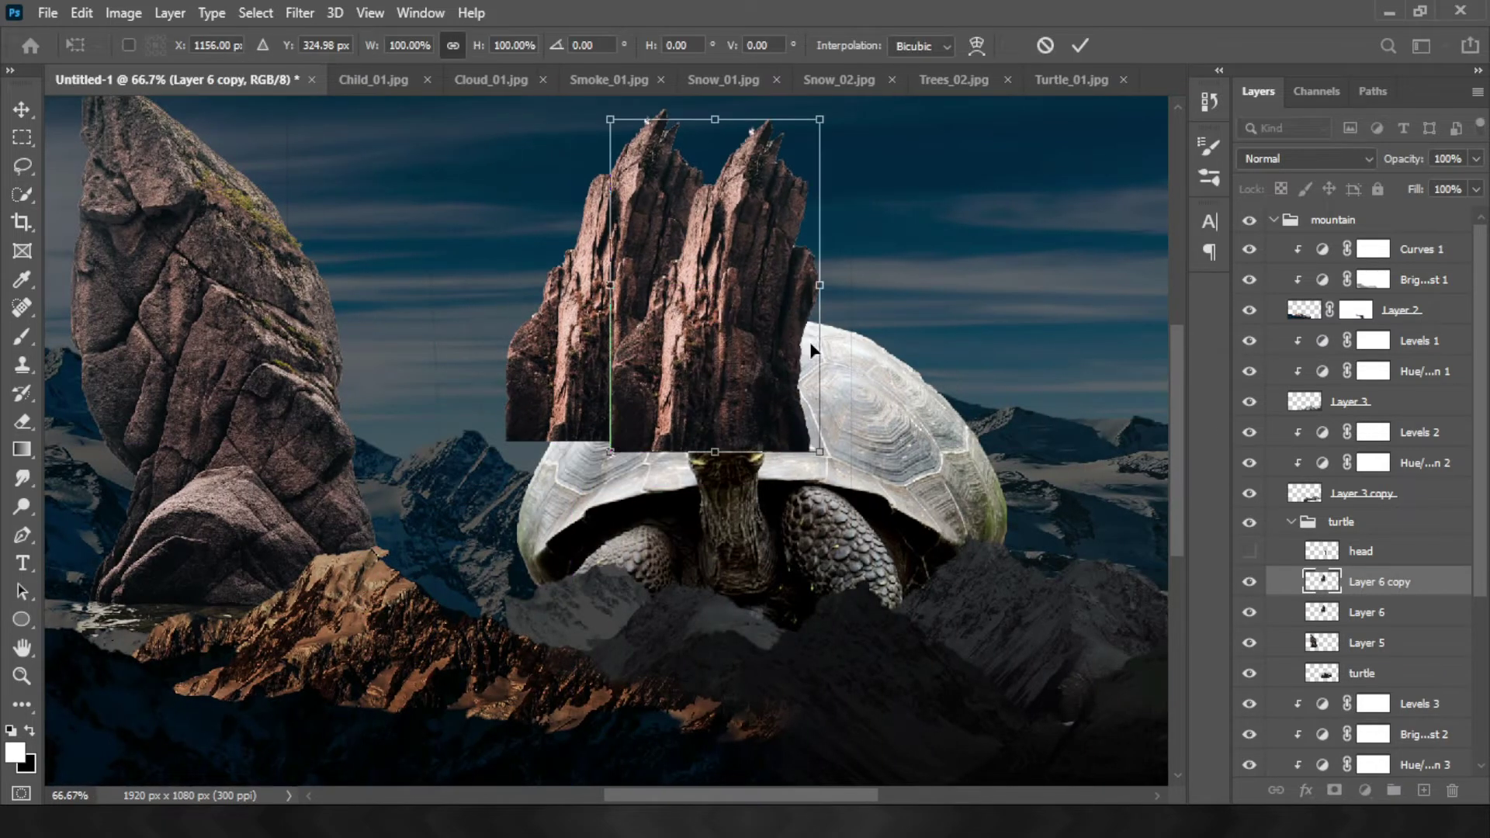
key("Return")
key("ctrl+j")
key("ctrl+t")
left_click_drag(721, 264, 902, 298)
key("Return")
key("w")
Rotate the right rock clockwise and nudge the middle rock into place
key("ctrl+t")
left_click_drag(1042, 147, 1087, 225)
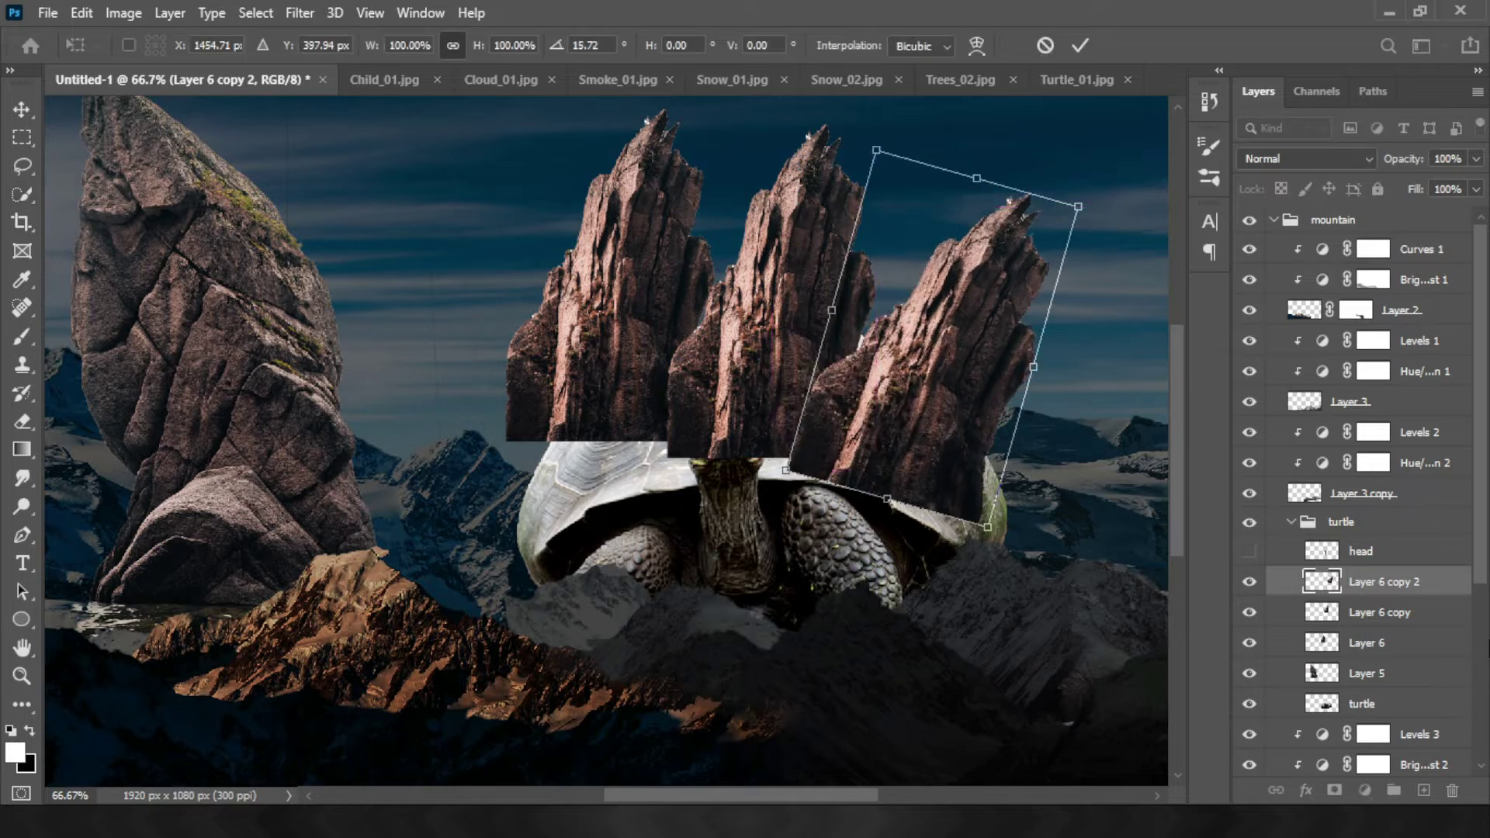
key("Return")
key("alt+bracketleft")
key("ctrl+t")
left_click_drag(803, 309, 776, 327)
key("Return")
Move the left rock leftward and tilt it outward to the left
key("alt+bracketleft")
key("ctrl+t")
left_click_drag(606, 267, 566, 353)
left_click_drag(745, 194, 703, 248)
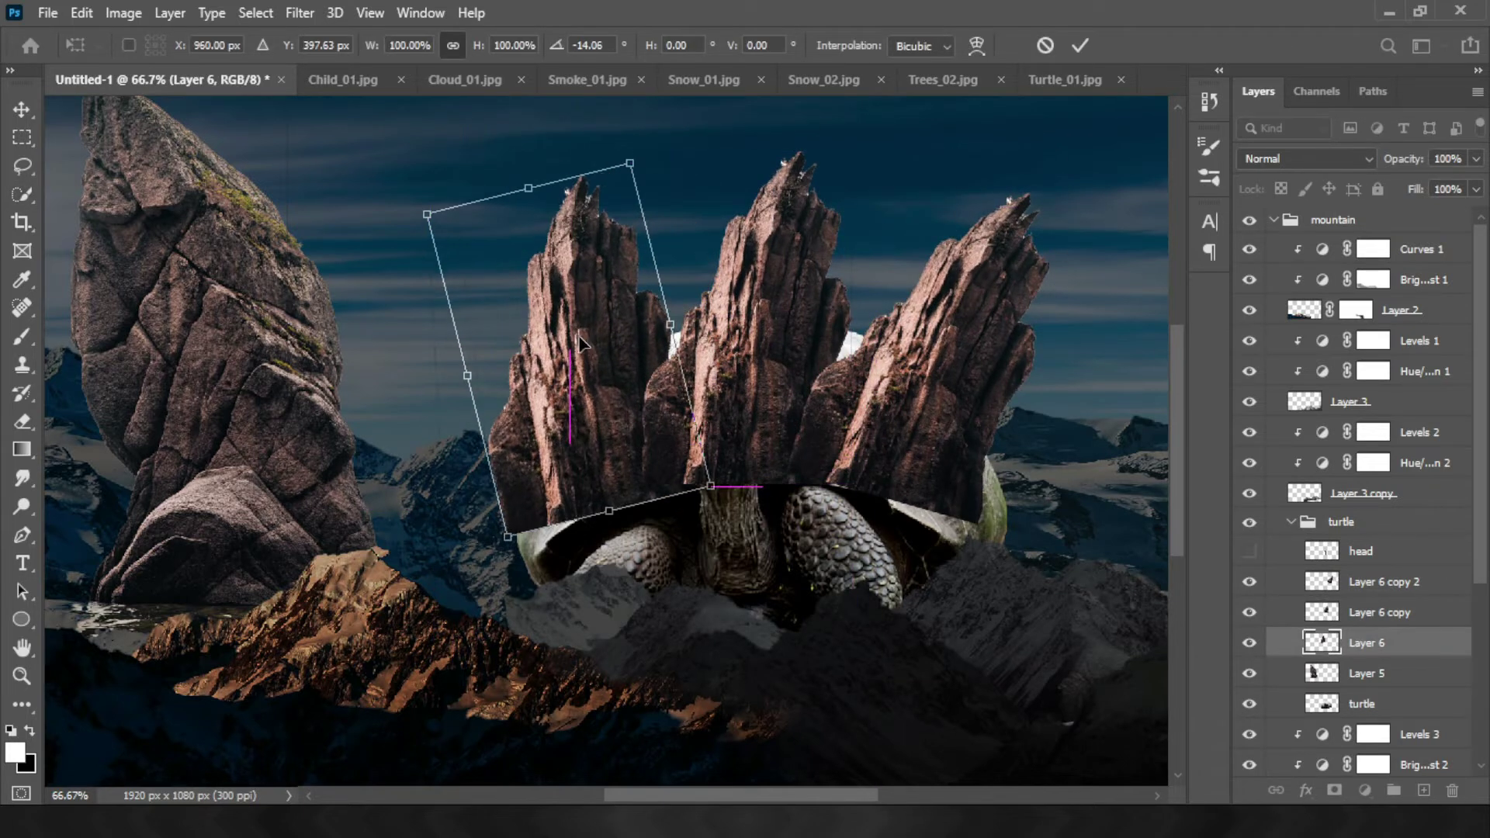
left_click_drag(600, 349, 585, 349)
left_click_drag(745, 264, 639, 165)
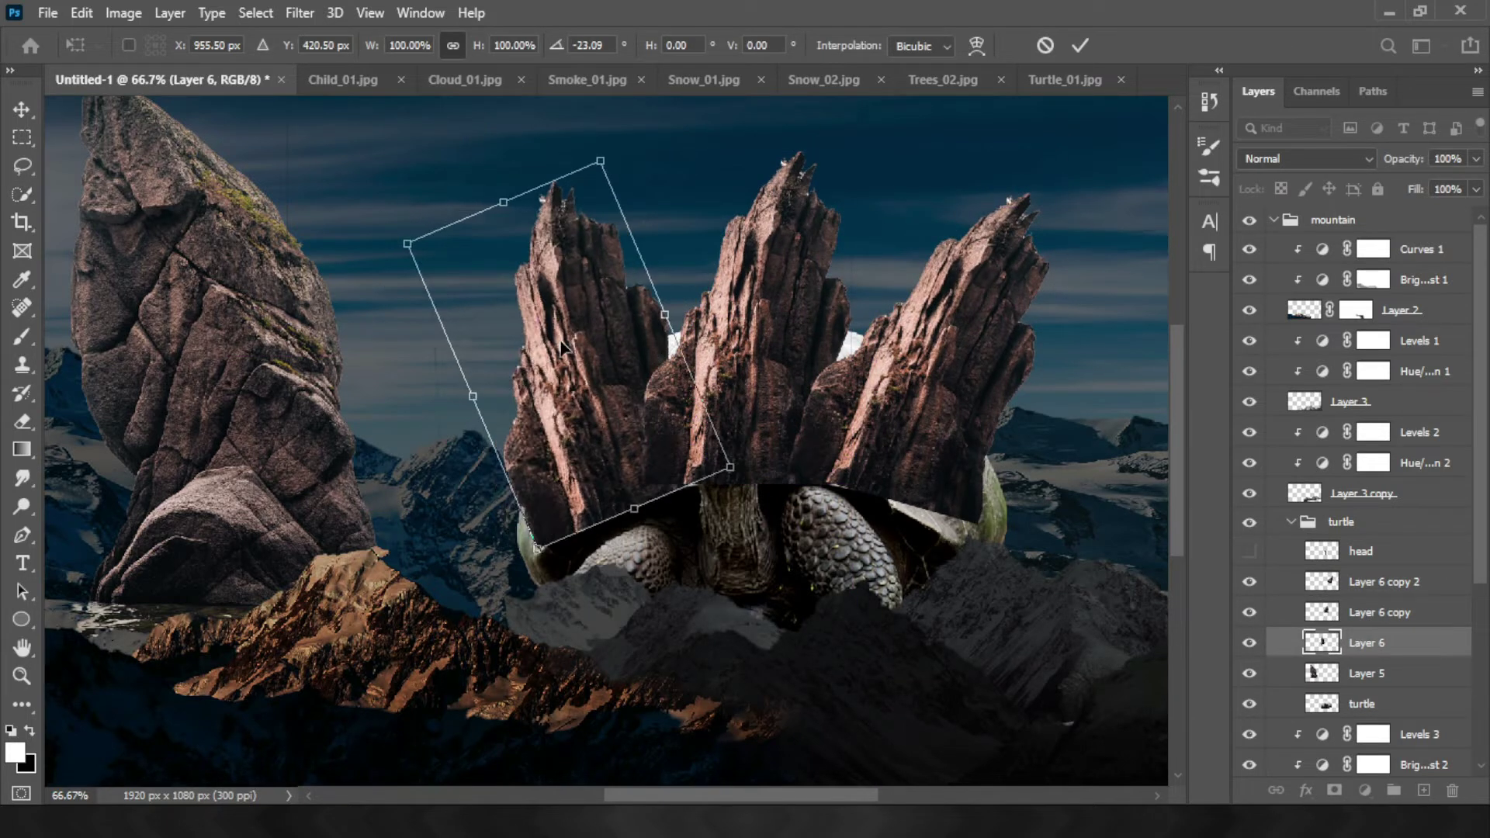
key("Return")
Shrink big rock Layer 5 to about 60%, centre it, and add a smaller copy to the left
left_click(1319, 673)
key("ctrl+t")
left_click_drag(372, 605, 272, 481)
mouse_move(149, 313)
left_mouse_down()
mouse_move(842, 297)
mouse_move(683, 318)
left_mouse_up()
key("Return")
key("ctrl+alt+t")
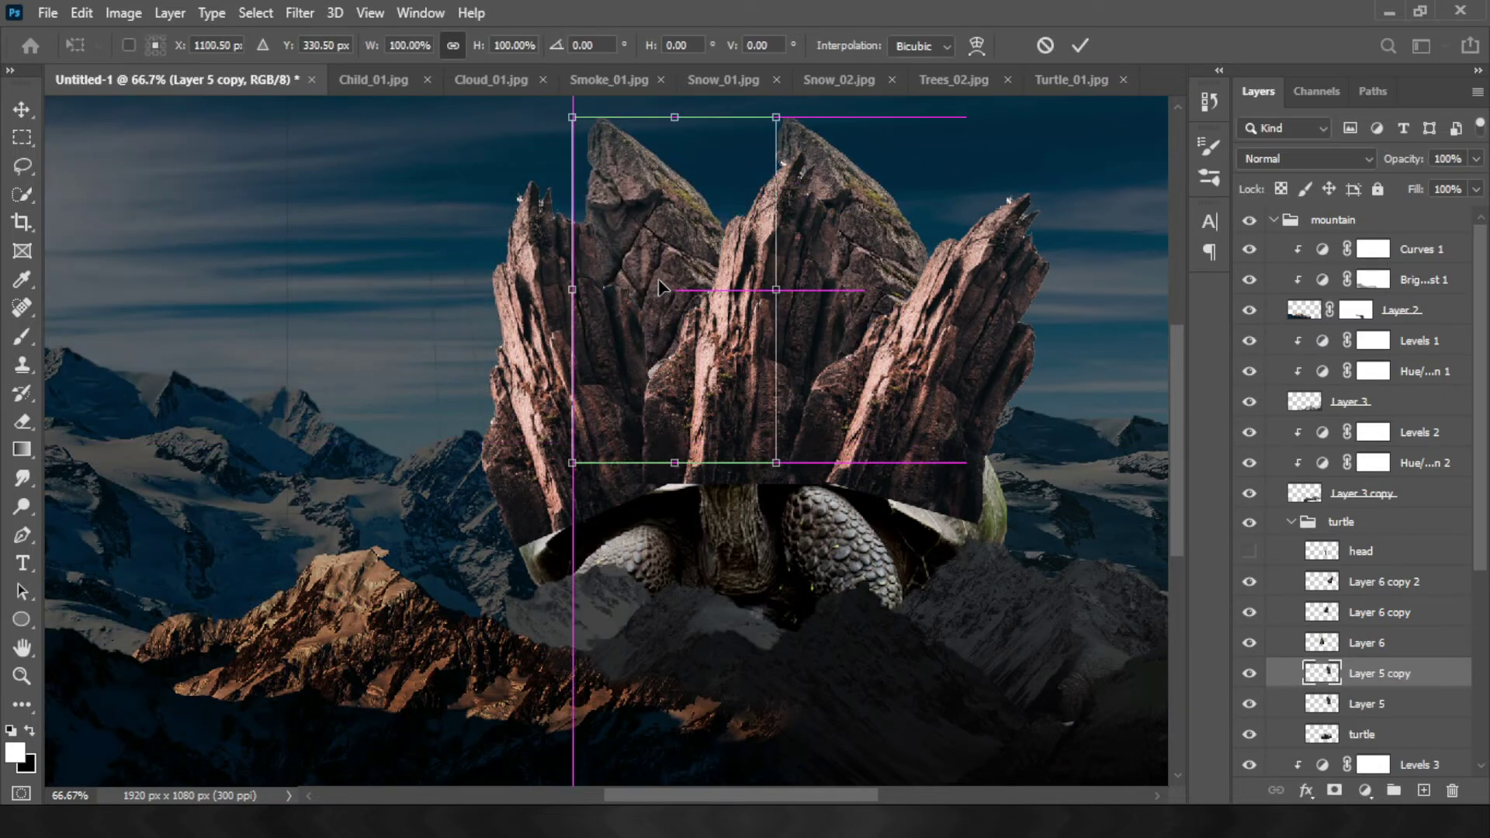
left_click_drag(788, 116, 776, 134)
key("Return")
Rotate the original big rock toward the right
key("alt+bracketleft")
key("ctrl+t")
left_click_drag(943, 198, 1036, 168)
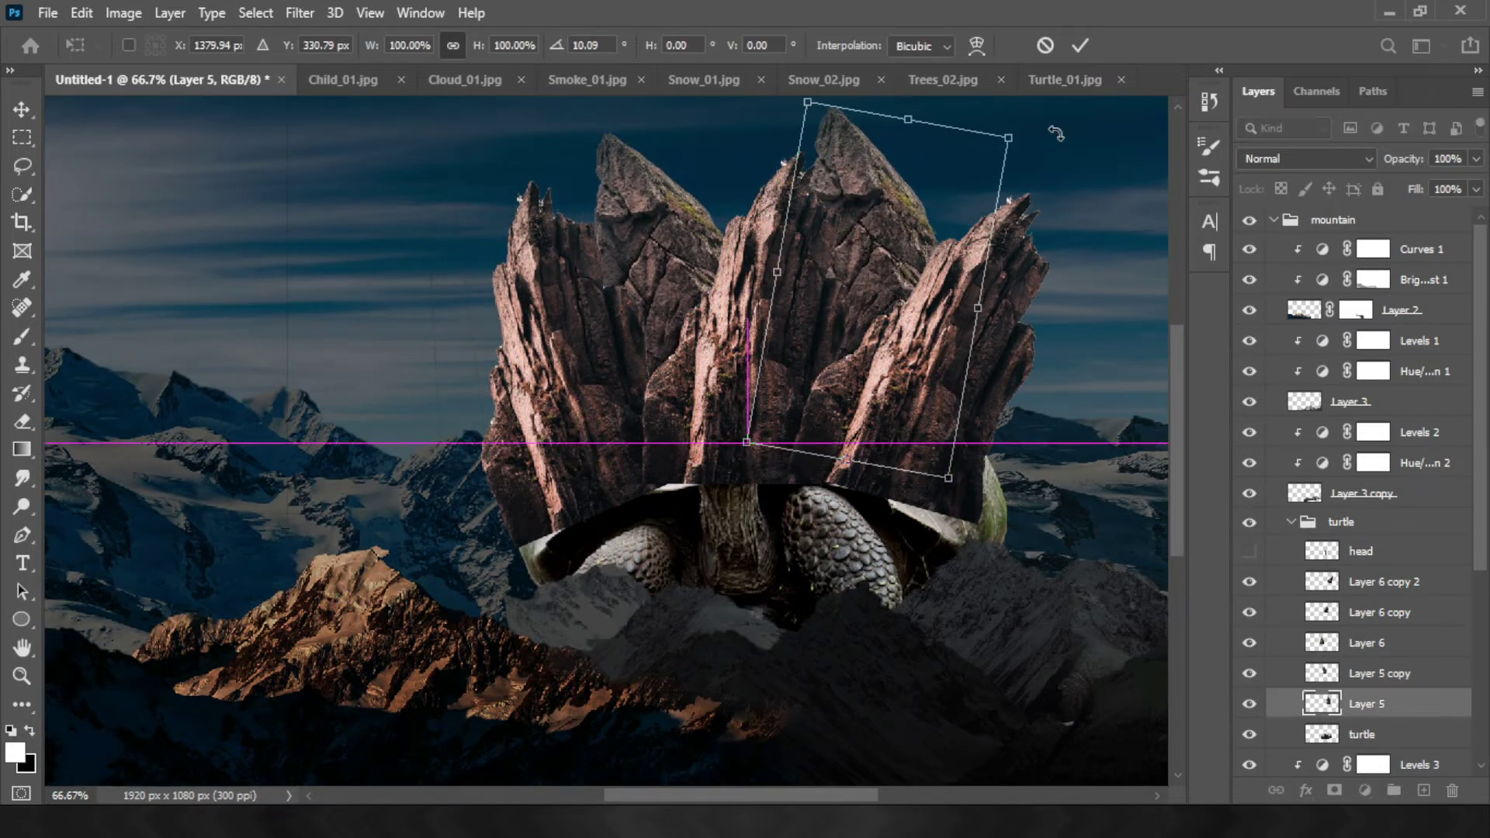
Duplicate the rock spire as a left rock, rotated outward and placed below Layer 6
key("Return")
key("w")
left_click(1273, 642)
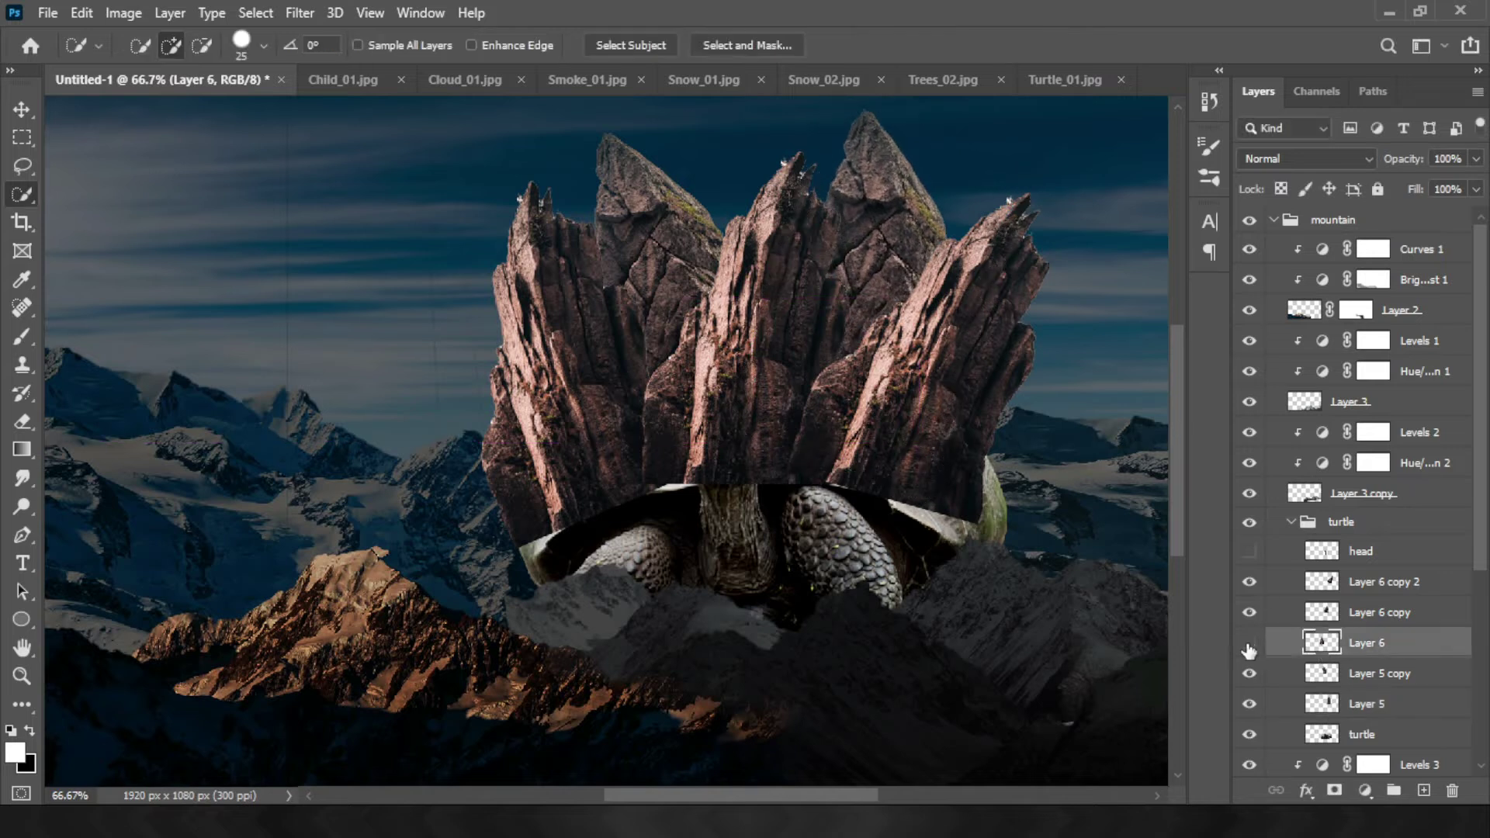
key("ctrl+t")
mouse_move(435, 182)
left_mouse_down()
mouse_move(471, 213)
mouse_move(364, 283)
left_mouse_up()
key("Return")
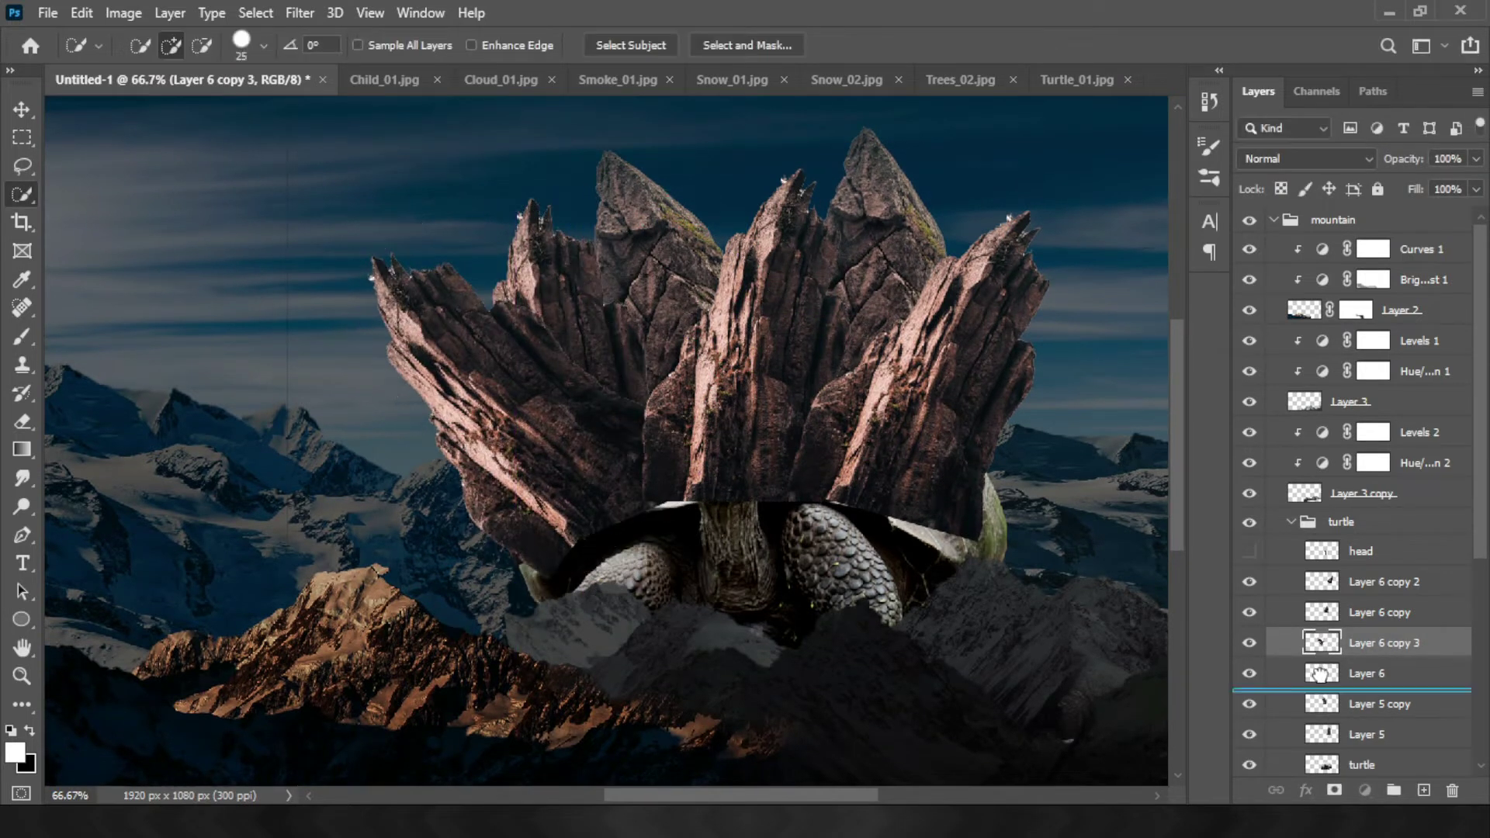
key("ctrl+bracketleft")
key("ctrl+t")
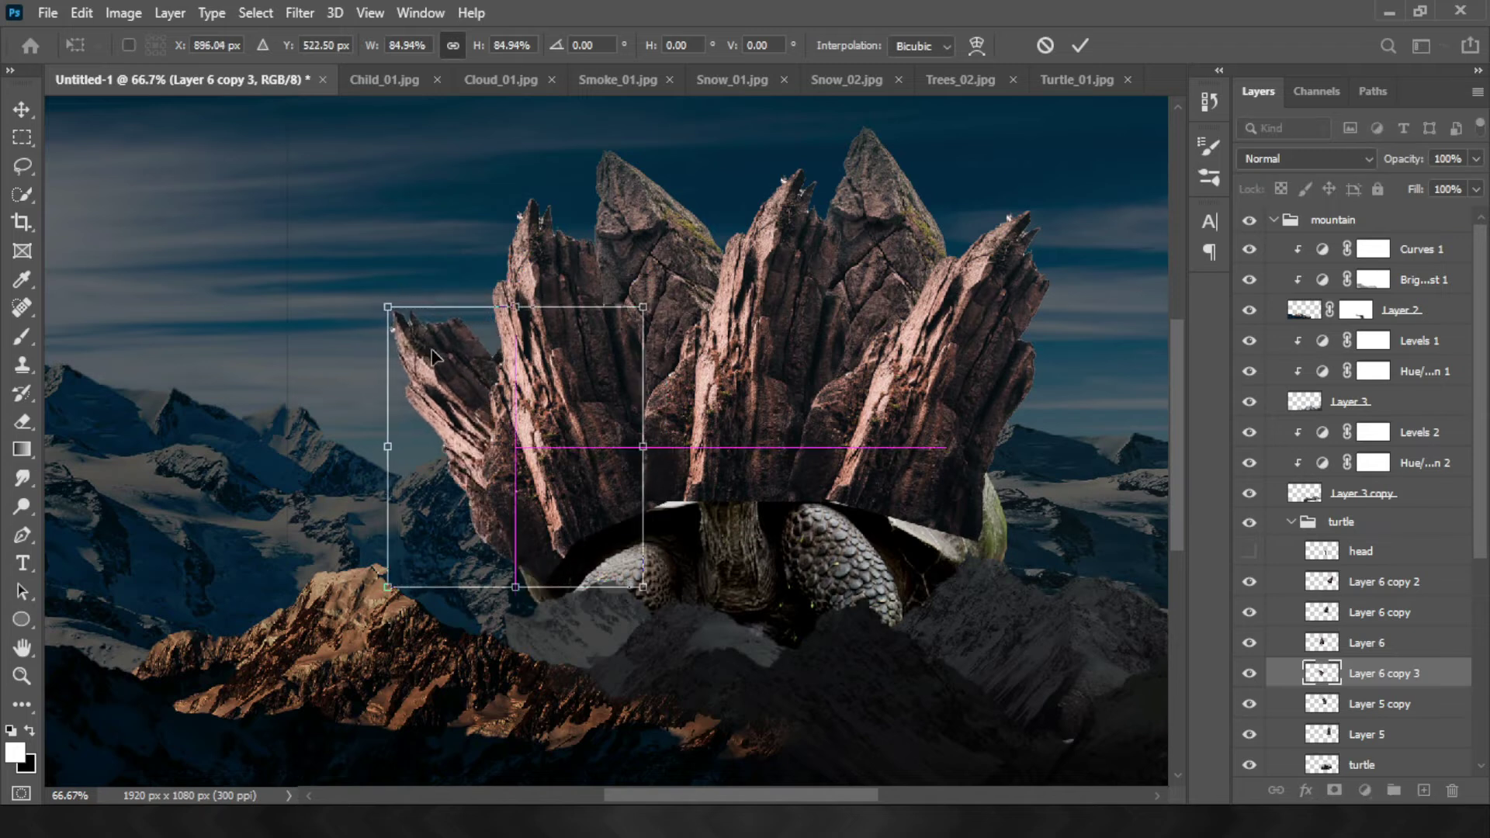
key("Return")
Duplicate the right rock and rotate, shrink and shift the copy to the right
left_click(1249, 643)
key("ctrl+t")
key("Escape")
key("ctrl+j")
key("ctrl+t")
left_click_drag(1105, 226, 1121, 307)
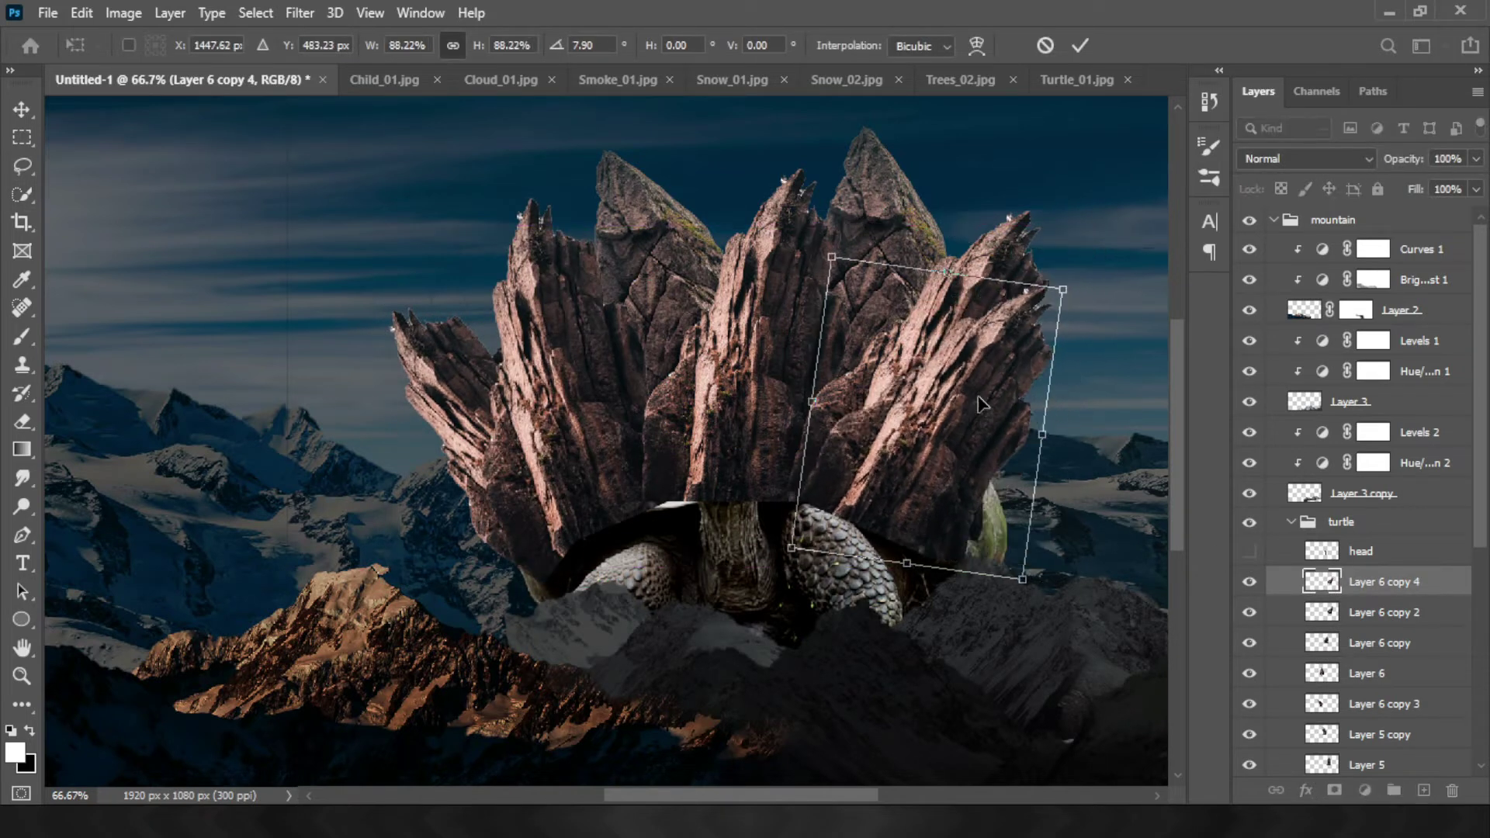
mouse_move(1014, 399)
left_mouse_down()
mouse_move(982, 437)
mouse_move(948, 396)
mouse_move(962, 423)
left_mouse_up()
key("Return")
Re-rotate Layer 6 copy 2 and tilt Layer 6 copy 4's rock out to the right
key("alt+[")
key("ctrl+]")
key("ctrl+t")
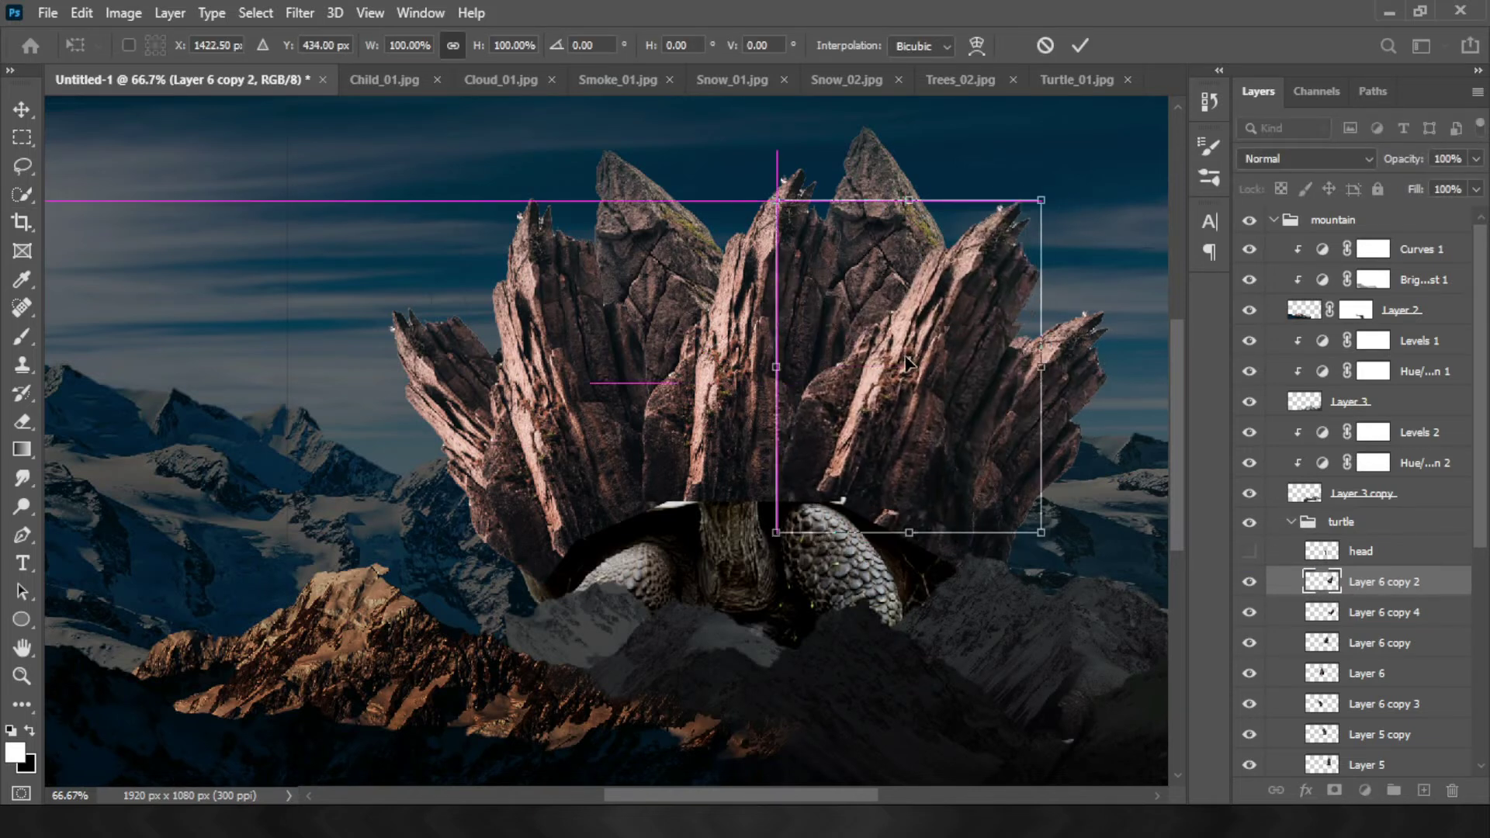
key("Return")
key("alt+[")
key("ctrl+t")
mouse_move(1106, 434)
left_mouse_down()
mouse_move(1067, 425)
mouse_move(1075, 411)
left_mouse_up()
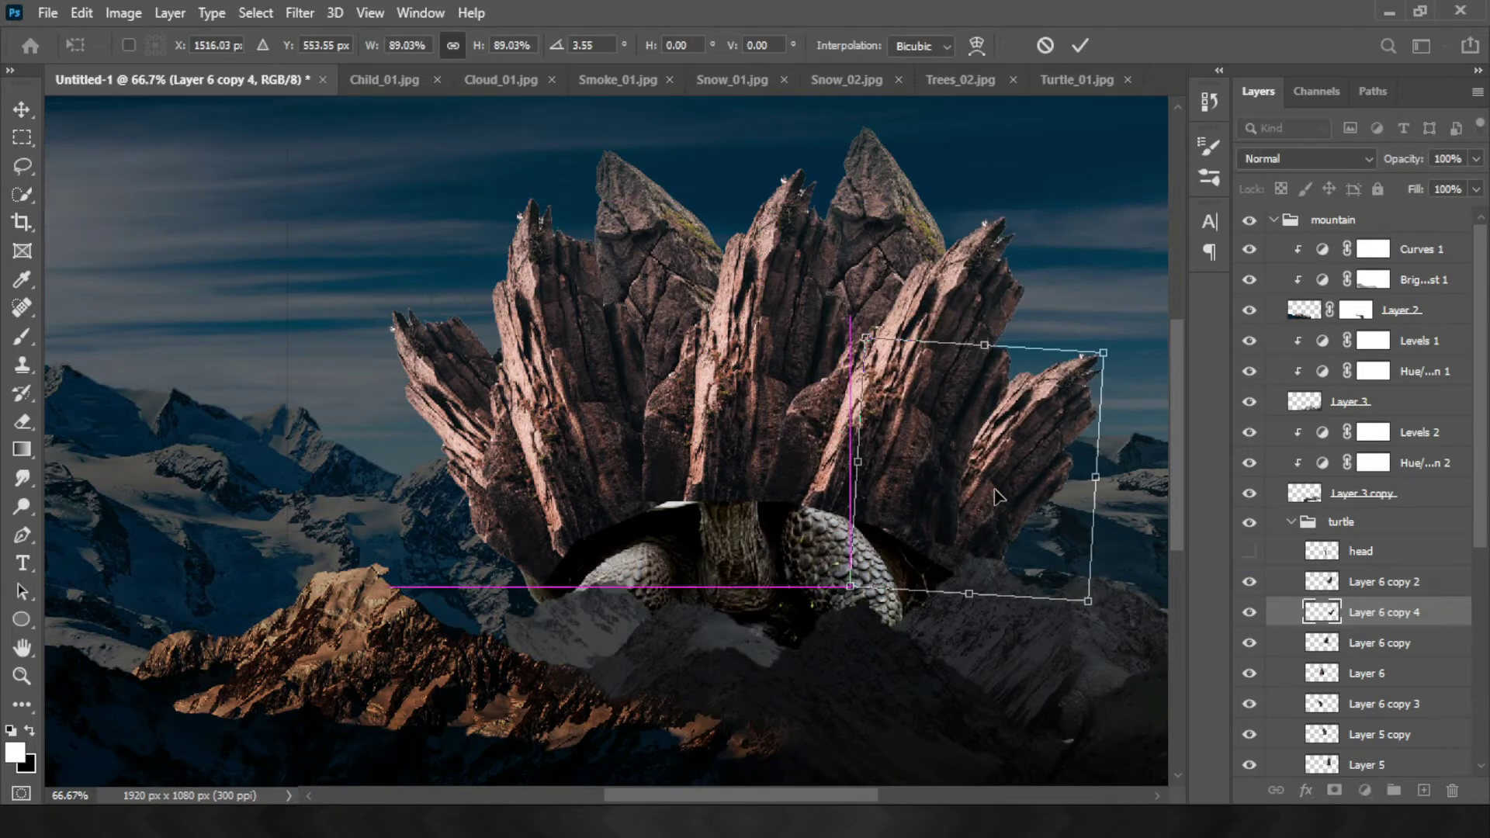
key("Return")
key("w")
Move the middle rock up just below the head and slightly shift Layer 6 copy 2
key("alt+[")
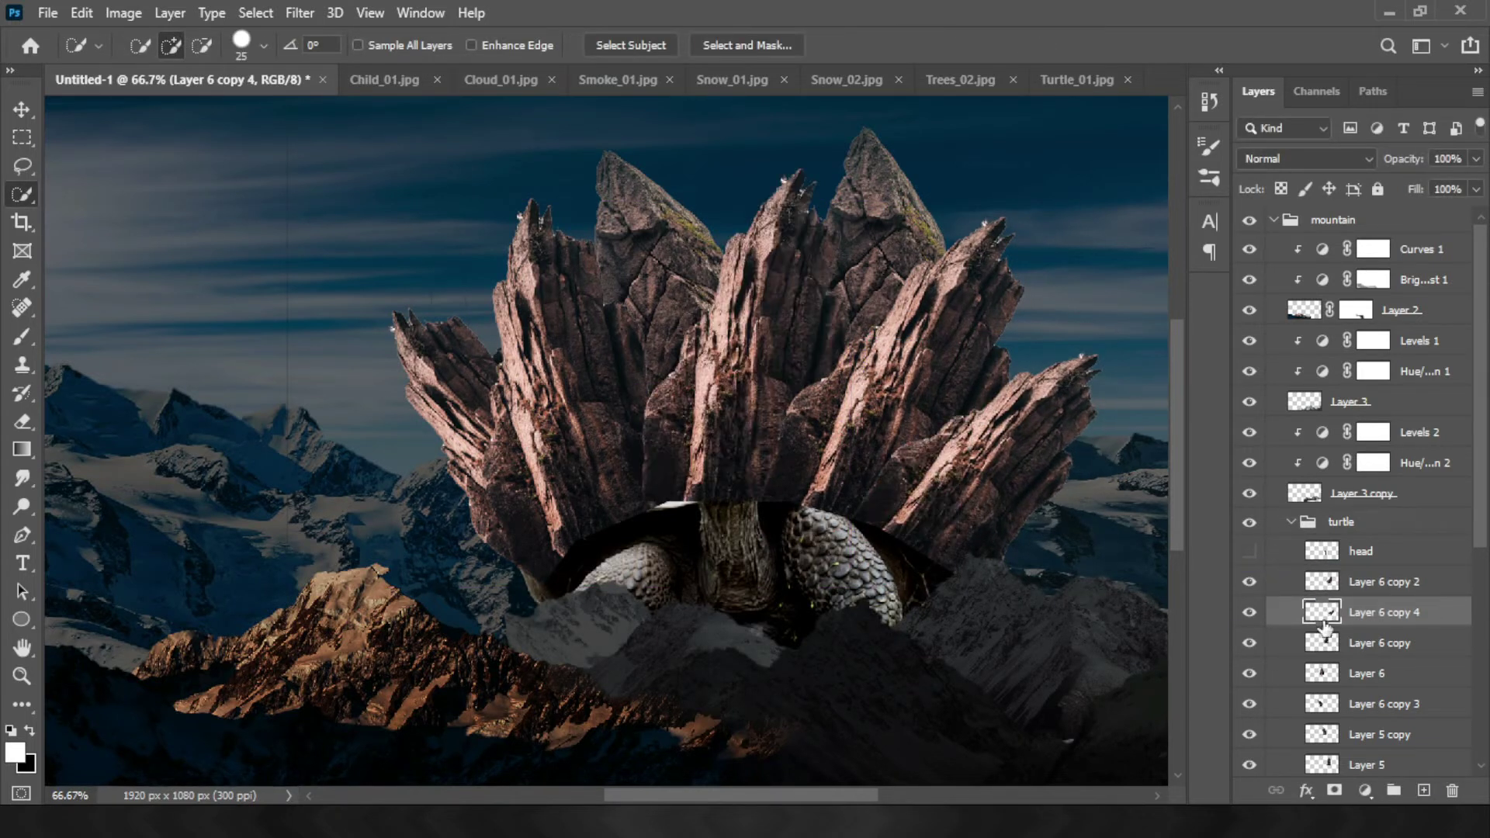
key("ctrl+]")
key("ctrl+]")
key("ctrl+t")
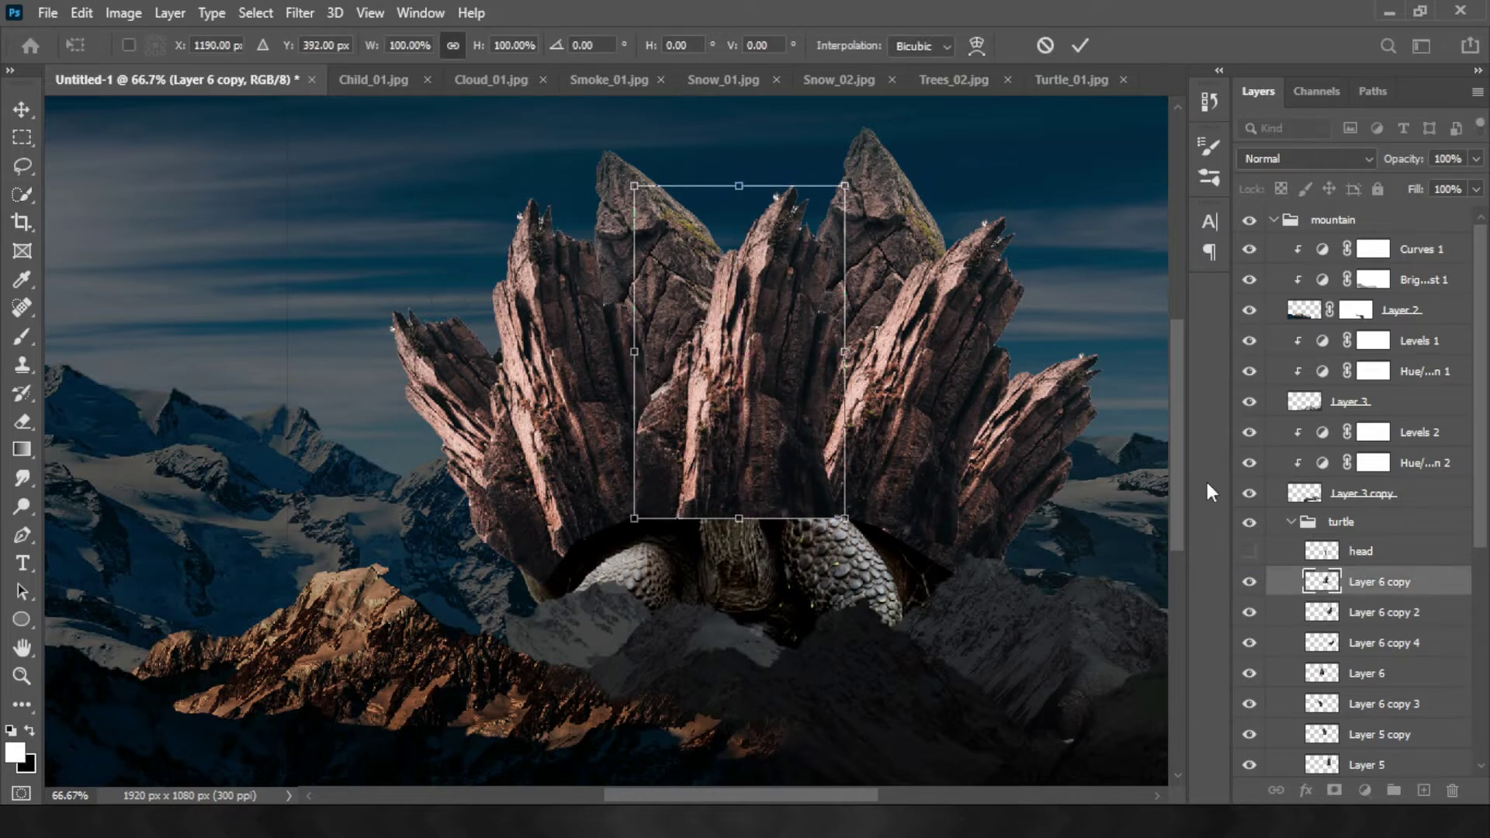
key("Return")
scroll(1393, 623, "down", 2)
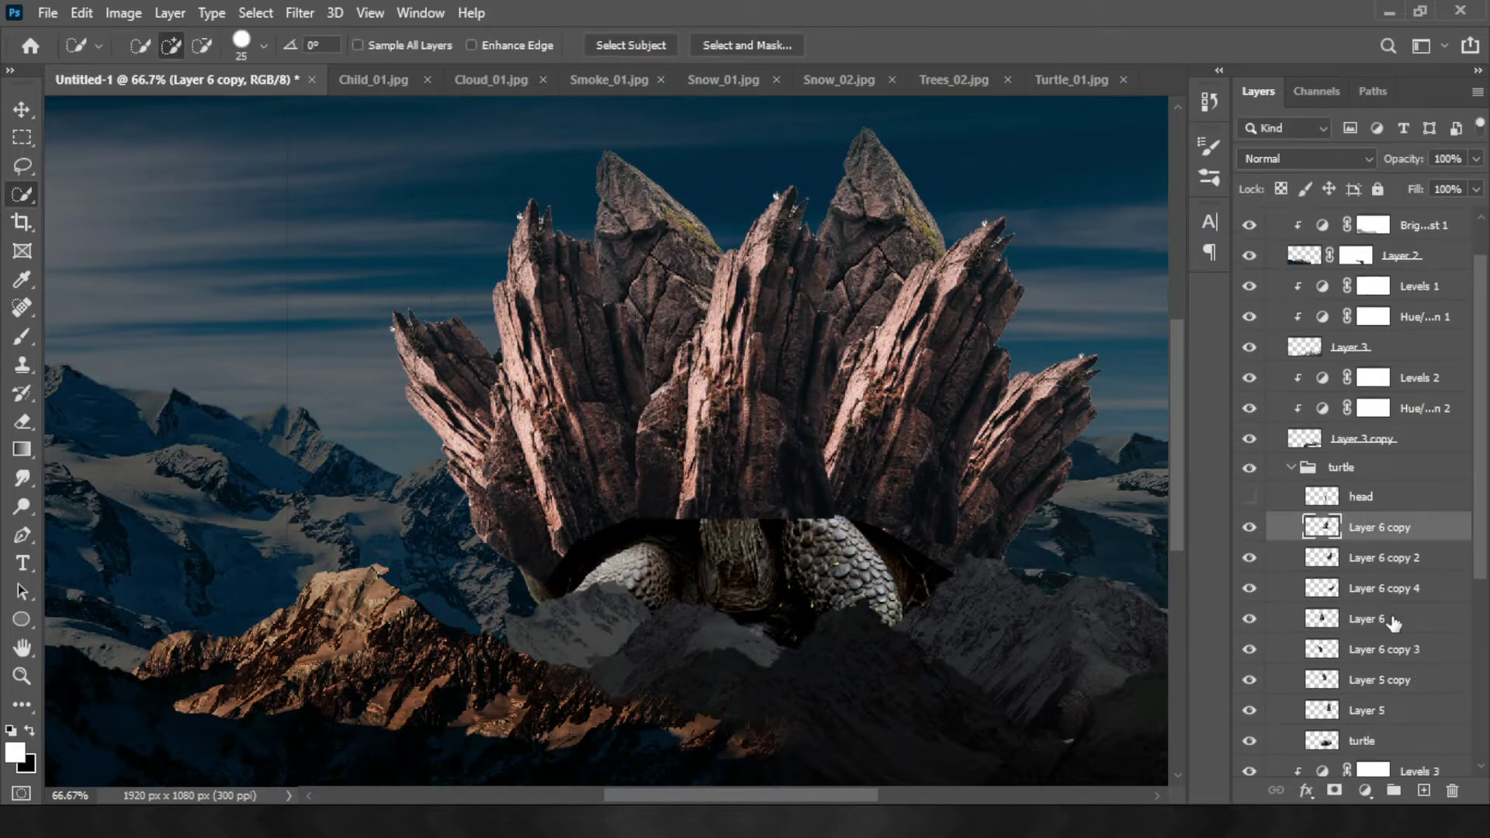
left_click(1372, 559)
key("ctrl+t")
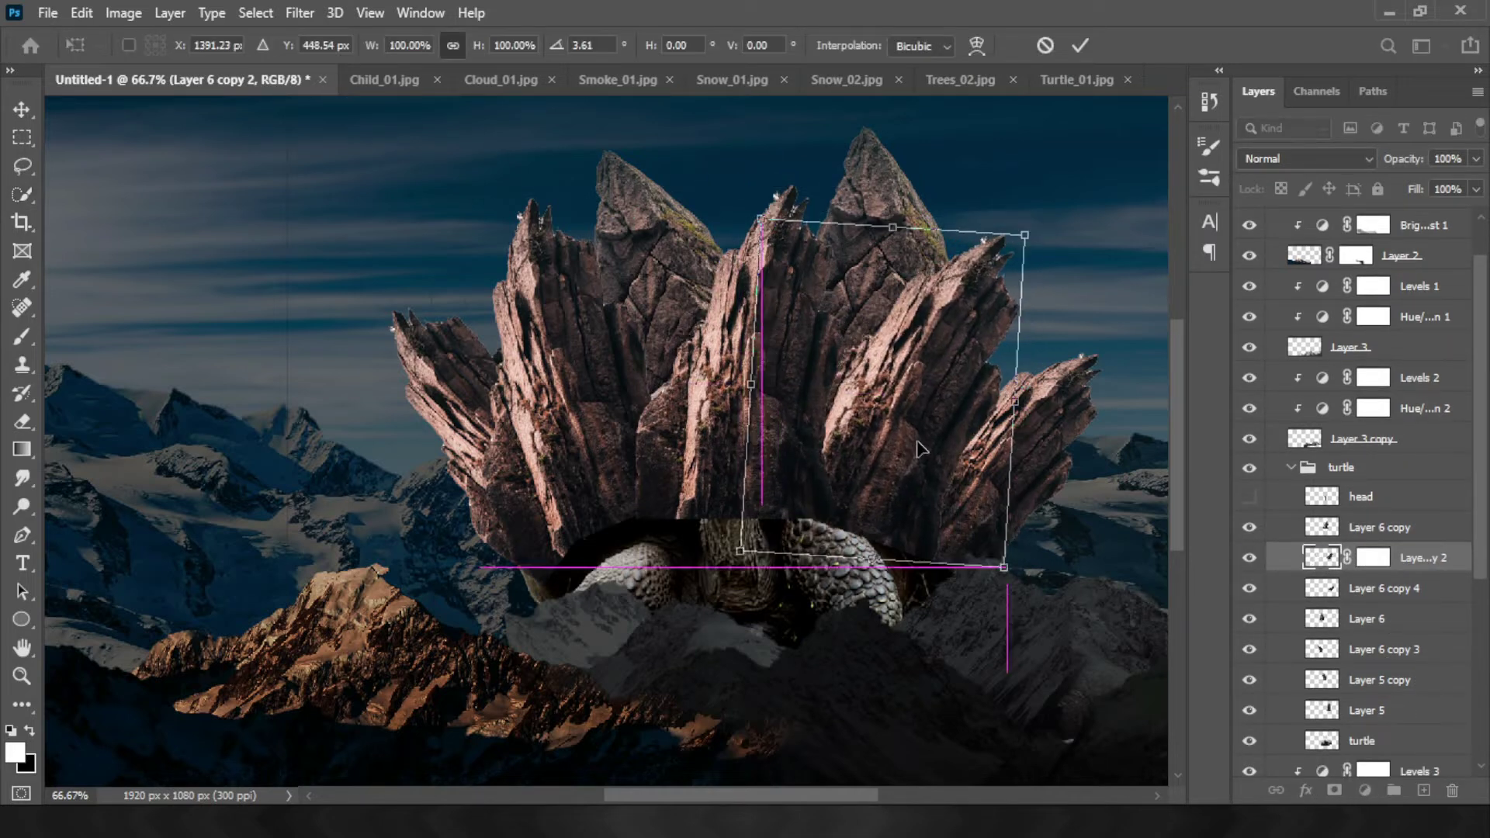
key("Return")
Mask Layer 6 copy 2 and nudge the left rock, Layer 6 copy 3, left and down
left_click(1373, 558)
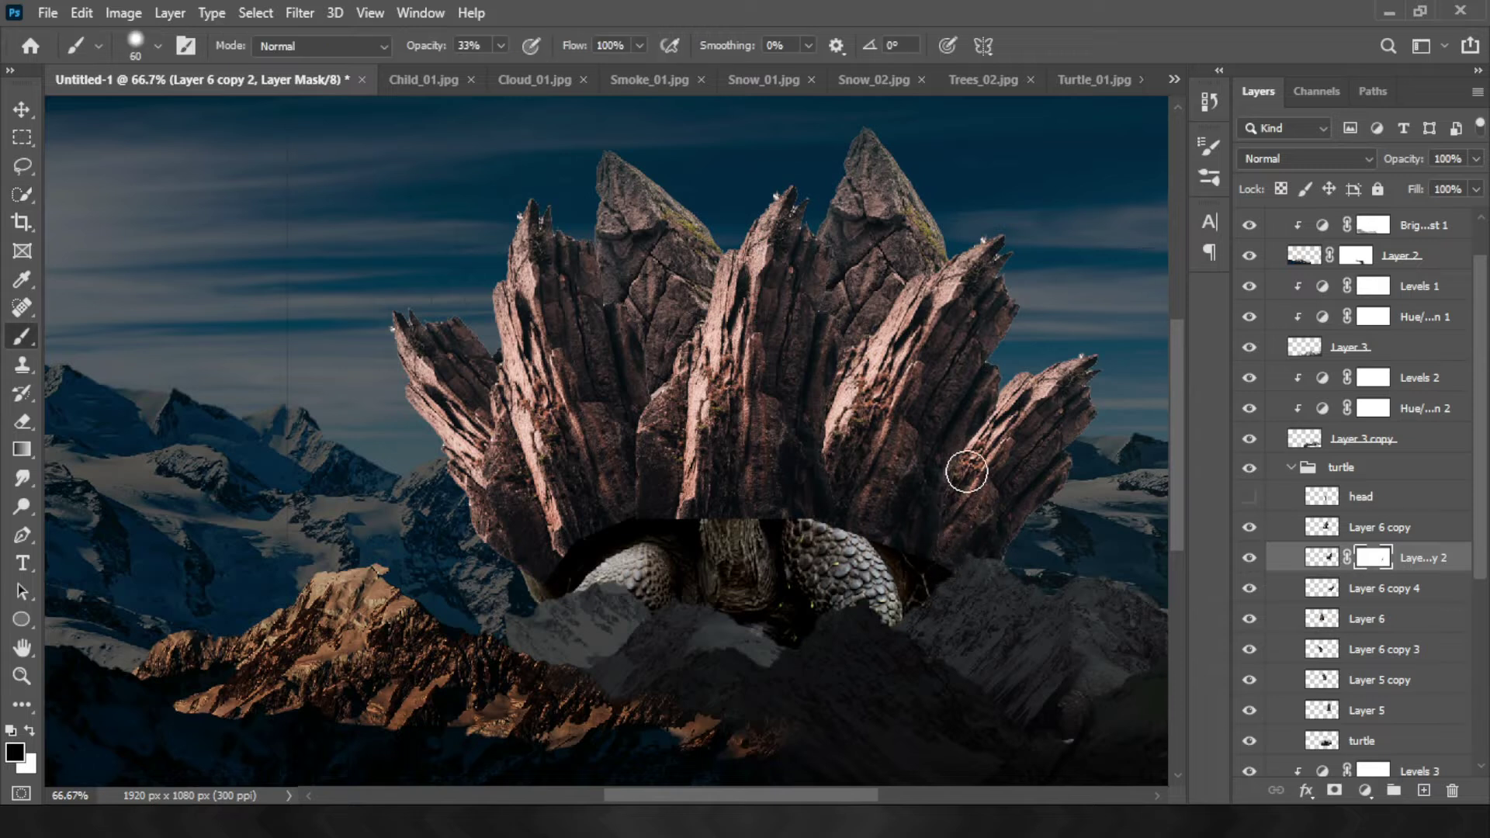
left_click(1374, 649)
key("ctrl+t")
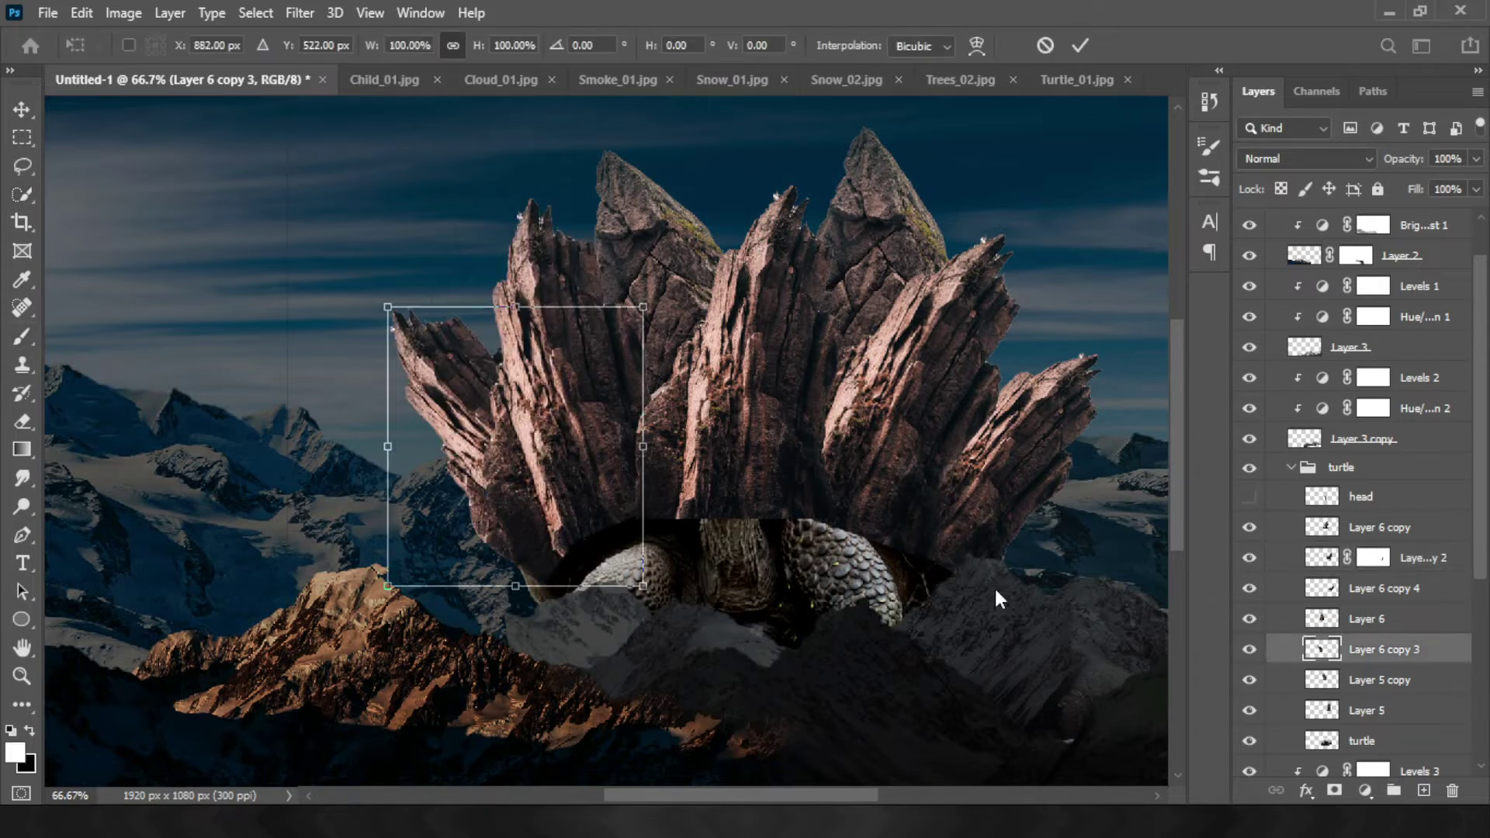
left_click_drag(541, 485, 522, 491)
key("Return")
Select all the rock layers and merge them into one layer
key("b")
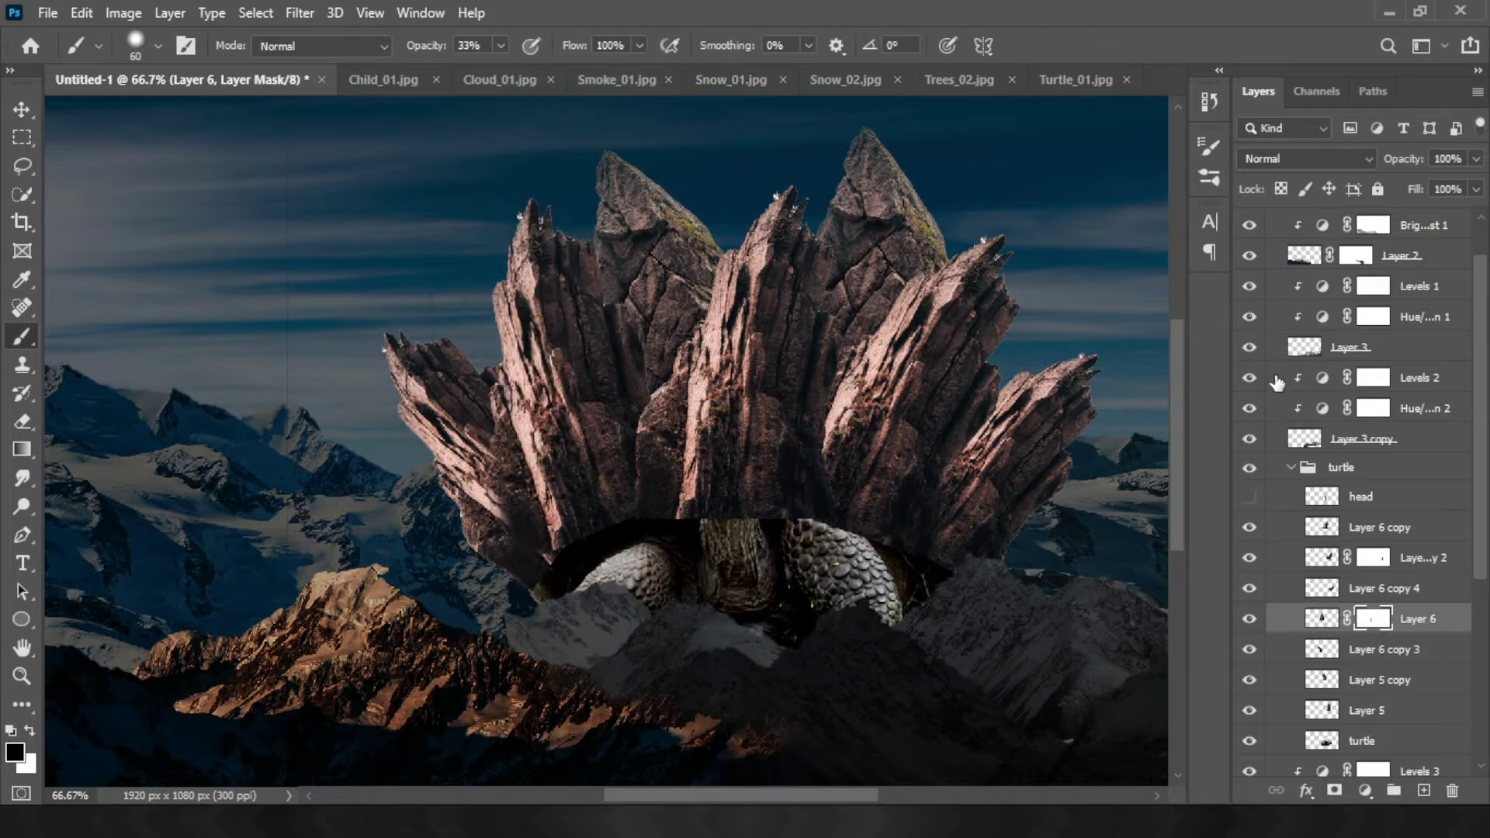
left_click(1373, 527)
left_click(1366, 710, "shift")
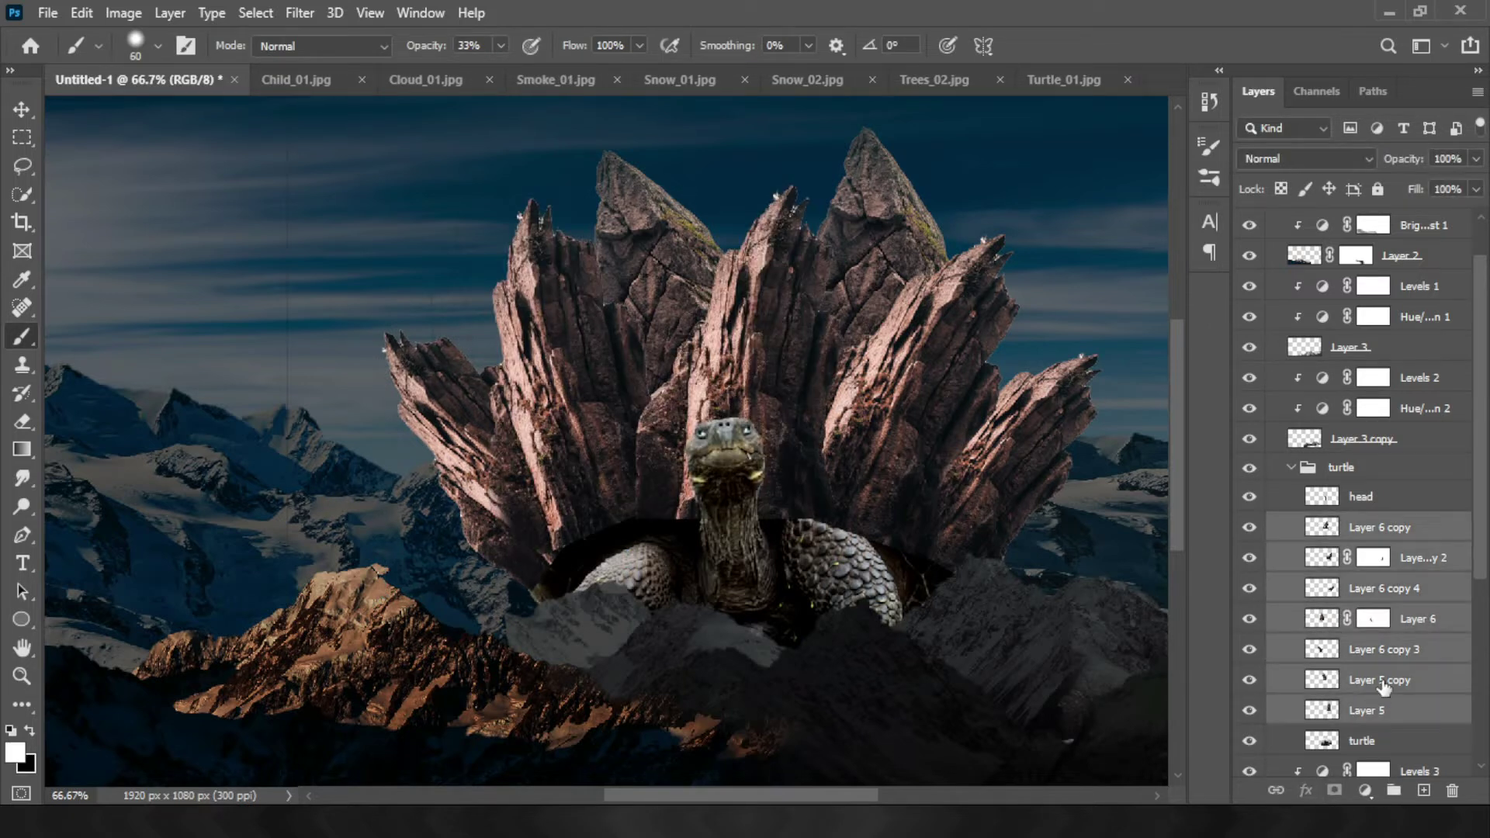
key("ctrl+e")
Paint the rock mask to hide the grey rock edge over the turtle shell
scroll(619, 551, "up", 2)
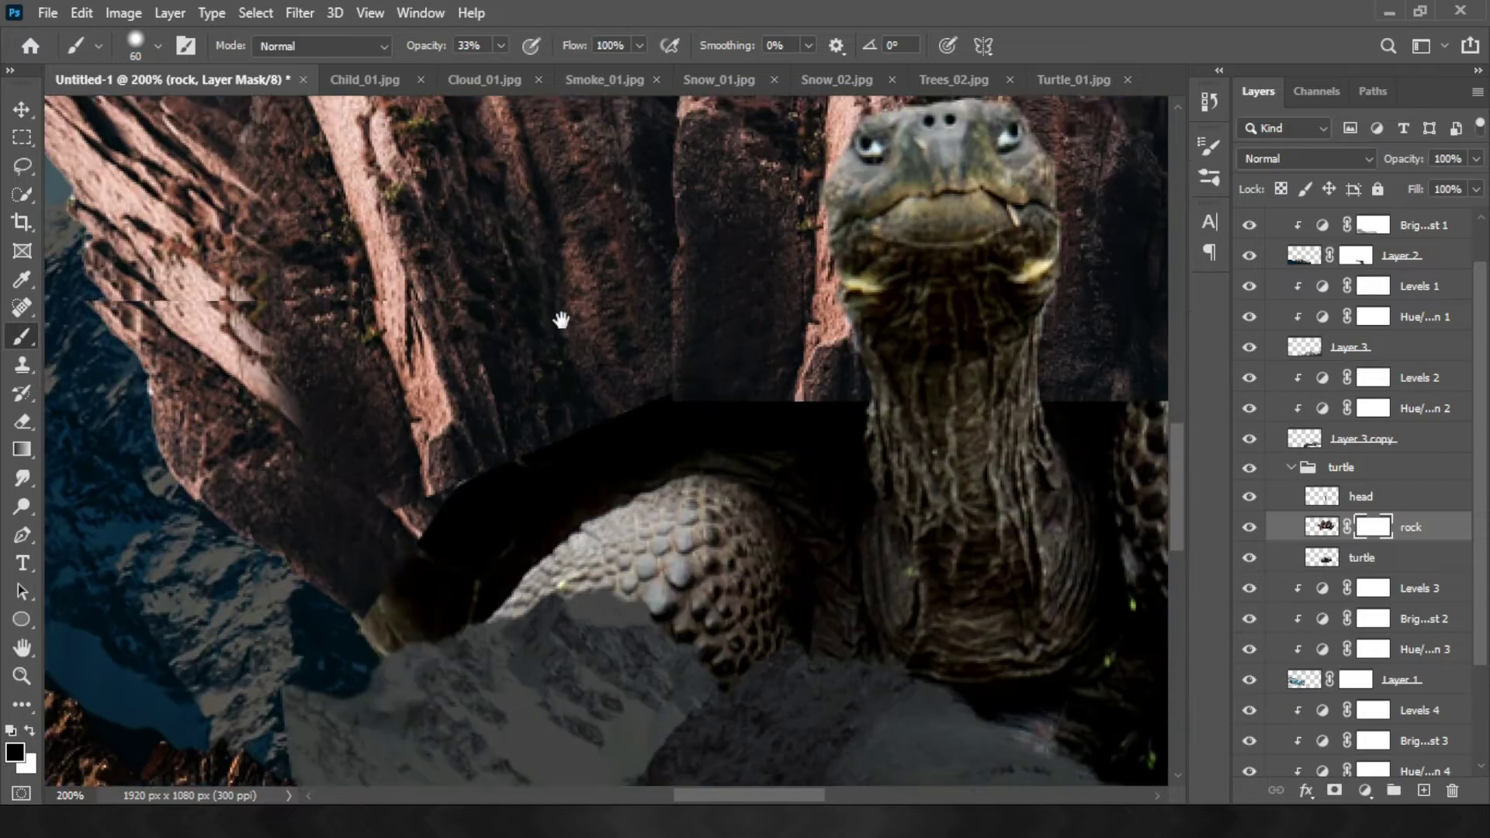
left_click(30, 731)
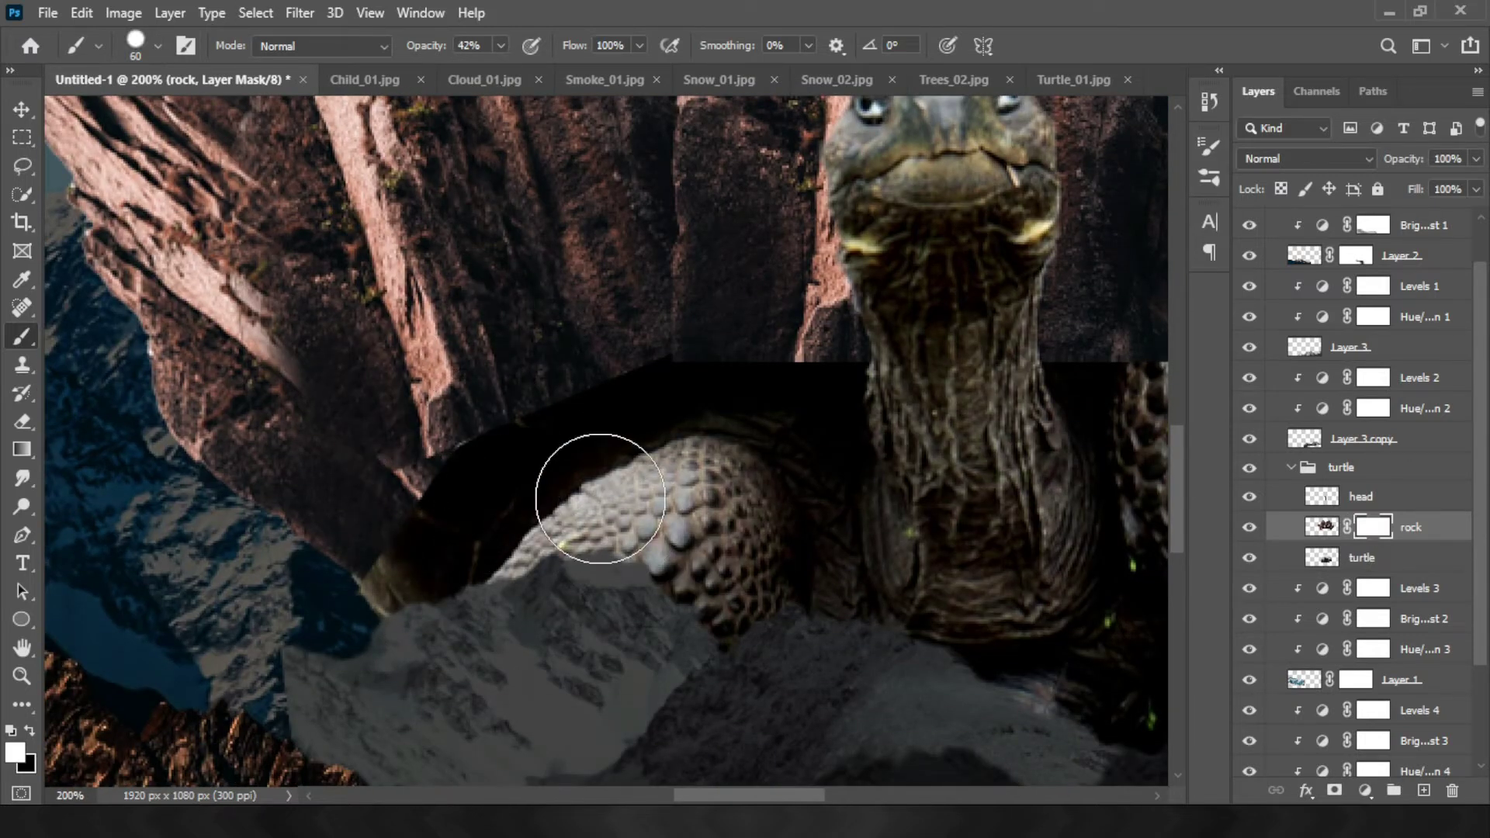
left_click_drag(1373, 527, 1373, 733)
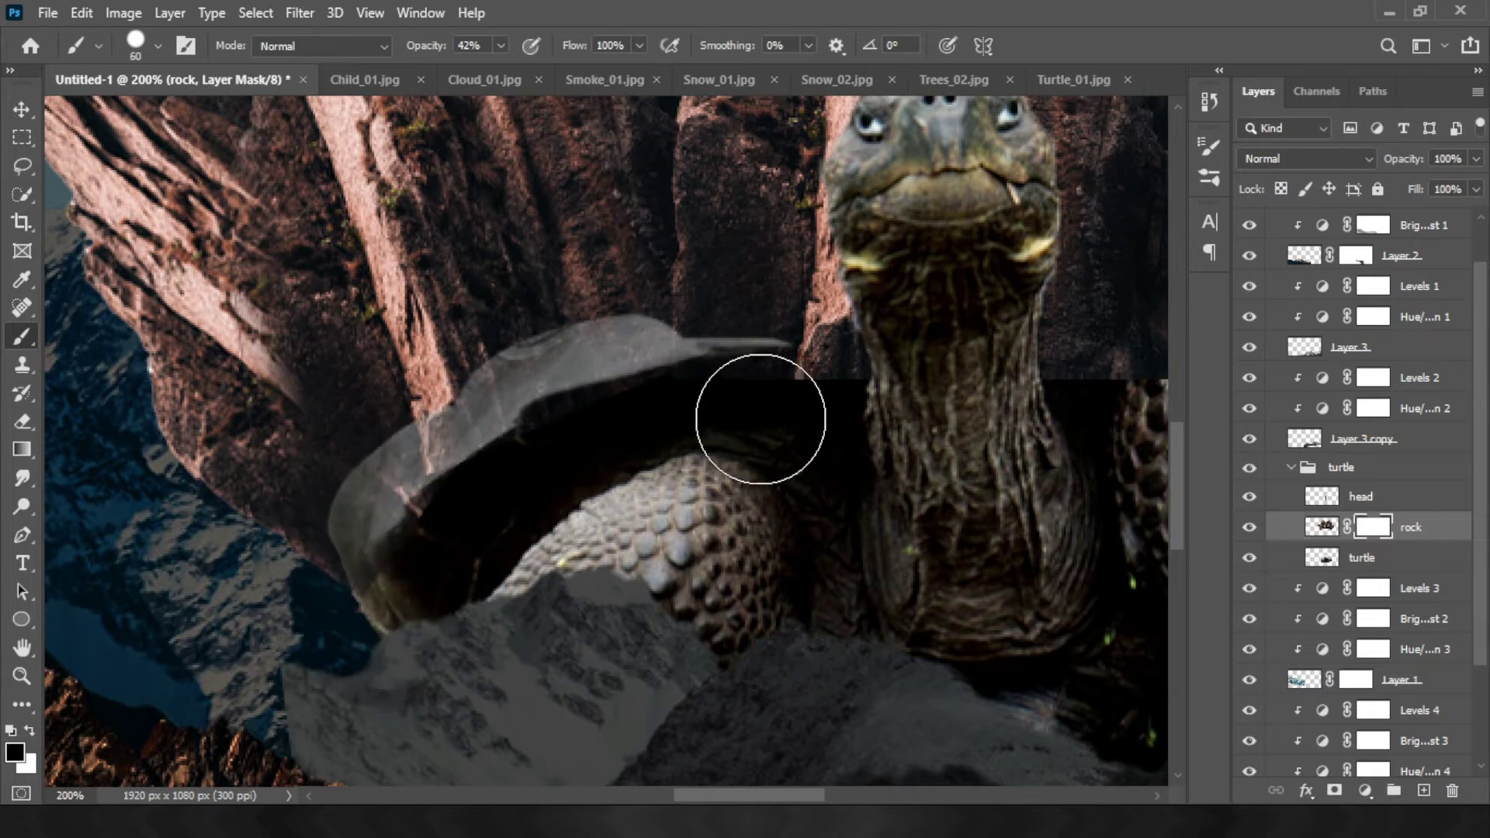
left_click_drag(467, 508, 518, 553)
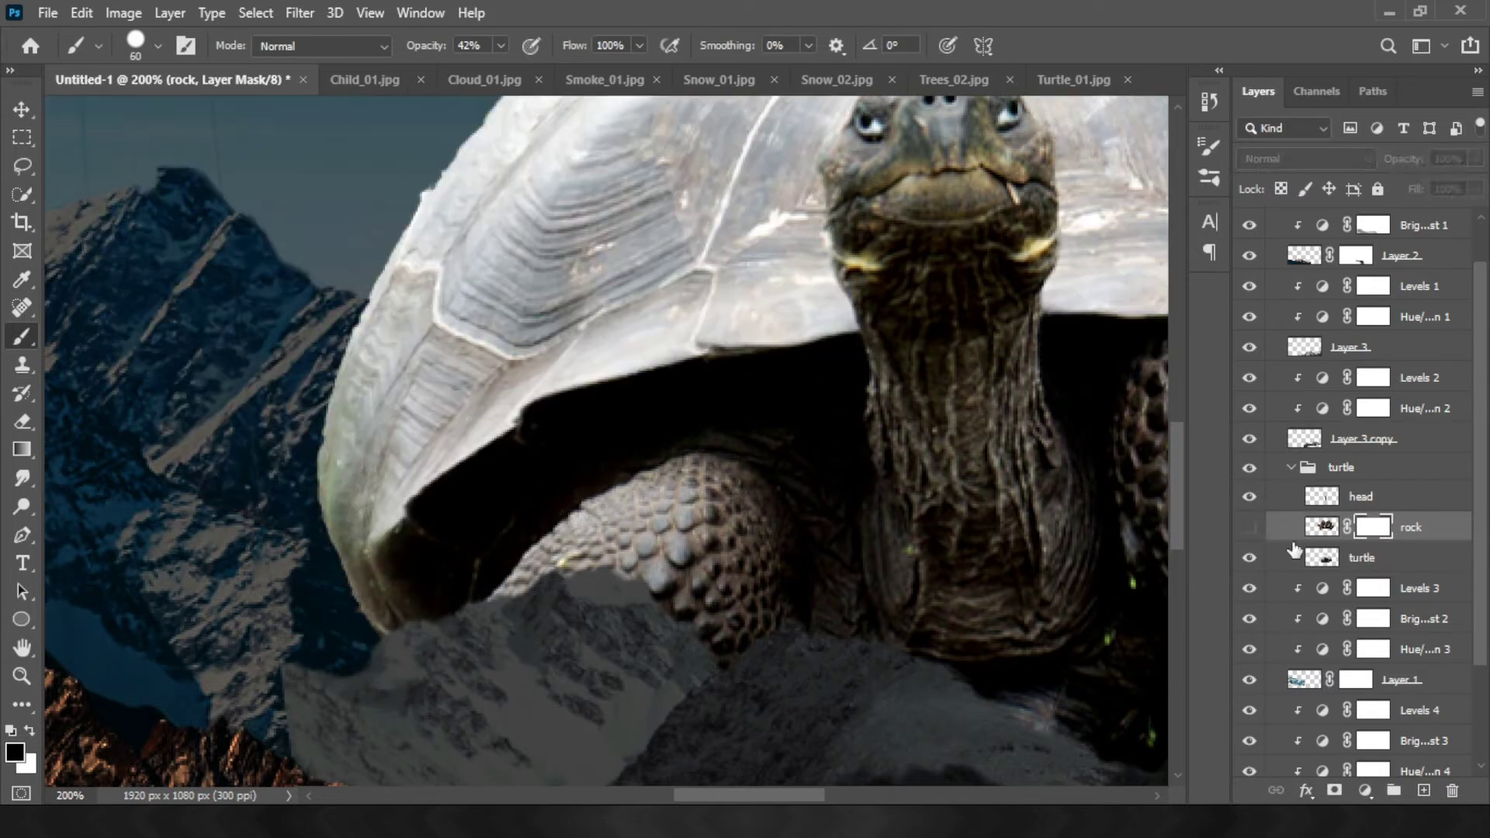
left_click(1249, 526)
Clip a Levels adjustment to the turtle and repaint the rock edge along the shell
left_click(1362, 557)
left_click(1364, 790)
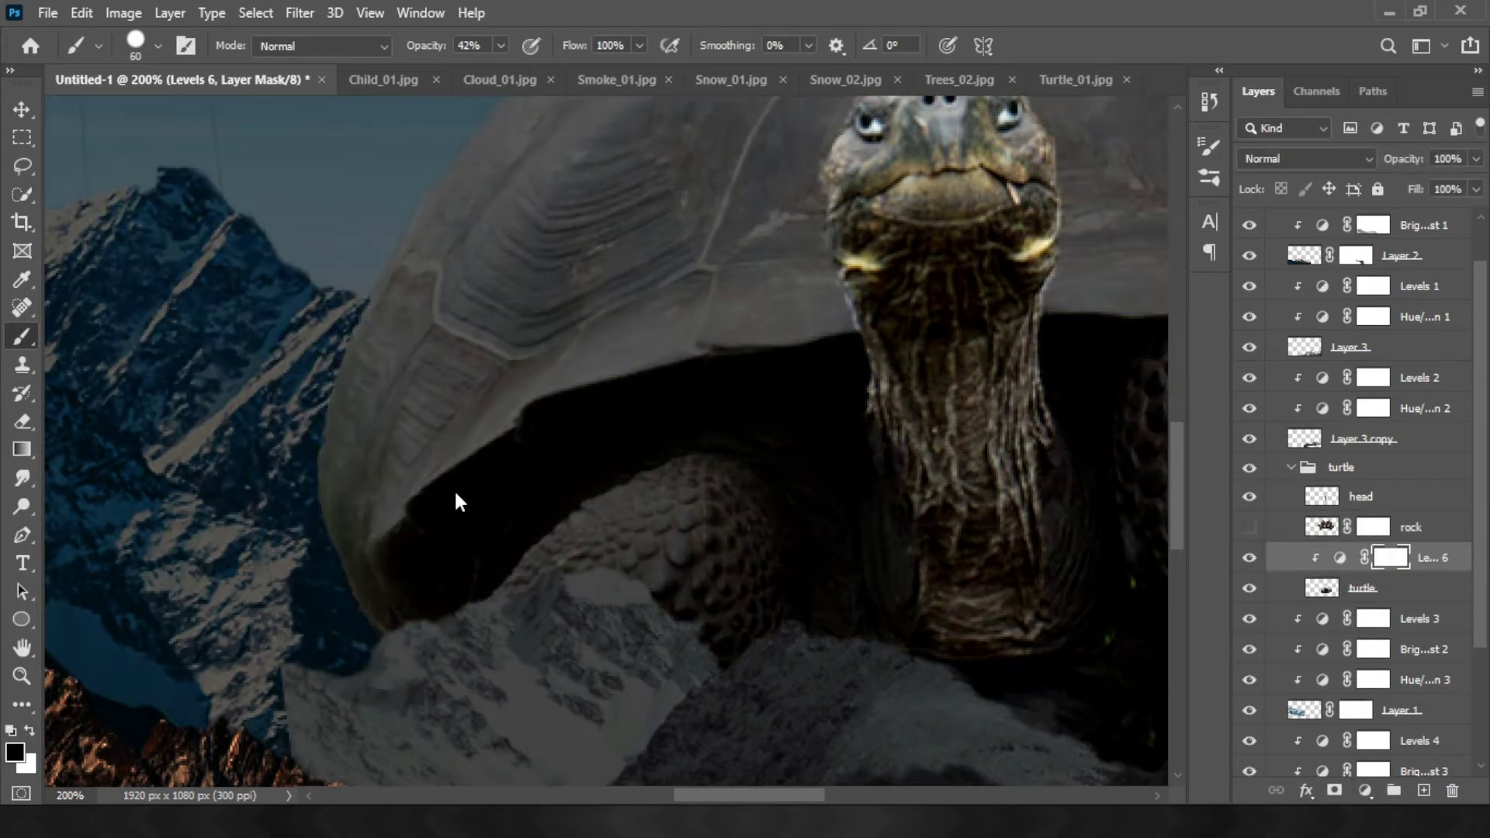
left_click_drag(400, 544, 432, 492)
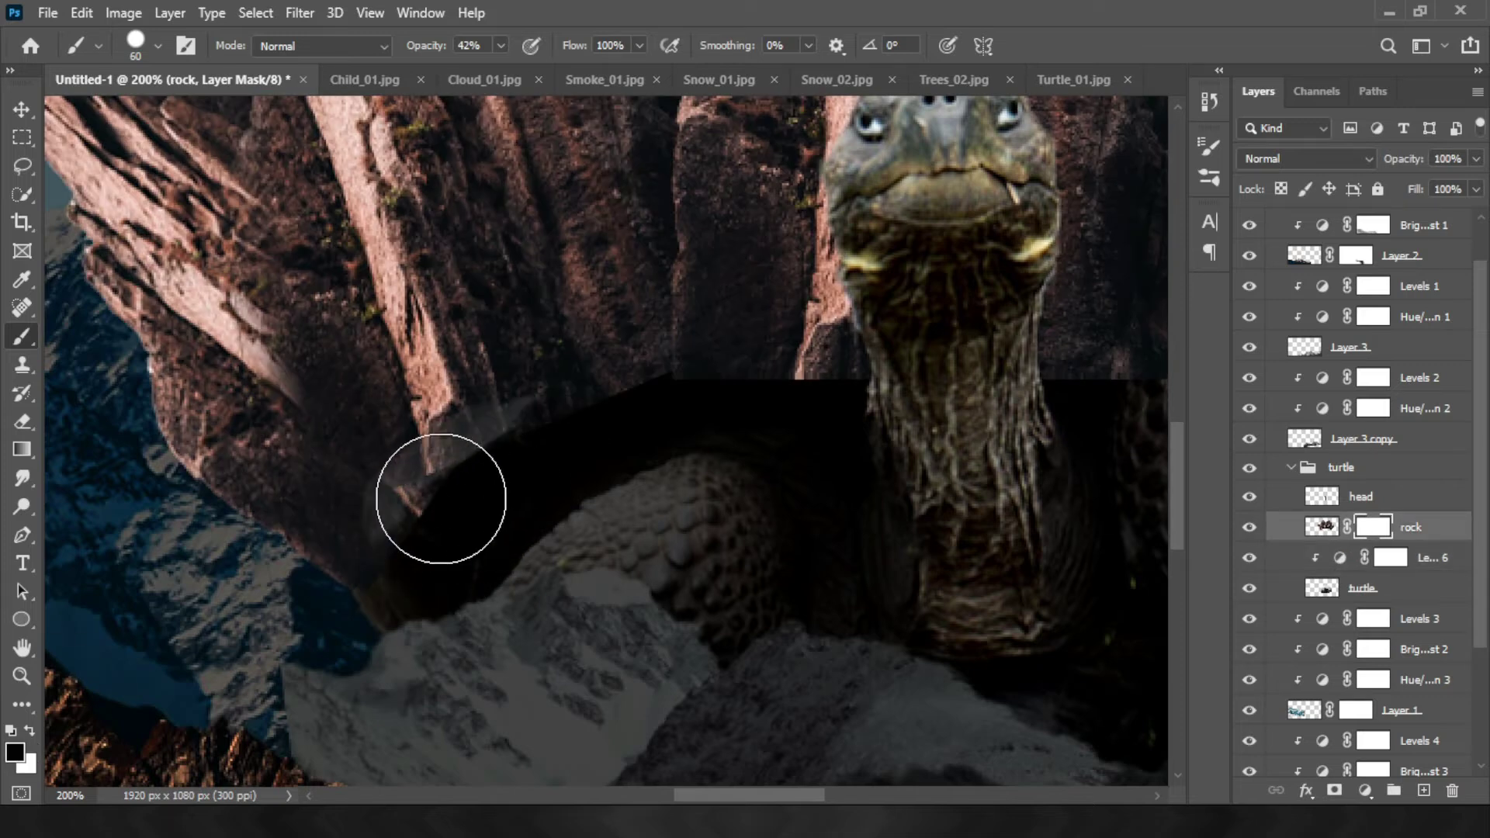
key("x")
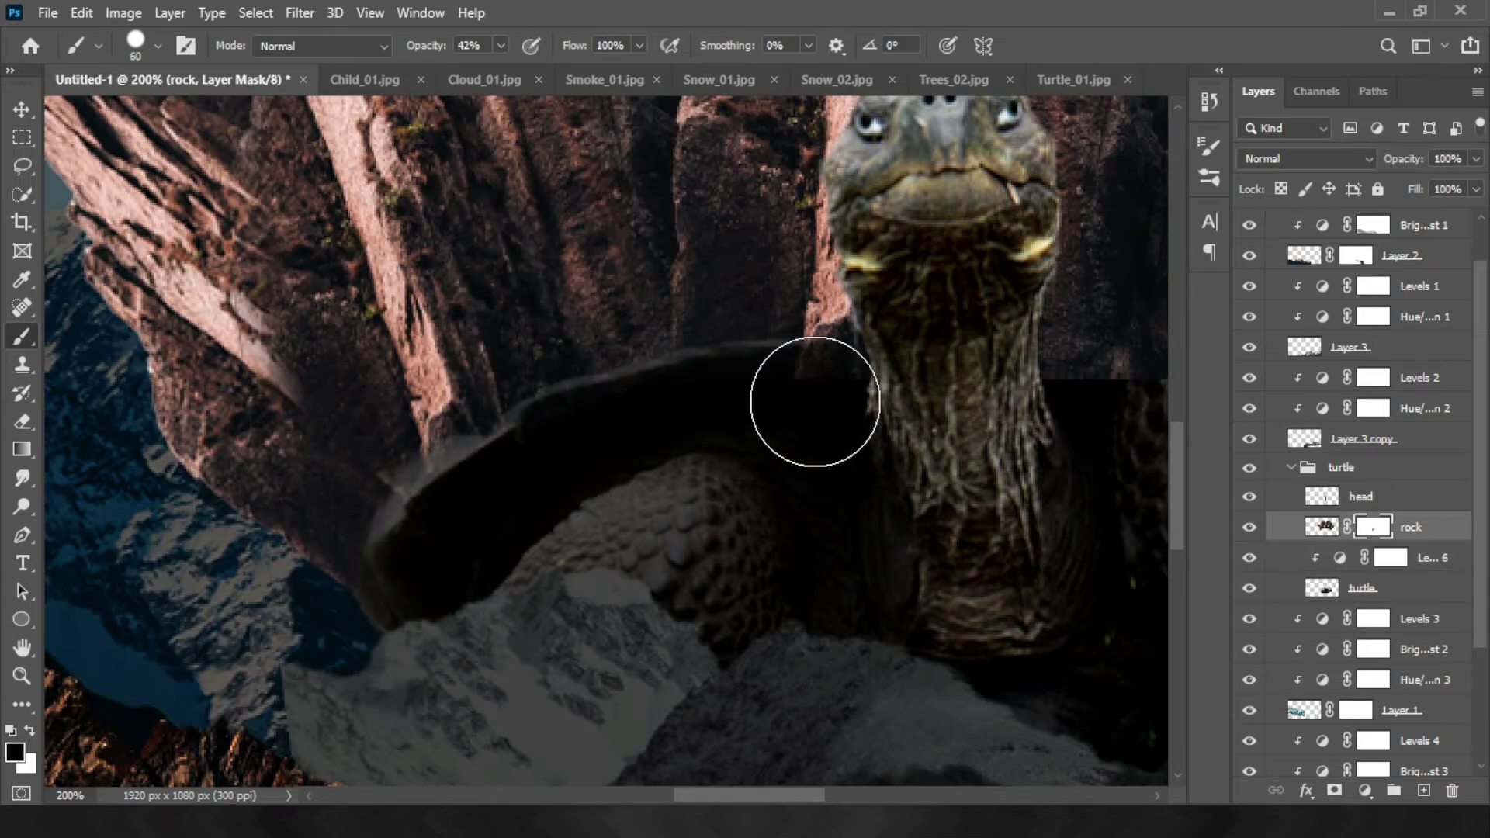
scroll(566, 466, "up", 1)
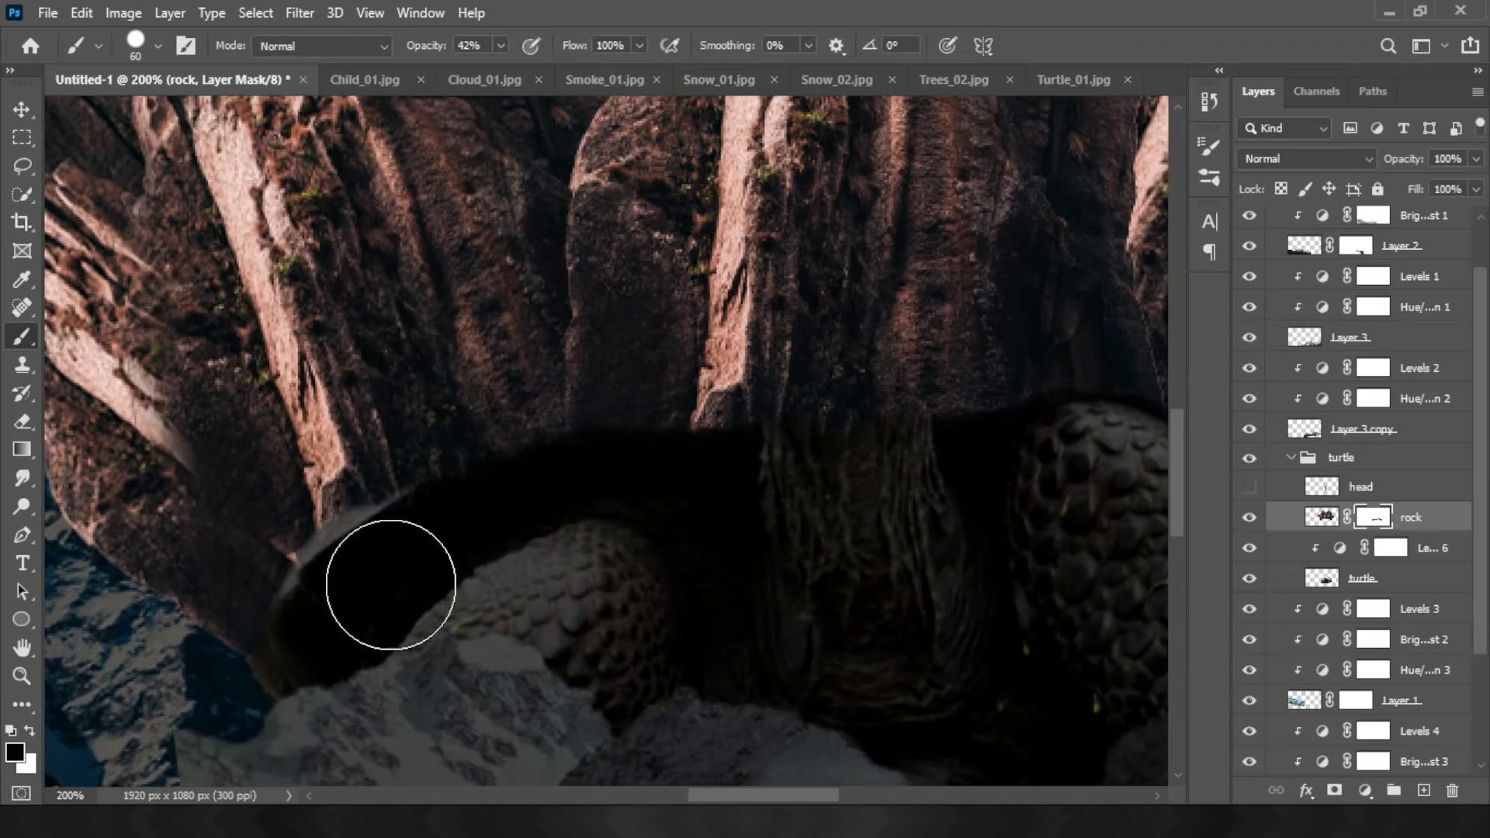
key("x")
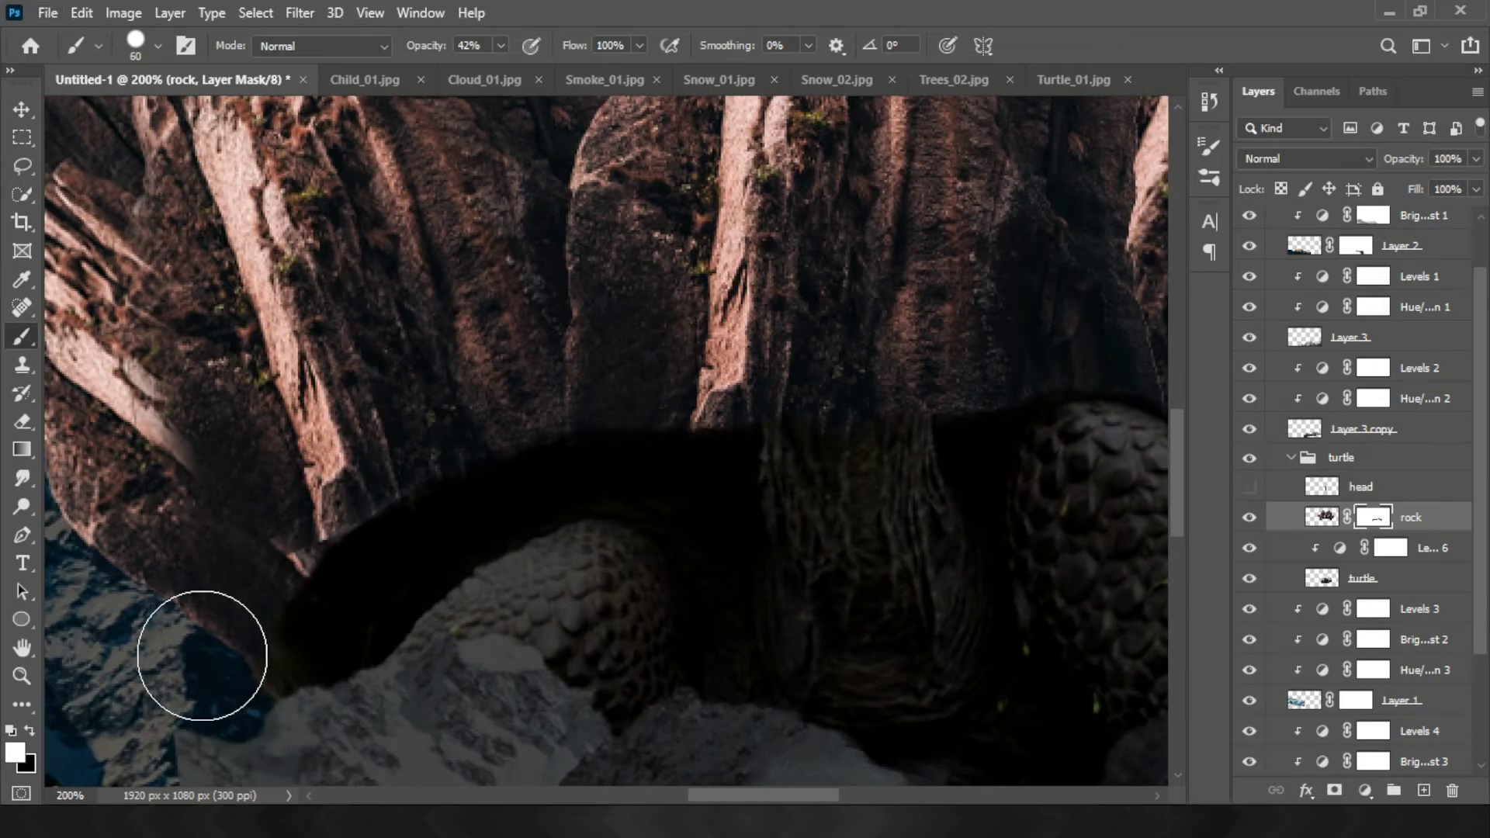
left_click(1293, 458)
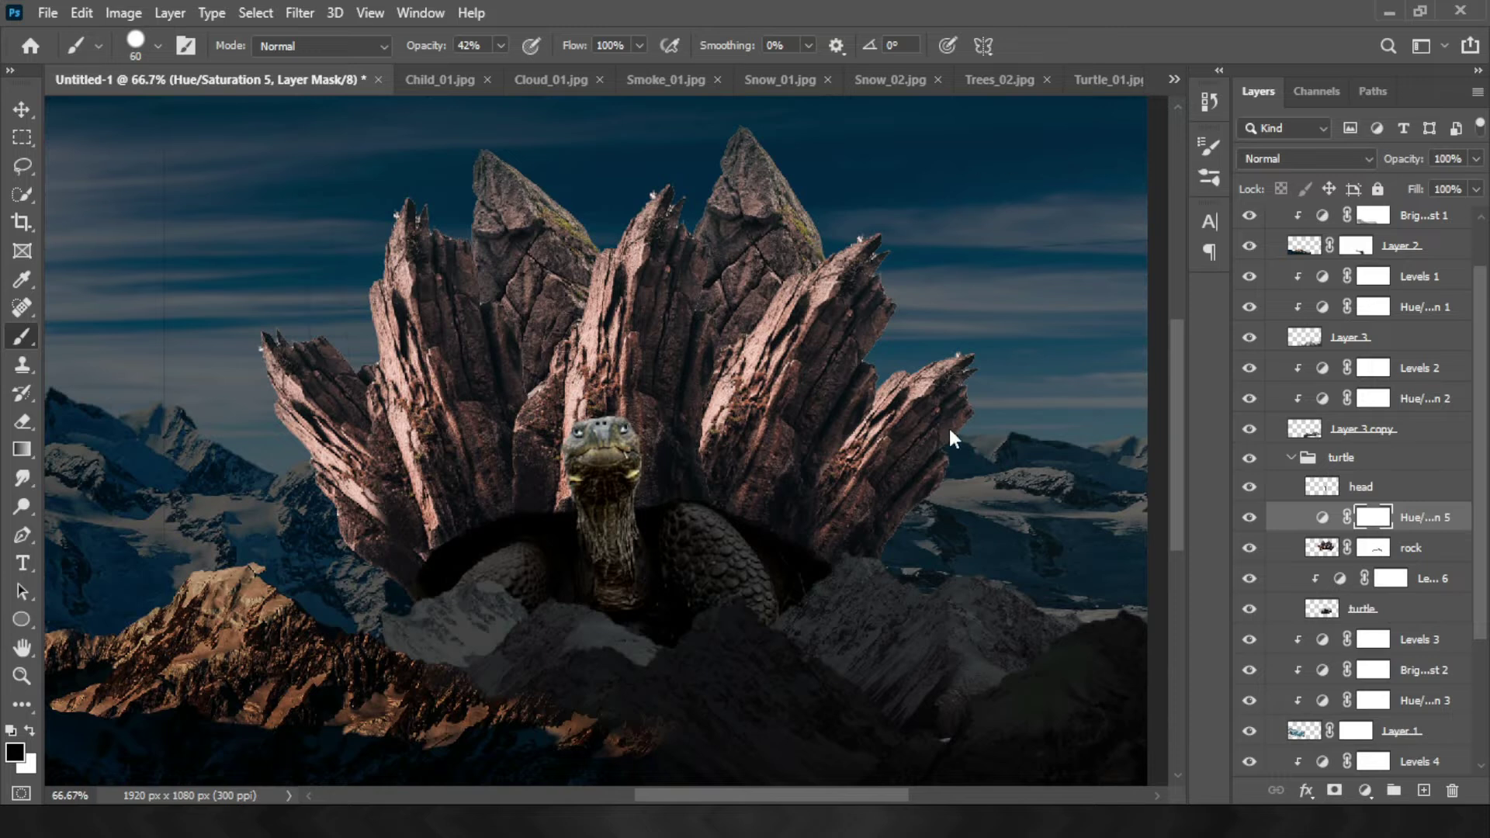
Clip a Hue/Saturation adjustment and a Levels adjustment to the rock layer
key("ctrl+alt+g")
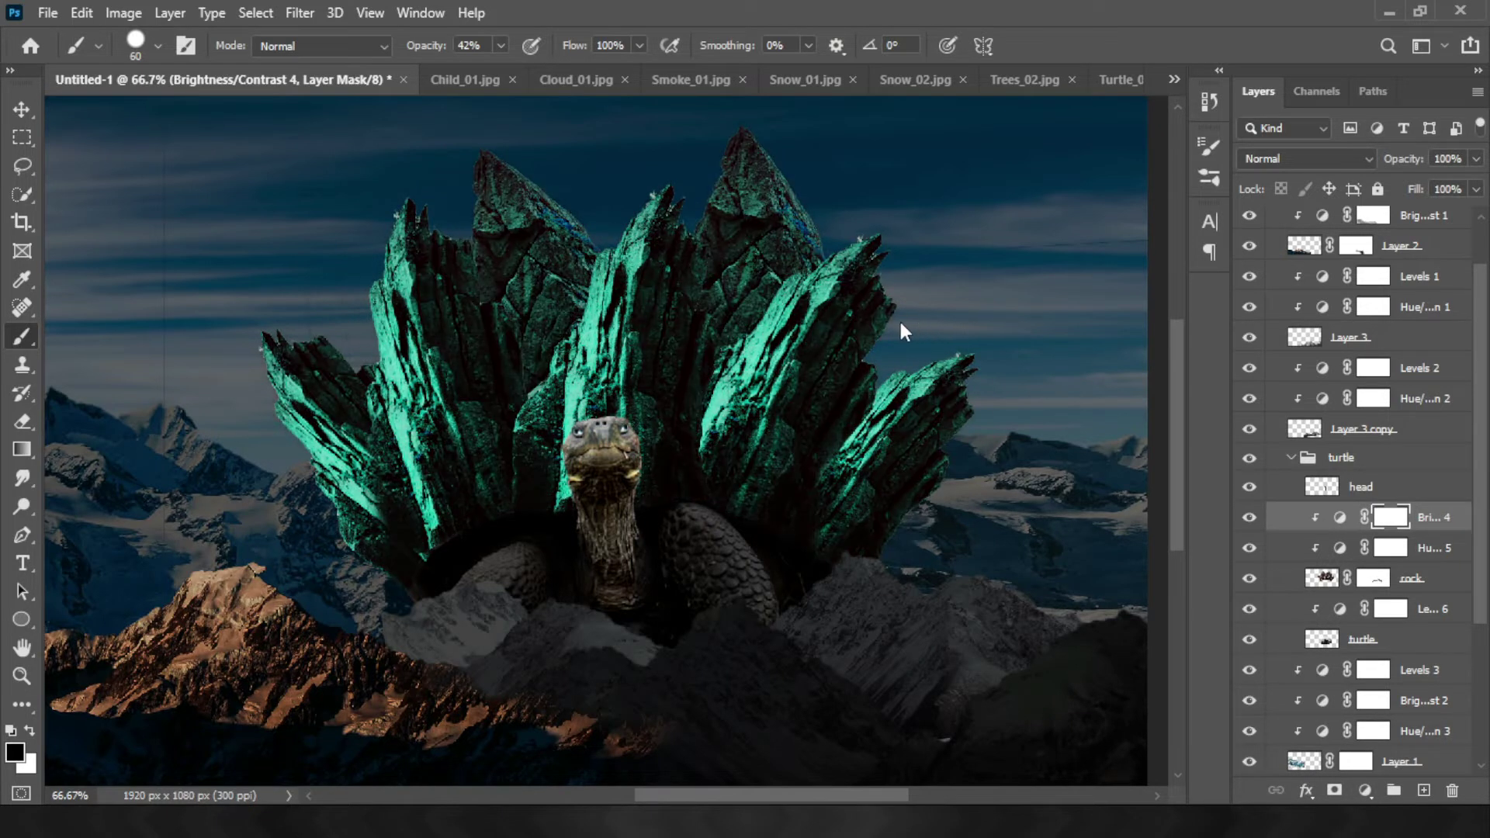
key("alt+bracketleft")
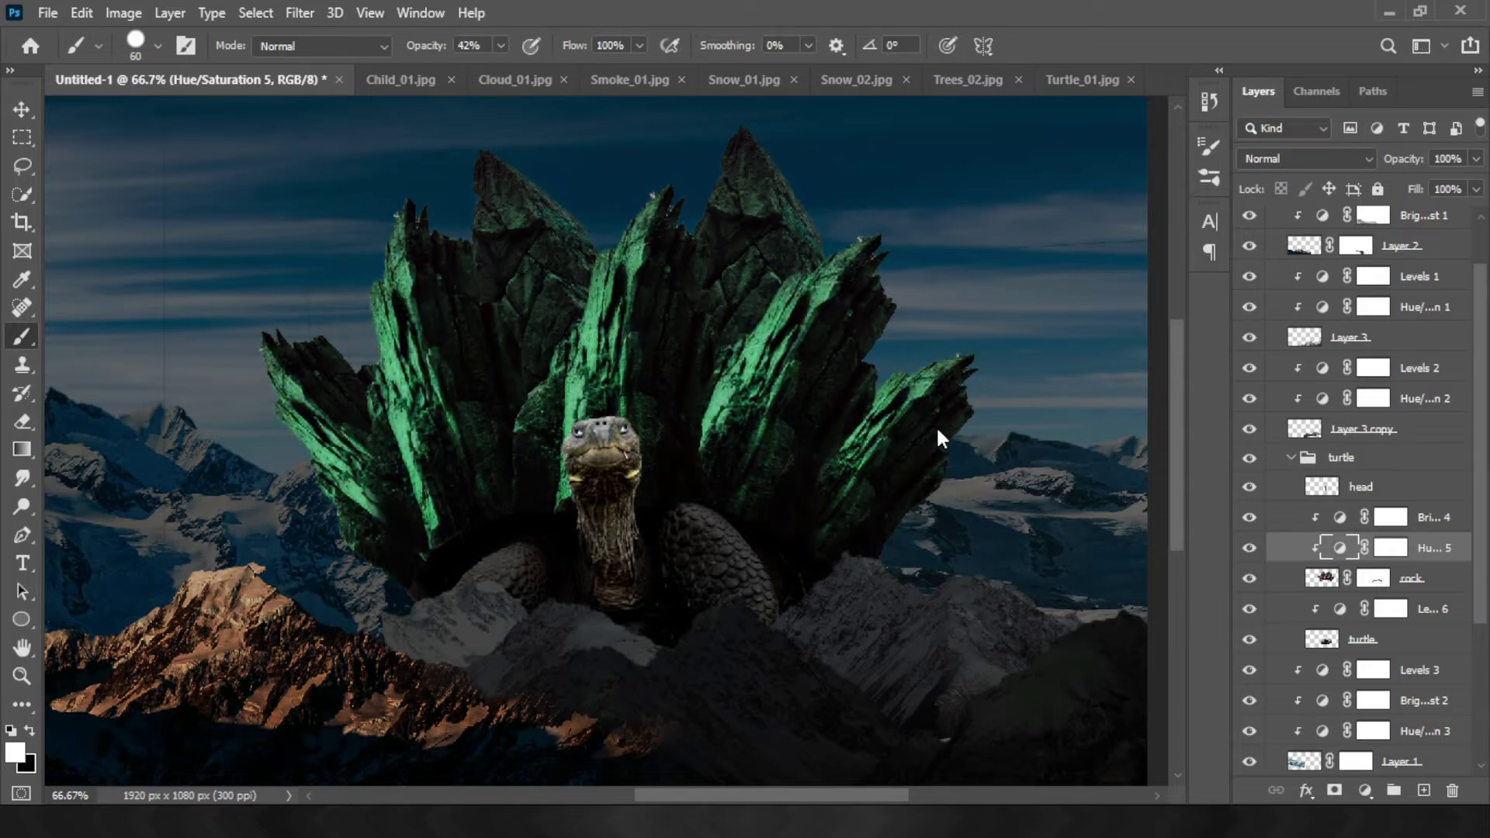
key("alt+bracketright")
key("ctrl+alt+l")
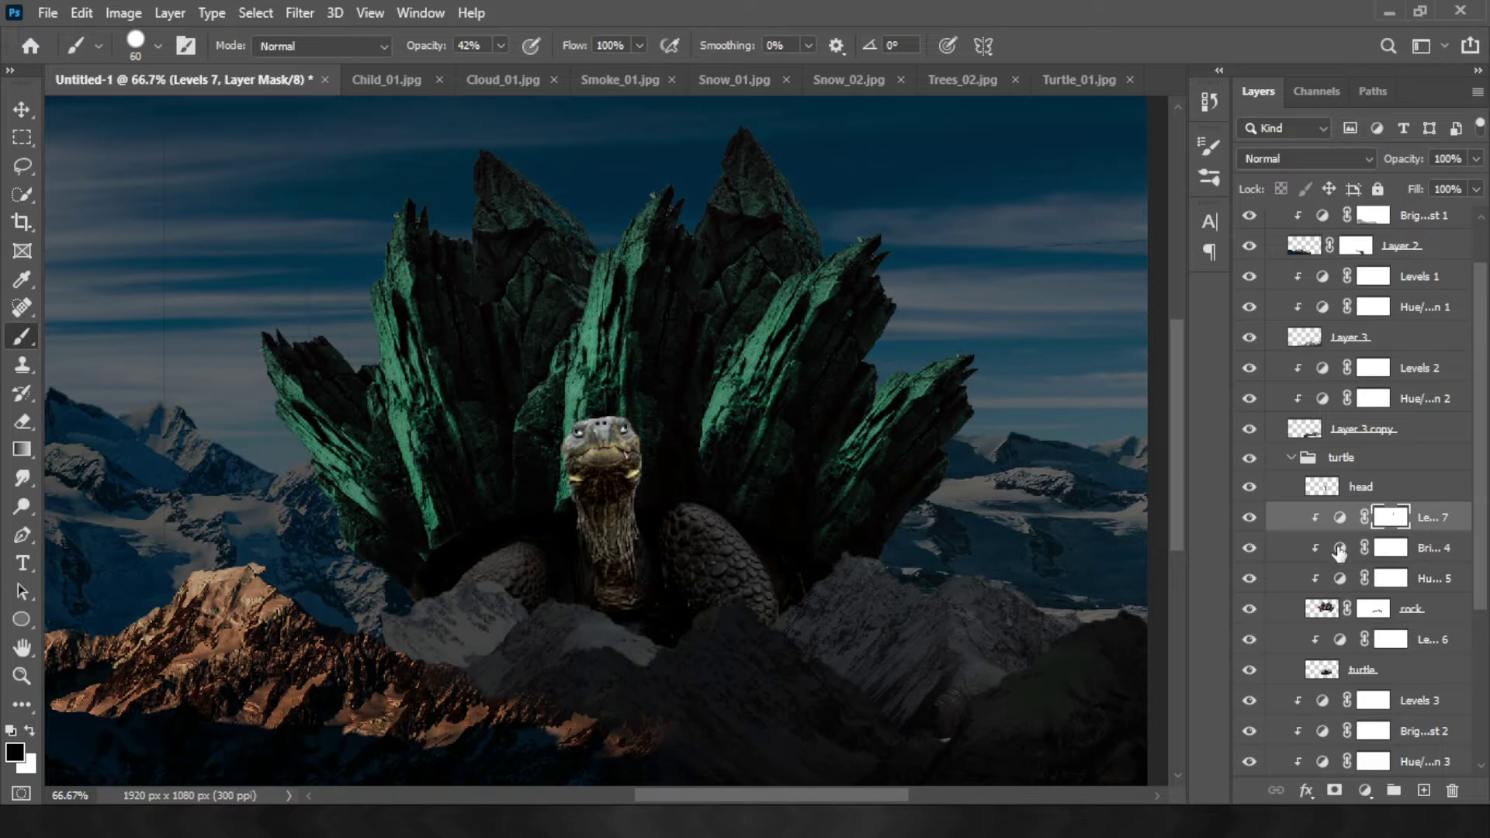
key("alt+bracketleft")
key("alt+bracketleft")
key("alt+bracketright")
key("alt+bracketright")
Paint the rock adjustment masks to brighten the spike edges and spire tips
mouse_move(595, 281)
left_mouse_down()
mouse_move(385, 293)
mouse_move(327, 415)
left_mouse_up()
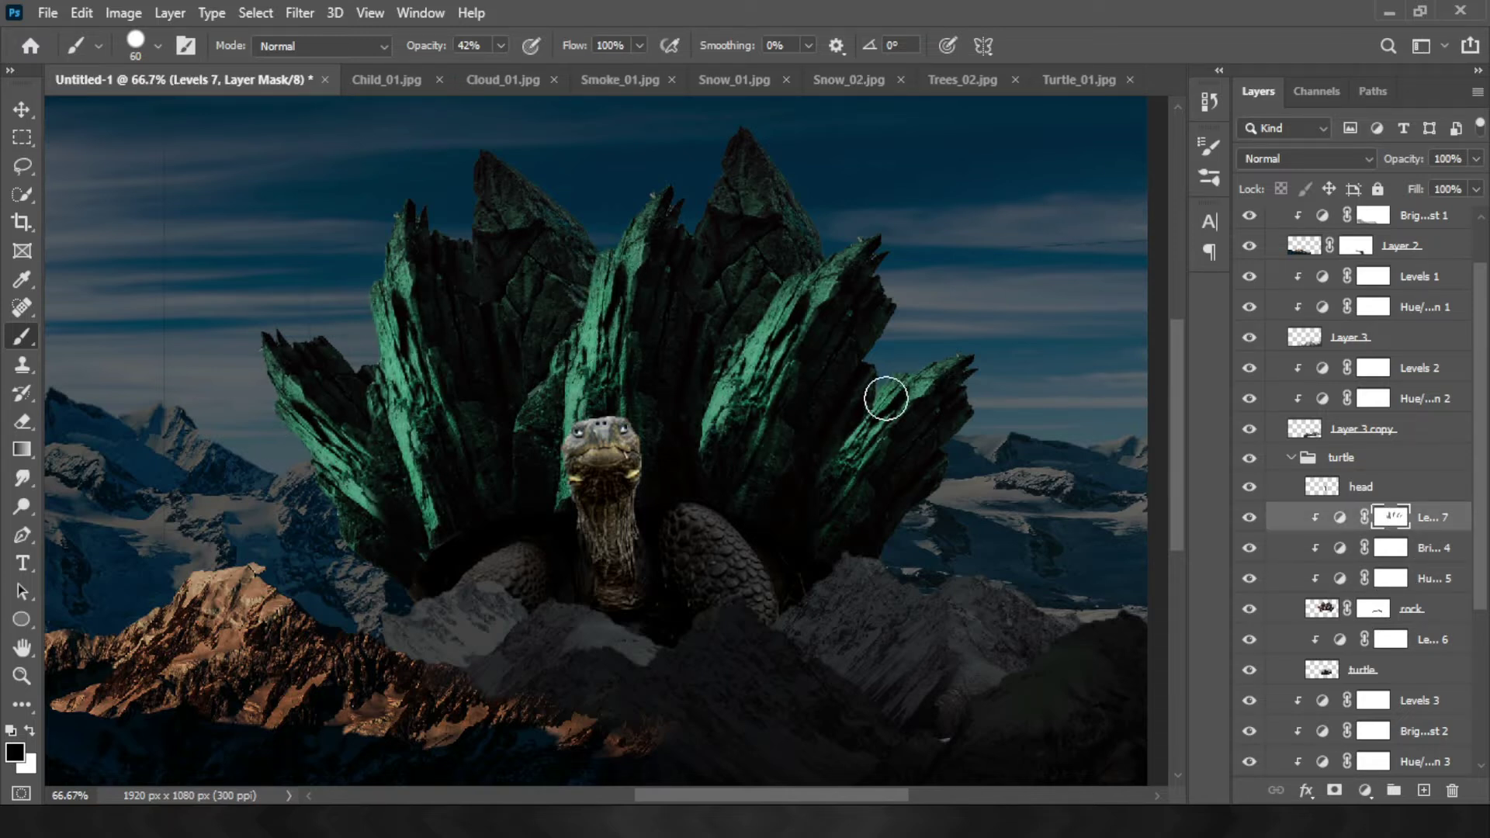
left_click(1249, 487)
key("alt+bracketleft")
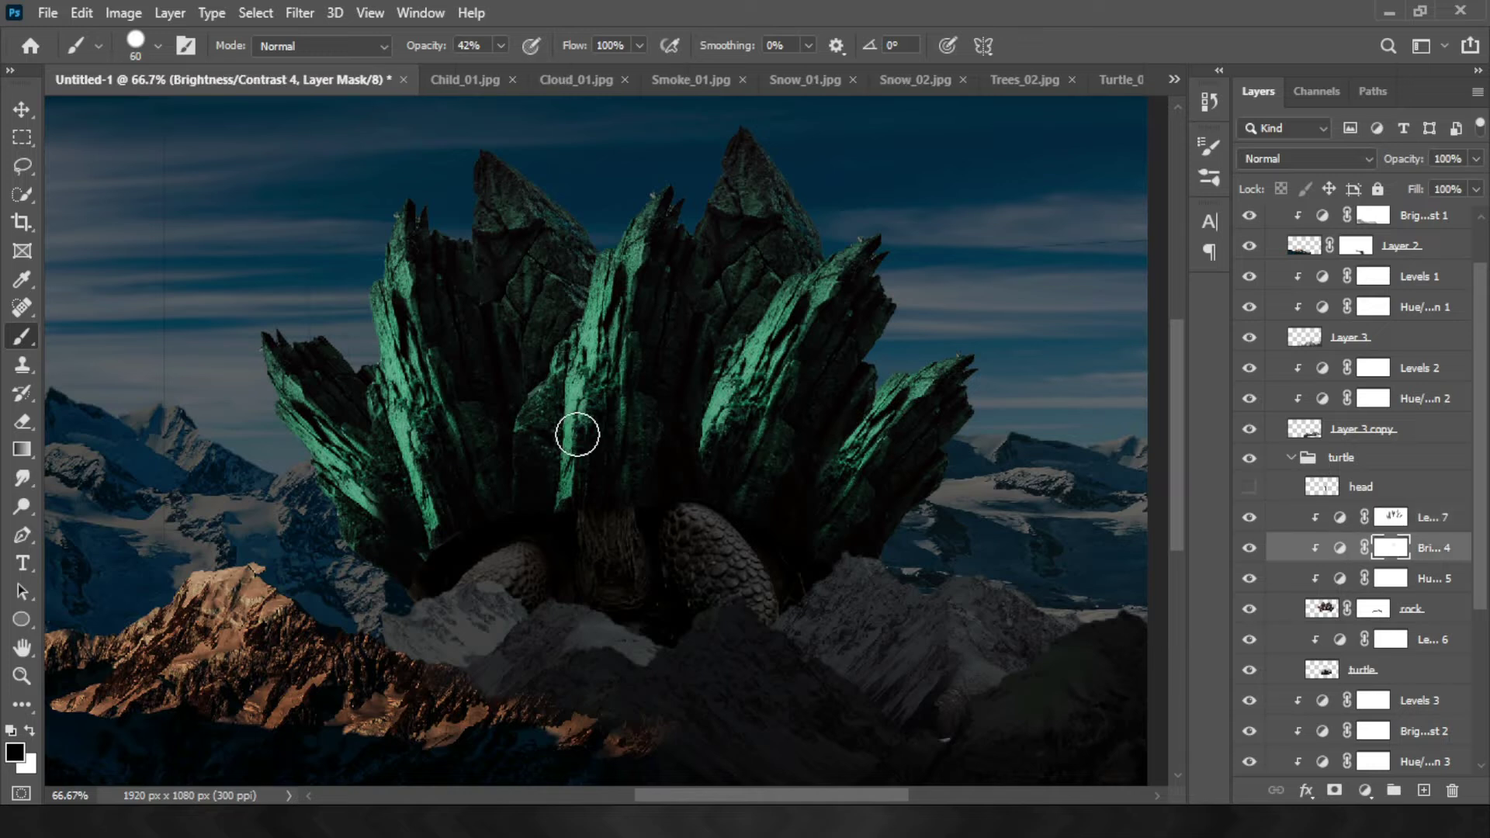
mouse_move(311, 467)
left_mouse_down()
mouse_move(742, 152)
mouse_move(532, 399)
mouse_move(376, 300)
mouse_move(747, 156)
left_mouse_up()
Clip a Hue/Saturation adjustment to the turtle head and darken parts of it
key("alt+bracketleft")
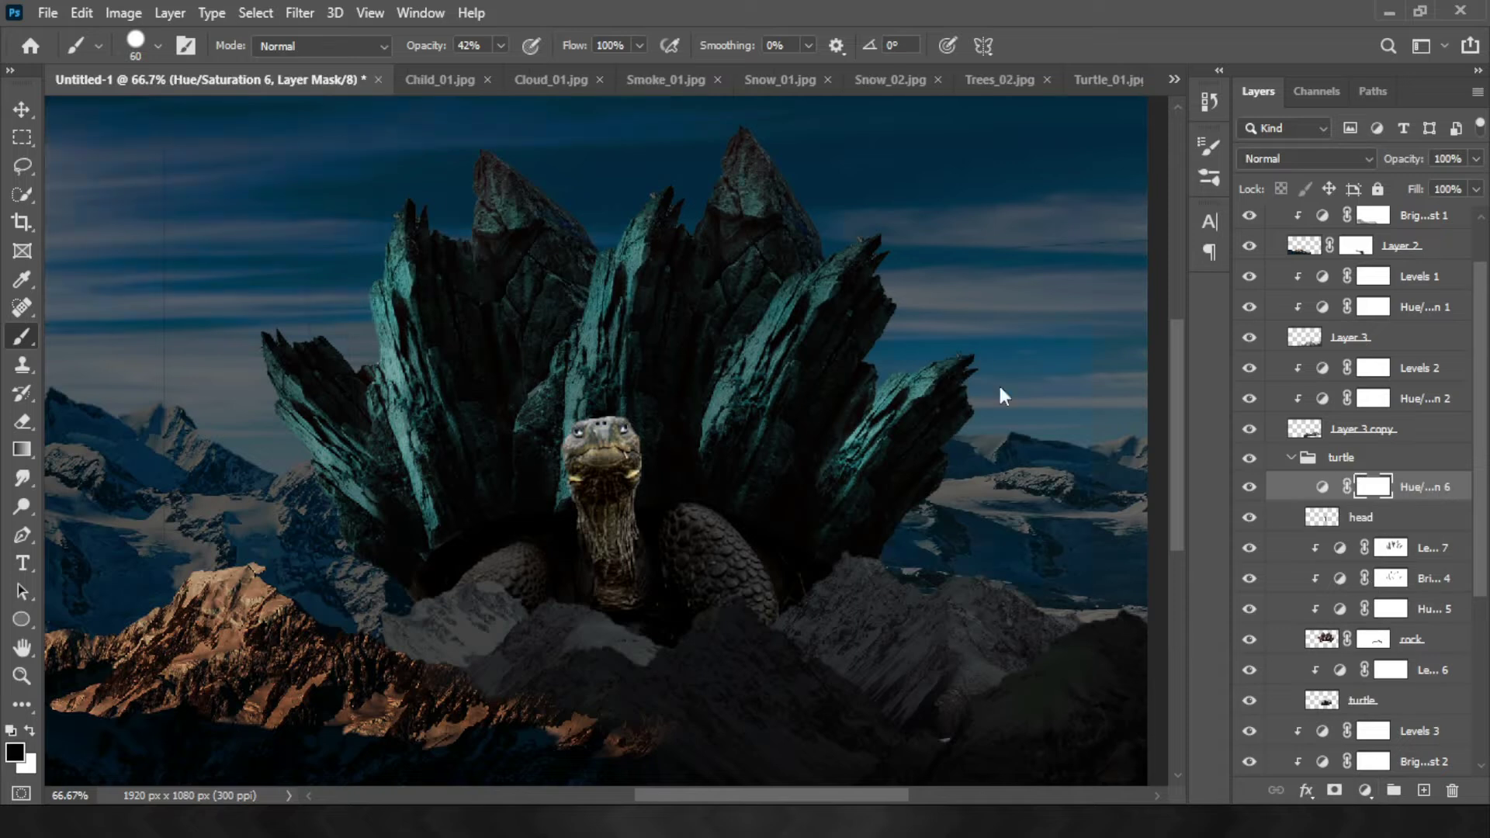
key("ctrl+alt+g")
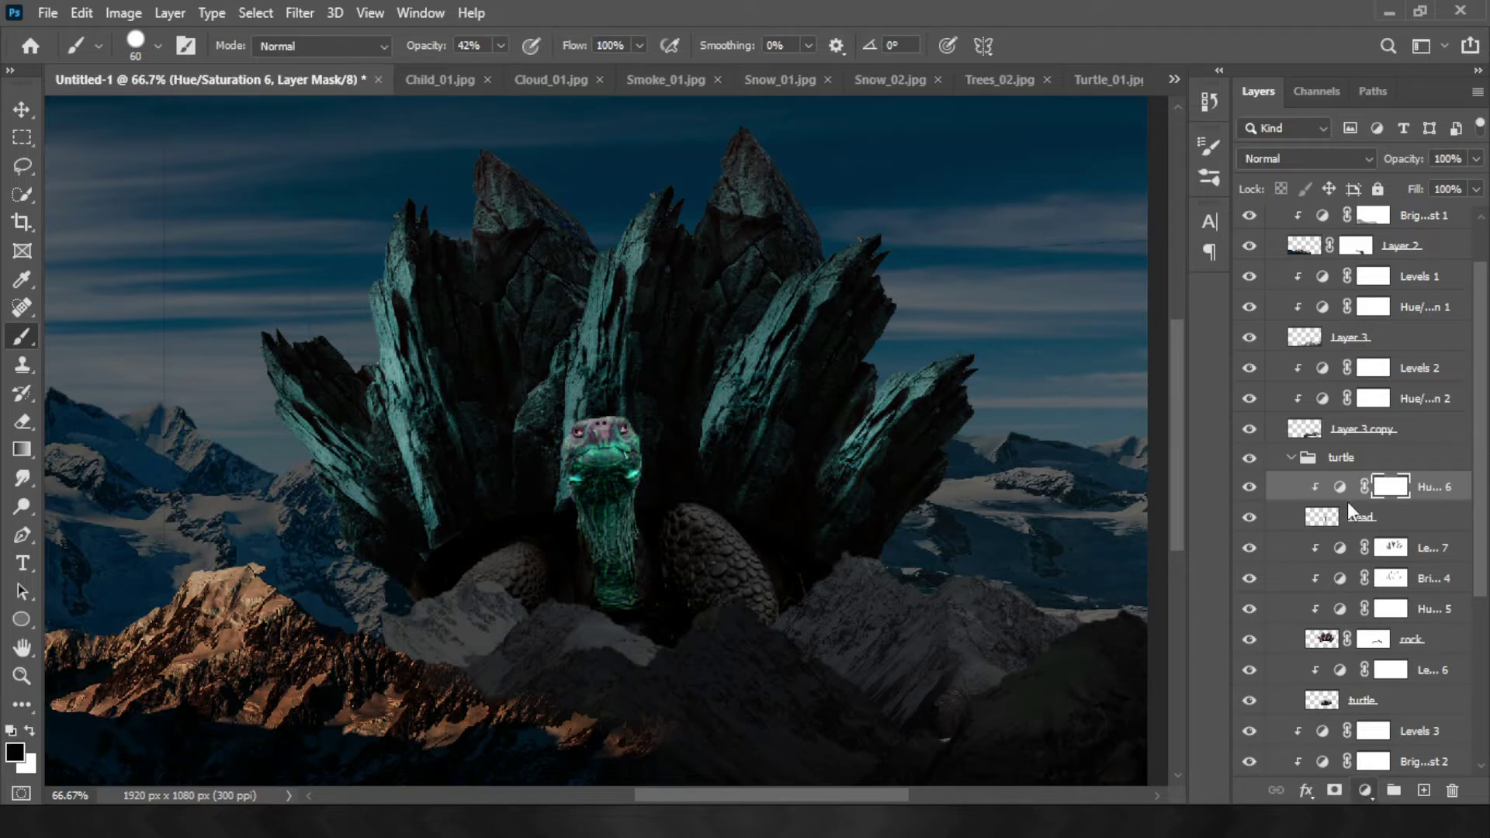
left_click_drag(632, 435, 582, 443)
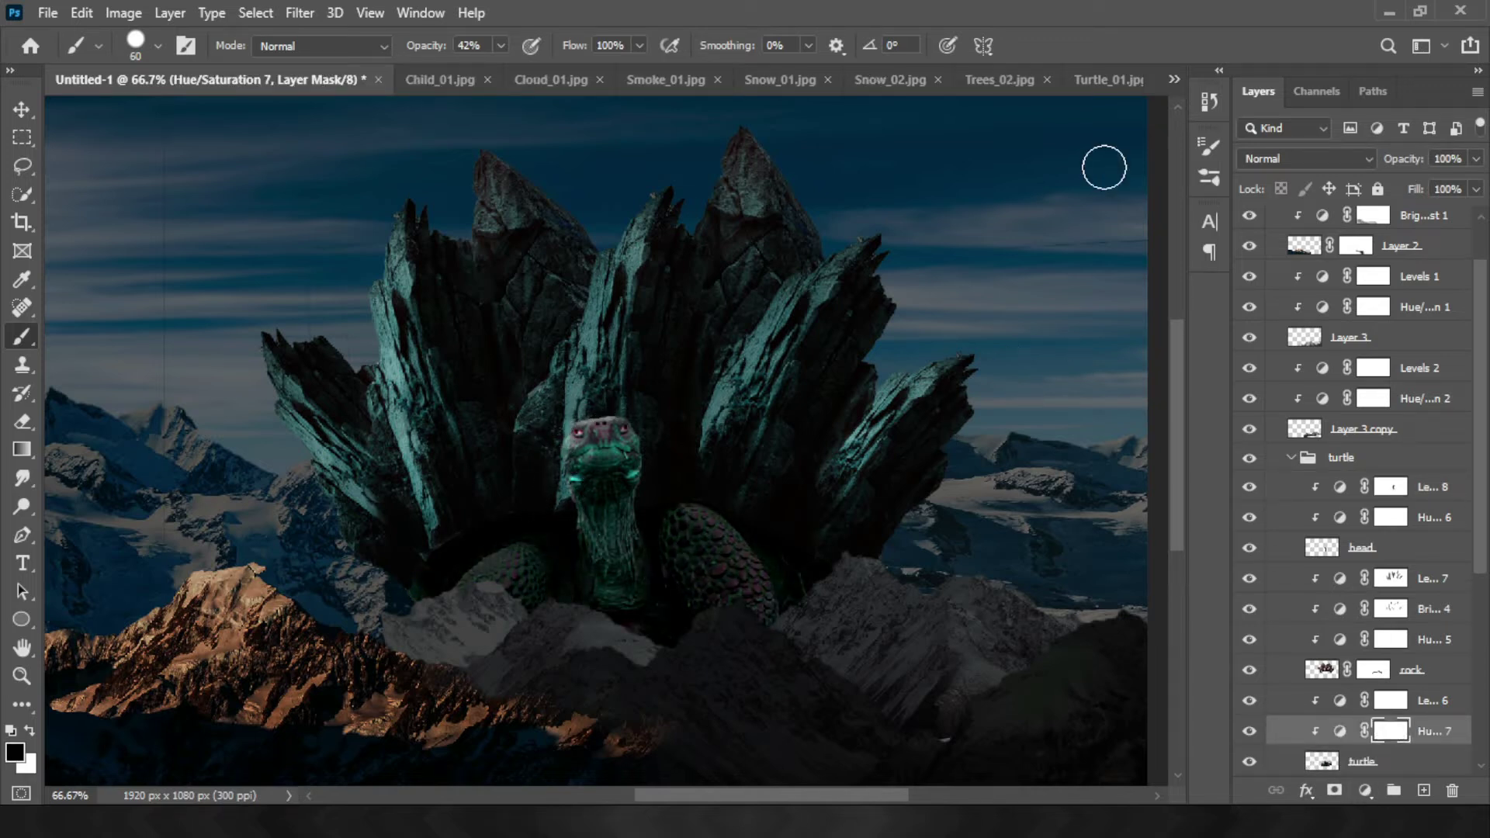
Copy the Cloud_01.jpg smoke image and paste it into the composite
key("ctrl+minus")
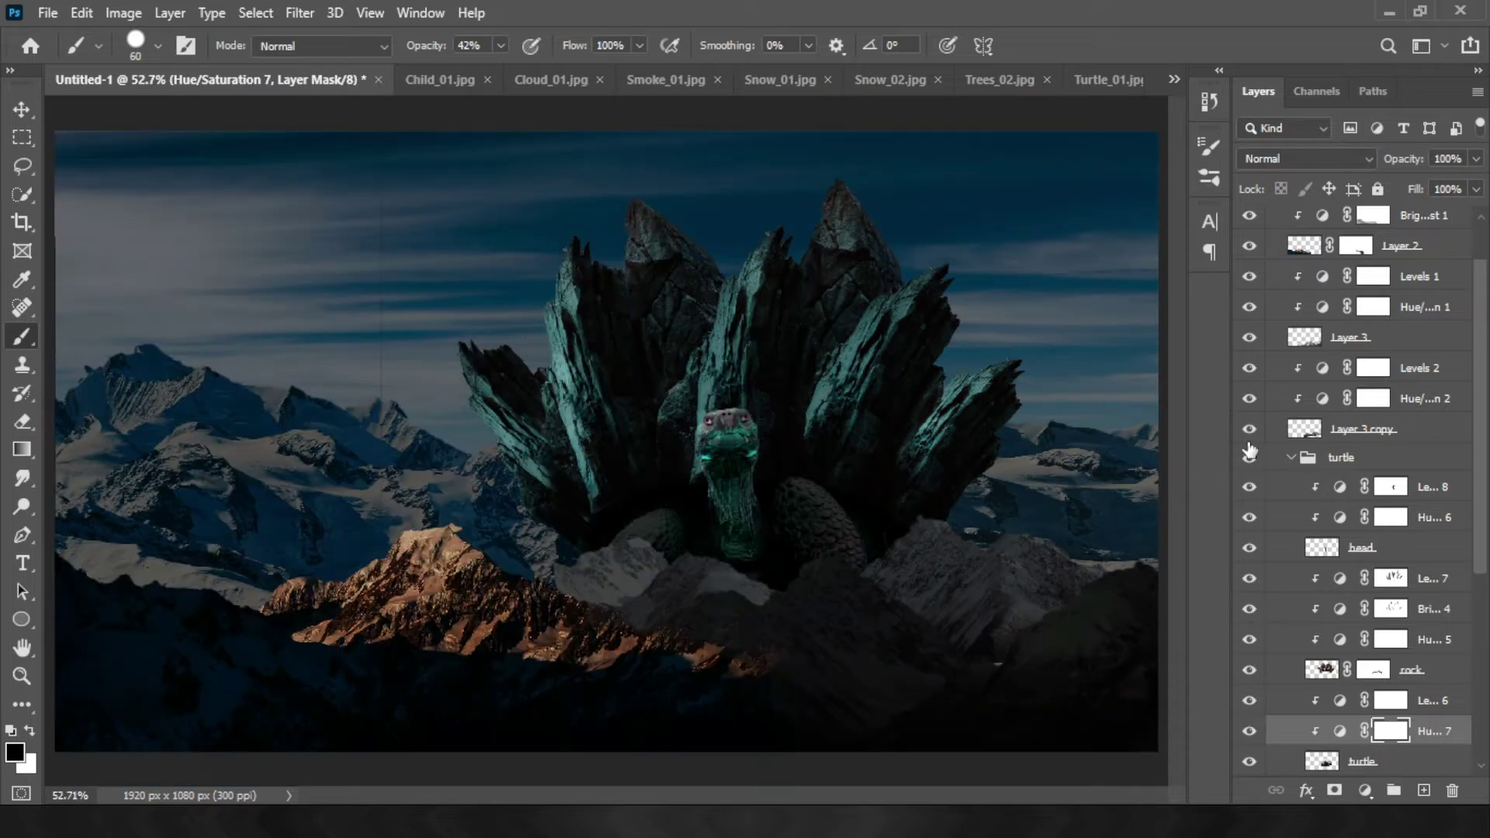
left_click(541, 80)
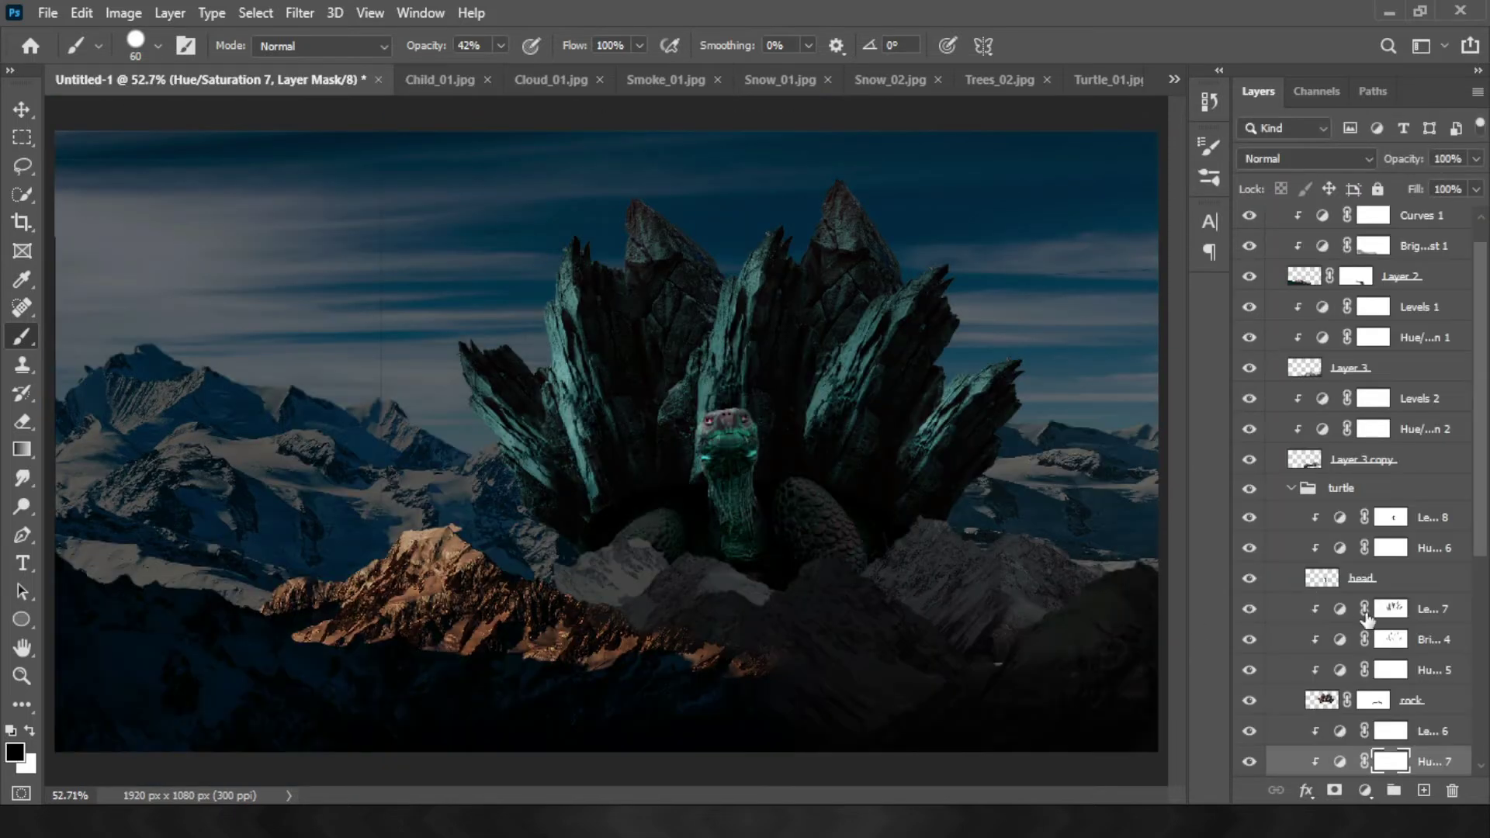
key("ctrl+v")
key("ctrl+t")
Place the smoke over the turtle's base, duplicate it, and blend it in Screen mode
mouse_move(897, 589)
left_mouse_down()
mouse_move(891, 482)
mouse_move(462, 276)
mouse_move(399, 292)
mouse_move(954, 523)
left_mouse_up()
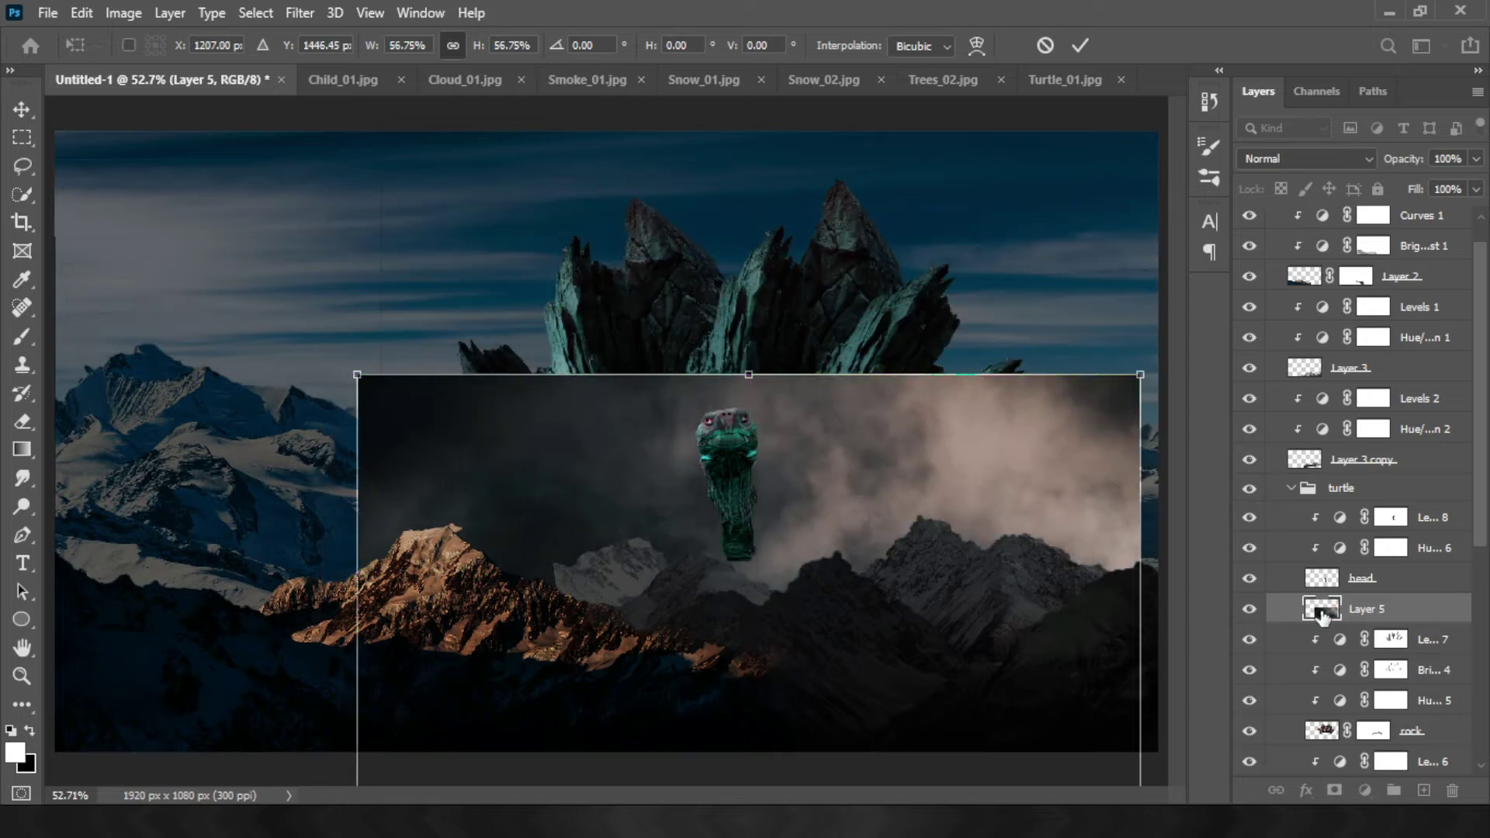
key("Return")
key("ctrl+j")
left_click(1249, 609)
left_click(1366, 639)
key("shift+plus")
key("shift+plus")
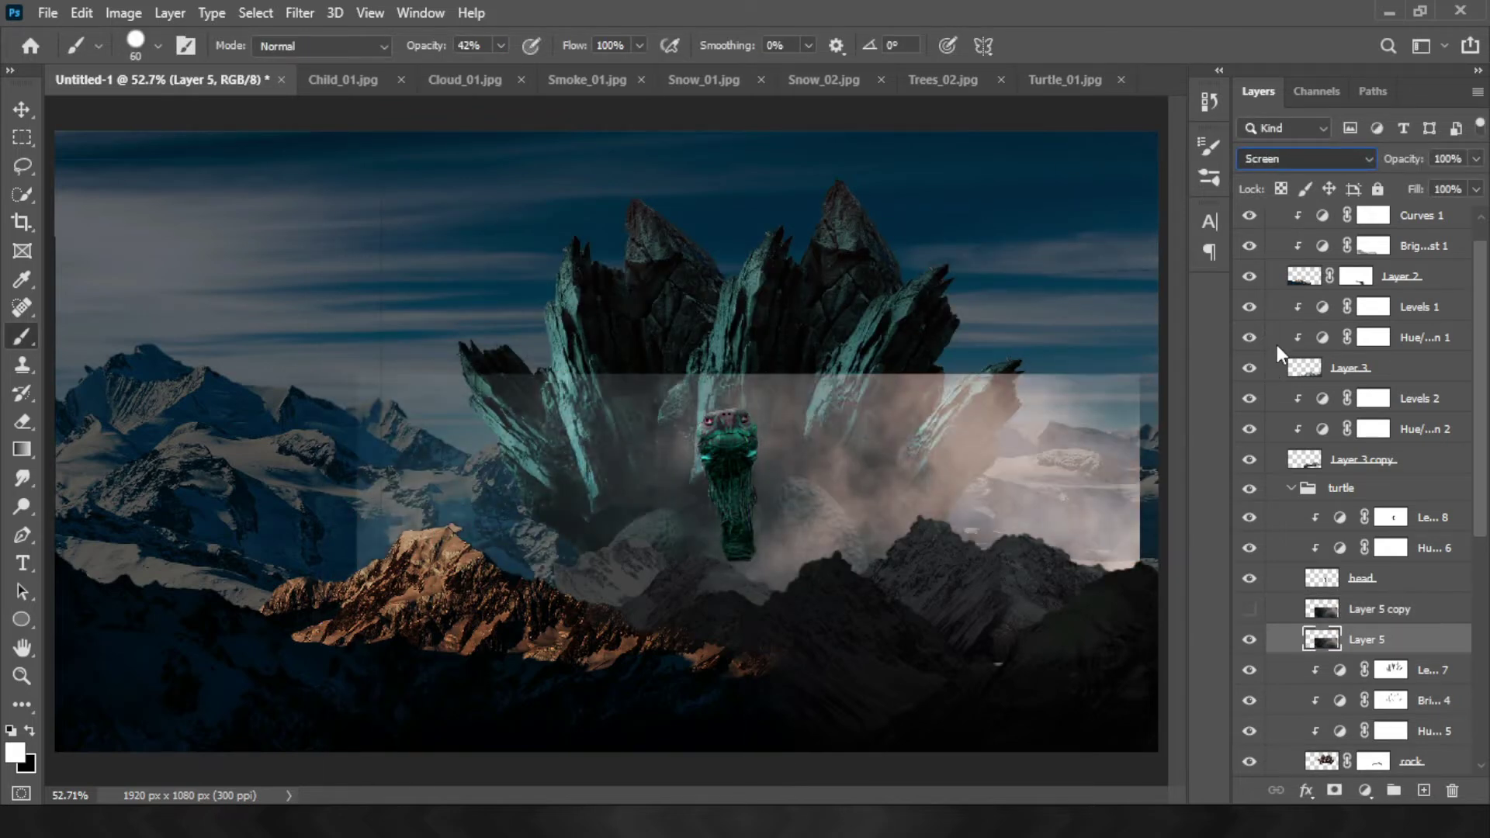
key("shift+plus")
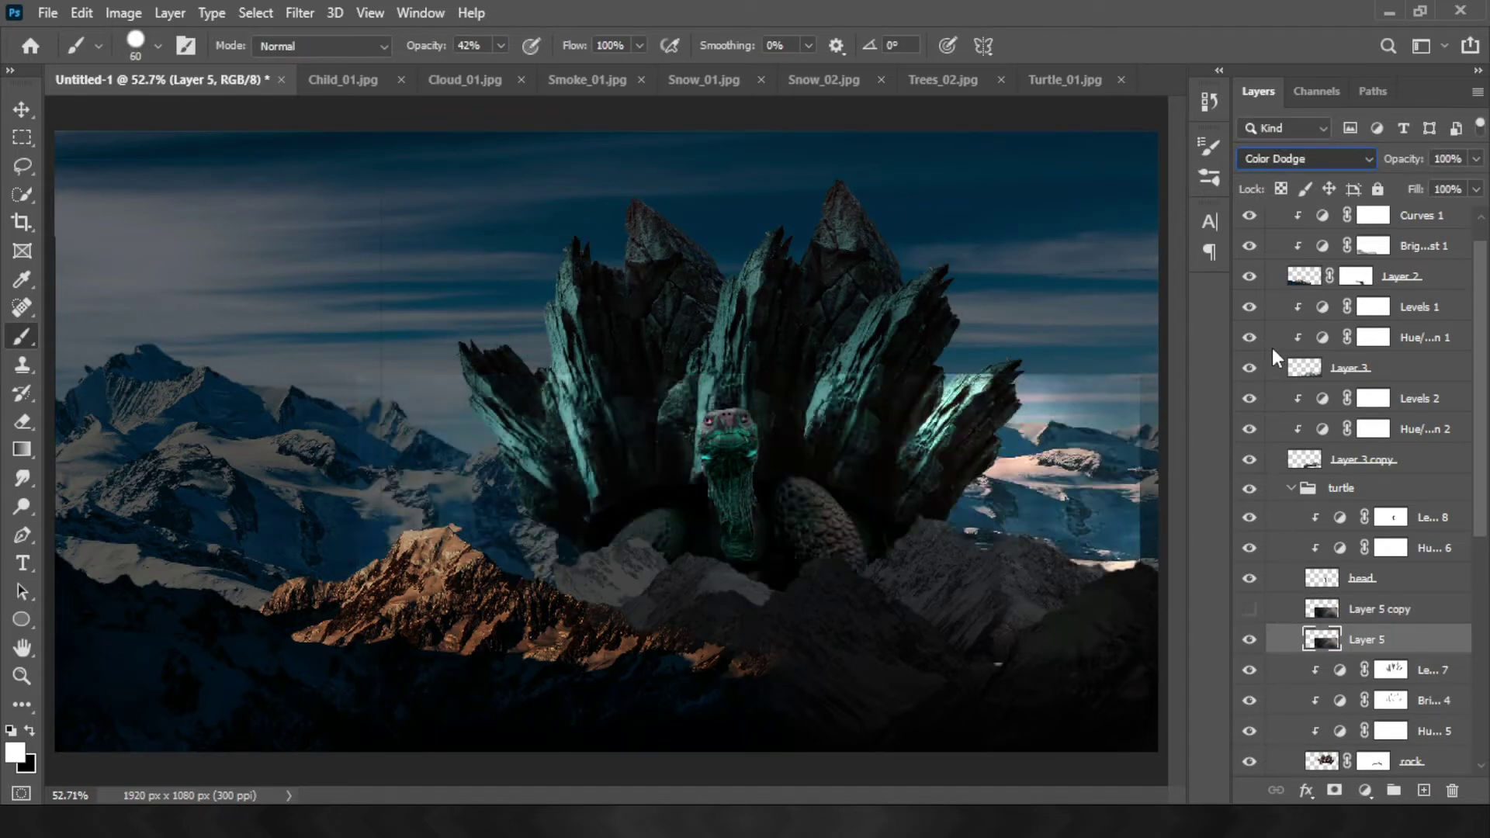
key("shift+minus")
Stack the smoke atop the turtle group, mask it, and hide its hard top edge
left_click(1327, 642)
left_click_drag(1327, 644, 1325, 509)
left_click(1389, 548)
left_click(1334, 790)
key("x")
key("bracketright")
key("bracketright")
key("bracketright")
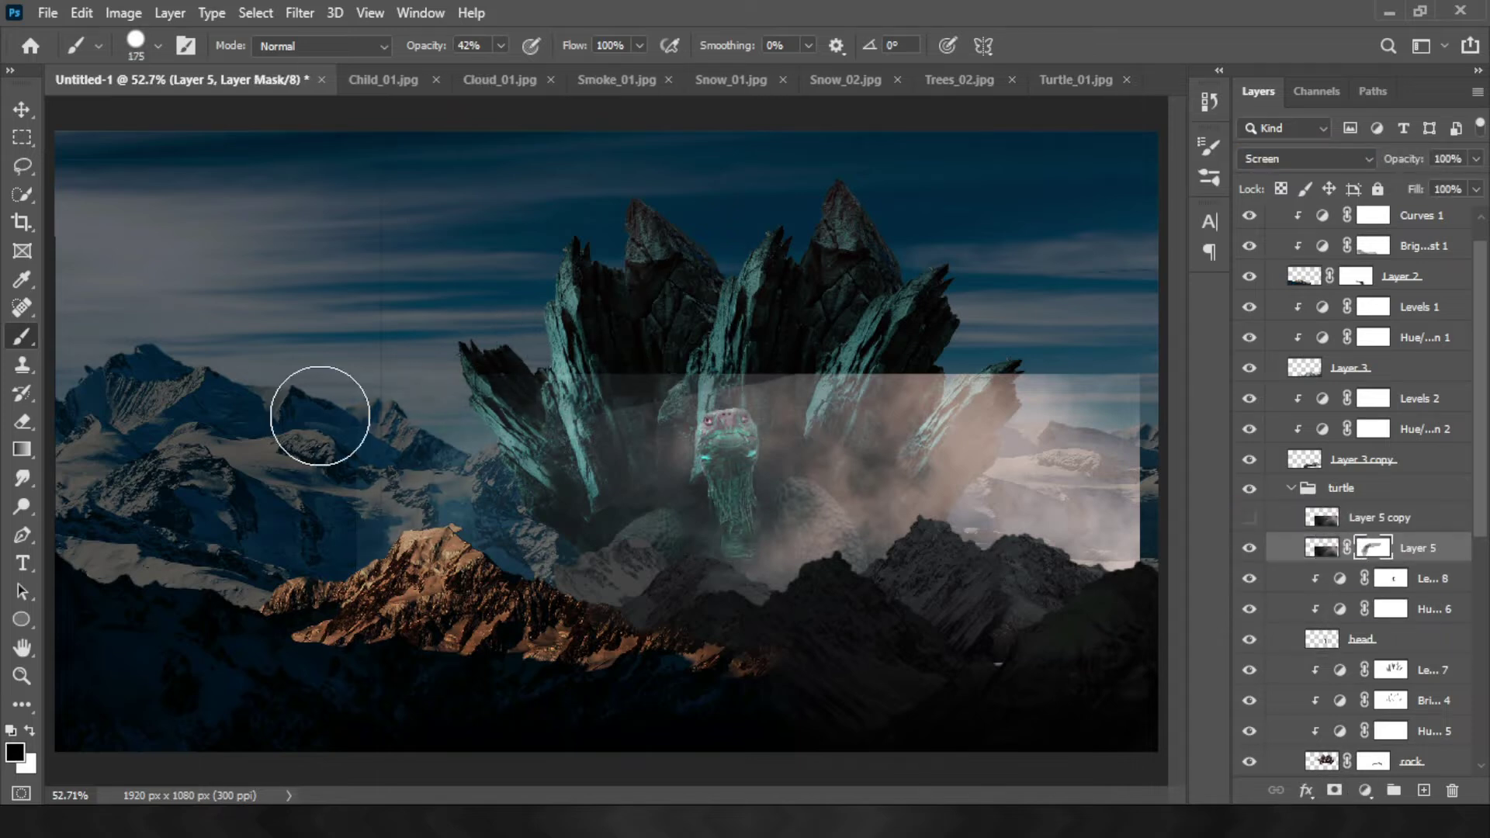
left_click_drag(877, 365, 1133, 536)
left_click_drag(854, 334, 1082, 476)
Fade smoke over the right mountains at 14% brush opacity, then at 37%
key("1")
key("4")
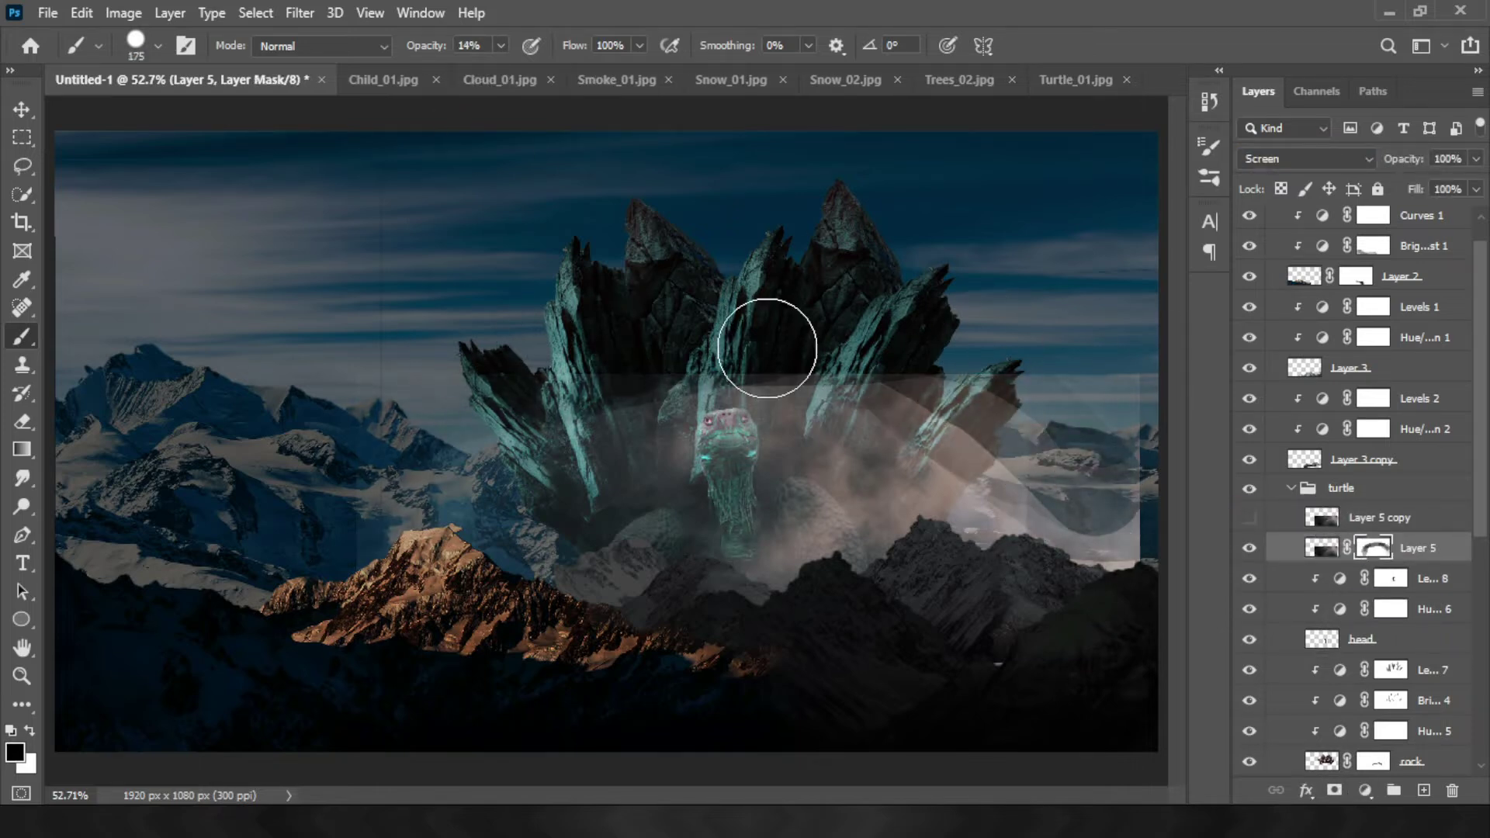
left_click_drag(767, 347, 1115, 449)
key("3")
key("7")
mouse_move(962, 357)
left_mouse_down()
mouse_move(1116, 568)
mouse_move(691, 349)
mouse_move(934, 346)
mouse_move(1090, 482)
mouse_move(725, 401)
mouse_move(1115, 608)
mouse_move(492, 619)
mouse_move(915, 509)
mouse_move(885, 600)
left_mouse_up()
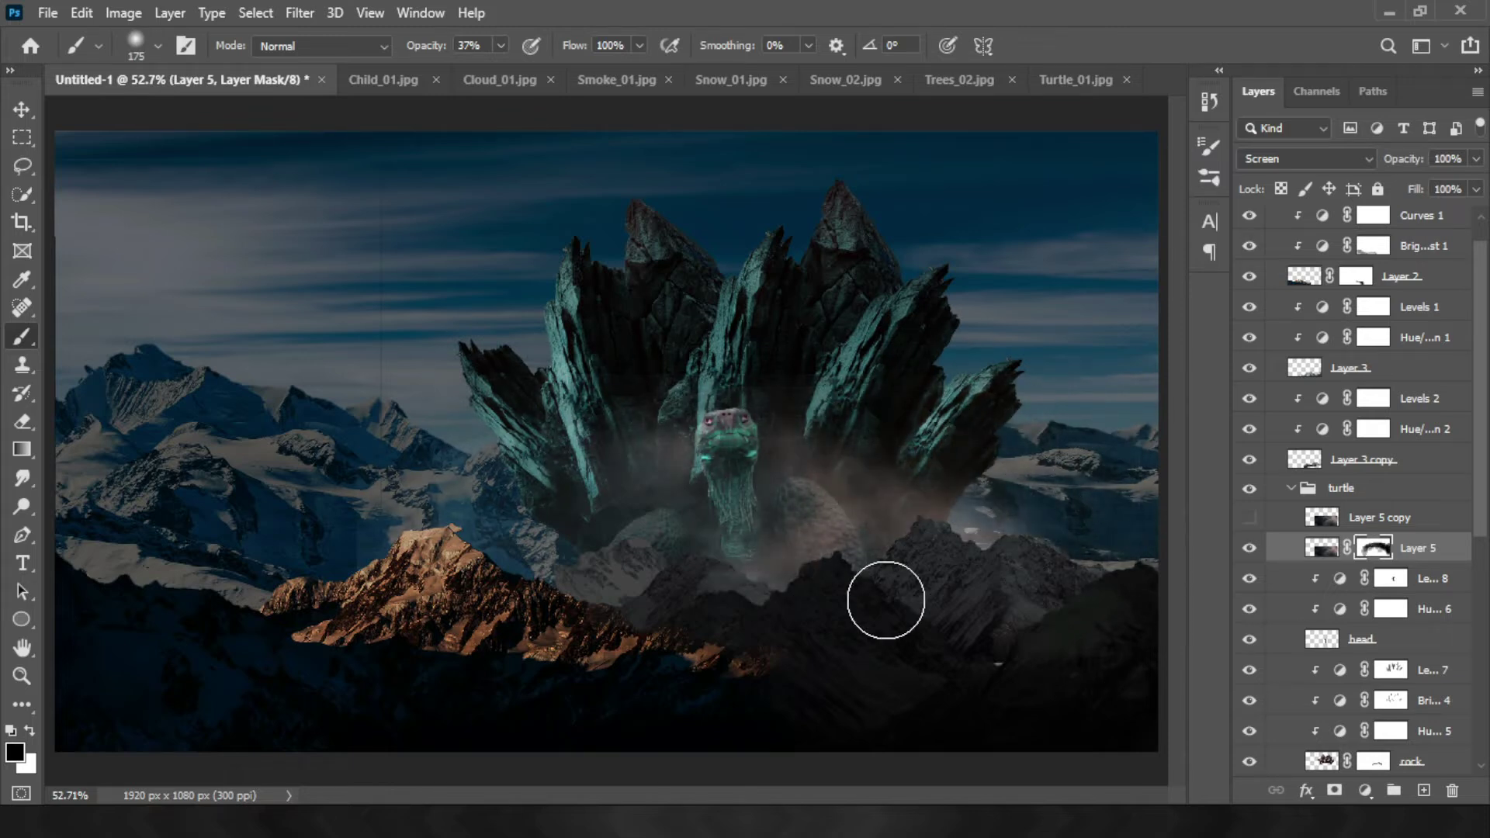
Show the duplicate cloud layer and move it up to cover the canvas
left_click(1249, 517)
left_click(1322, 516)
key("v")
left_click_drag(757, 518, 714, 275)
key("ctrl+t")
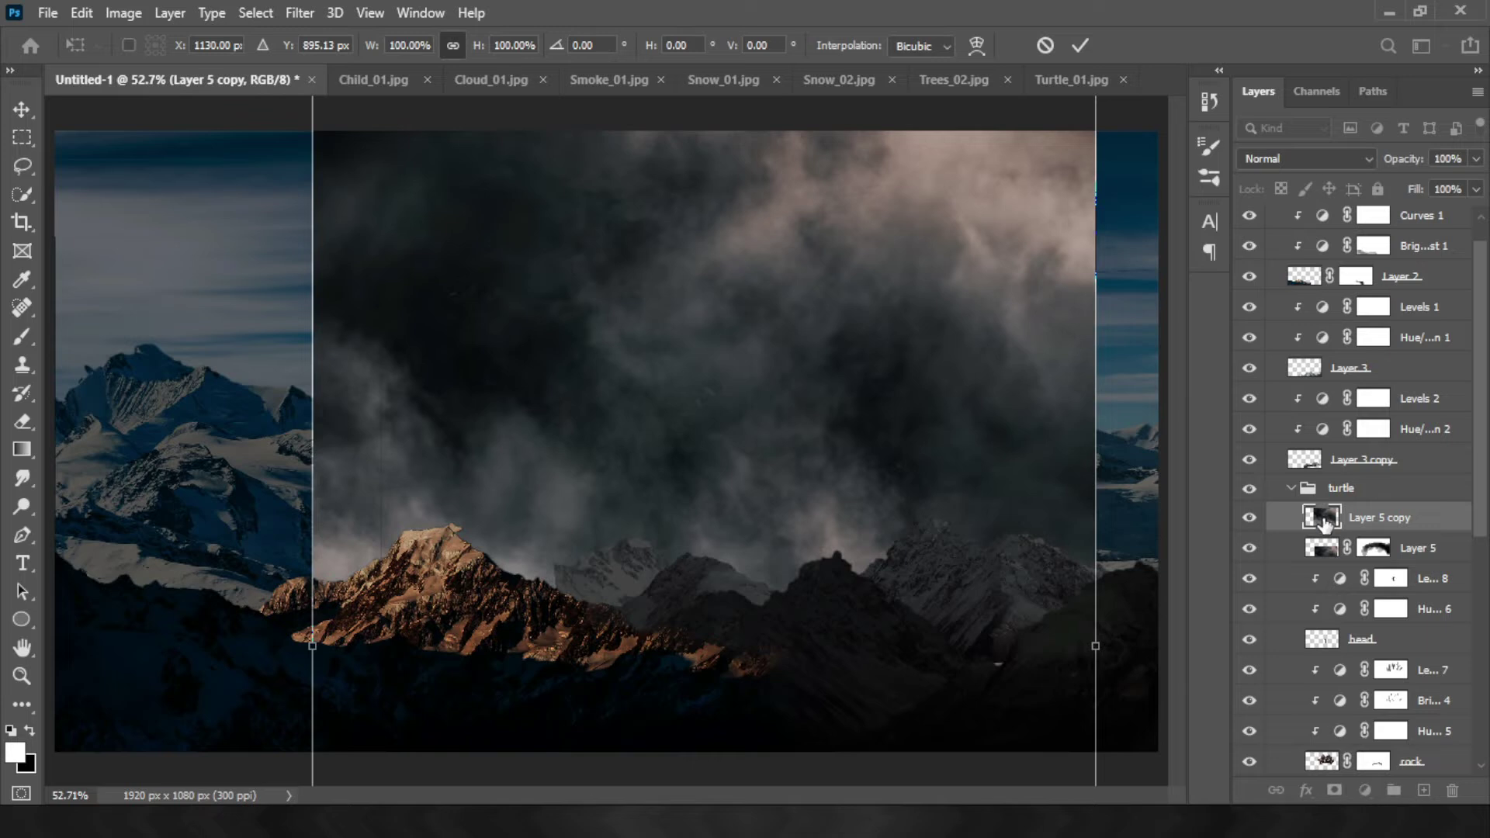
key("Return")
Set the cloud copy to Screen, add a mask, and skew it into a slanted shape
left_click(1306, 159)
key("Down")
key("Up")
left_click(1335, 790)
key("b")
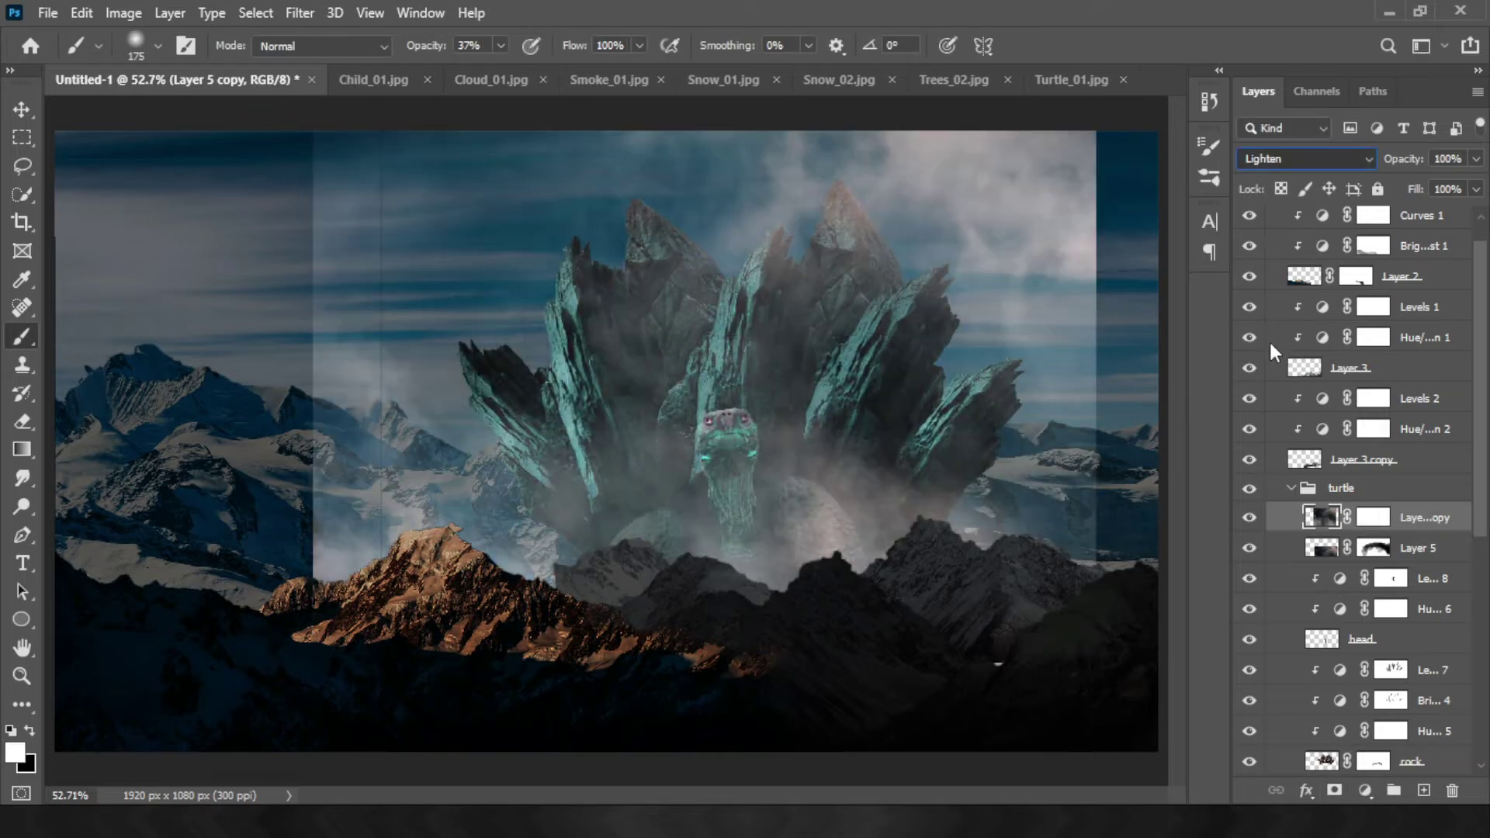
key("Down")
key("ctrl+t")
left_click_drag(705, 132, 784, 132)
key("Return")
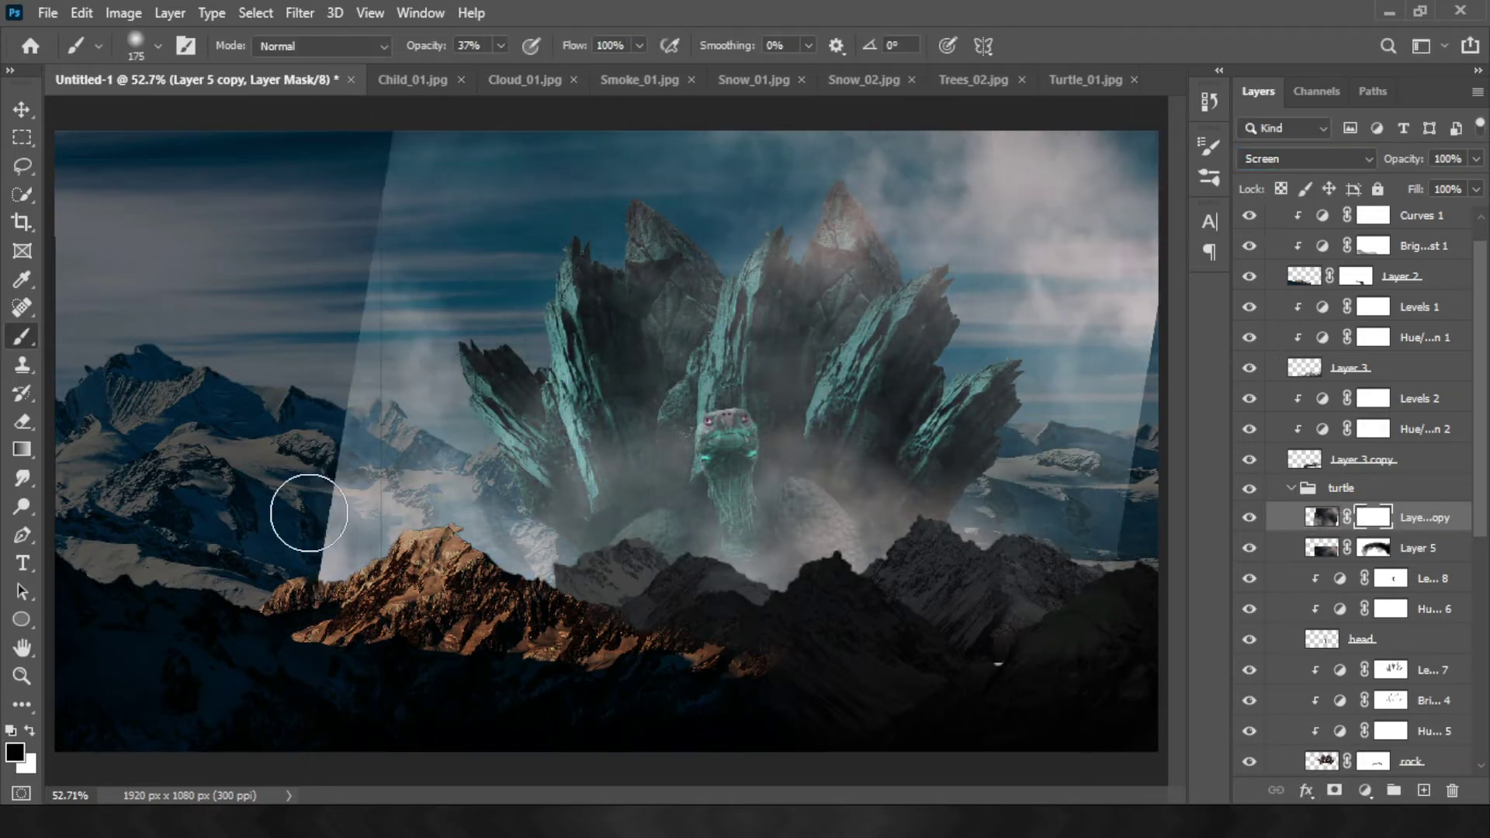
Mask away clouds from the upper-right sky, the mountains and the turtle's body
key("bracketright")
key("bracketright")
key("bracketright")
mouse_move(1009, 202)
left_mouse_down()
mouse_move(1096, 265)
mouse_move(1115, 449)
left_mouse_up()
key("bracketleft")
key("bracketleft")
key("bracketleft")
left_click_drag(256, 532, 287, 549)
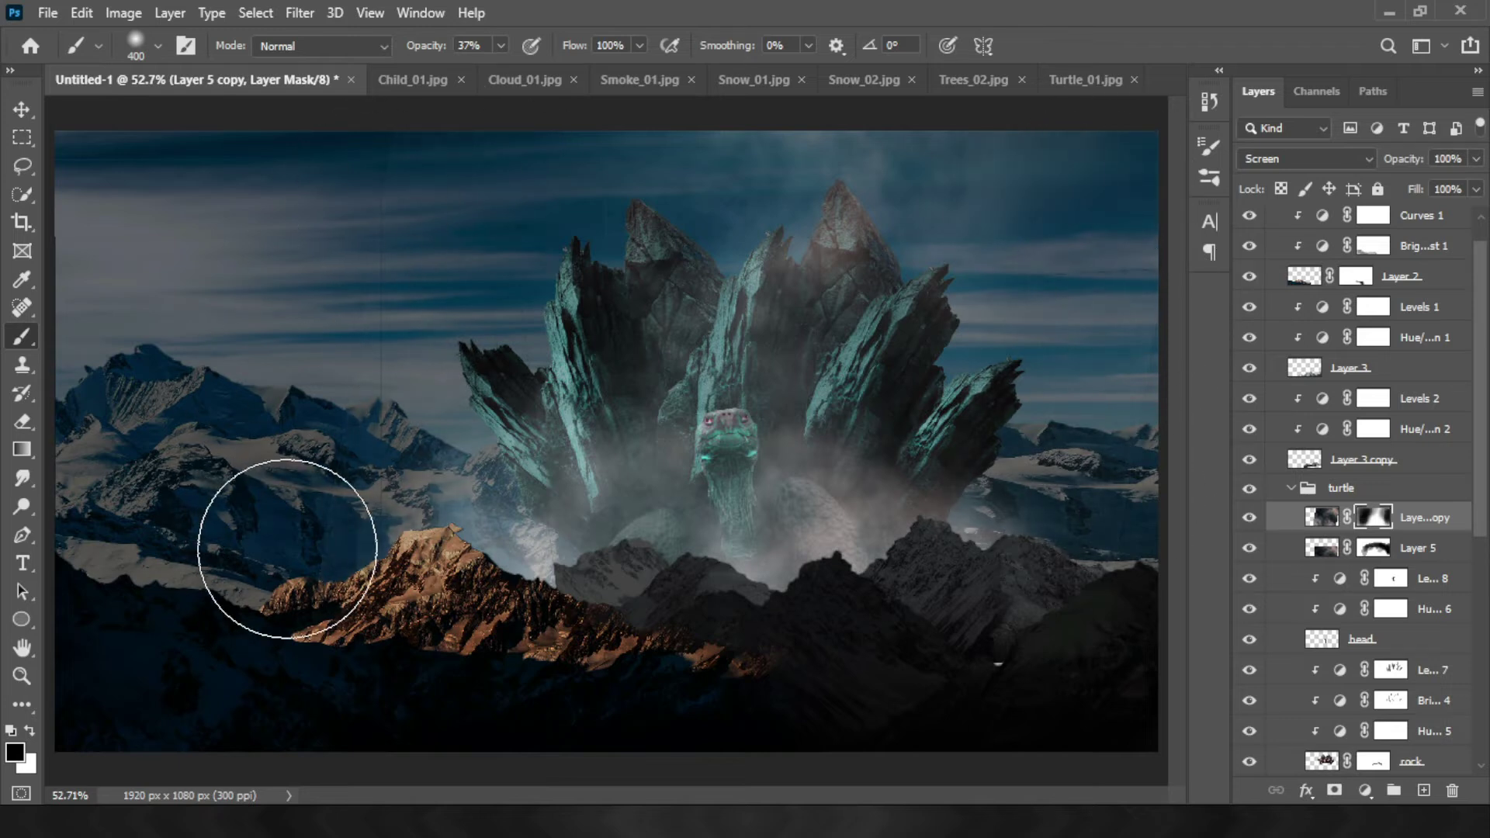
key("ctrl+minus")
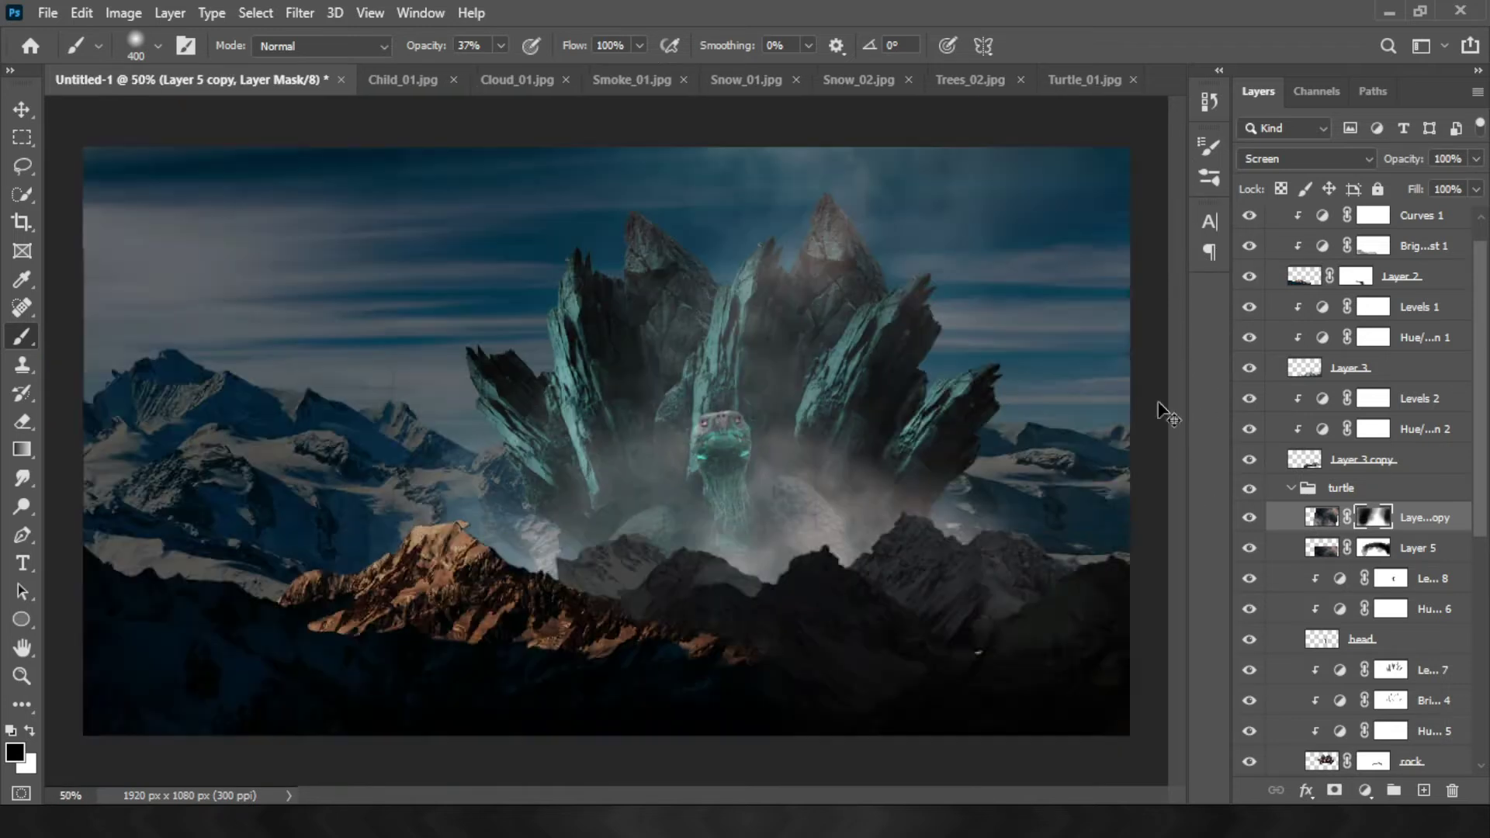
left_click(717, 468)
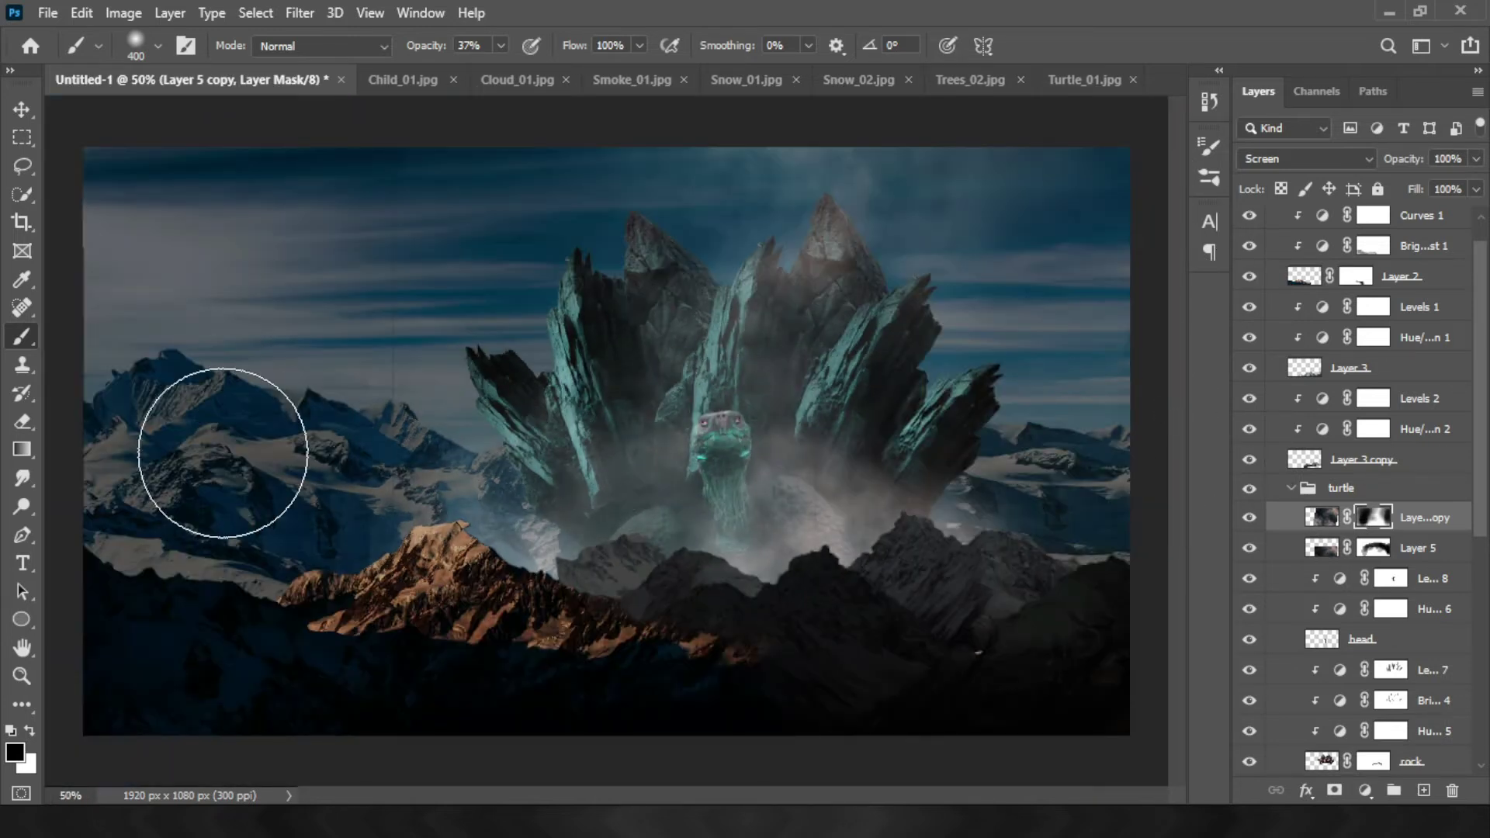
left_click(1391, 578)
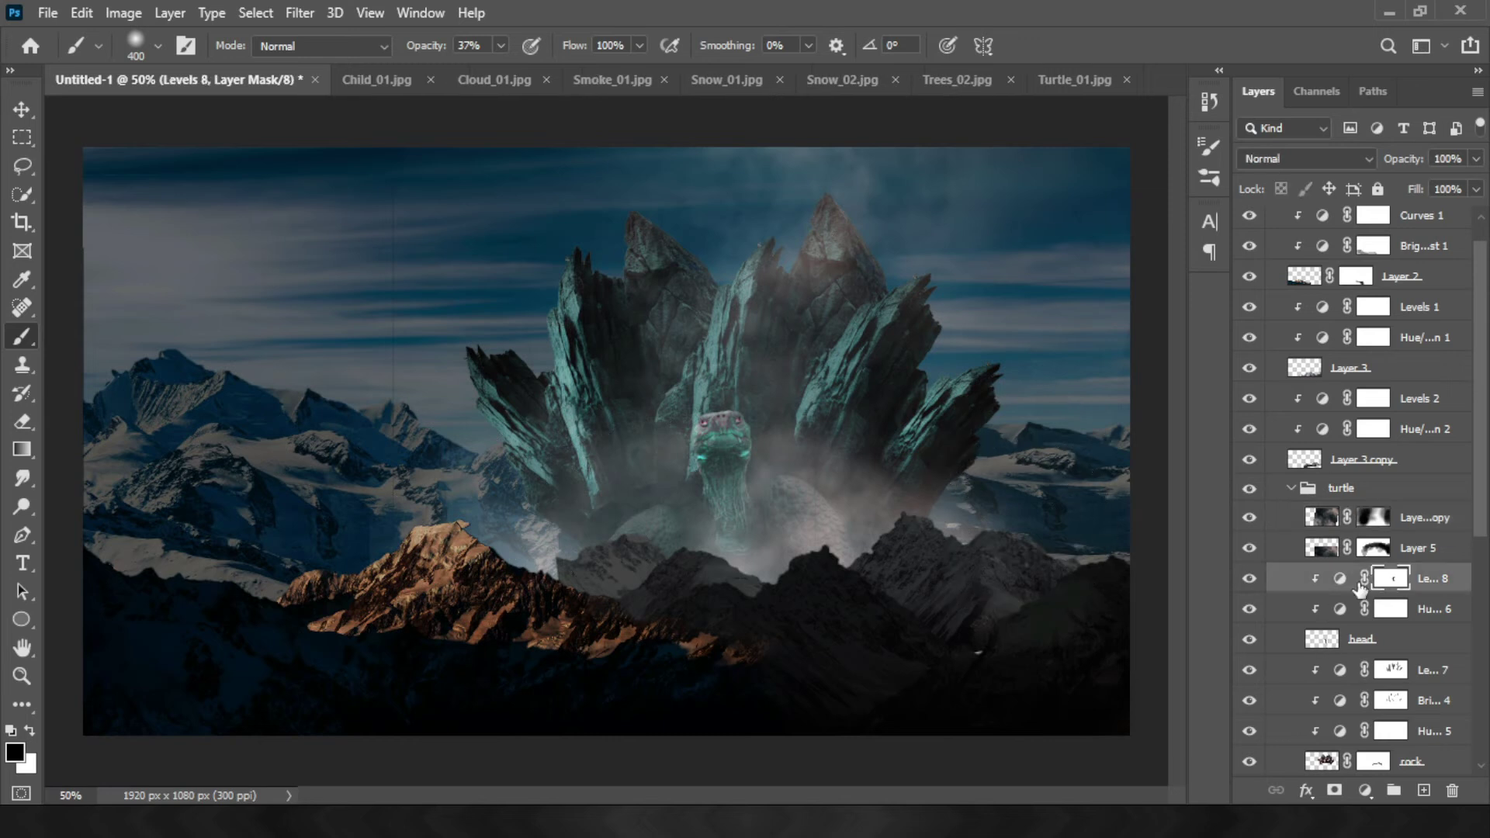
left_click(1341, 579)
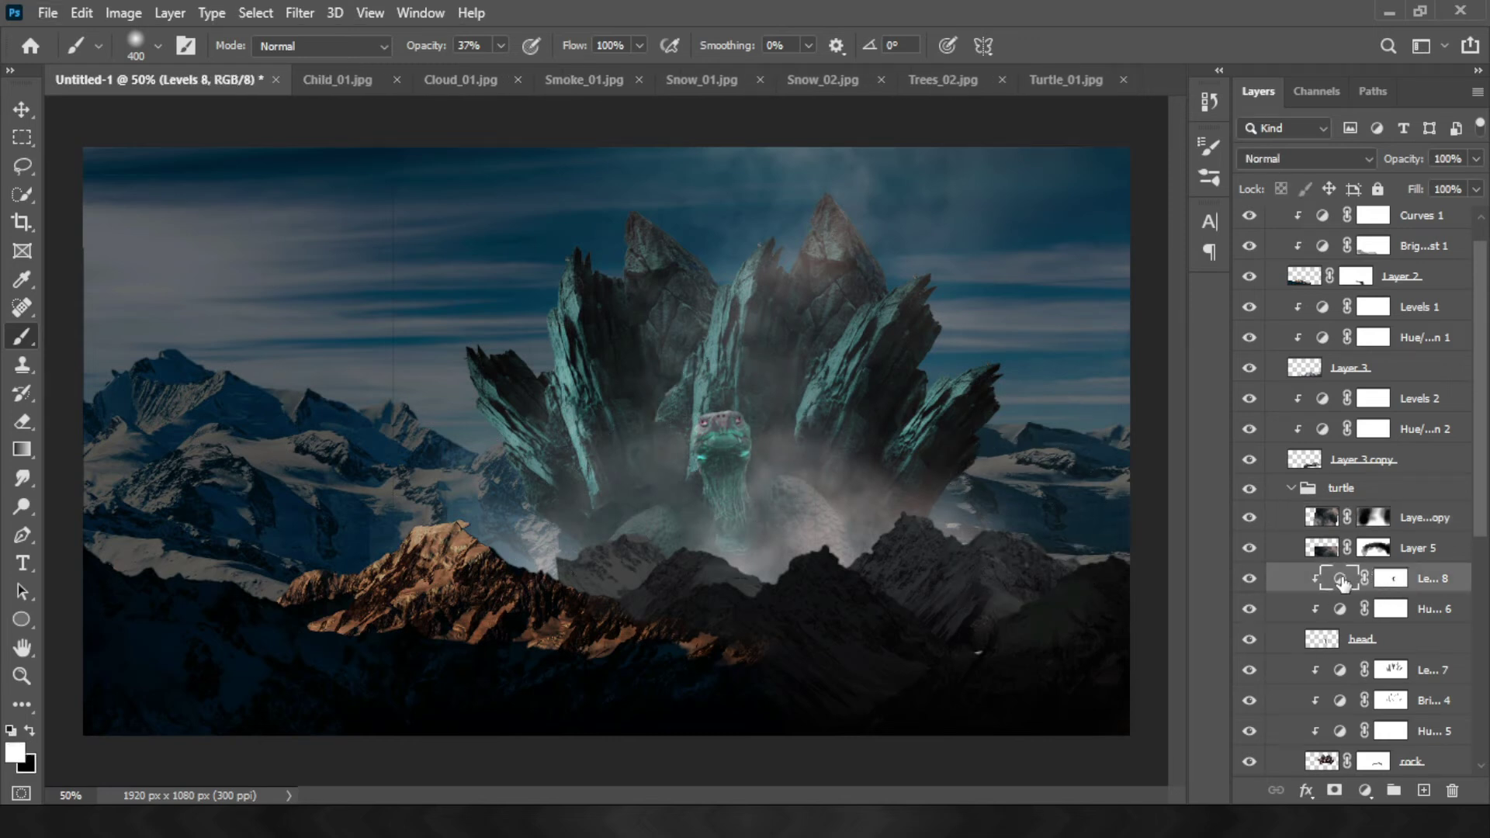
Test a mask stroke toning down blue on the left mountains, then undo it
left_click(1291, 487)
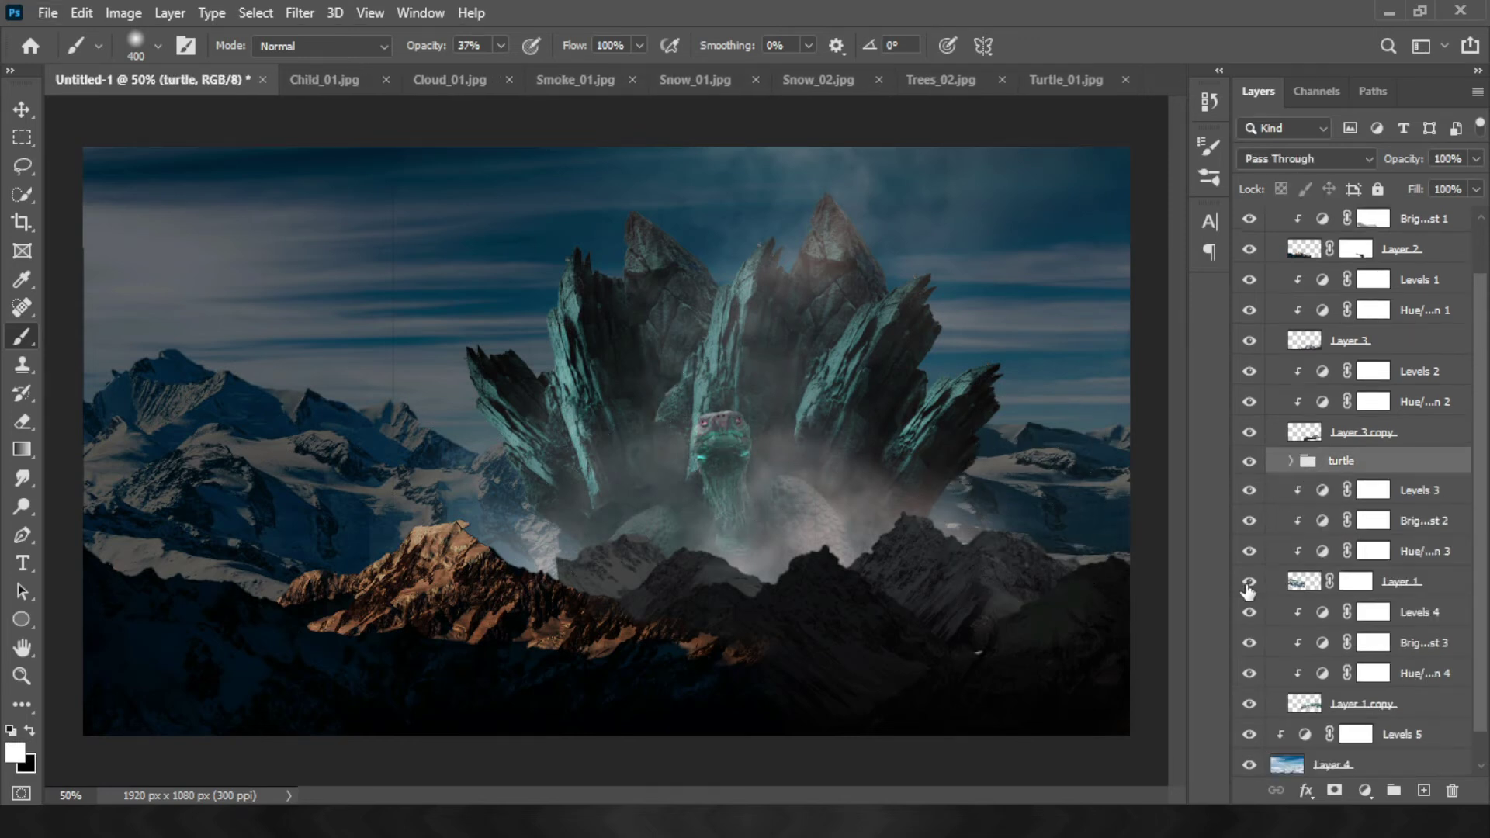
left_click(1373, 551)
left_click_drag(155, 465, 481, 434)
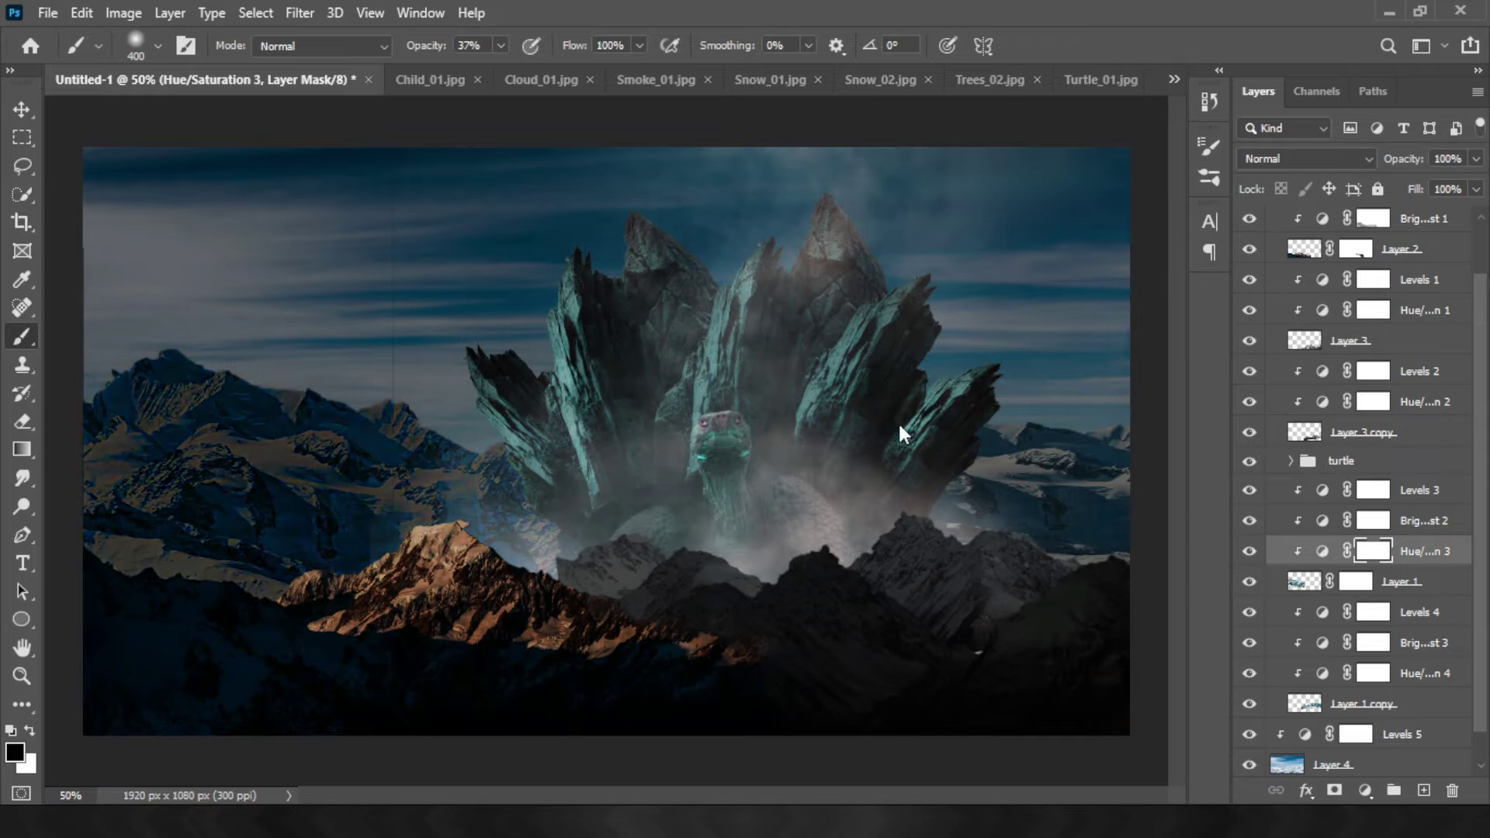
key("ctrl+z")
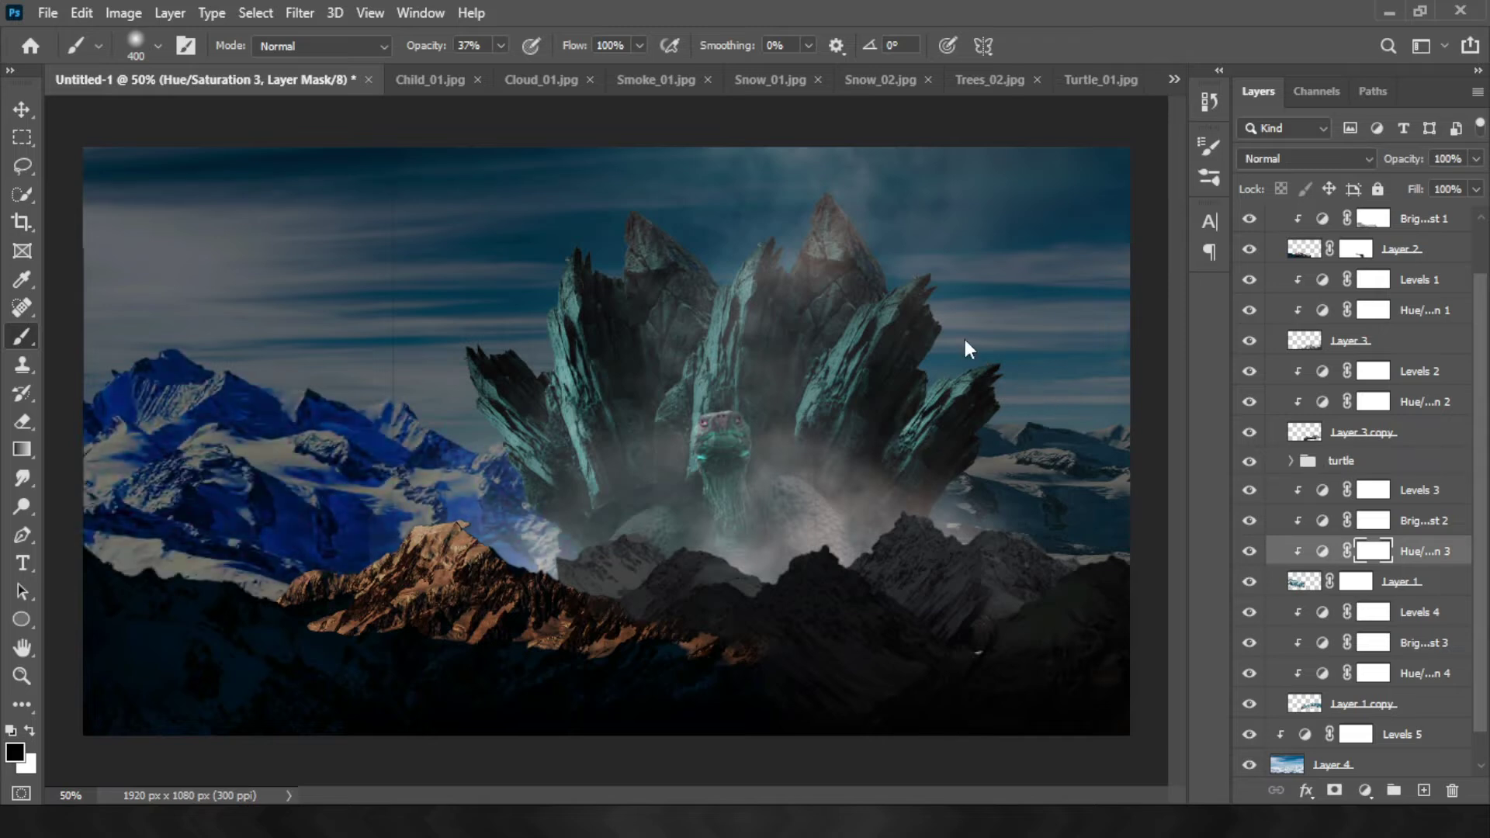
key("ctrl+shift+z")
key("ctrl+z")
key("ctrl+shift+z")
key("ctrl+z")
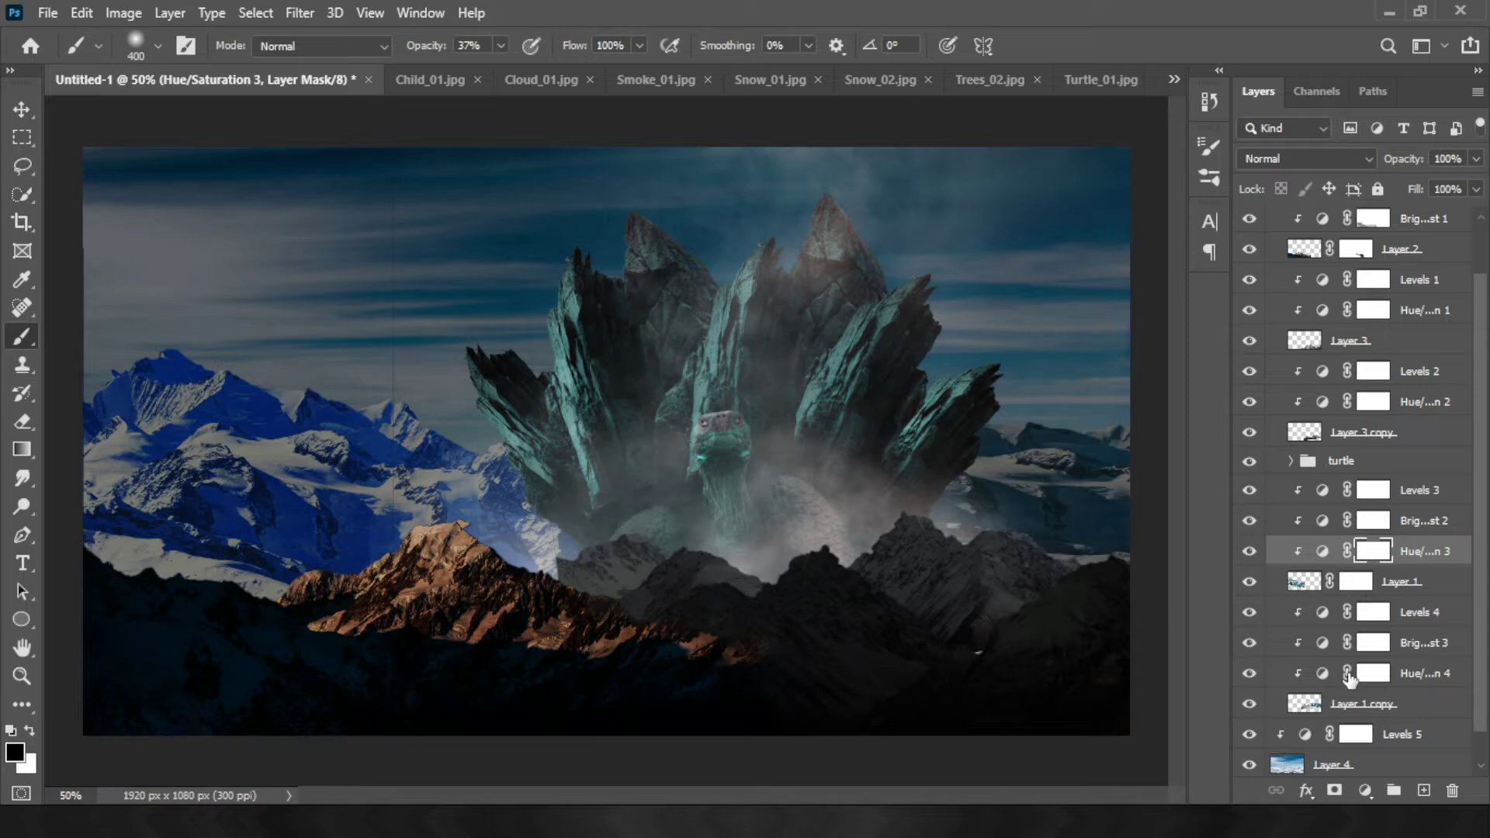
Paint the Levels 3 mask over the left mountains
left_click(1354, 674)
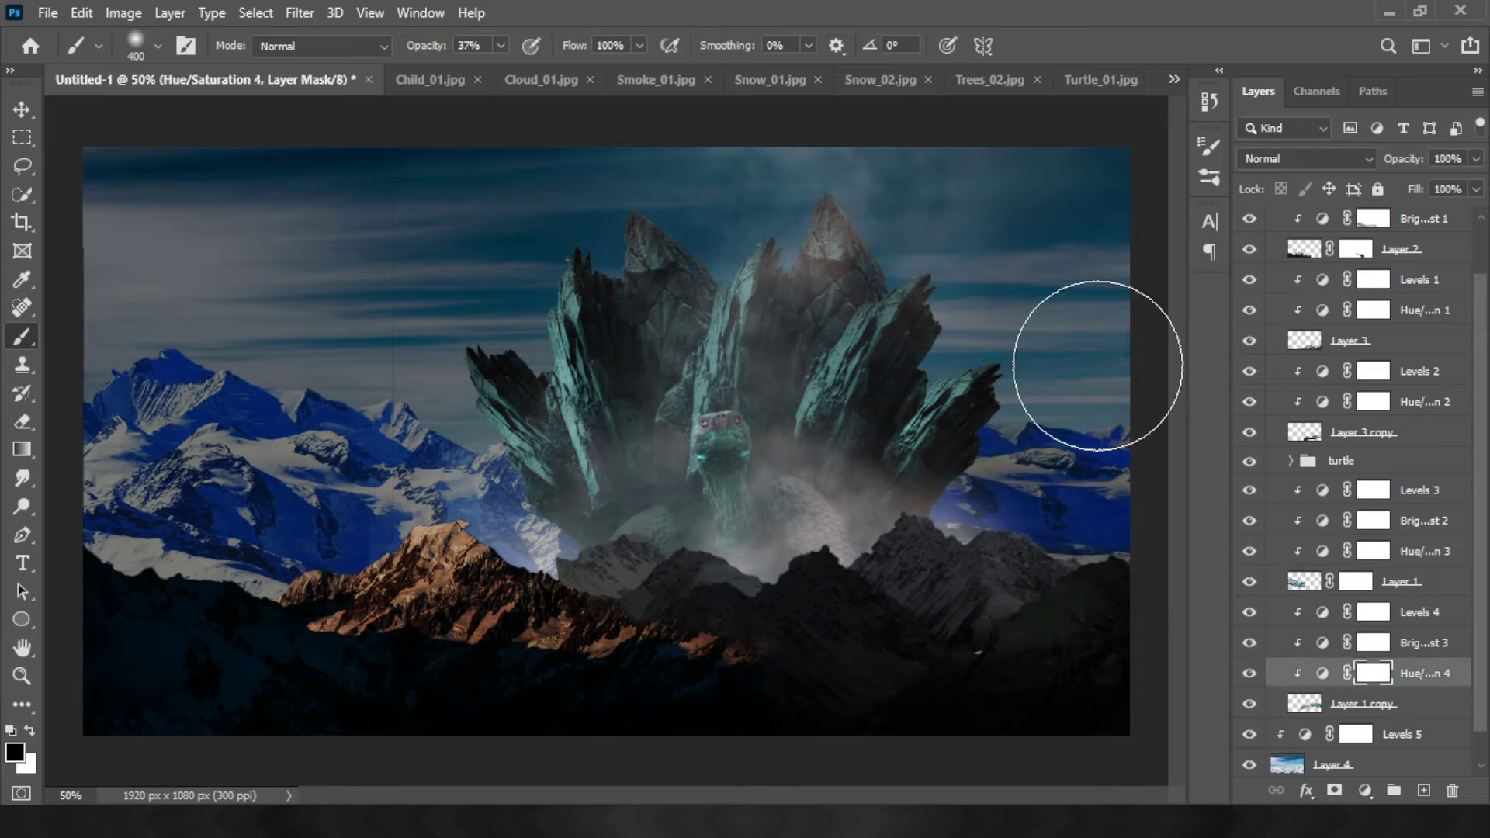
key("alt+]")
key("ctrl+z")
key("ctrl+shift+z")
key("ctrl+z")
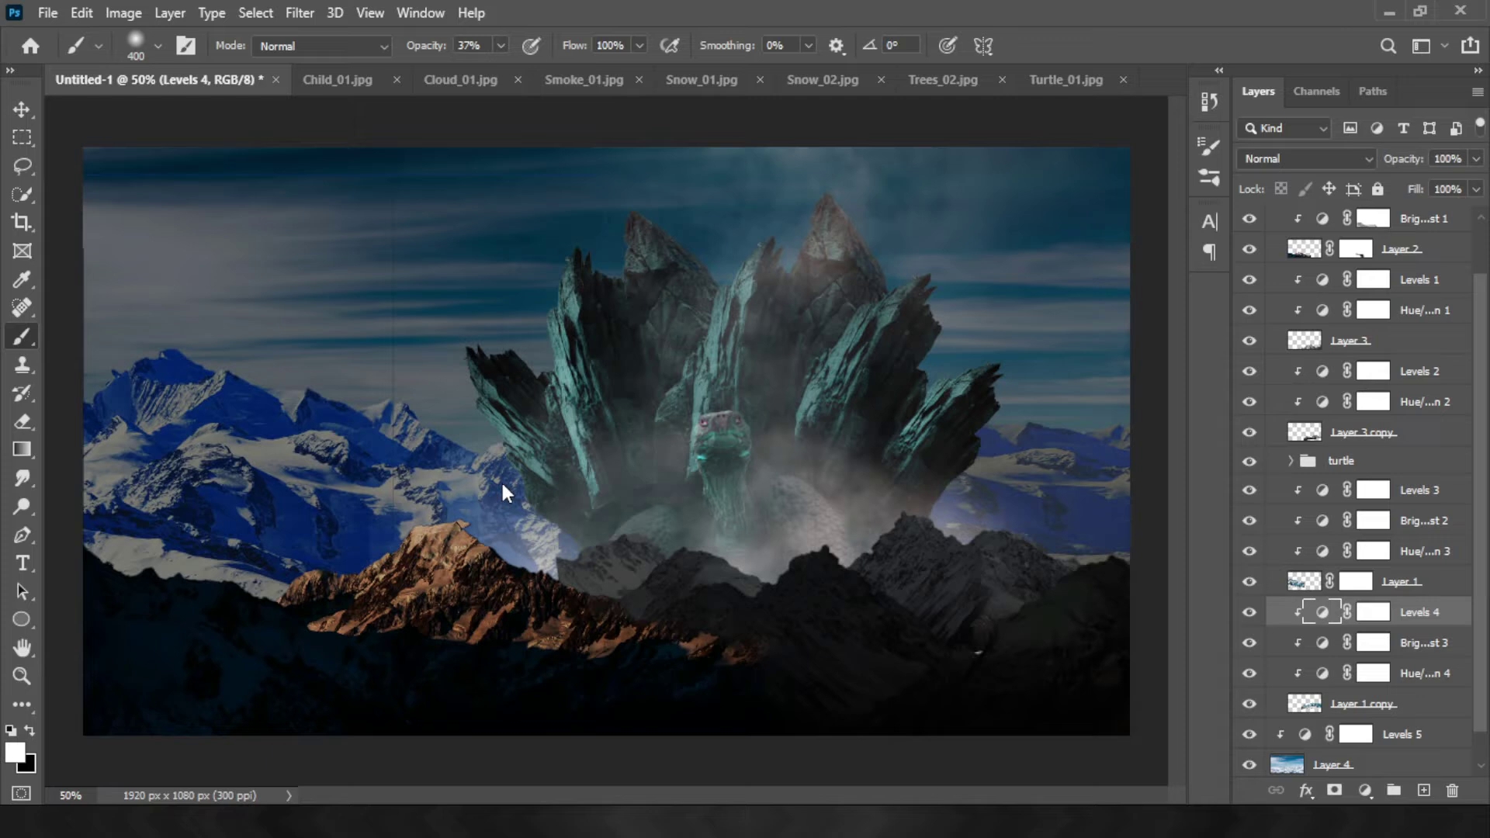
key("alt+]")
key("alt+]")
key("alt+]")
key("x")
left_click_drag(514, 482, 597, 476)
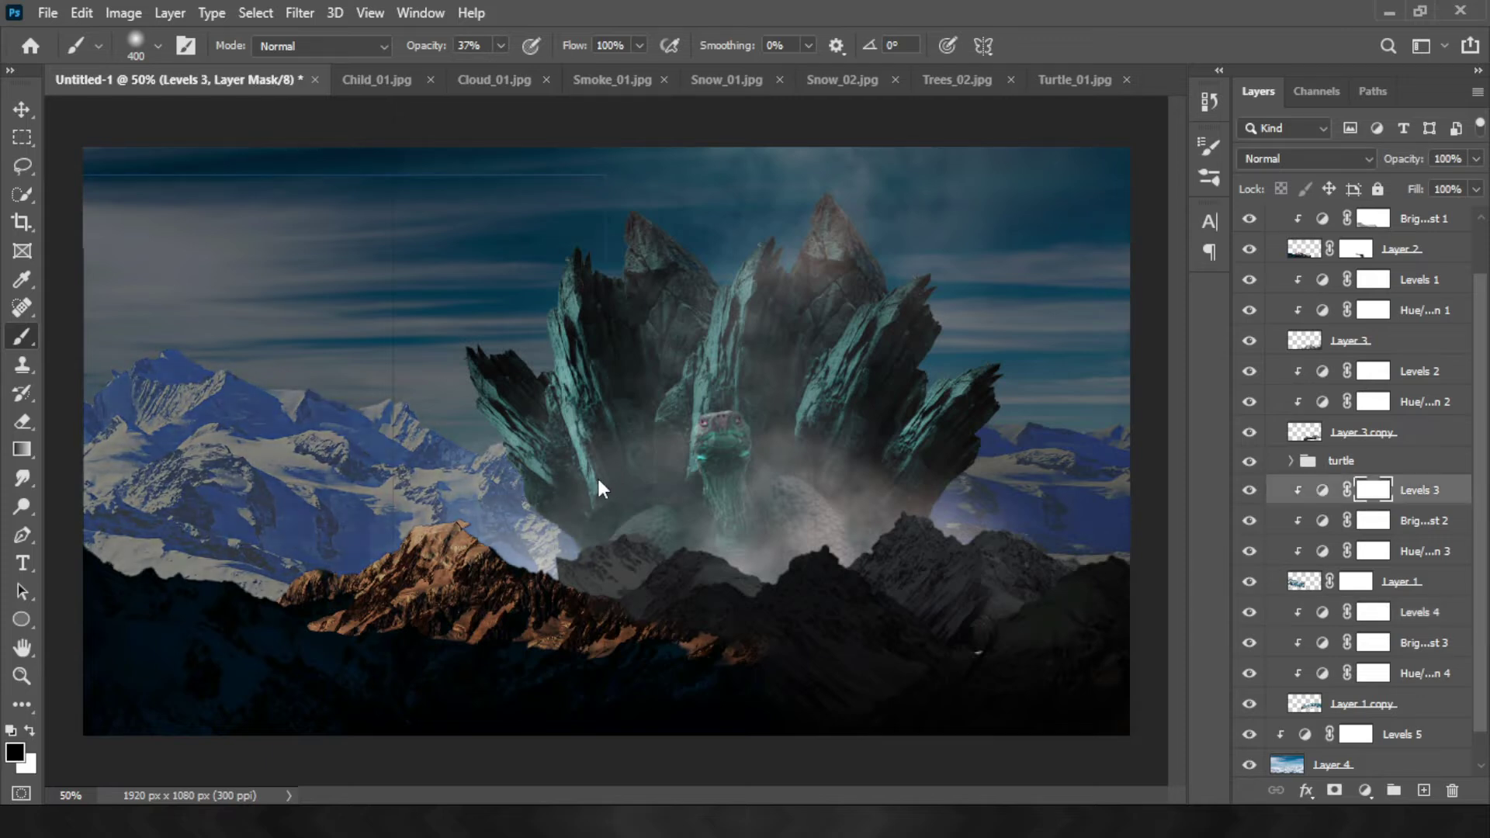
Add a clipped Hue/Saturation adjustment to Layer 2 in the mountain group
left_click(1319, 311)
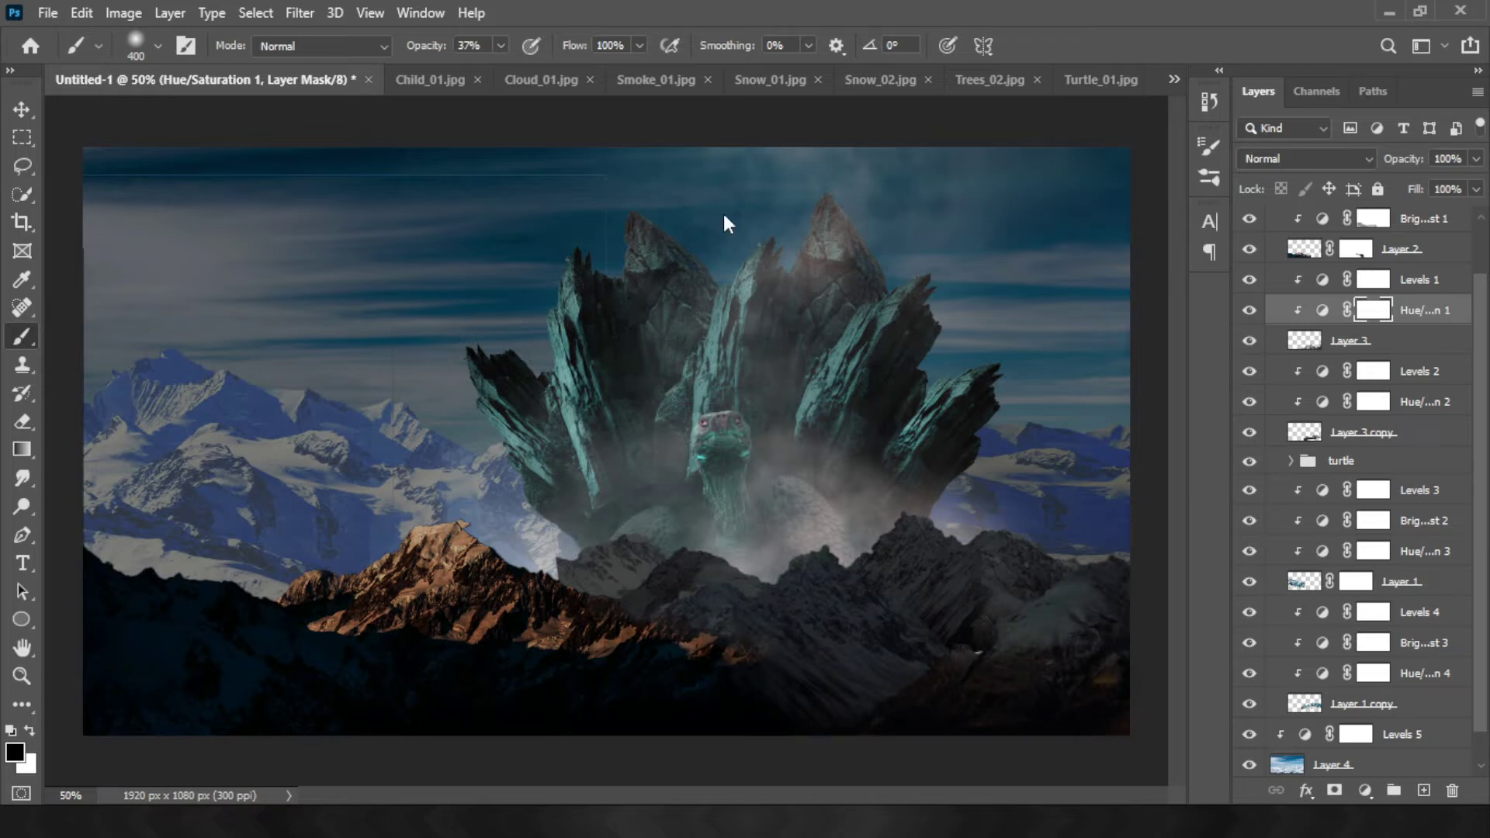
scroll(1376, 255, "up", 2)
left_click(1303, 314)
key("ctrl+u")
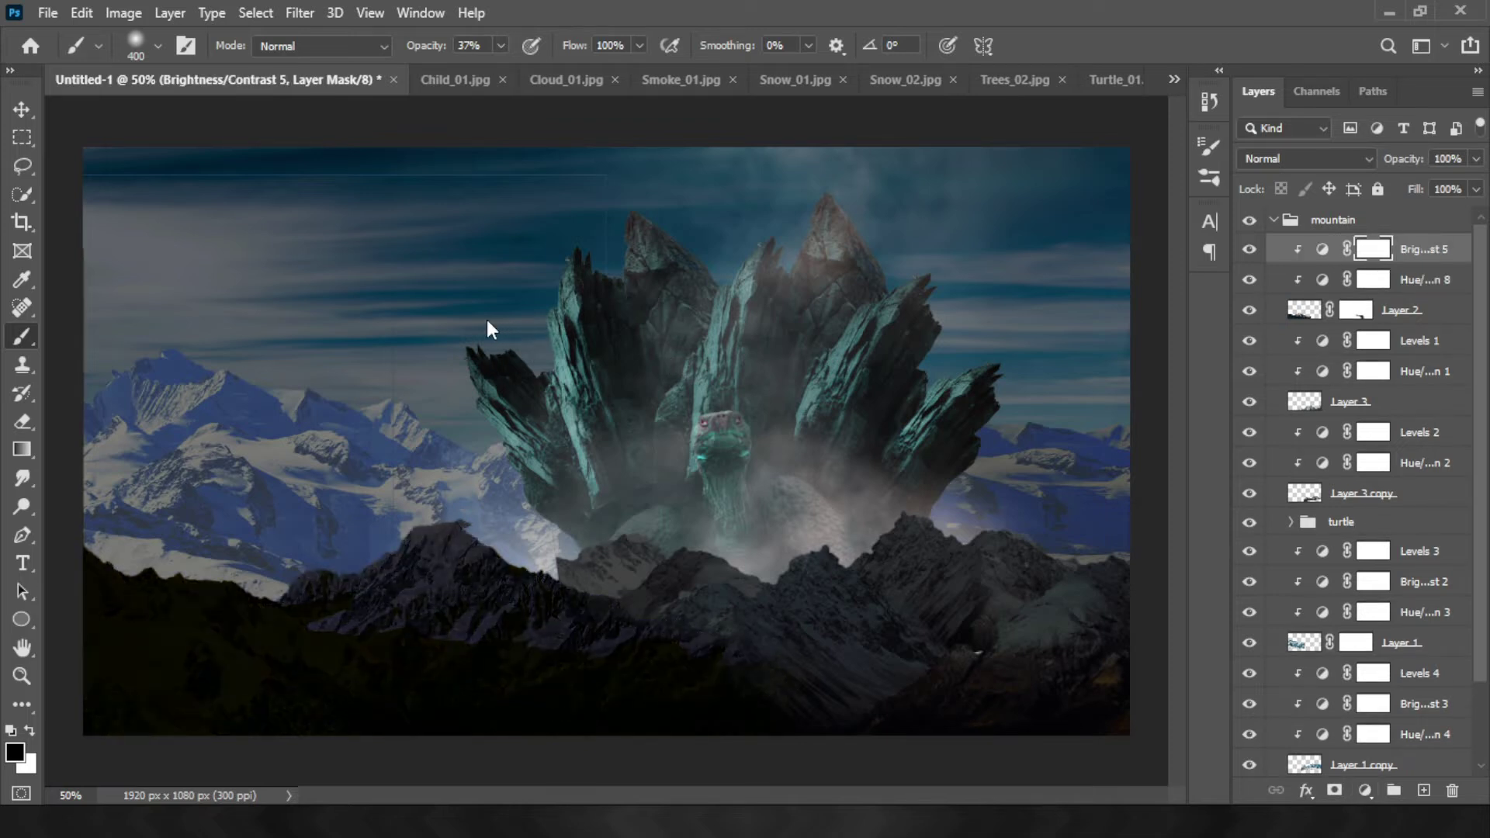
Paint the Hue/Saturation 8 mask over the lower-left hills, then add a clipped Levels 9 above the turtle group
key("alt+bracketleft")
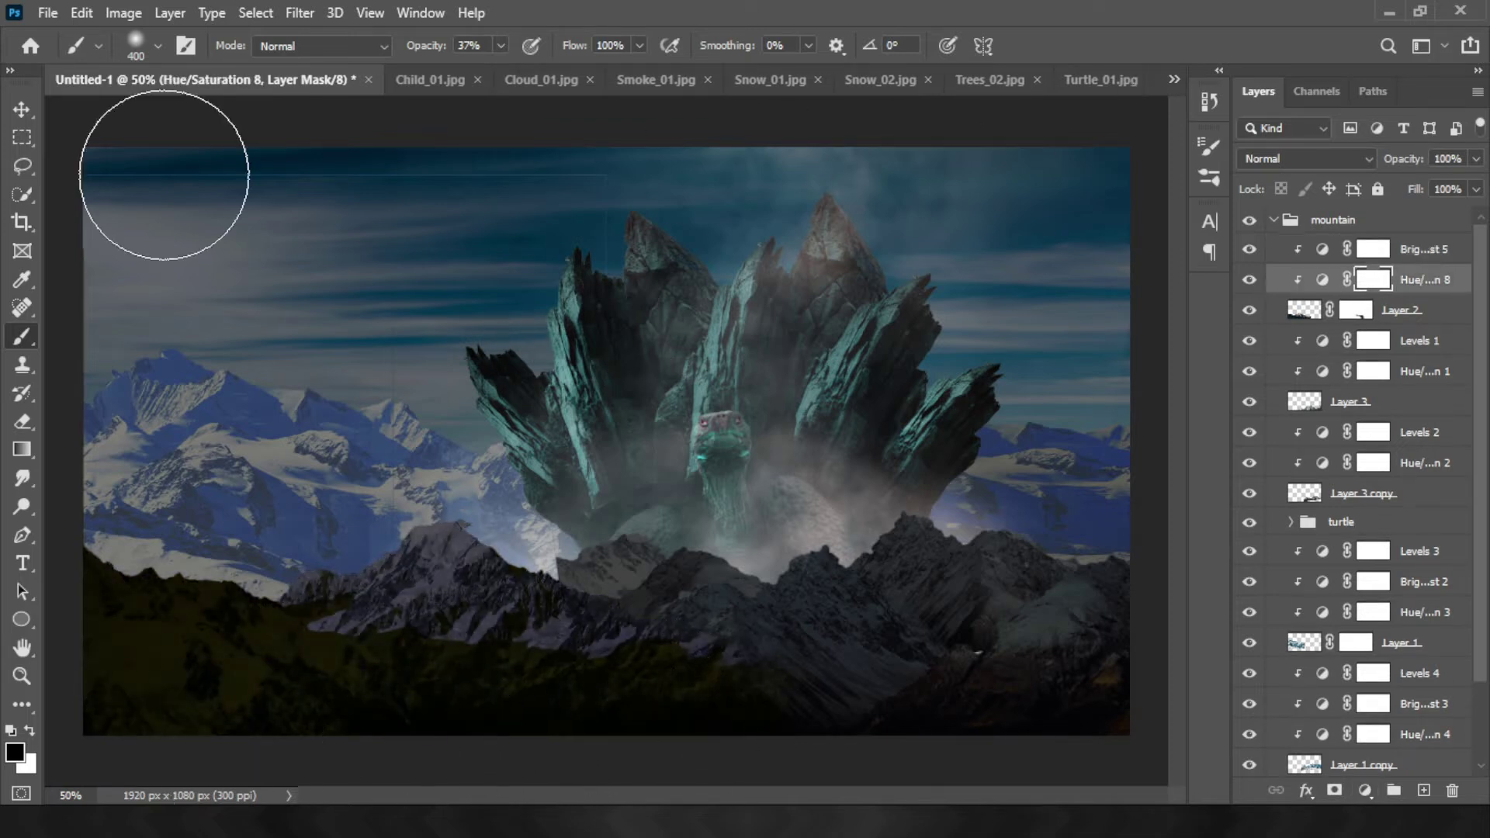
left_click_drag(537, 768, 97, 644)
key("bracketleft")
key("bracketleft")
key("bracketleft")
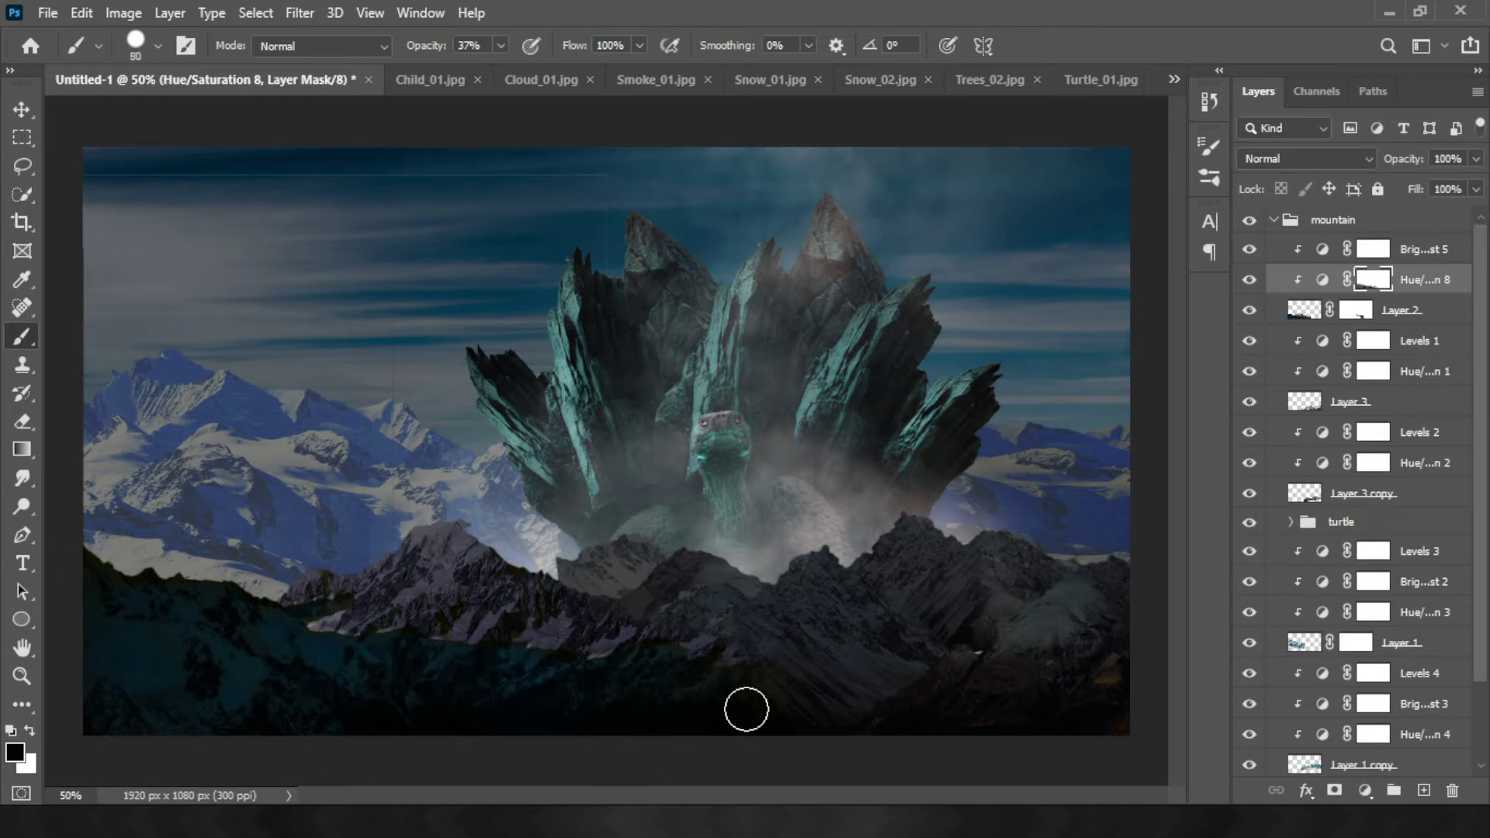
left_click(1378, 530)
key("ctrl+alt+l")
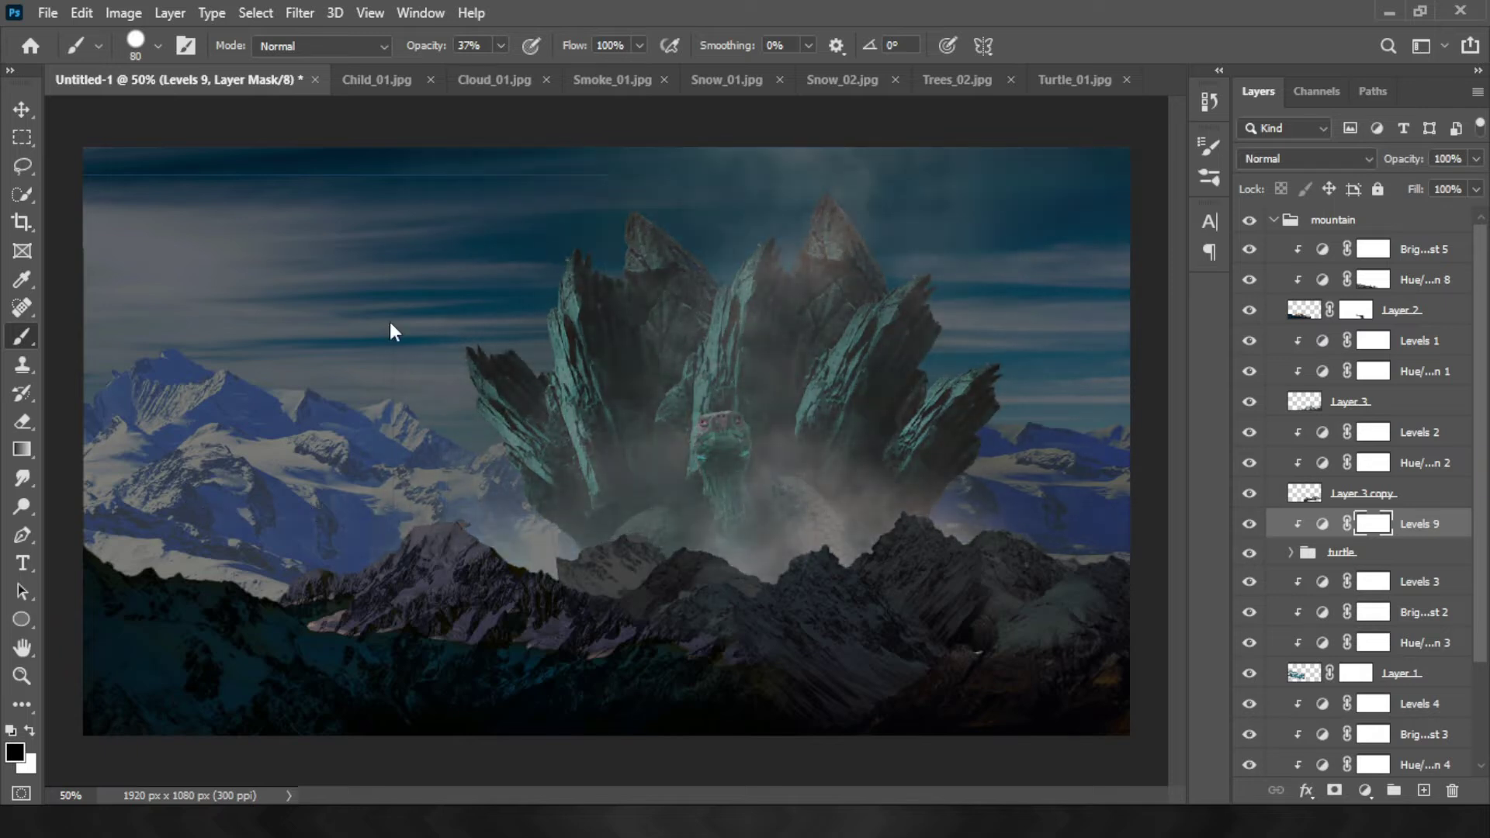
Paint the Levels 3 and Levels 4 masks to darken the distant snowy mountains
scroll(1301, 556, "down", 3)
left_click(1323, 459)
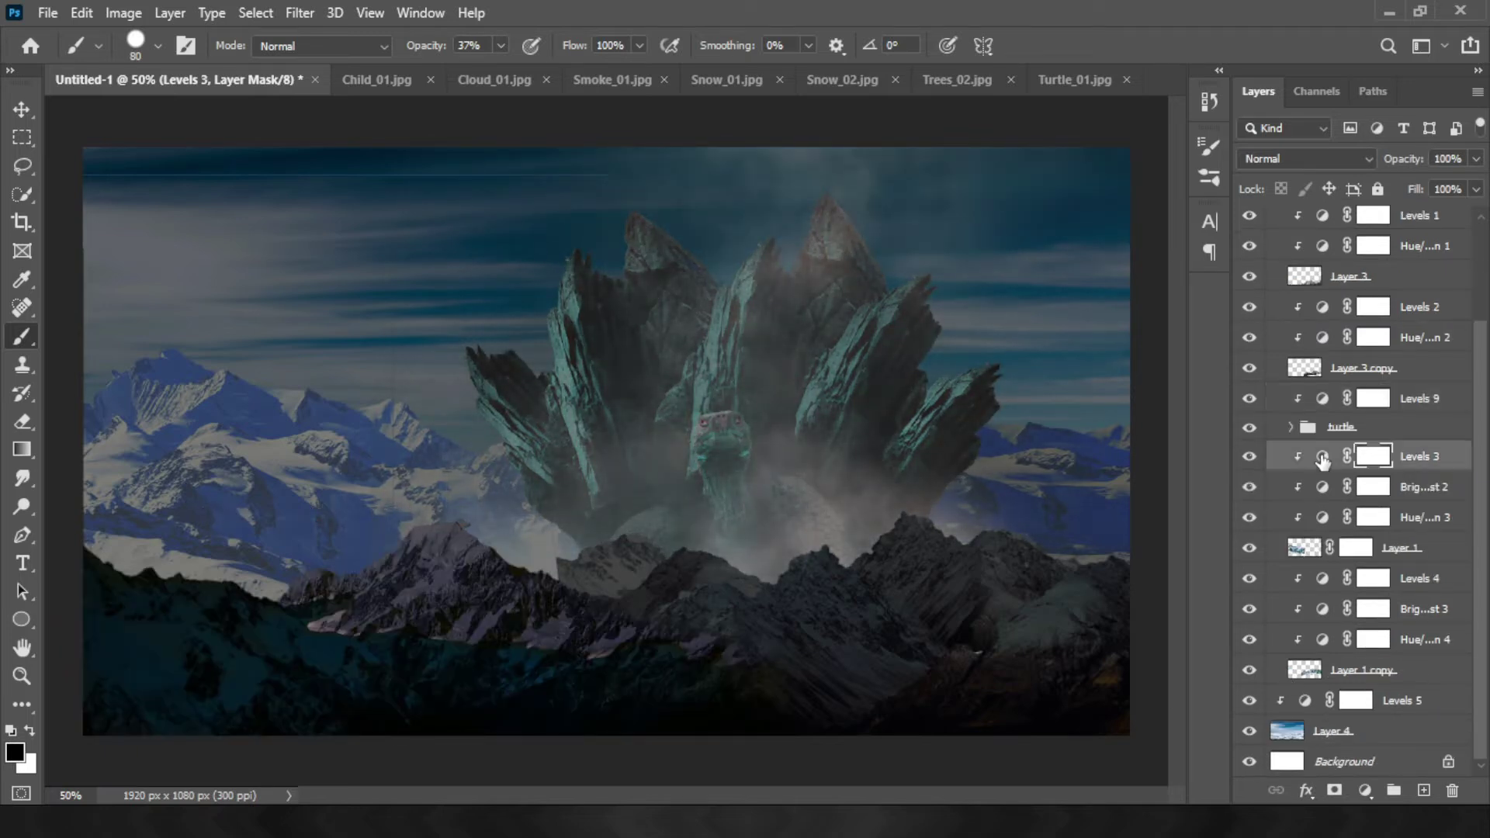
key("ctrl+2")
key("x")
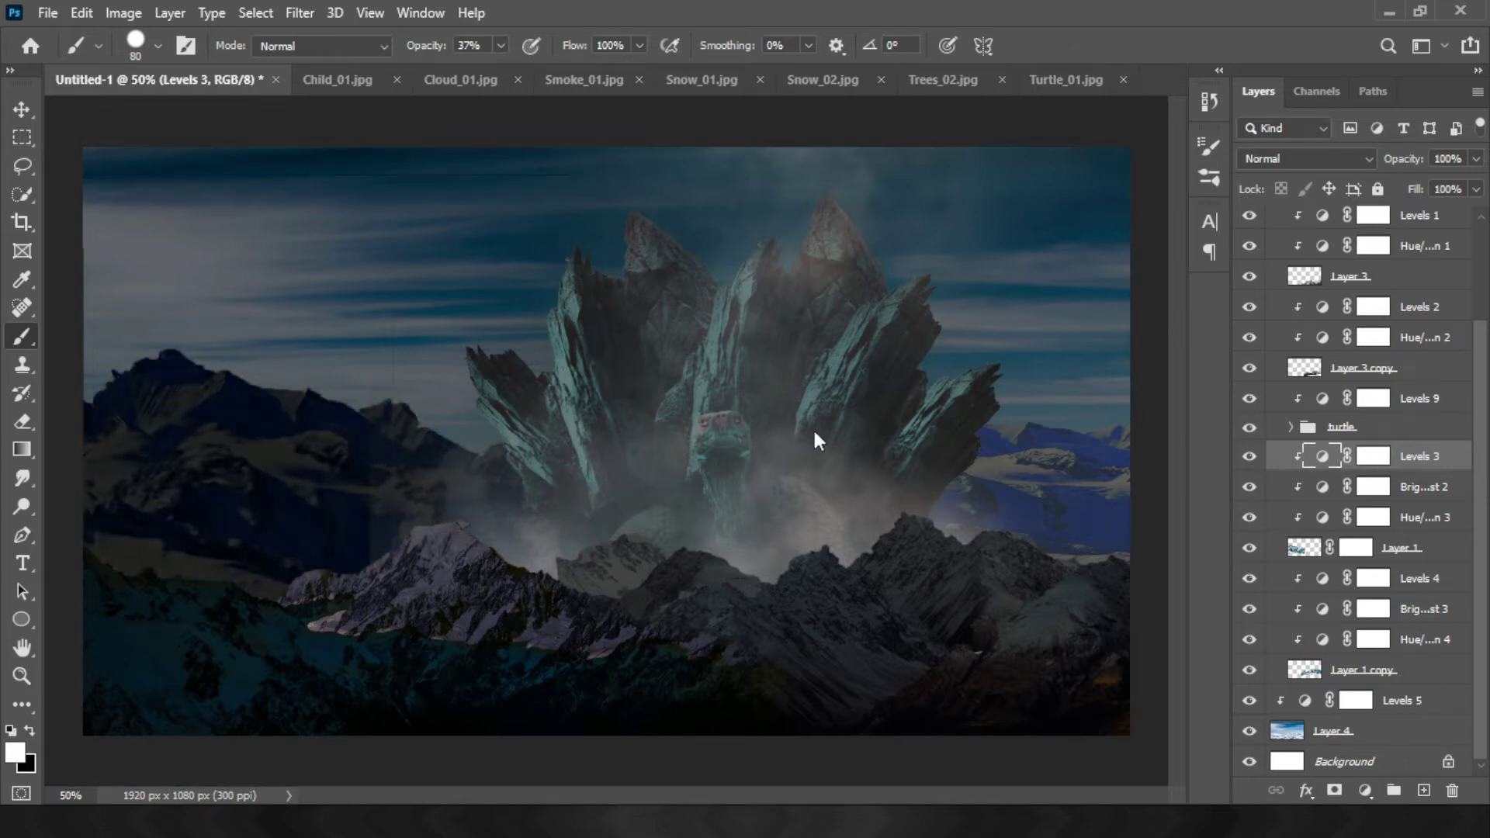
left_click(1323, 669)
left_click(1372, 578)
key("x")
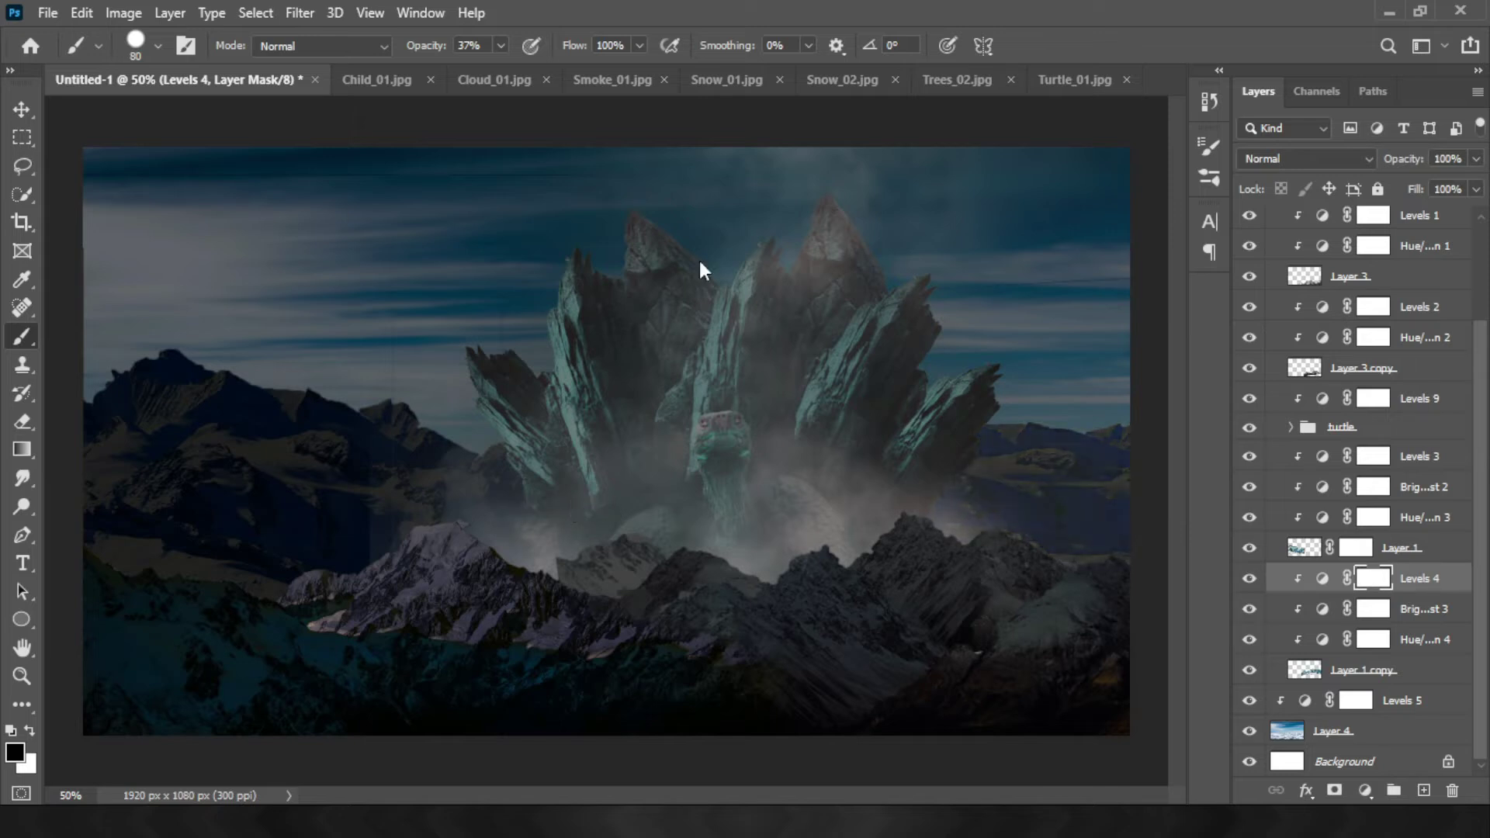
Expand the turtle group and target the Layer 5 mask
left_click(1291, 426)
scroll(1358, 465, "down", 2)
left_click(1372, 405)
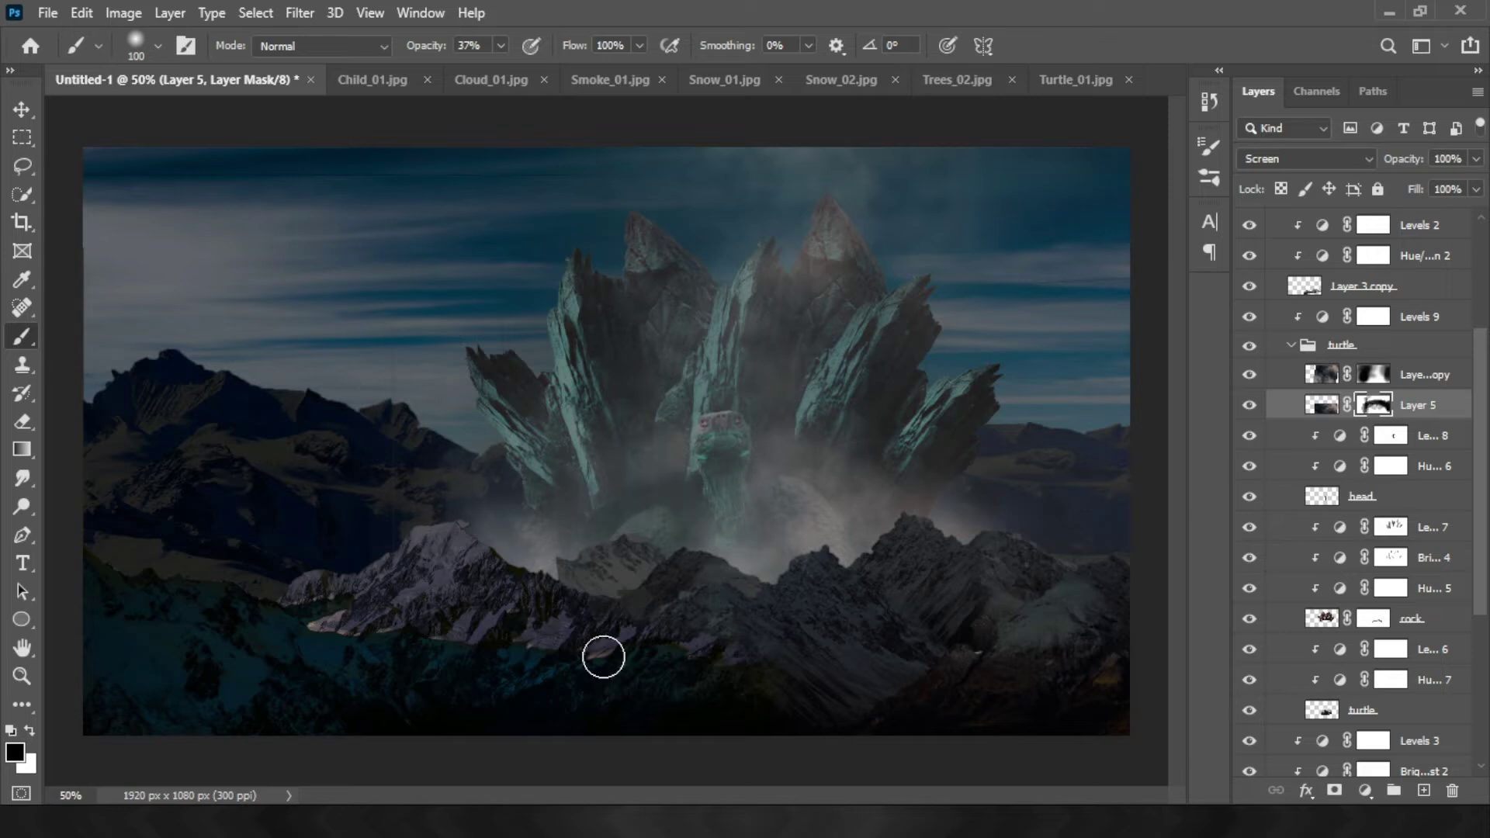
Clear the haze over the top rock peaks with a larger brush on the Layer 5 copy mask
left_click(1249, 374)
left_click(1249, 374)
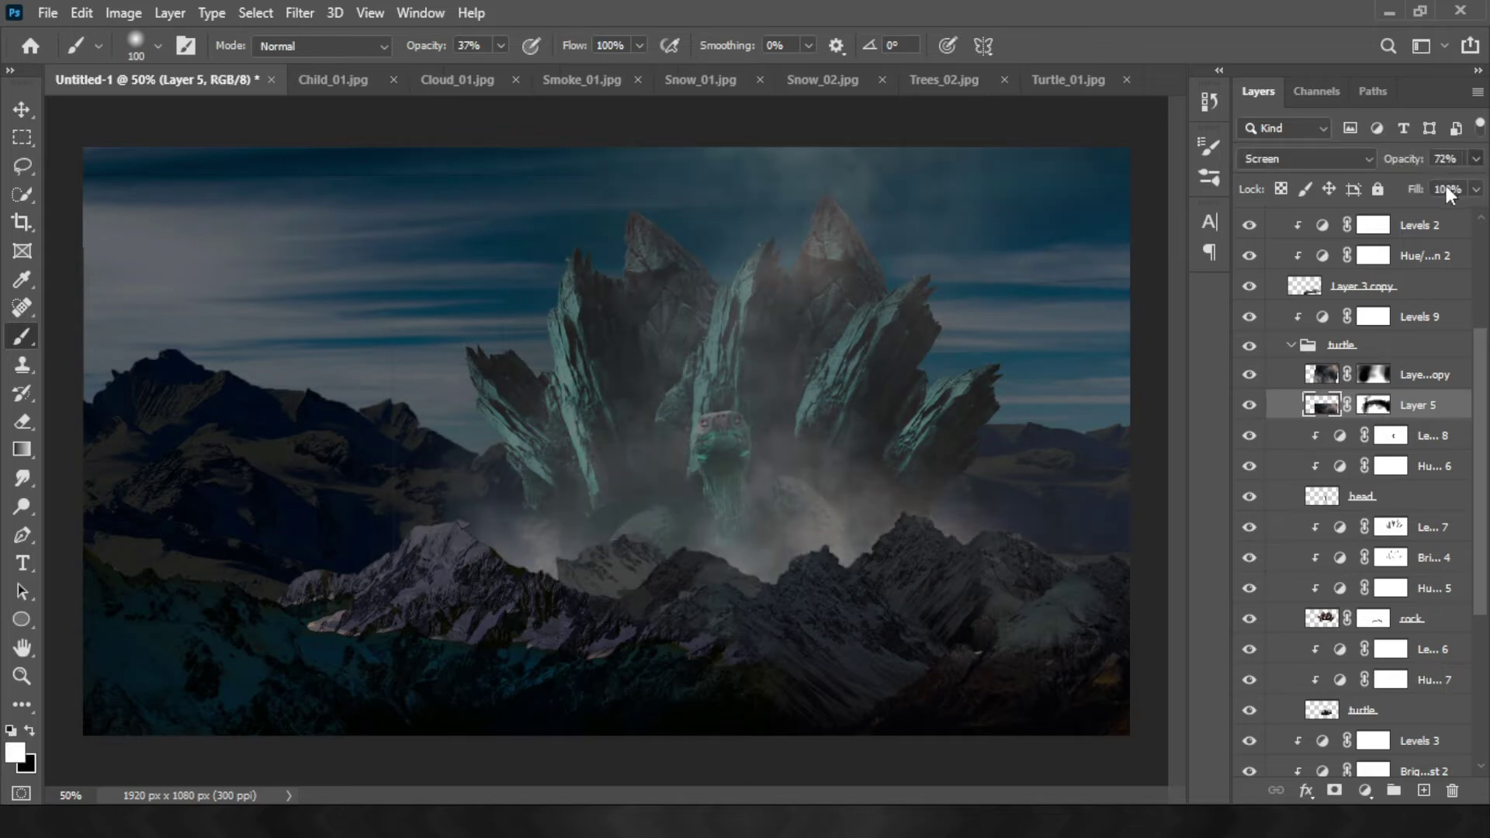
left_click(1373, 374)
key("bracketright")
key("bracketright")
key("bracketright")
left_click_drag(737, 155, 1015, 150)
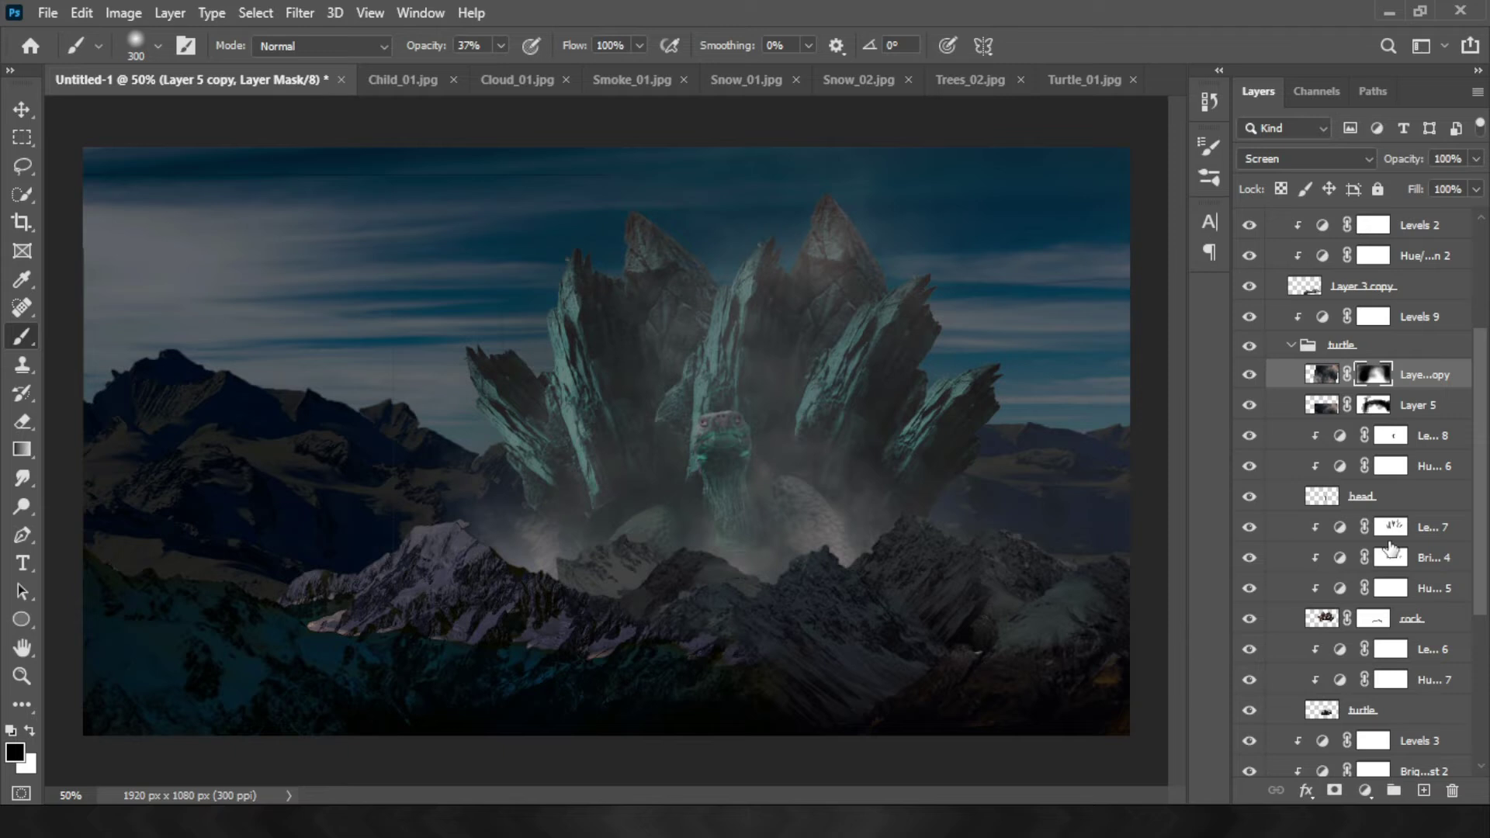
left_click(1290, 345)
Hide sky Layer 4 and mask away Layer 1's top edge line with full-opacity black
left_click(1335, 730)
left_click(1248, 731)
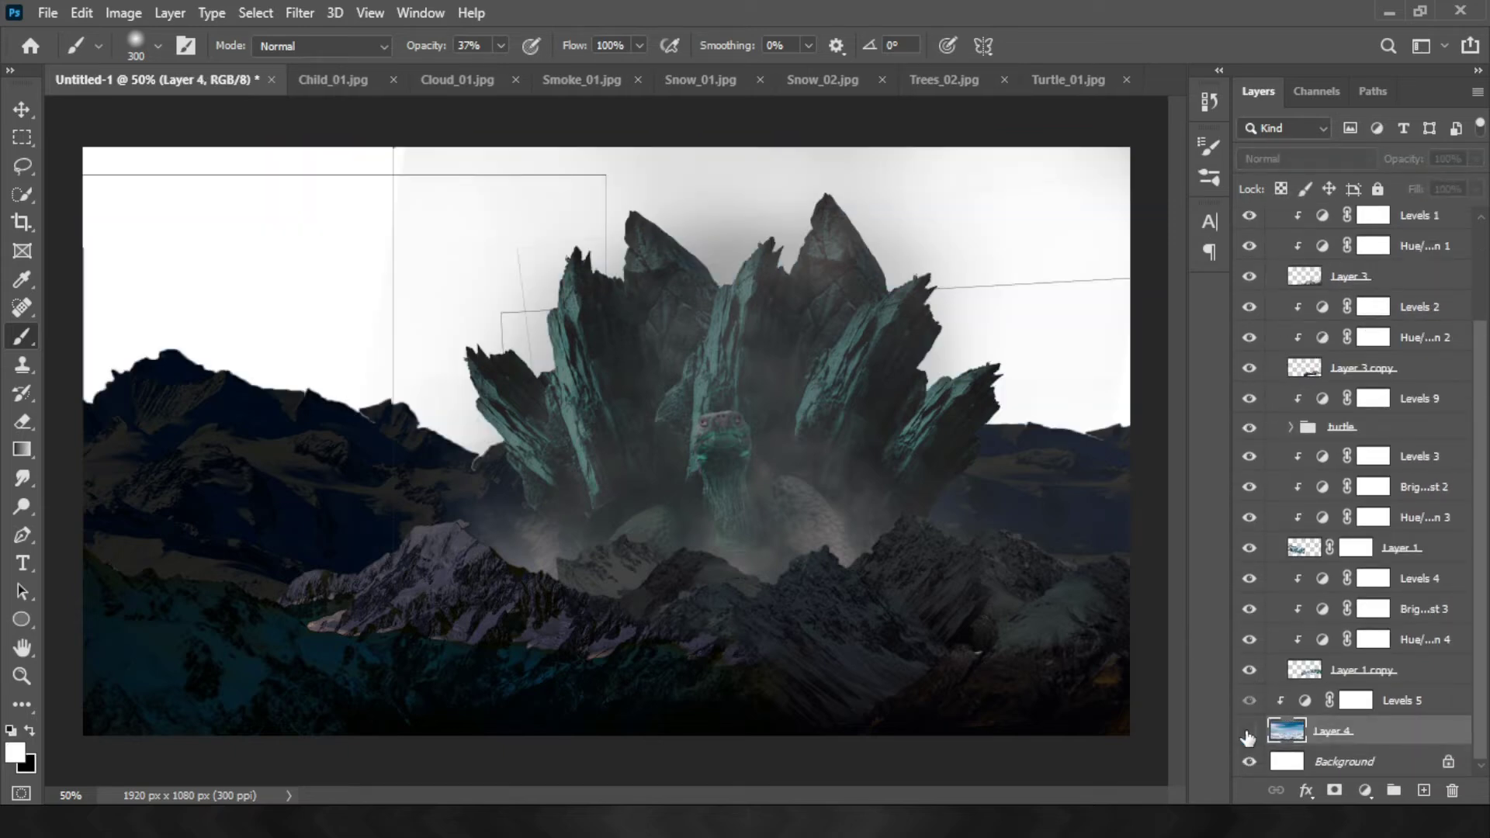
left_click(1357, 548)
key("x")
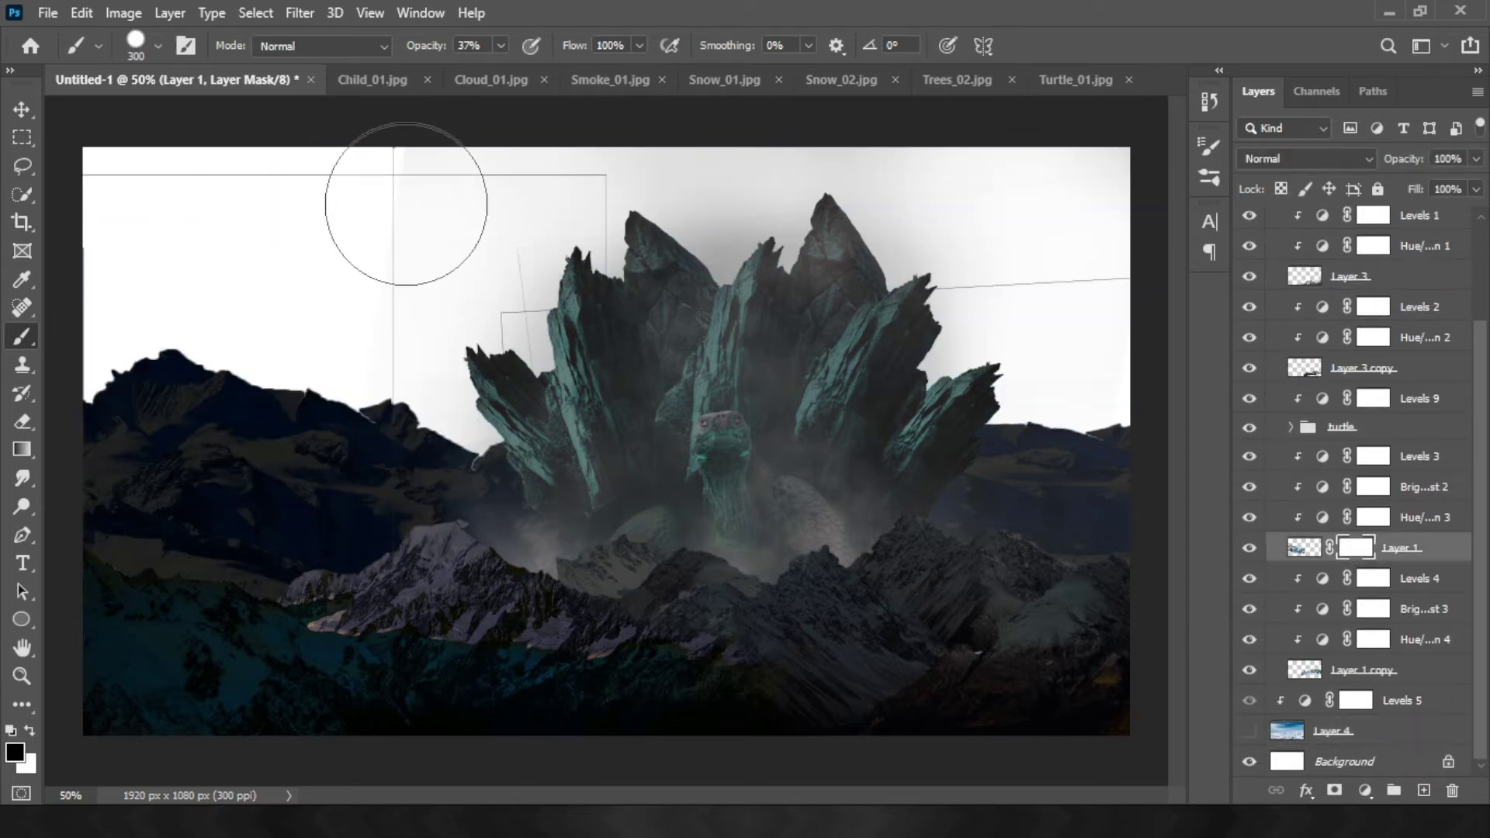
key("0")
left_click_drag(366, 183, 322, 256)
Add masks to Layer 1 copy and Layer 3 copy, masking out Layer 3's vertical edge line
left_click(1364, 669)
left_click(1334, 790)
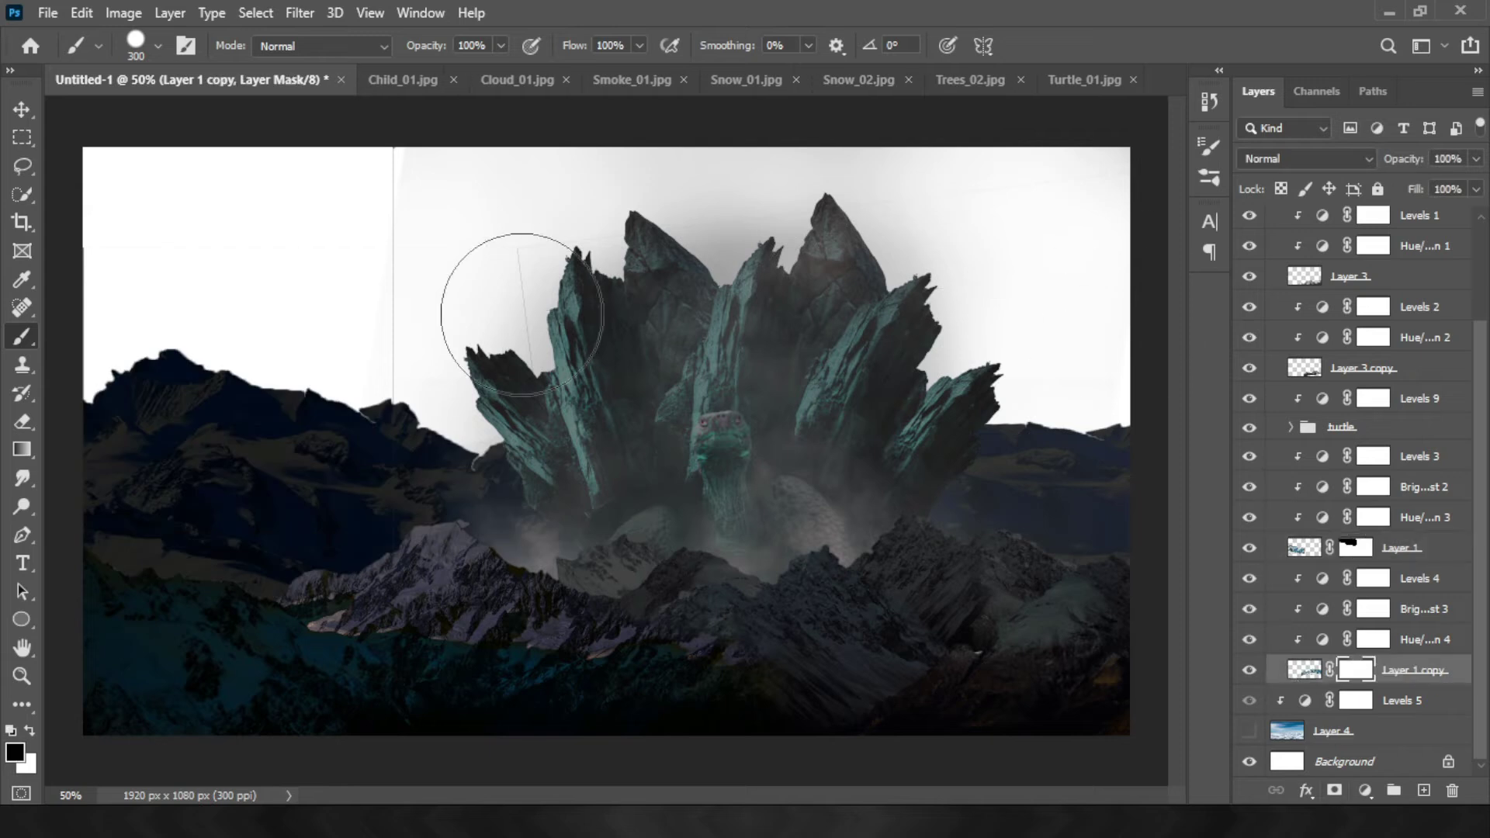
left_click(1261, 369)
left_click(1334, 790)
left_click_drag(392, 155, 392, 730)
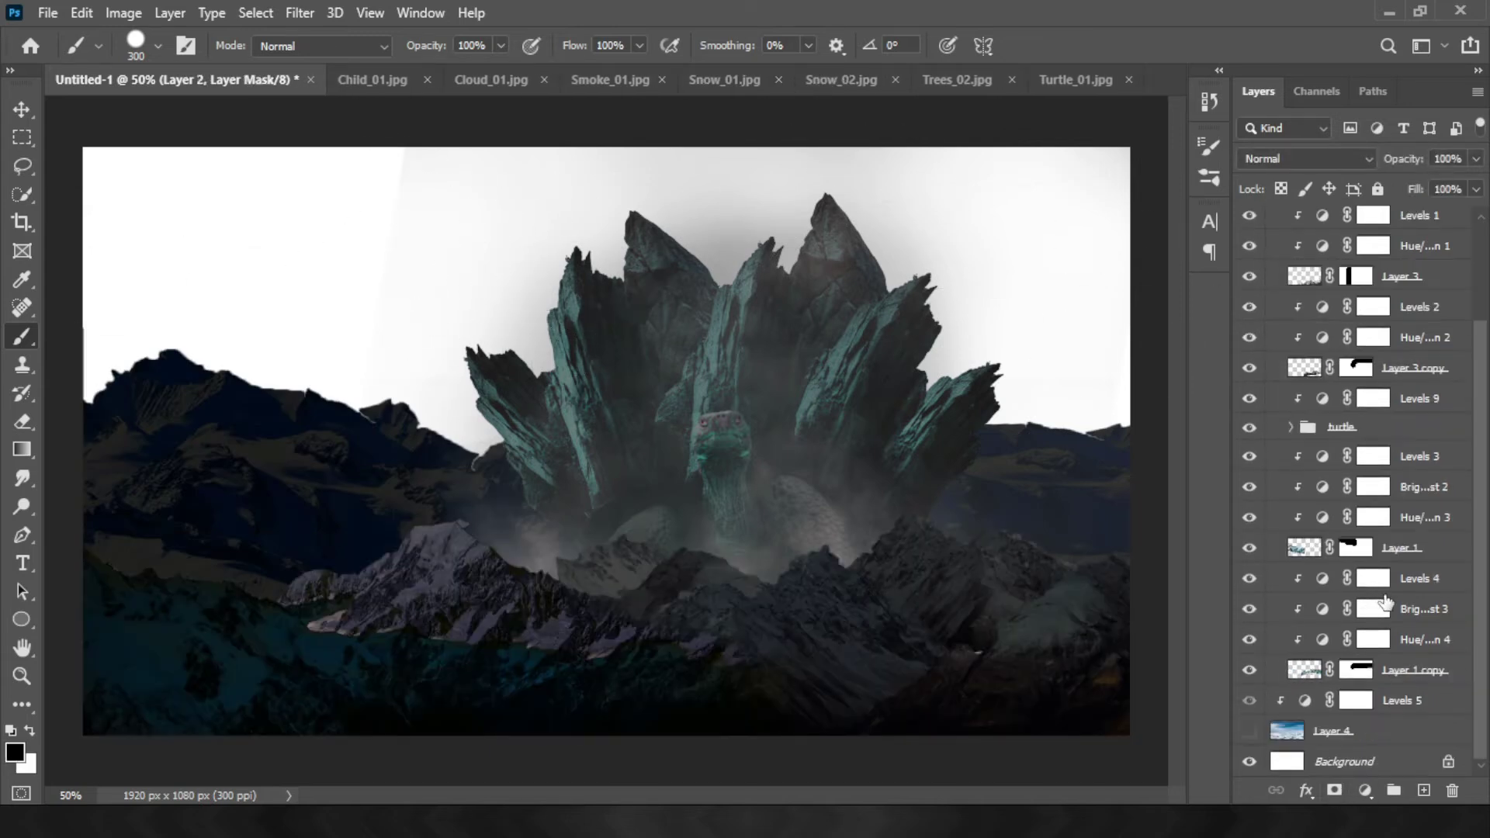
Show the sky layer again and target the Levels 5 adjustment
left_click(1250, 731)
left_click(1356, 700)
left_click(1304, 700)
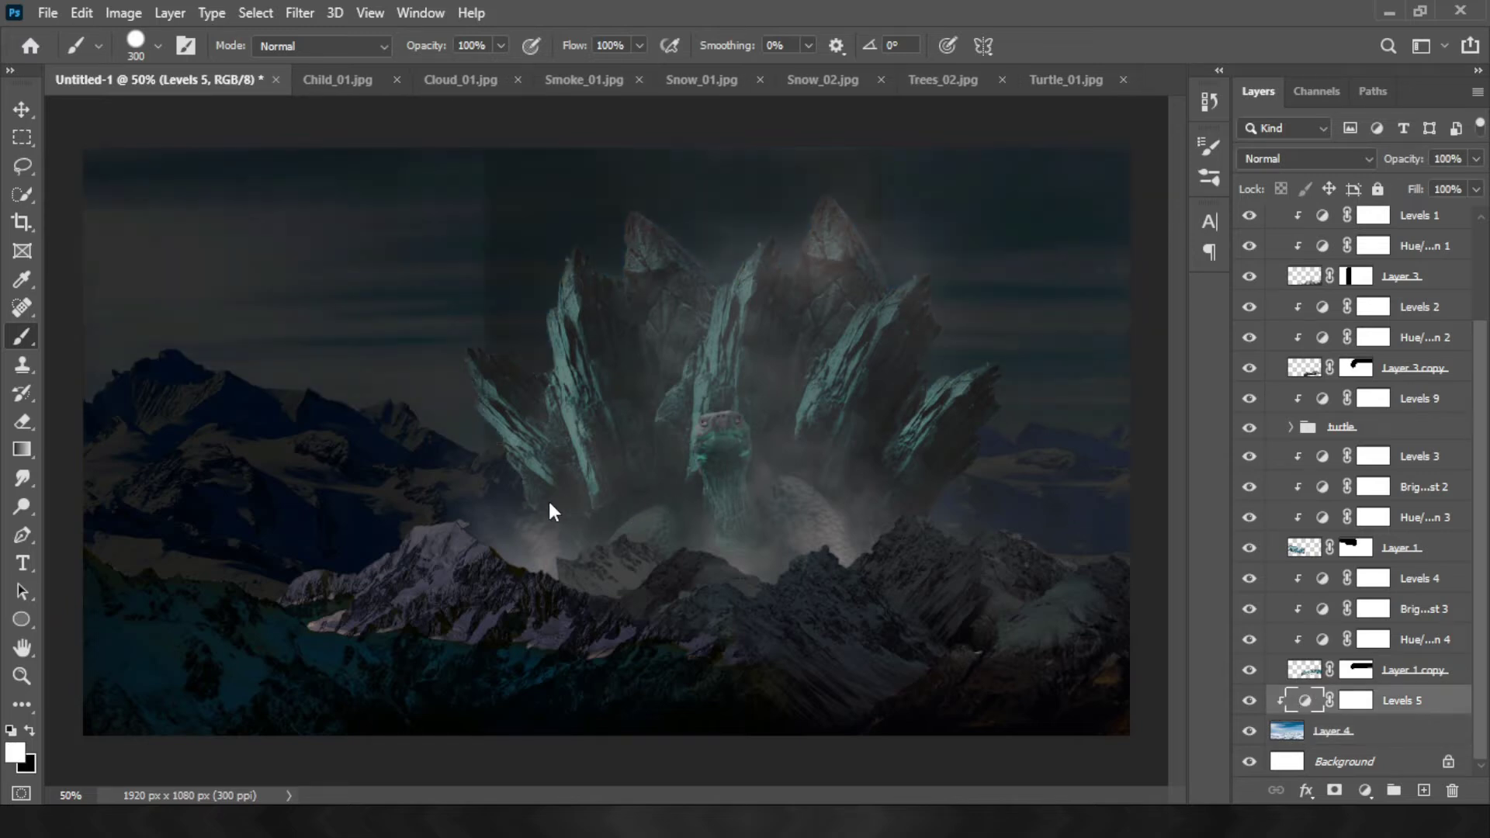
Add a clipped Levels 10 atop the mountain group and paint its mask with a soft 25% brush
scroll(1248, 312, "up", 3)
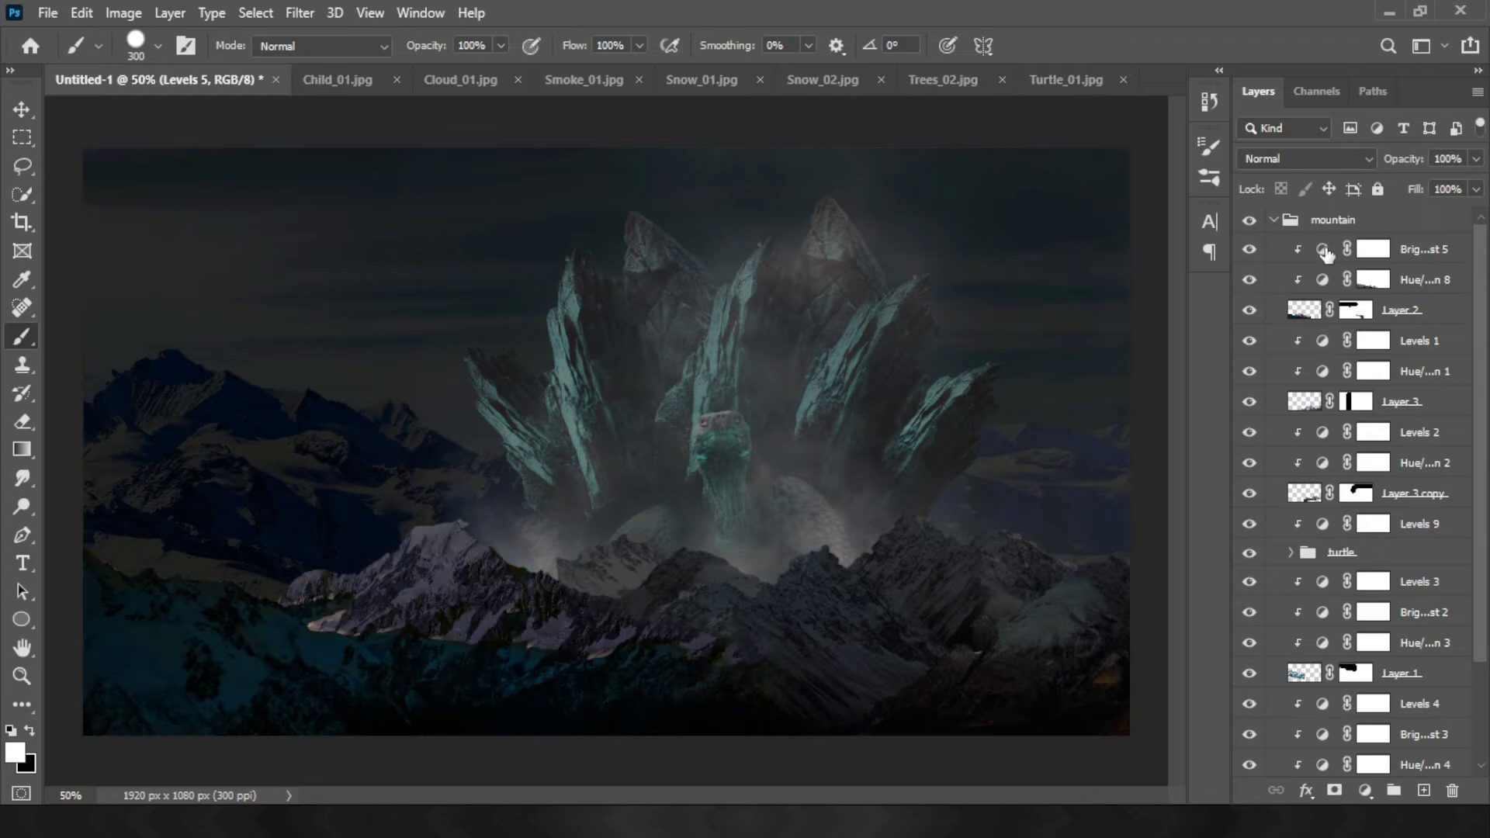
key("ctrl+alt+l")
key("ctrl+shift+bracketright")
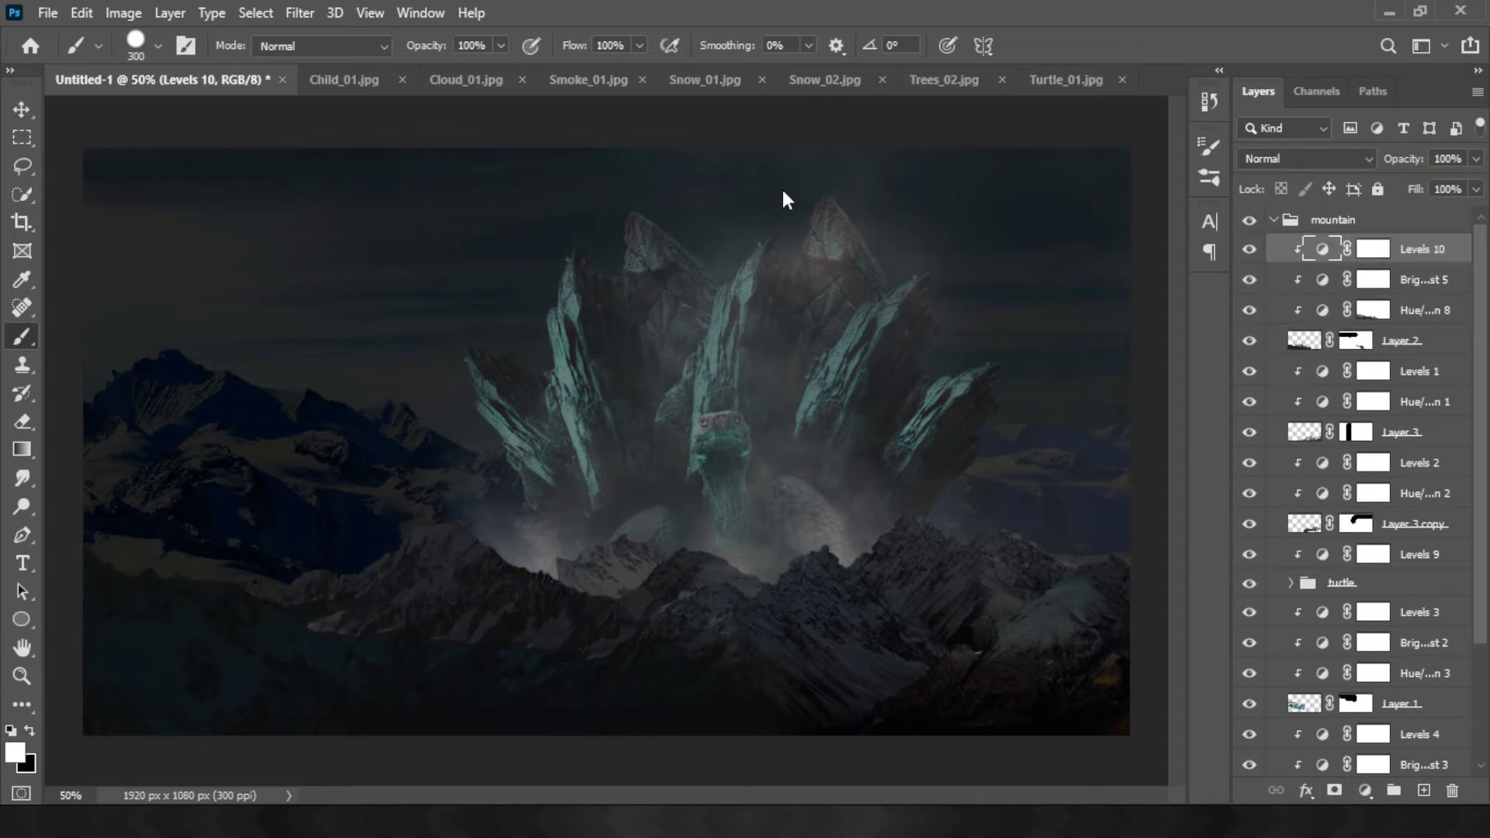
key("ctrl+backslash")
key("shift+bracketleft")
key("shift+bracketleft")
key("x")
key("2")
key("5")
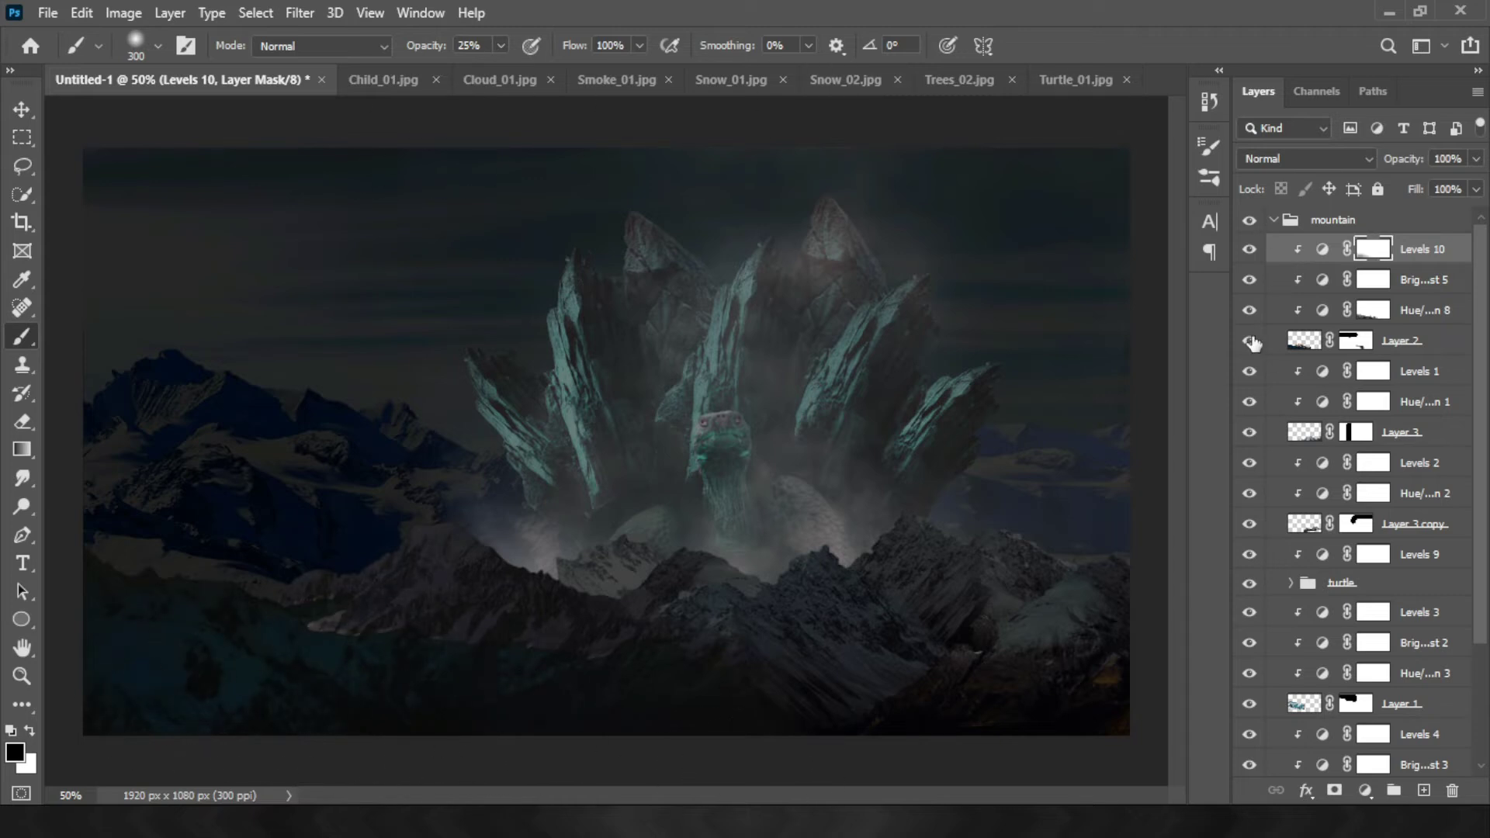
left_click(1303, 340)
key("x")
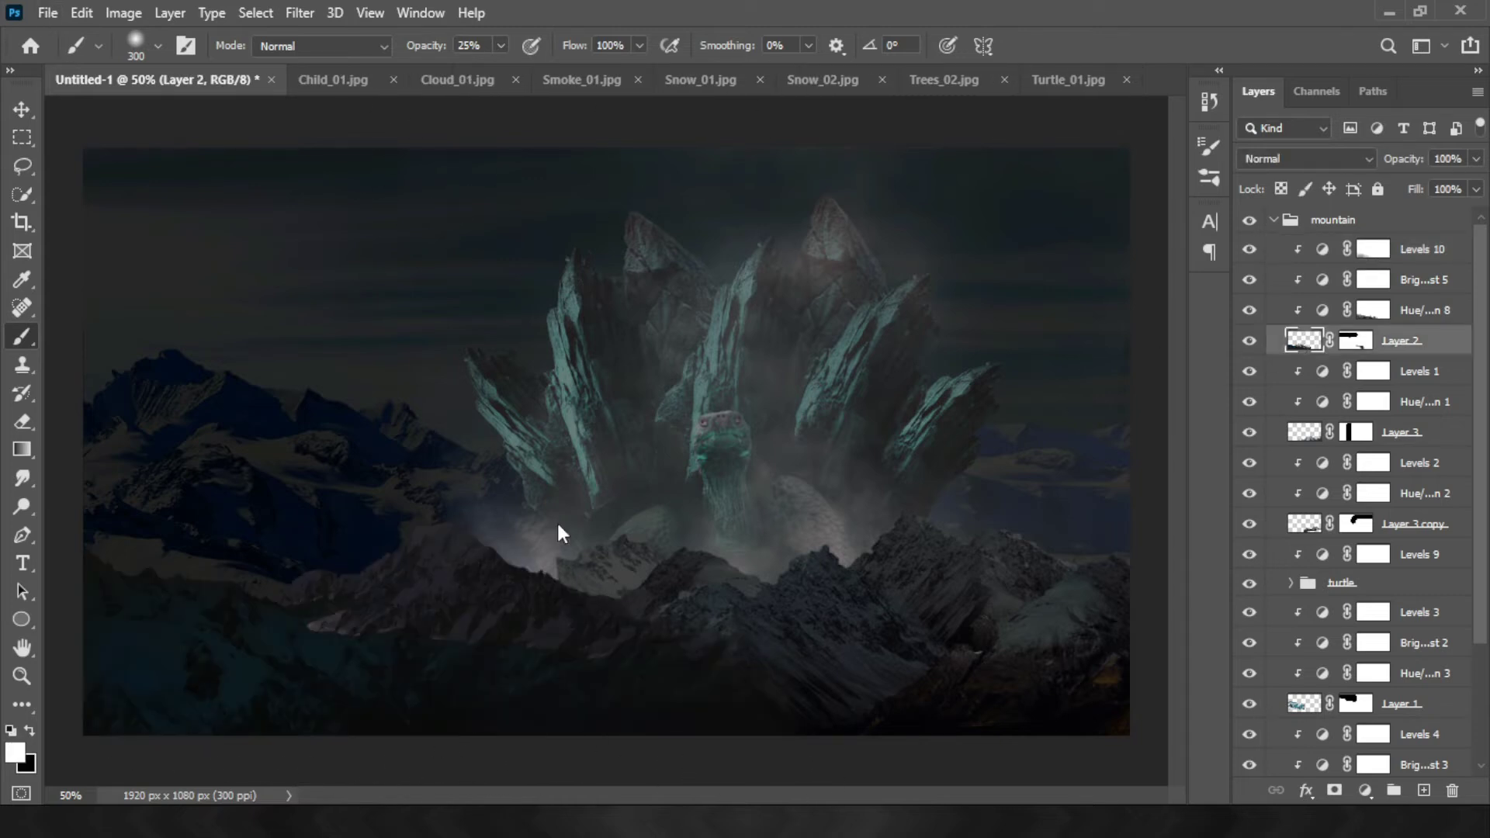
Select and copy the snowy mountain area from Mountain_02.jpg
left_click(24, 195)
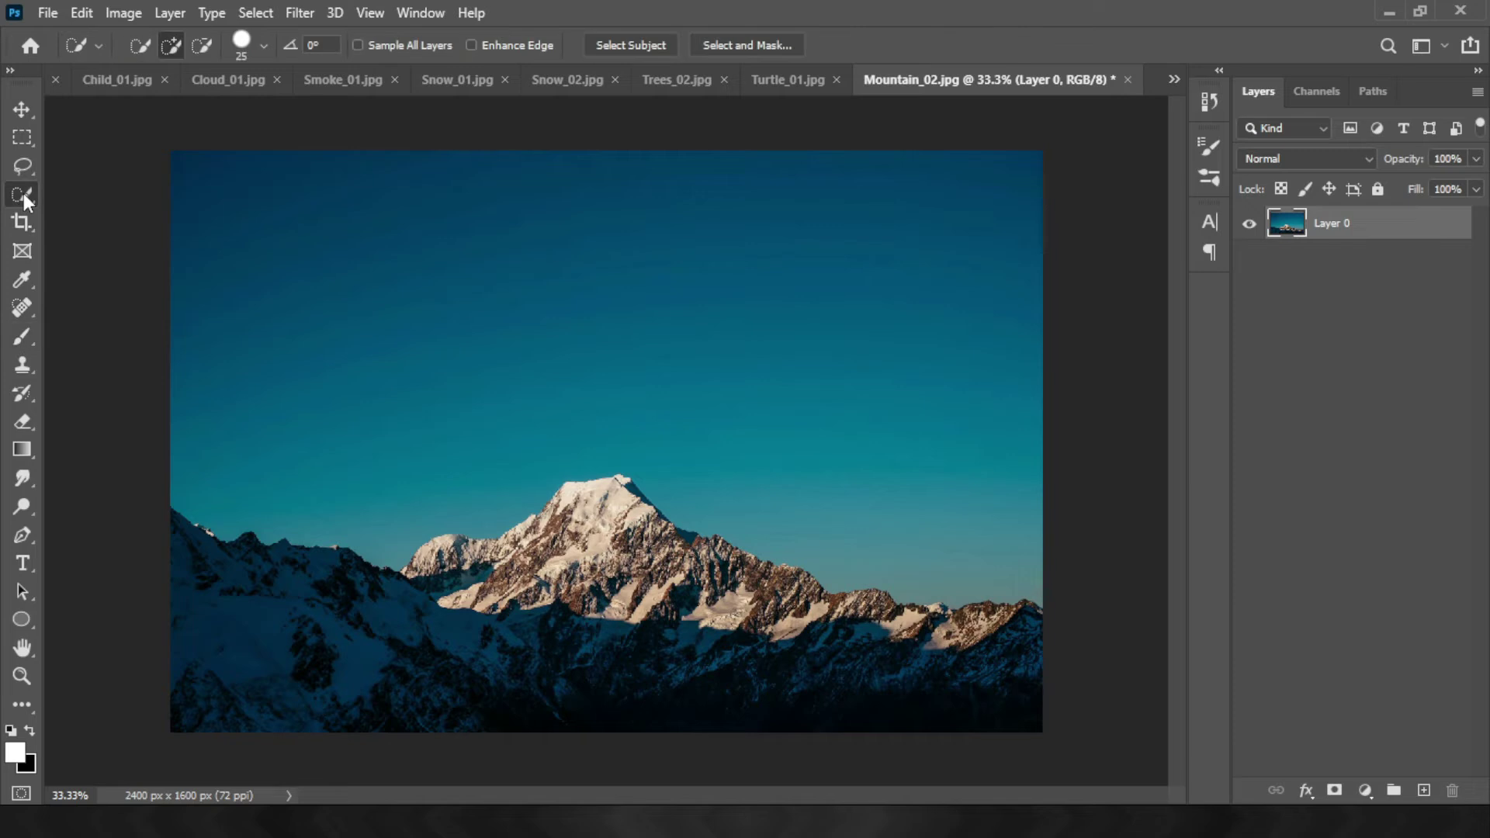
left_click_drag(220, 246, 842, 370)
key("Delete")
key("ctrl+z")
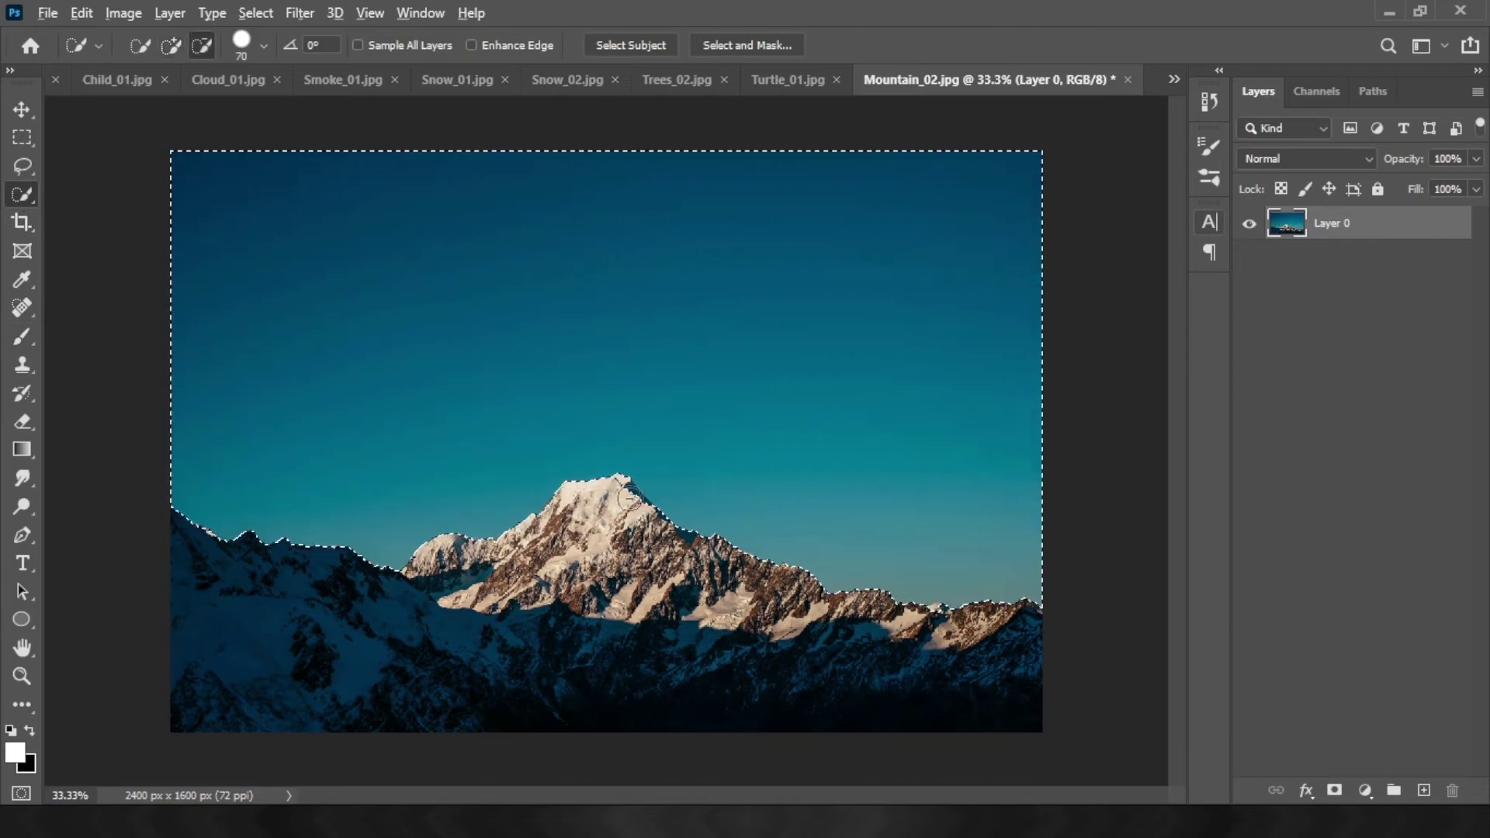
left_click(21, 137)
key("ctrl+shift+z")
left_click(459, 422)
left_click_drag(399, 381, 801, 699)
key("ctrl+j")
Paste the mountain into the composite, moving it lower right and enlarging it
key("ctrl+v")
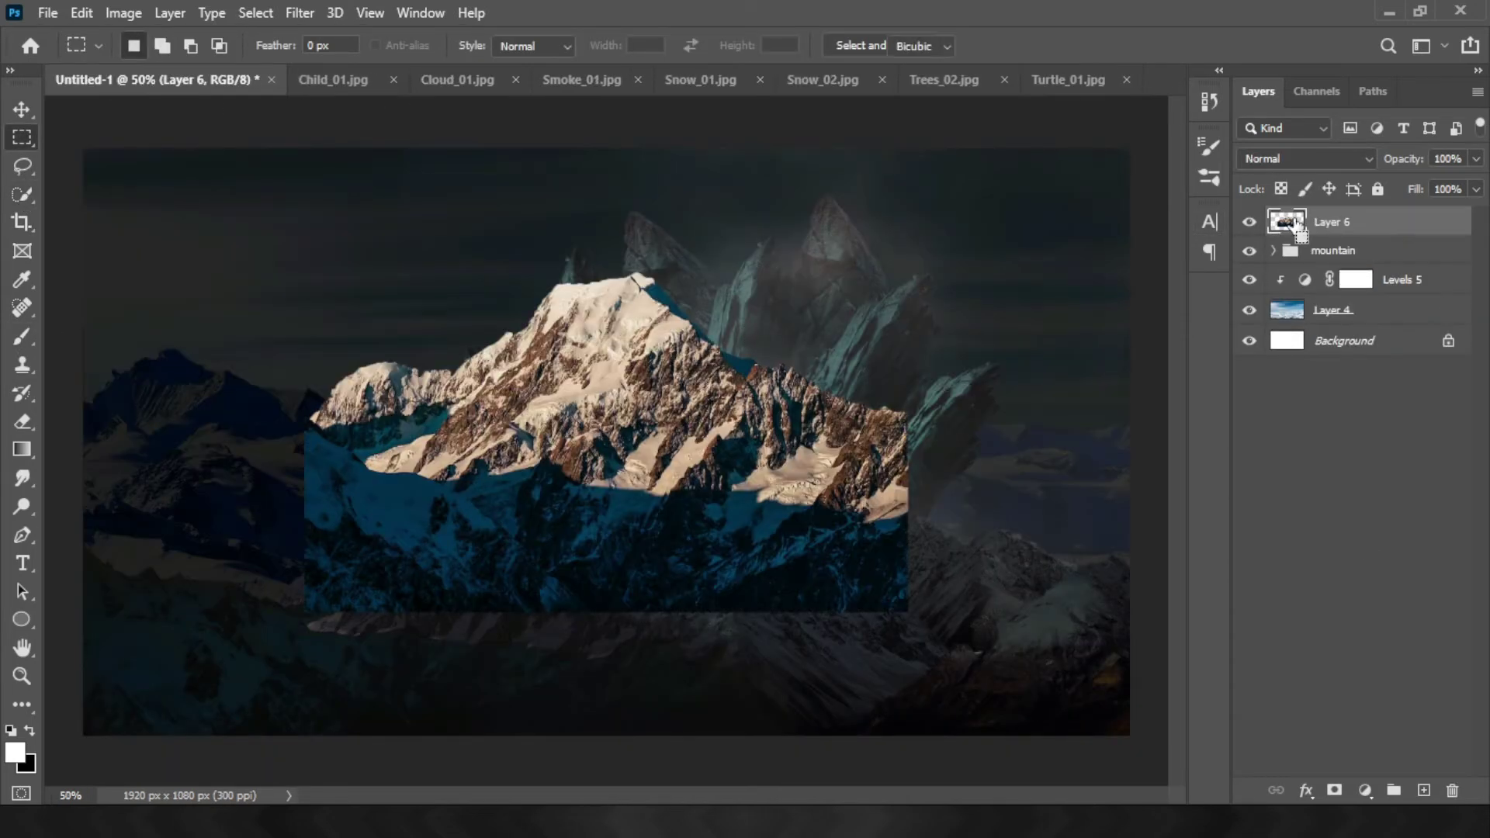
key("ctrl+t")
left_click_drag(606, 434, 892, 666)
left_click_drag(566, 773, 548, 759)
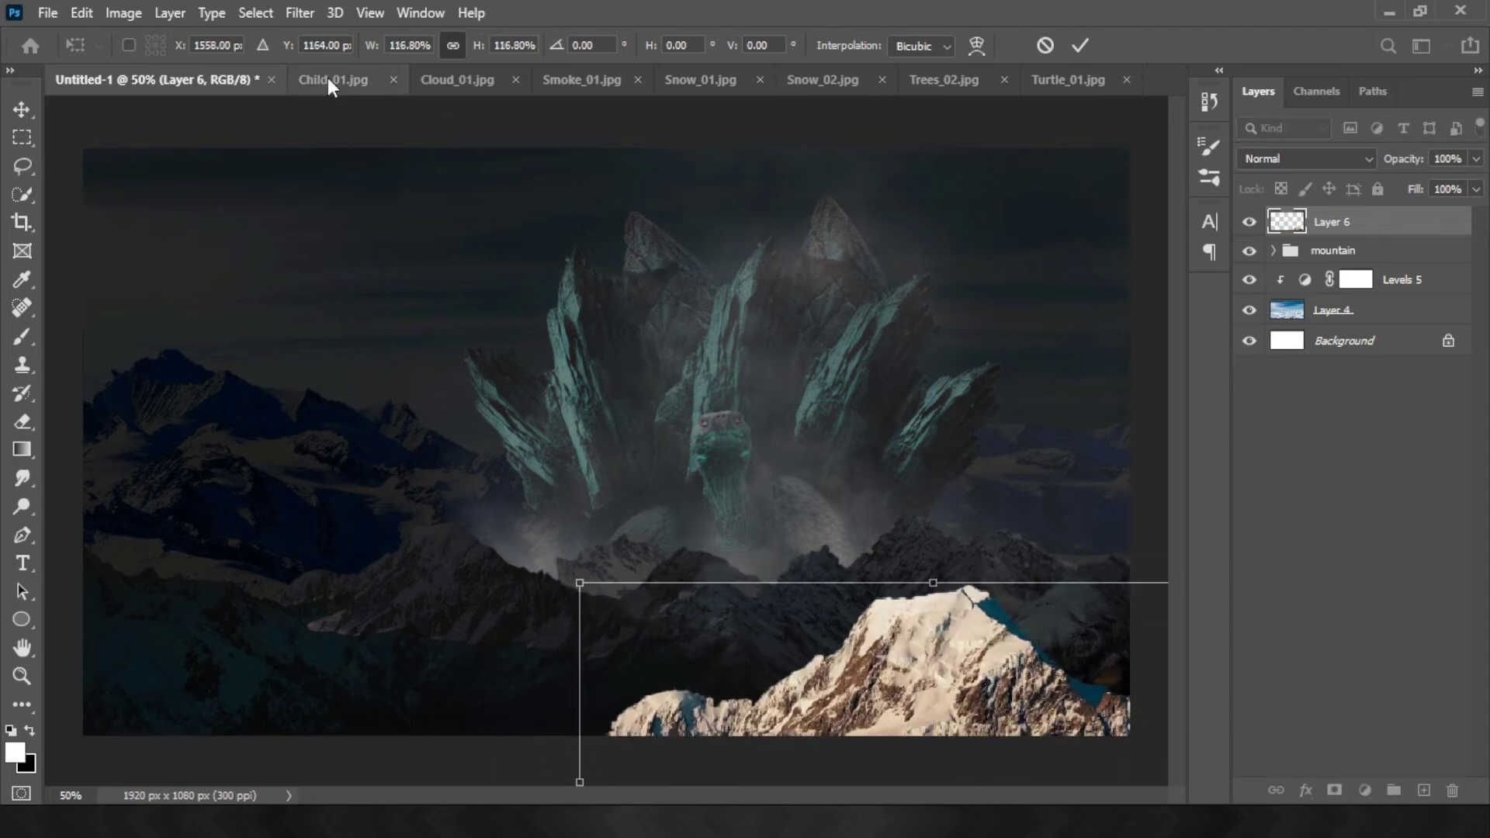
Copy the child from Child_01.jpg into the composite, moved up-right and scaled down
left_click(327, 78)
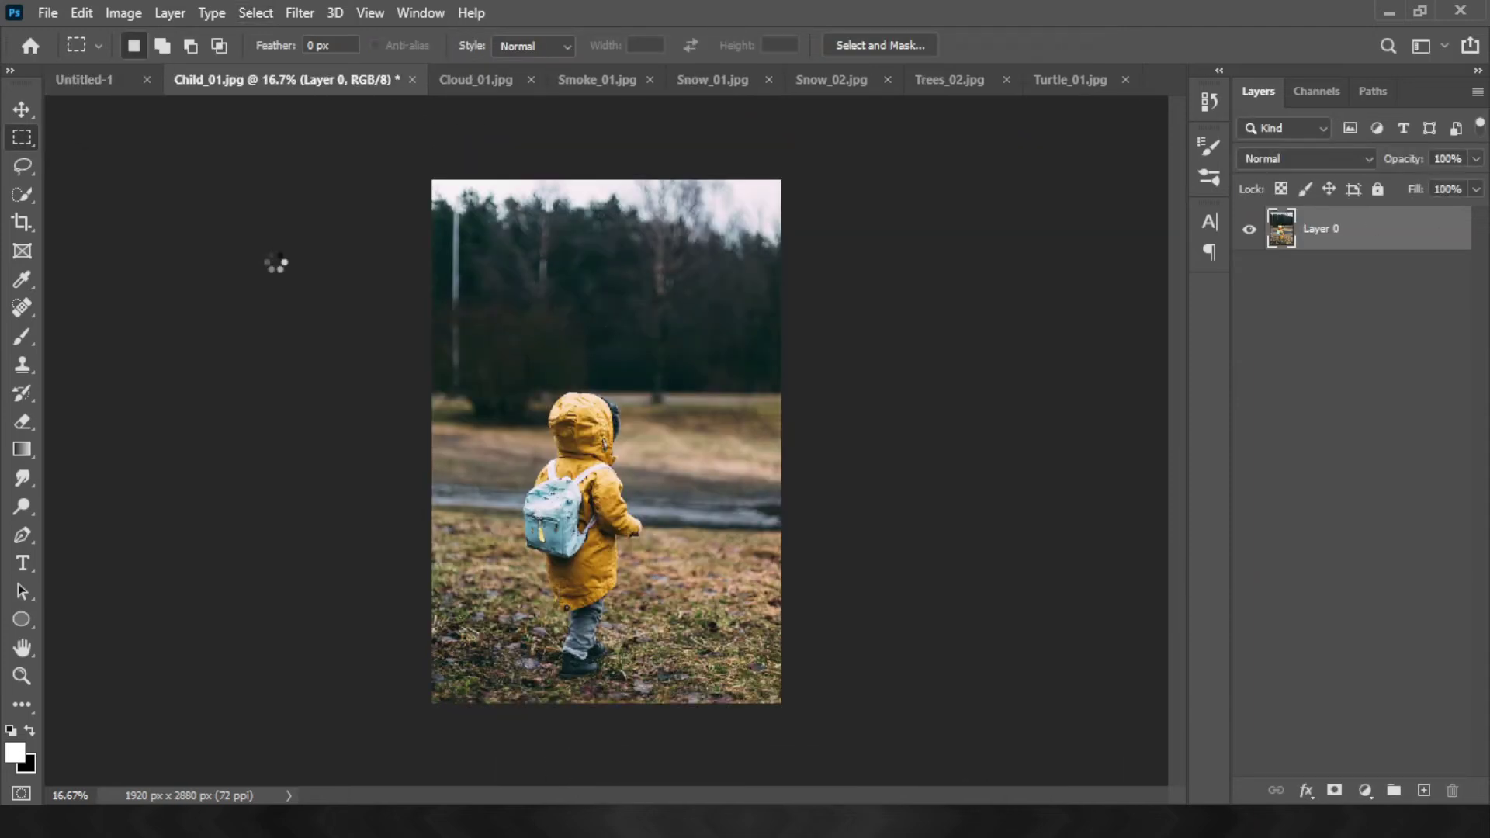
key("ctrl+j")
left_click(83, 79)
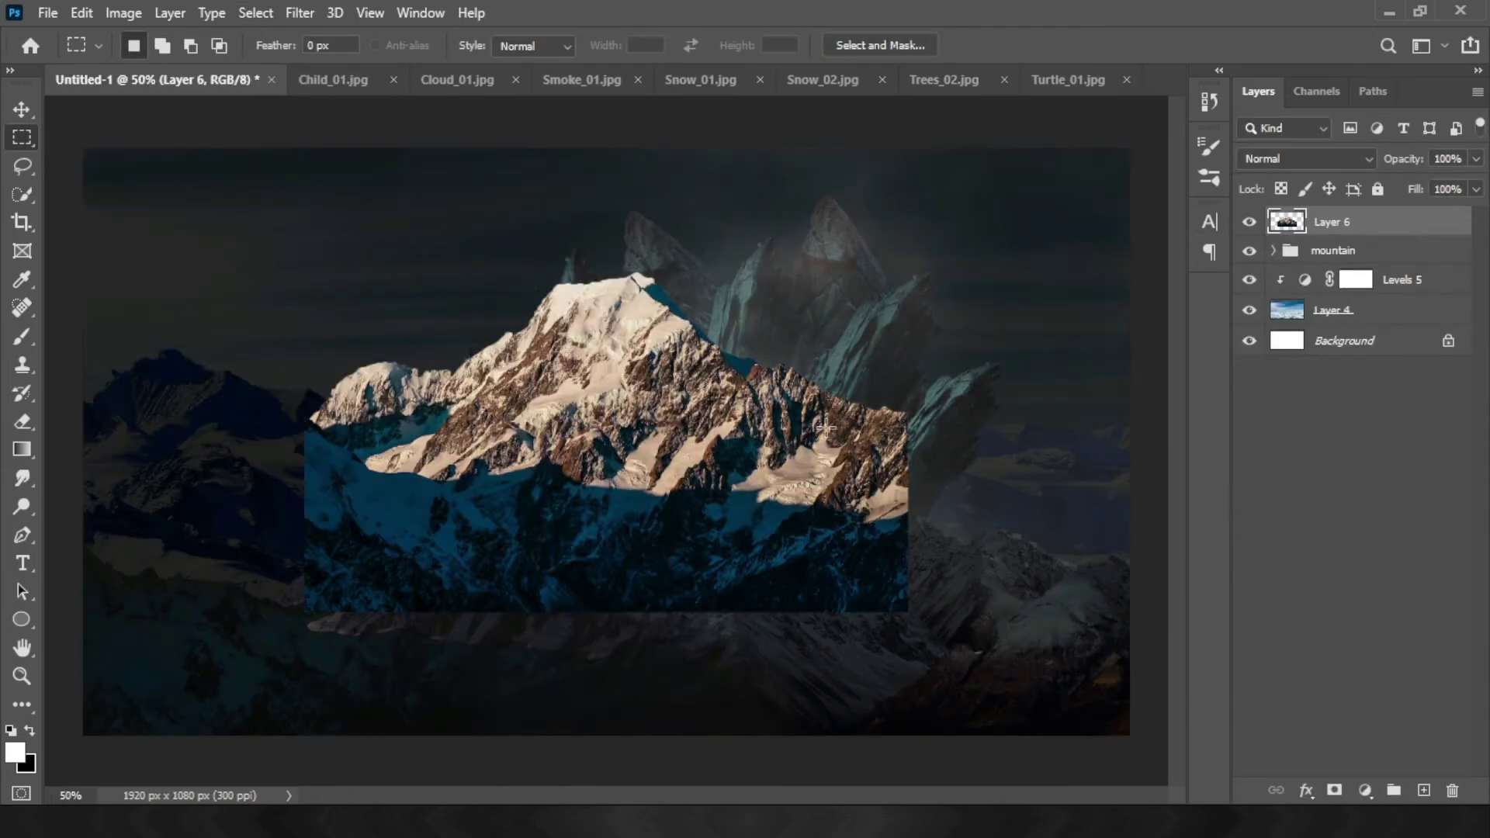
key("ctrl+v")
key("ctrl+t")
left_click_drag(699, 557, 961, 291)
left_click_drag(834, 221, 918, 356)
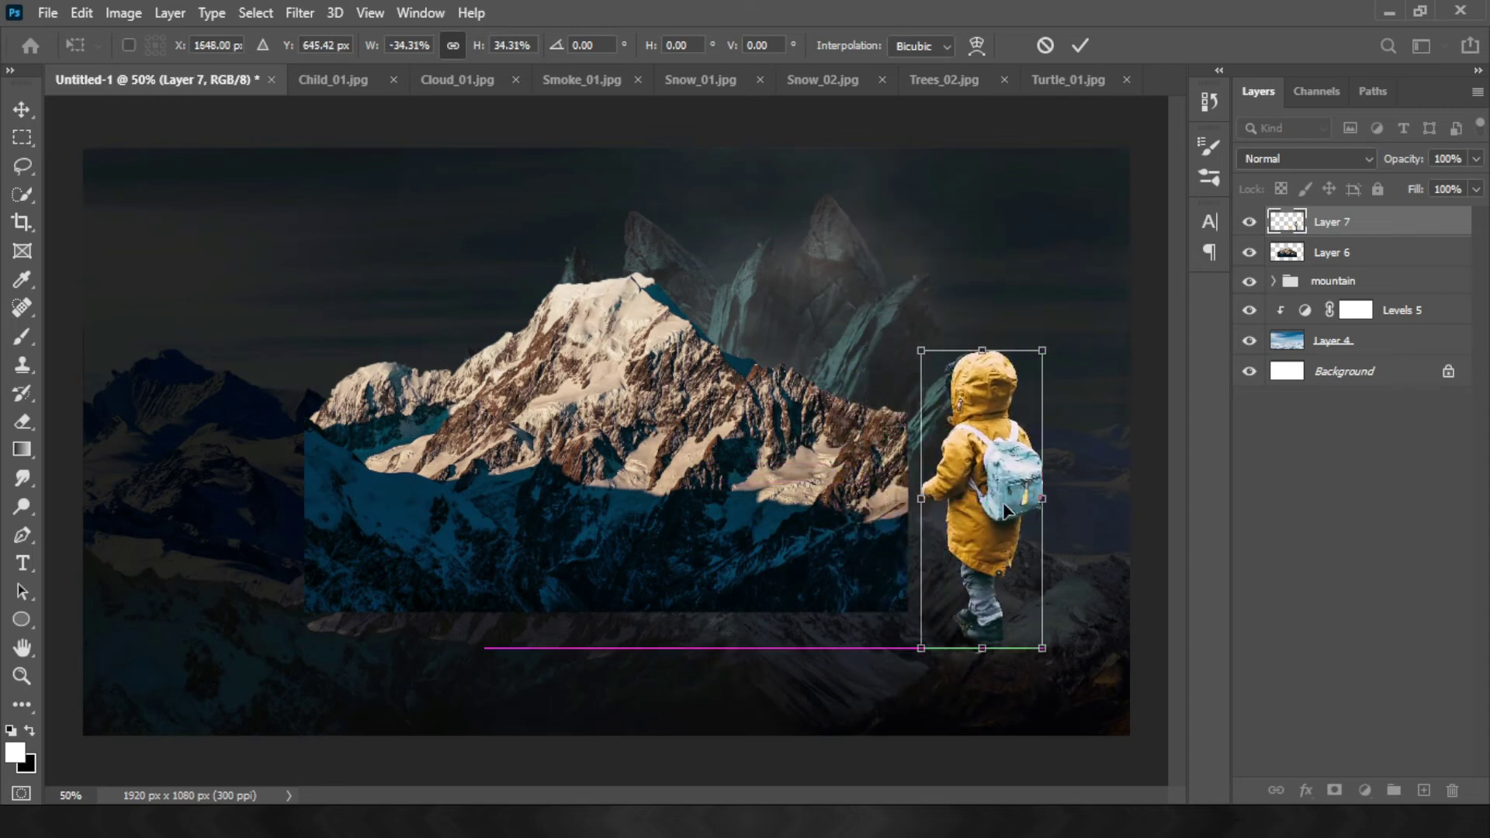
key("Return")
key("m")
Move the pasted mountain to the bottom-left, enlarged about 112% and rotated about 5 degrees
left_click(1248, 222)
left_click(1292, 256)
key("ctrl+t")
left_click_drag(605, 442, 458, 745)
left_click_drag(156, 575, 93, 566)
left_click_drag(787, 591, 734, 679)
key("Return")
left_click(1248, 222)
Flip the child horizontally, scale it down, and place it on the left peak
left_click(1331, 222)
key("ctrl+t")
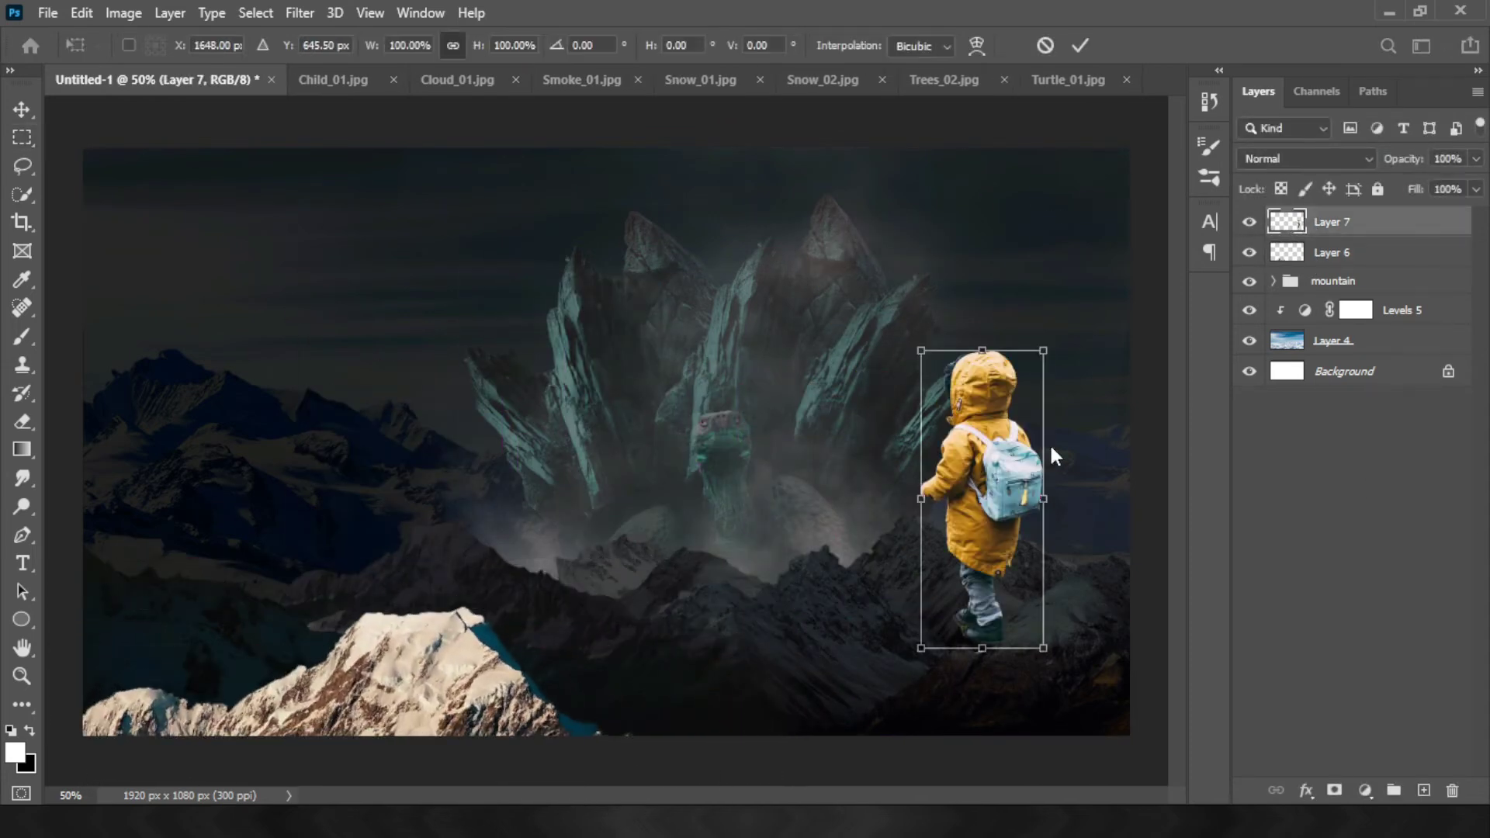
left_click_drag(981, 497, 419, 497)
left_click_drag(489, 345, 449, 461)
left_click_drag(411, 543, 407, 558)
key("Return")
left_click(1336, 582)
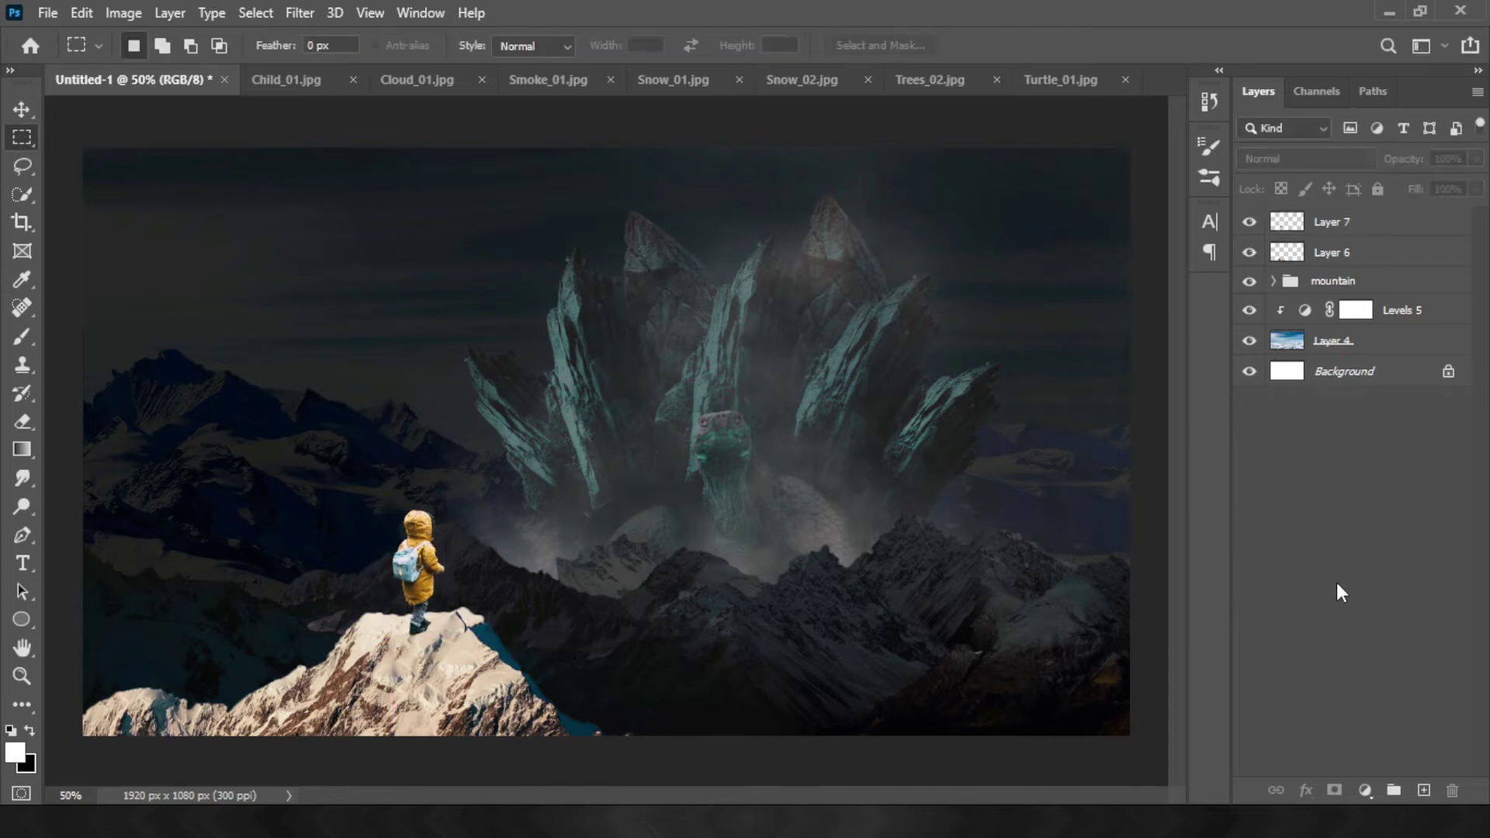
Zoom in on the child and add a Hue/Saturation adjustment for the peak
key("ctrl+plus")
mouse_move(585, 638)
left_mouse_down()
mouse_move(822, 494)
mouse_move(785, 495)
left_mouse_up()
left_click(1364, 790)
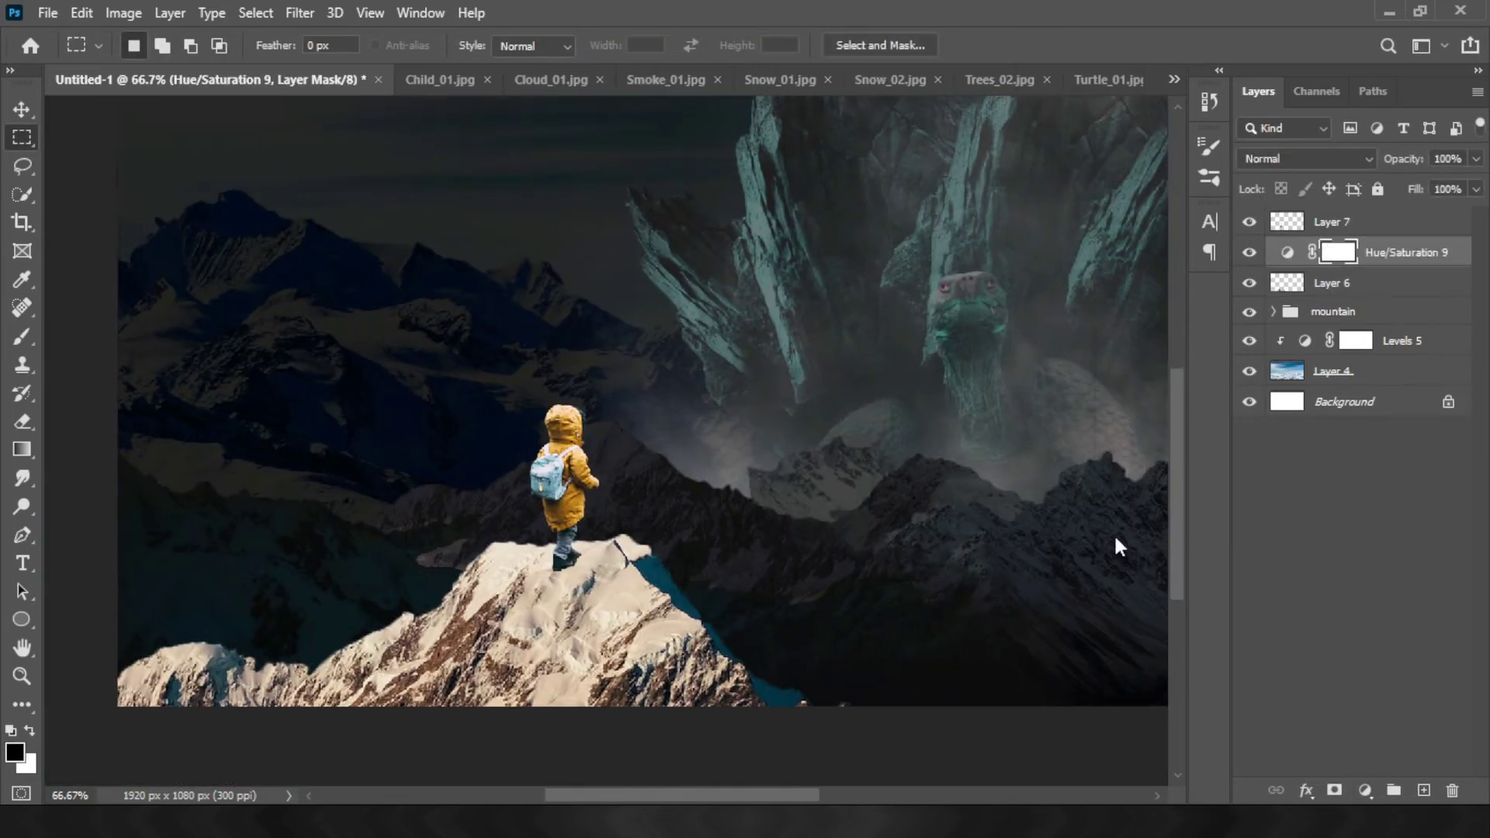
Shift the foreground peak's hue to teal and turn the child's yellow coat teal
mouse_move(919, 357)
left_mouse_down()
mouse_move(1014, 361)
mouse_move(839, 458)
mouse_move(815, 454)
left_mouse_up()
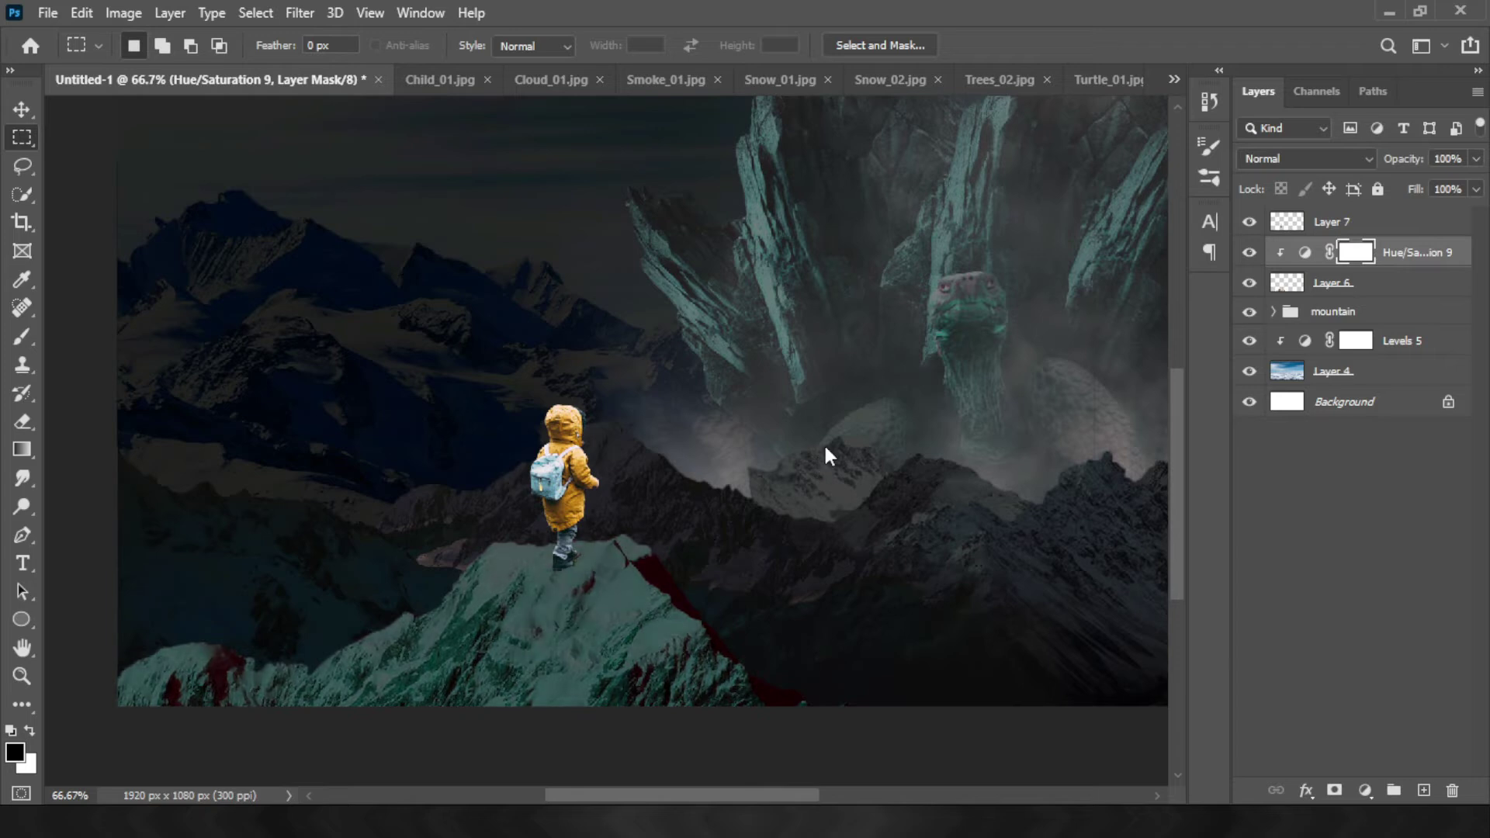
left_click(1366, 222)
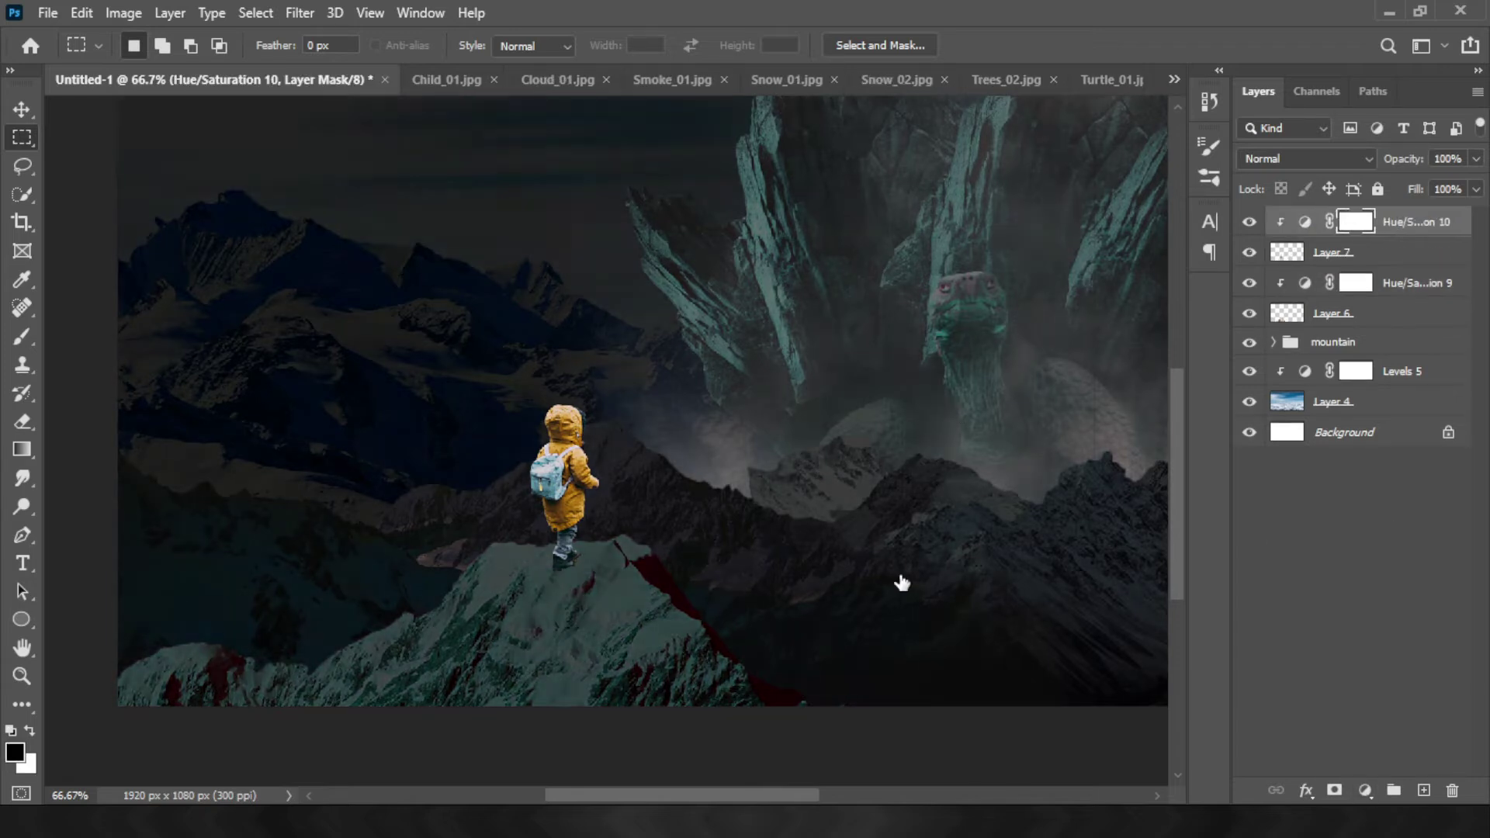
left_click_drag(947, 406, 1019, 380)
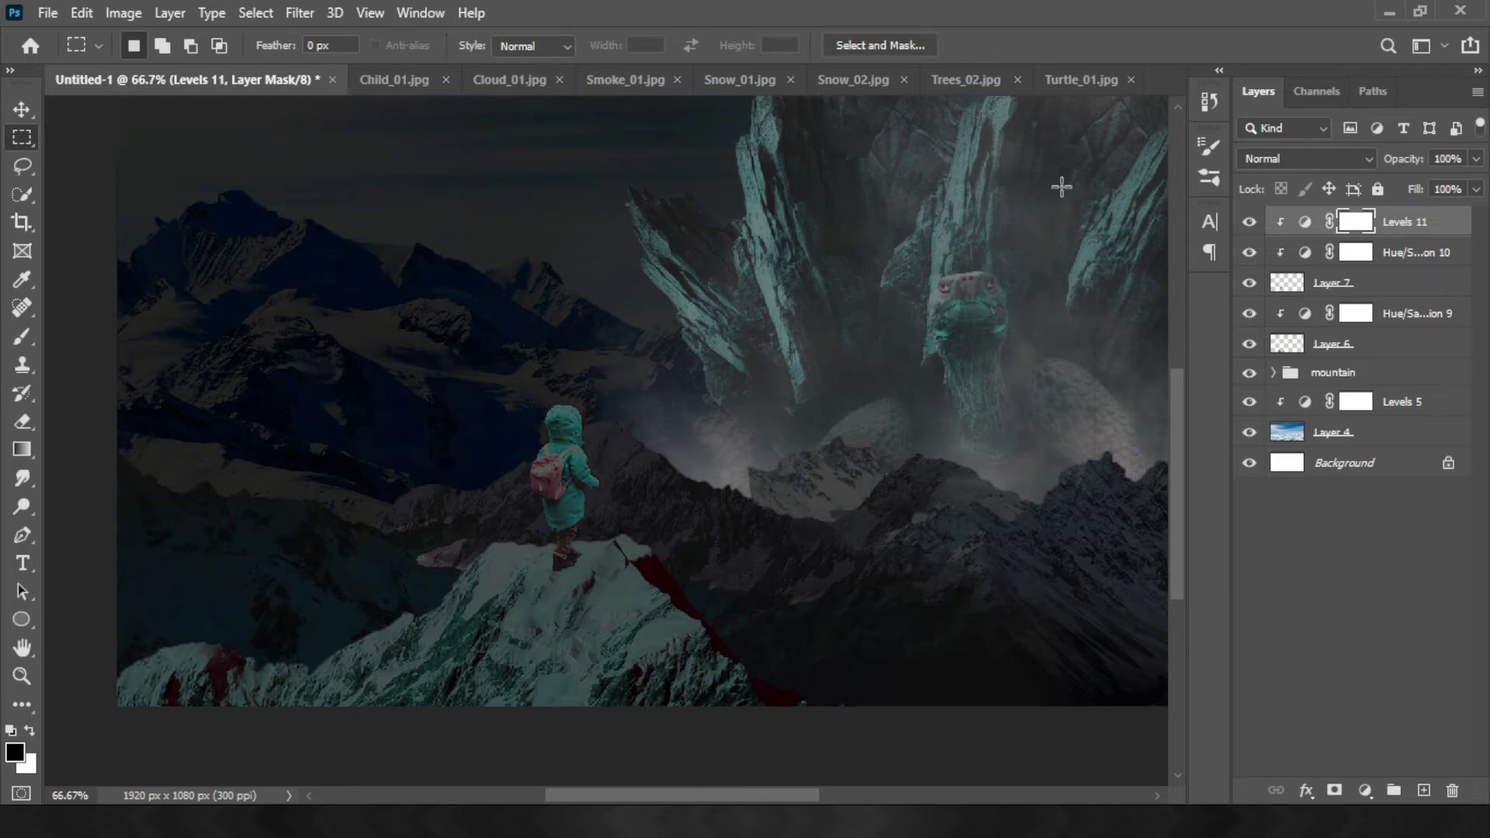
Add clipped Levels and Brightness/Contrast adjustments over the peak
left_click(1307, 315)
left_click(1365, 790)
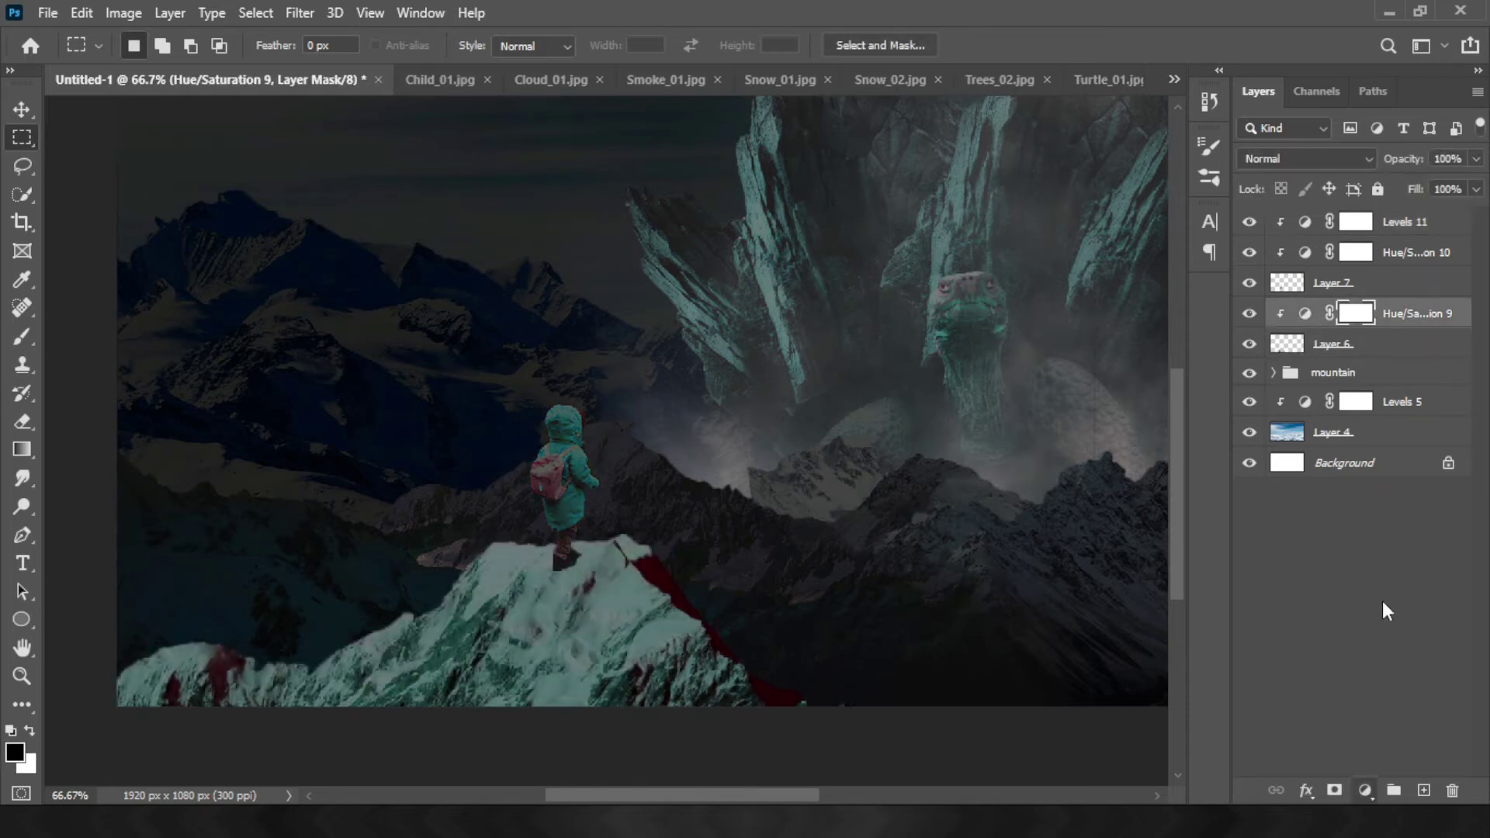
left_click(1381, 601)
left_click(1365, 790)
left_click(1385, 570)
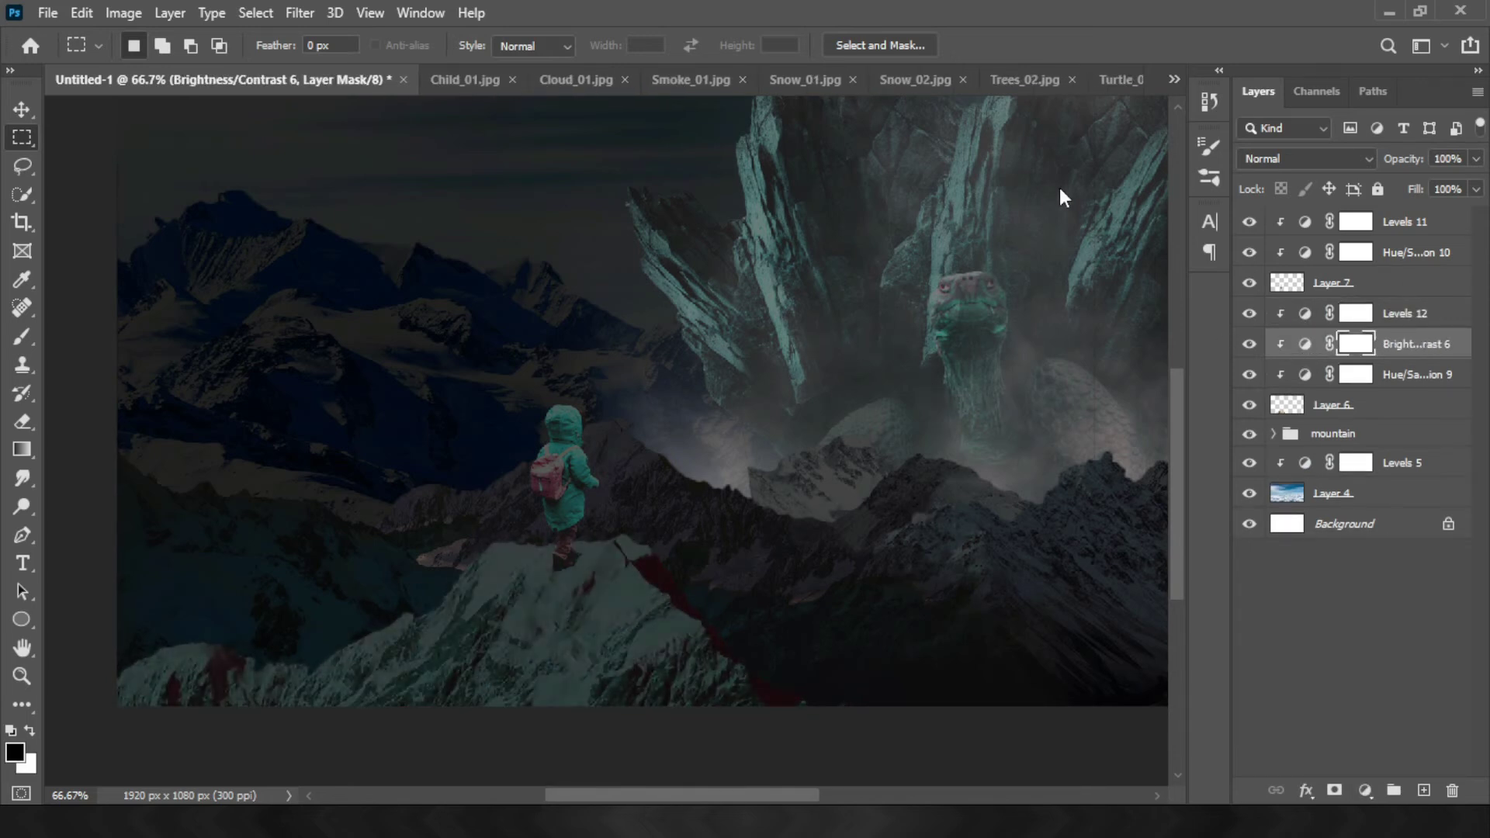
Target the Levels 12 and Levels 11 masks, then create an empty Layer 8 on top
key("alt+bracketright")
key("x")
scroll(1149, 311, "up", 1)
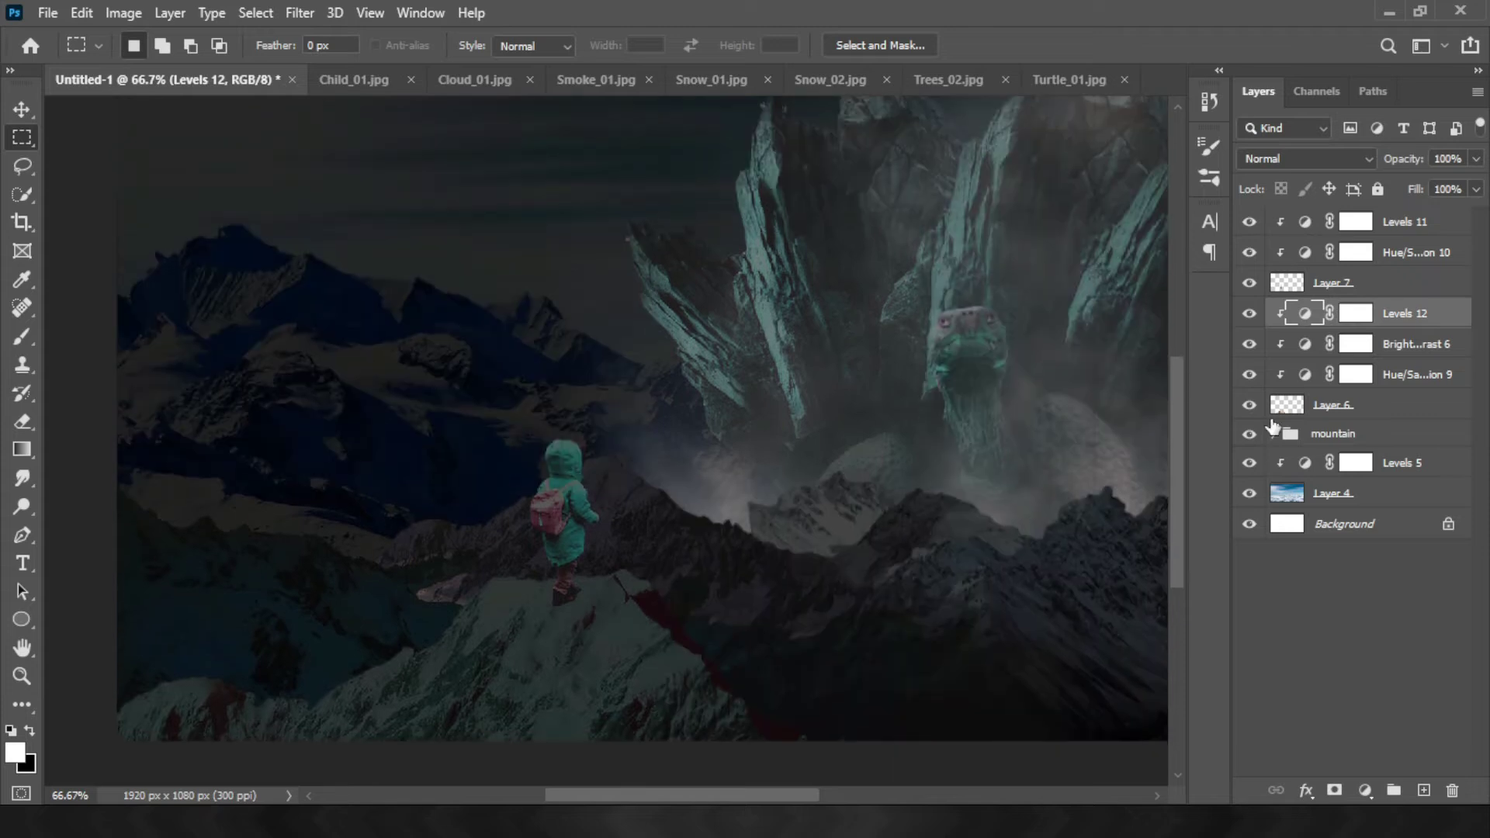
left_click(1285, 285)
left_click(1266, 222)
key("x")
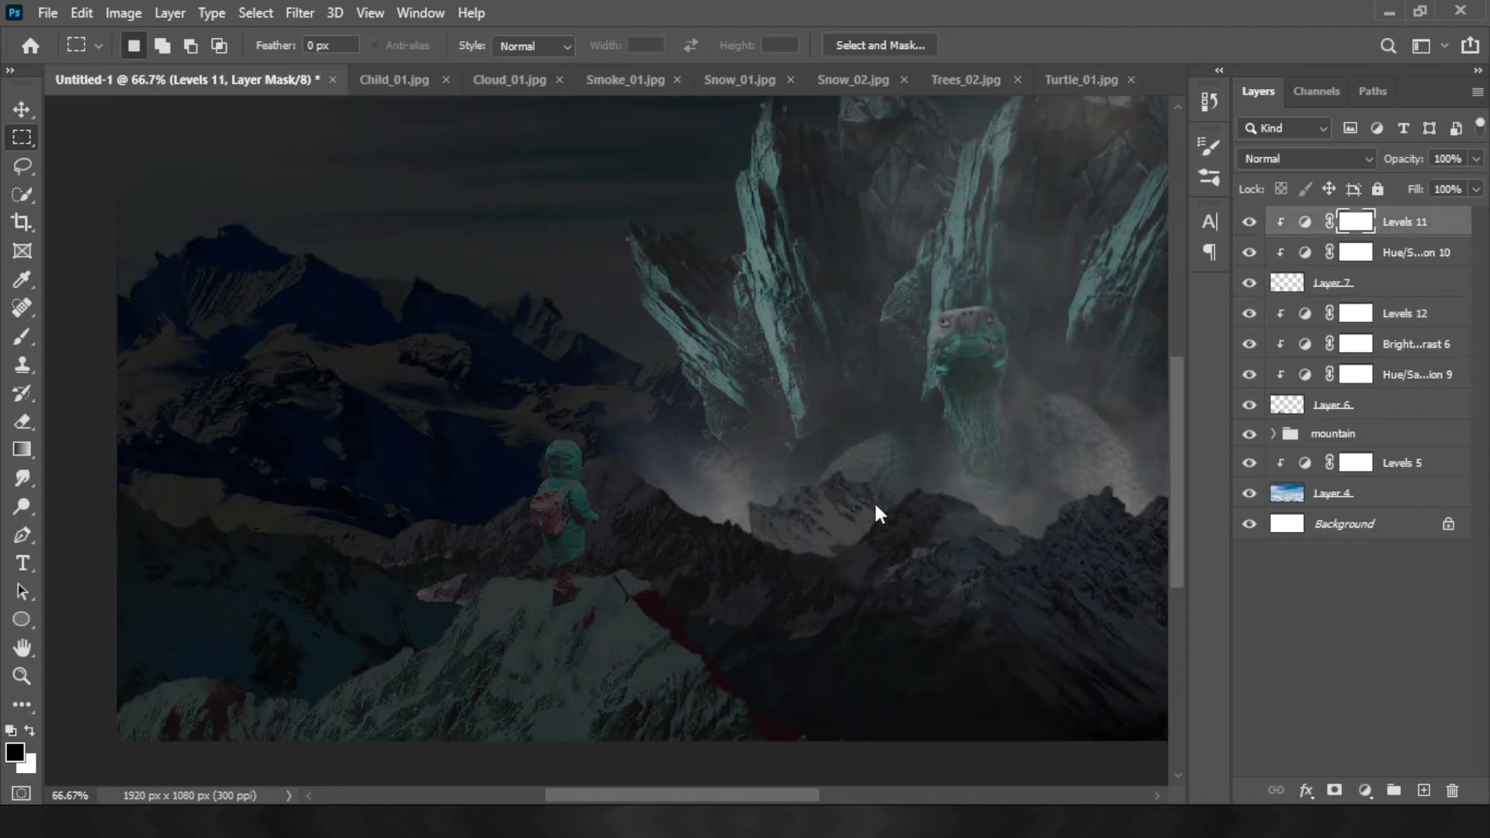
key("alt+bracketleft")
key("ctrl+shift+alt+n")
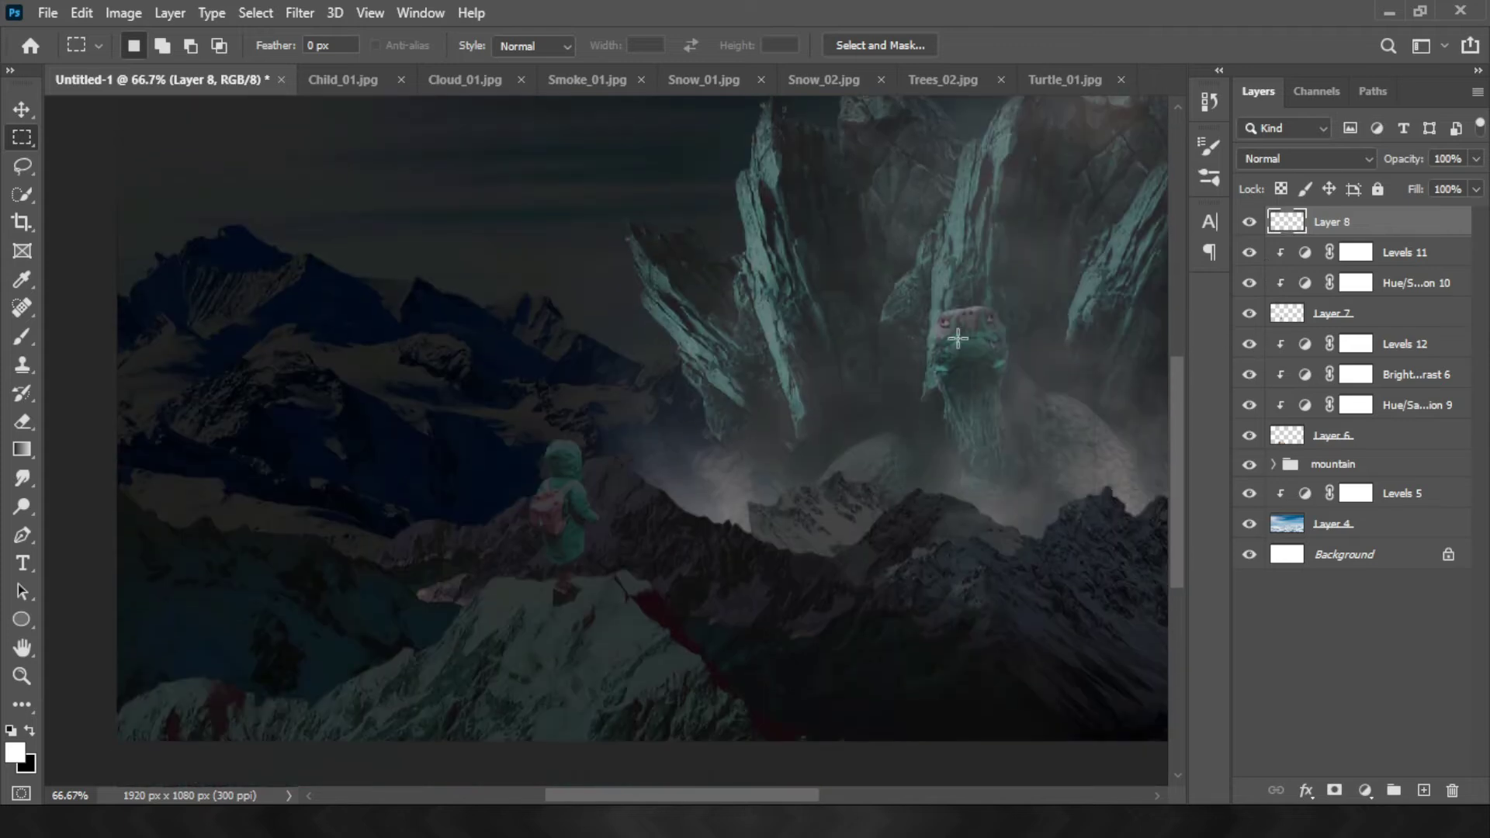
Rename Layer 7 to 'child', nudge it left, and add a radial streaked Gradient Fill
left_click(1296, 317)
type("child")
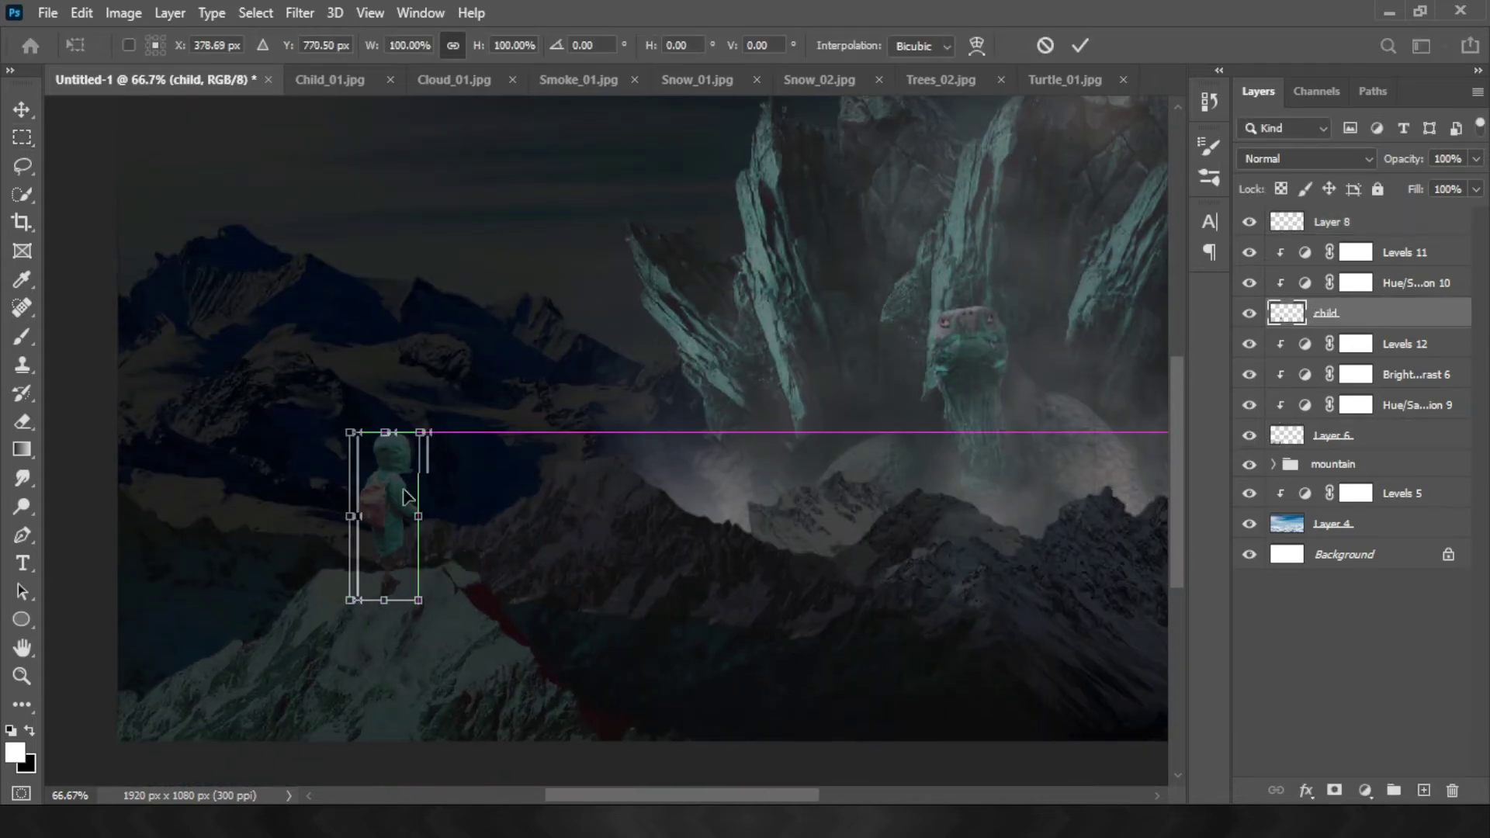
left_click(1288, 225)
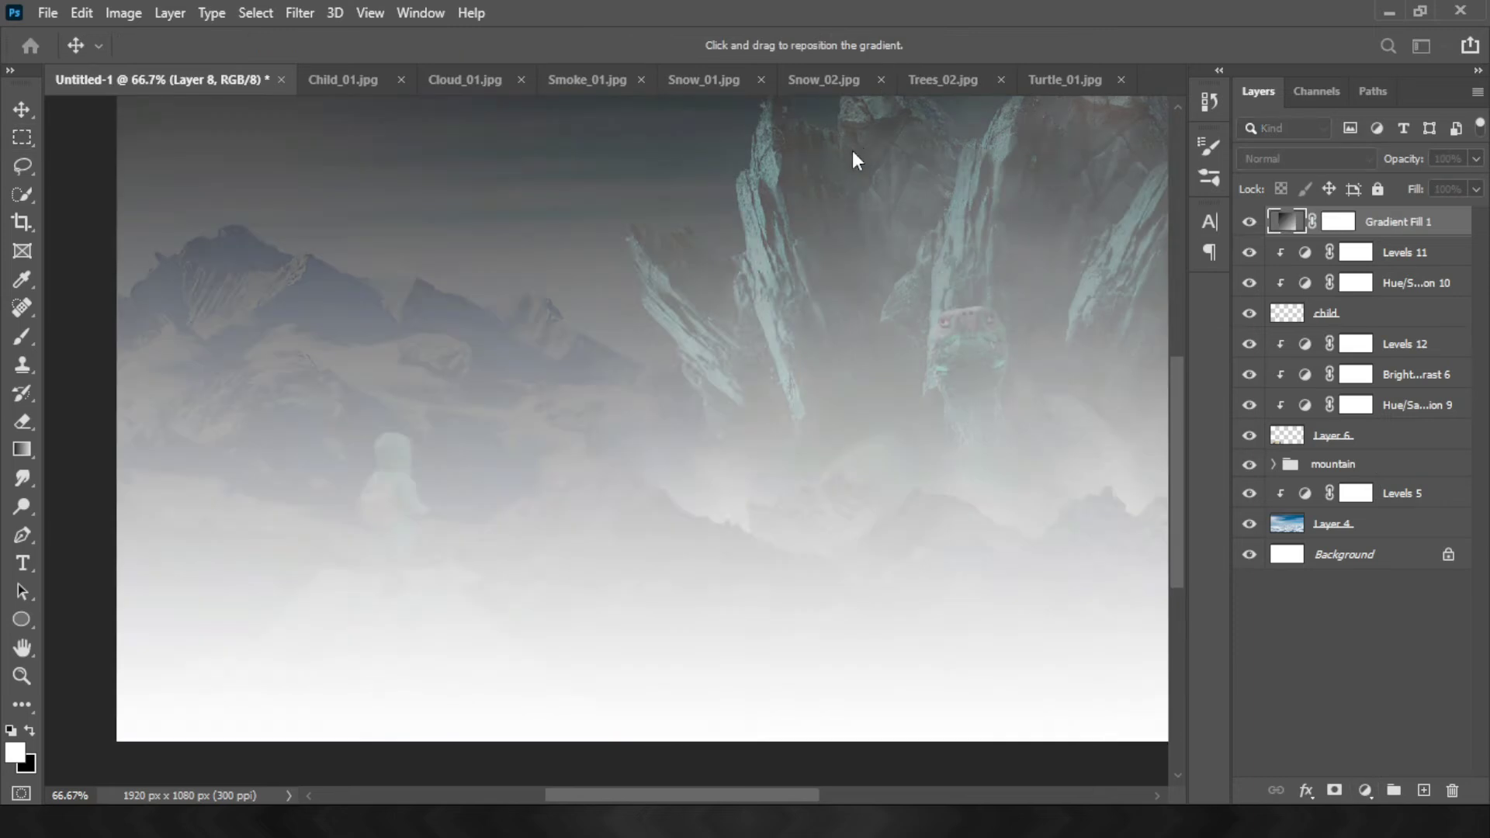
left_click_drag(852, 151, 992, 108)
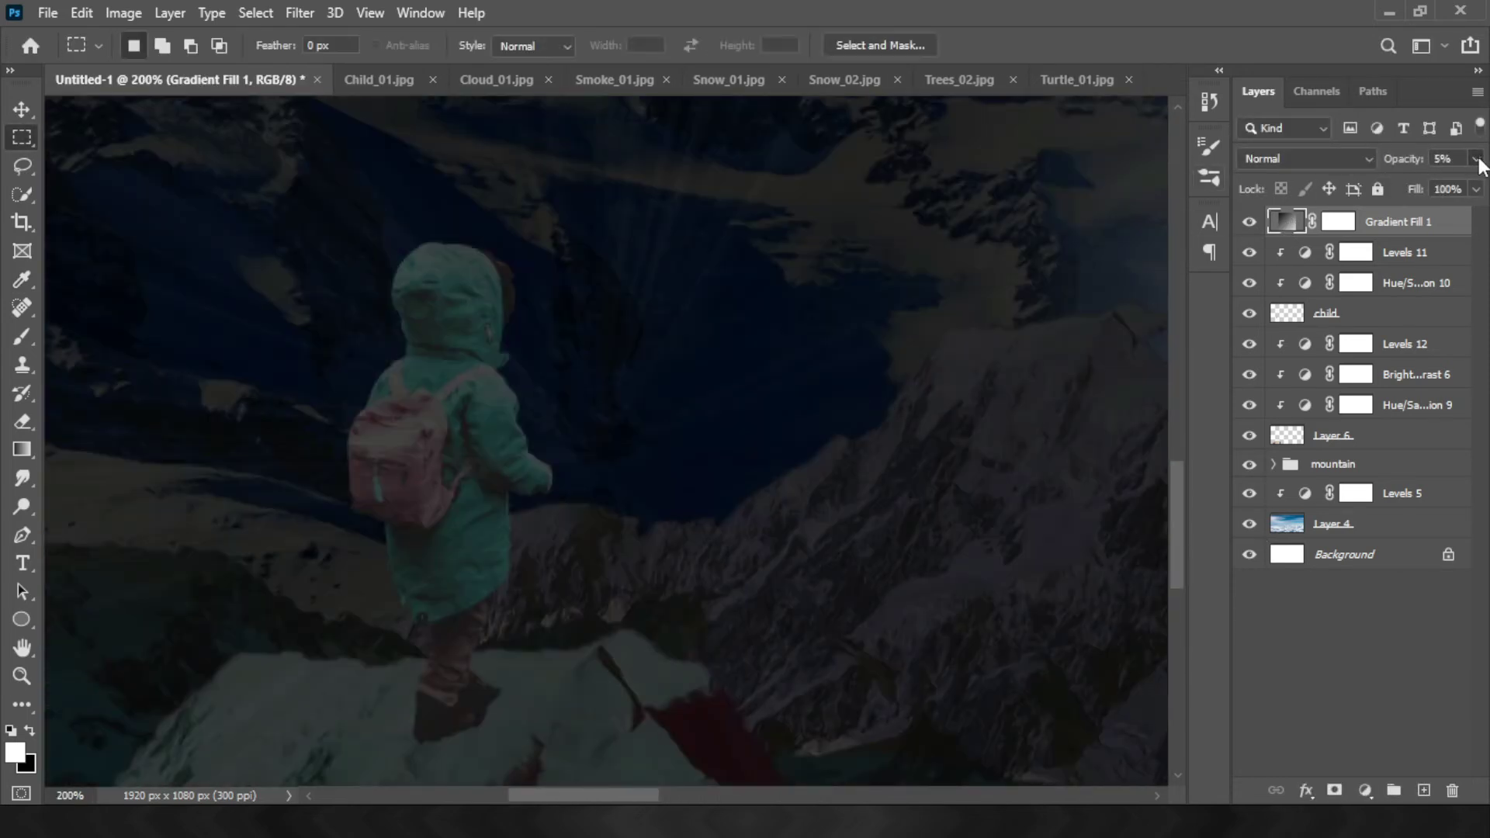
Move the Gradient Fill light rays' source upward and soften them
double_click(1297, 224)
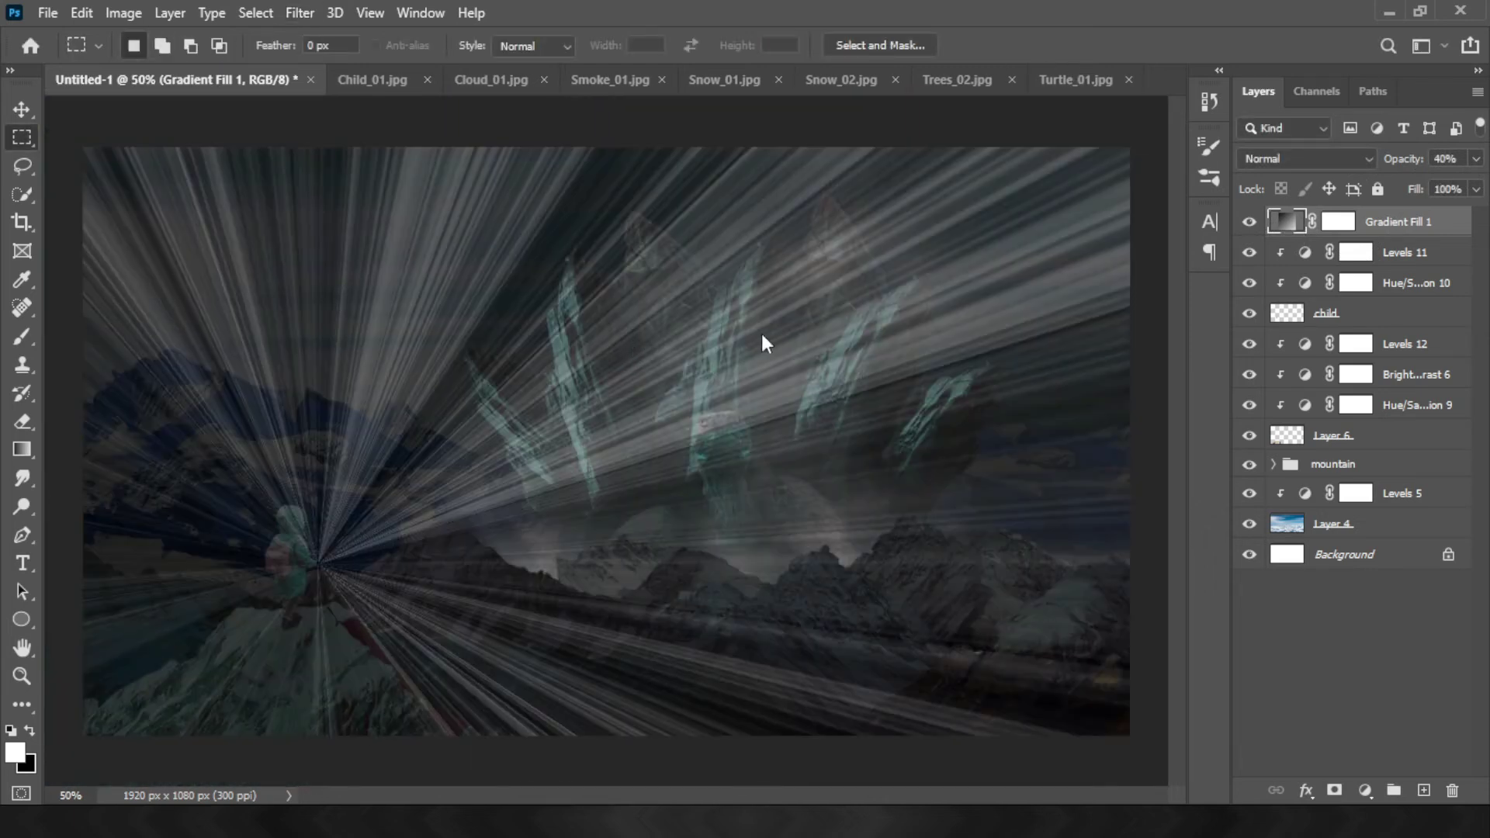
left_click_drag(845, 443, 828, 442)
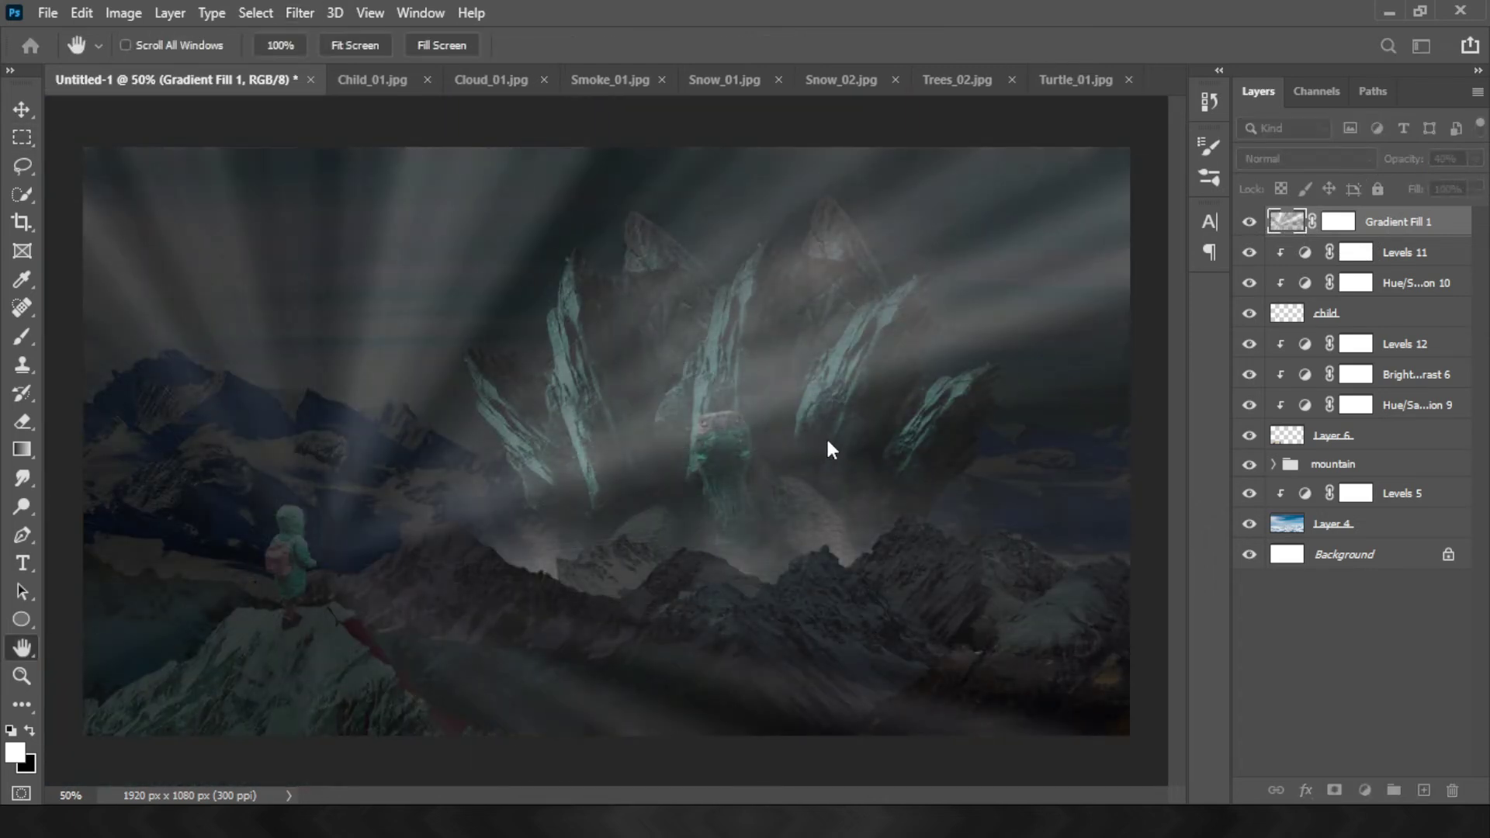
key("Return")
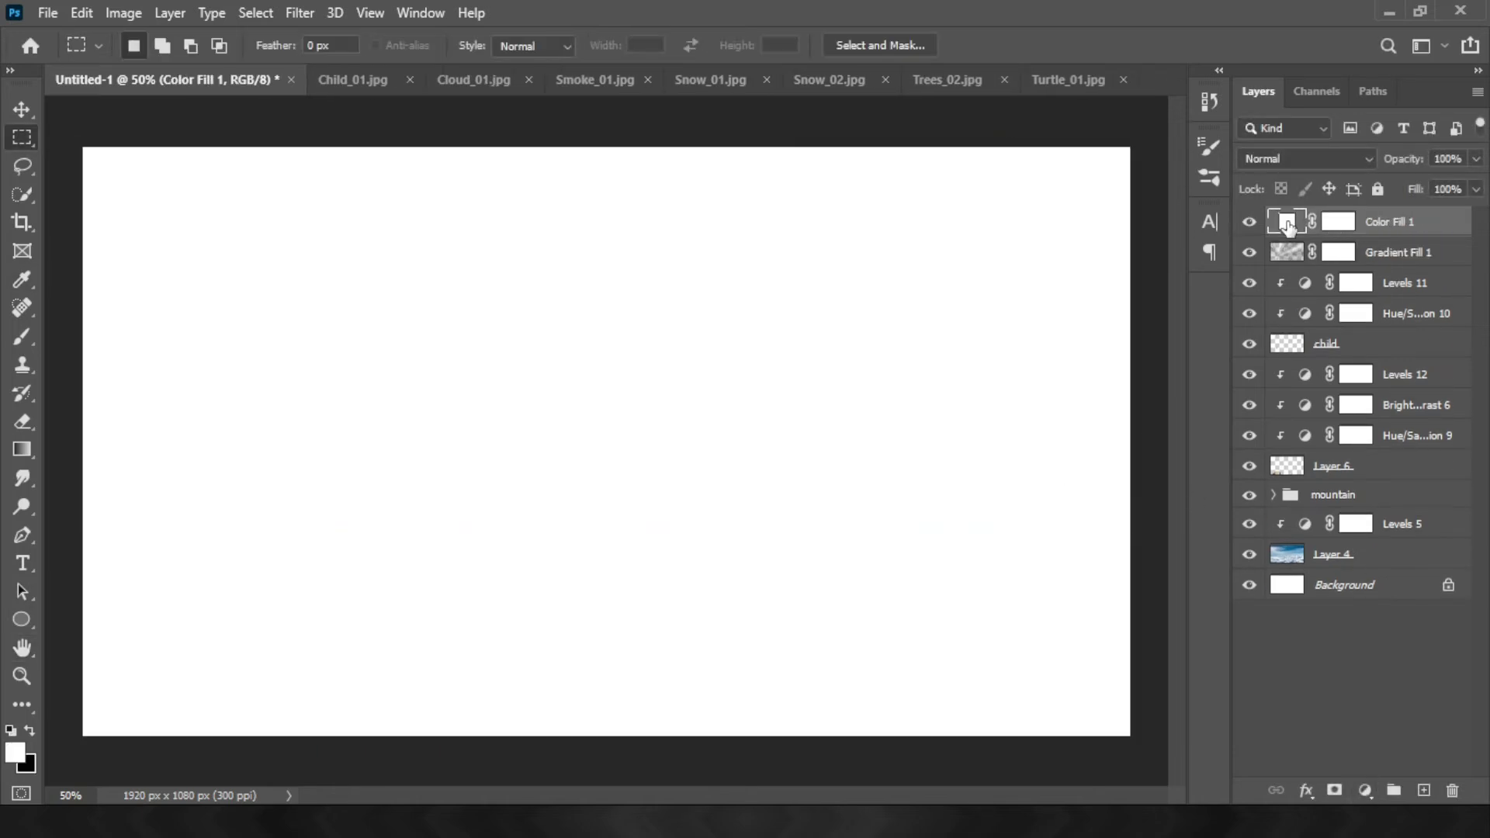
Set Color Fill 1 to a yellow-green tint
double_click(1293, 224)
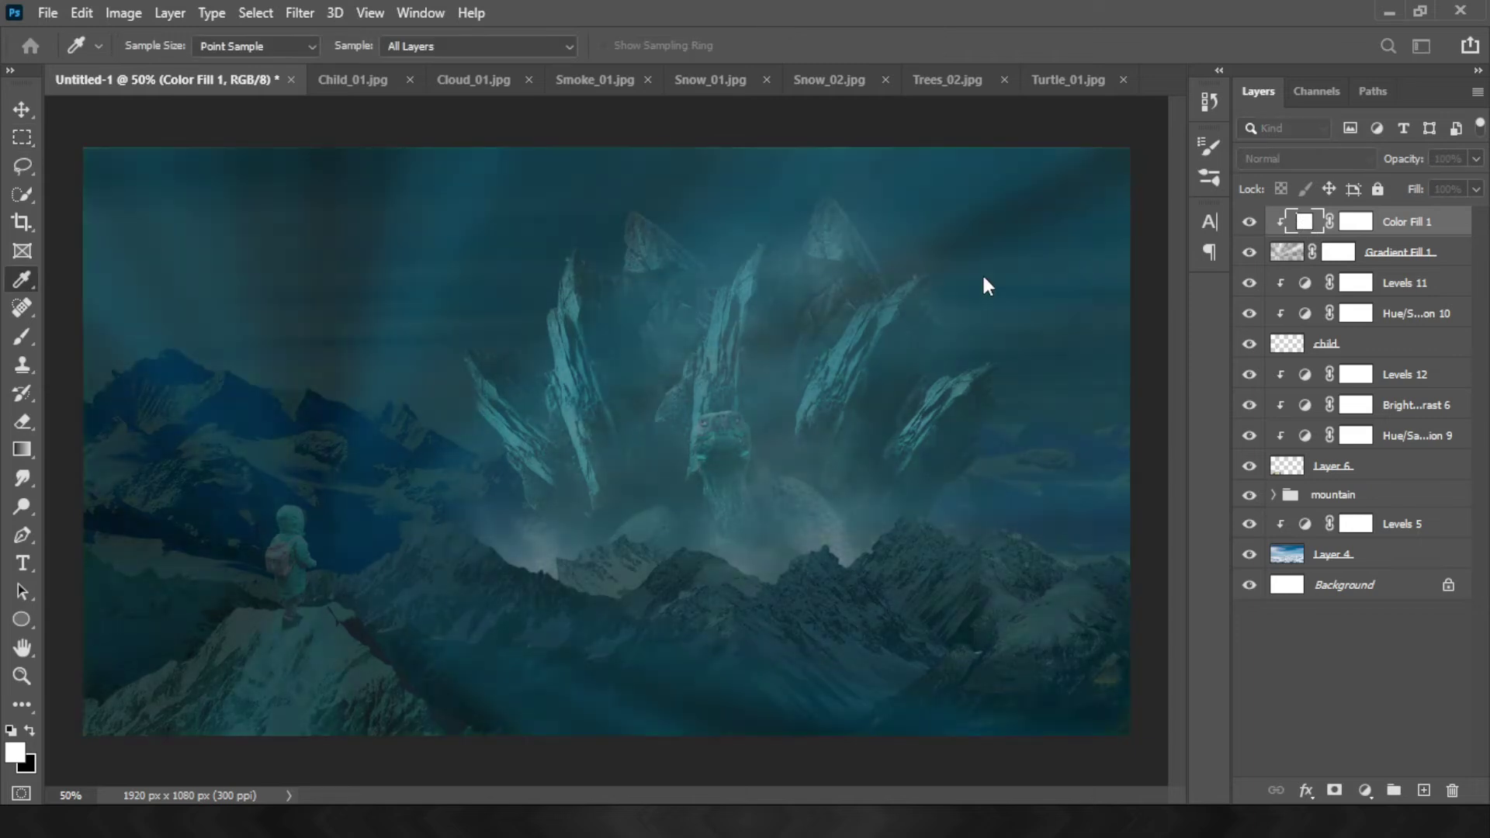
left_click_drag(981, 273, 966, 384)
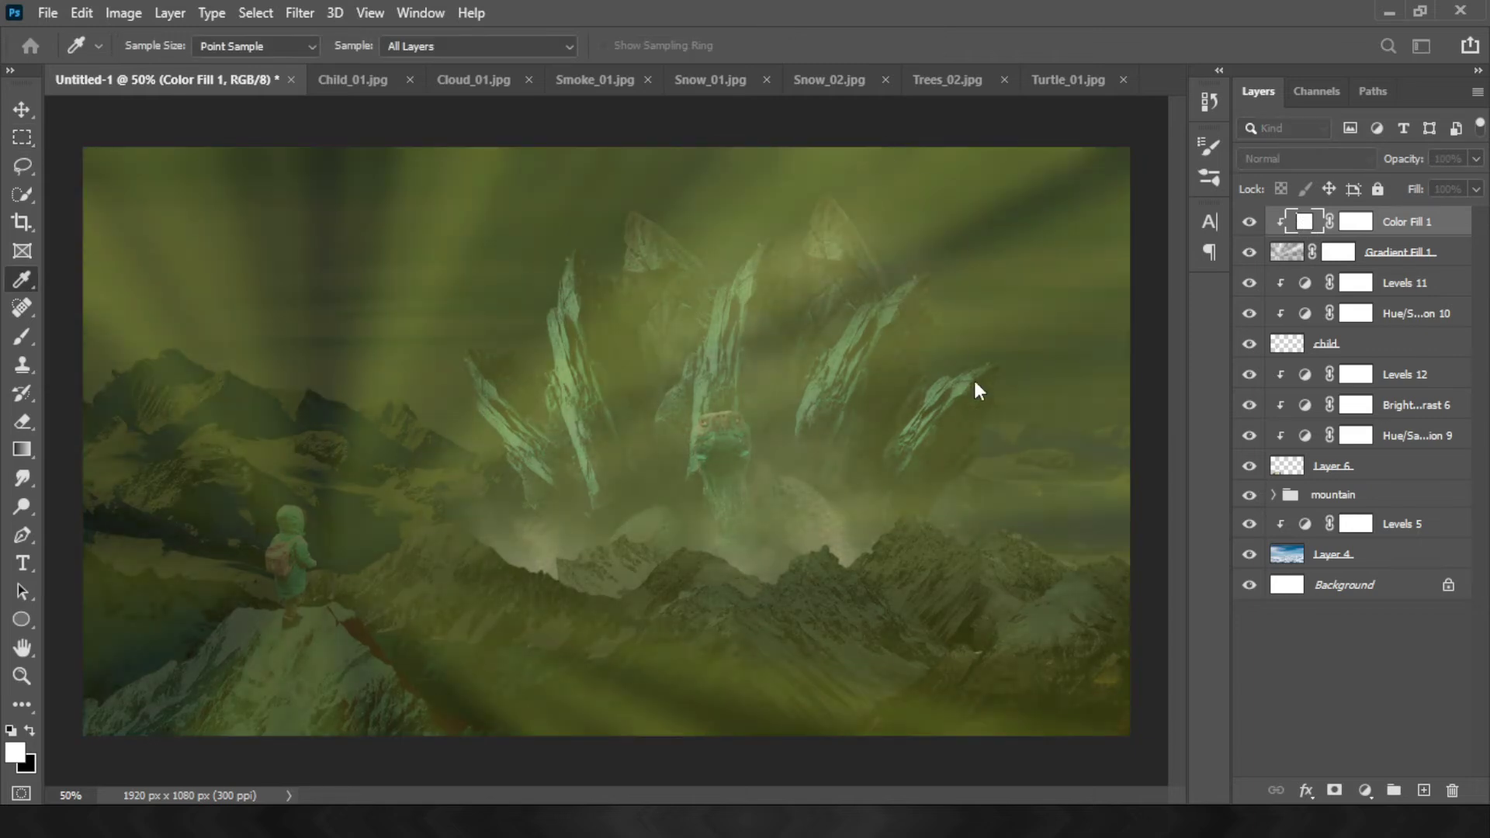
key("Return")
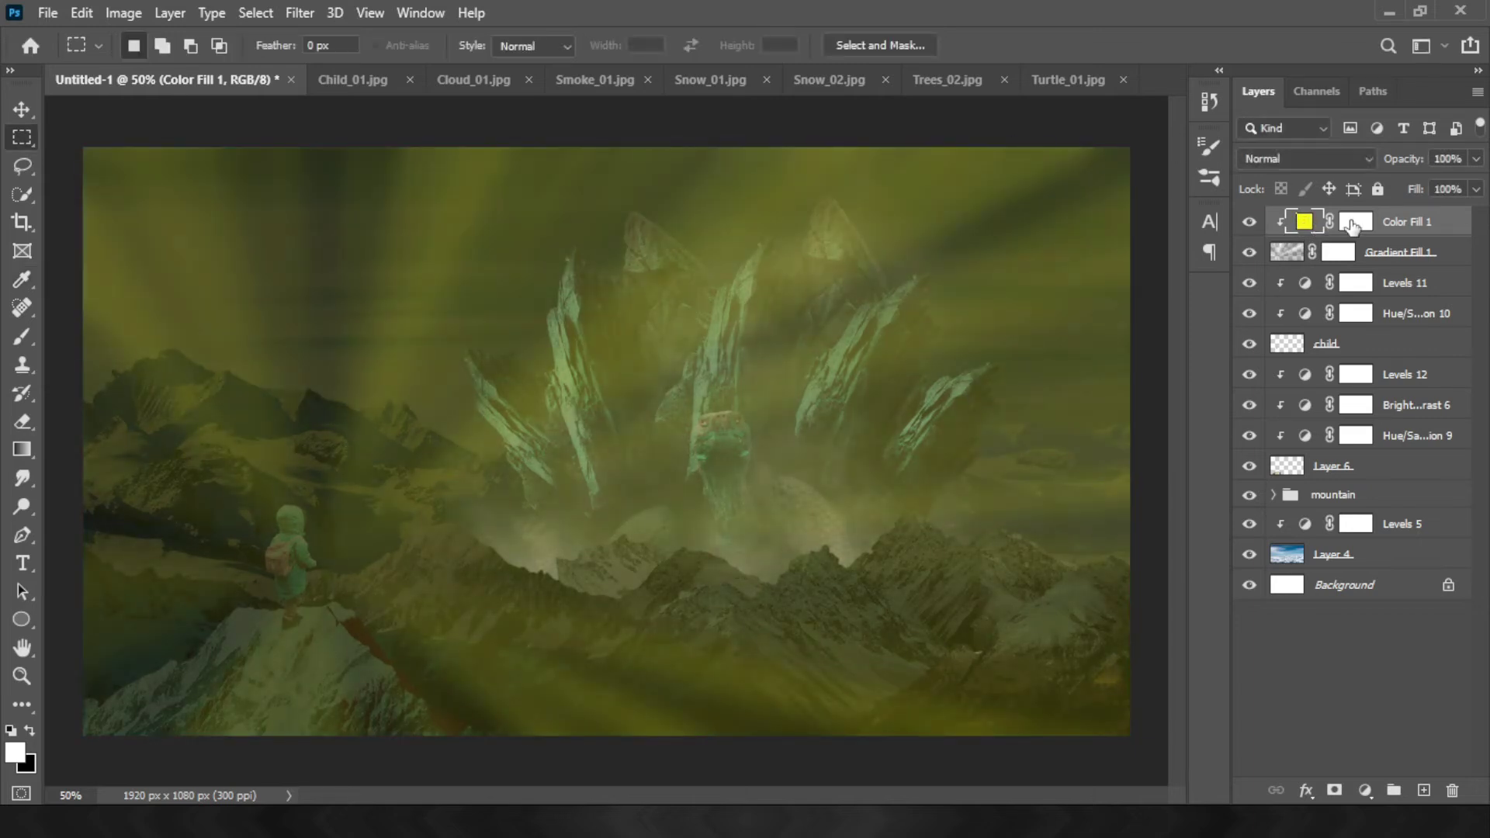
Fade the Color Fill 1 and Gradient Fill 1 masks with gradients
left_click(1356, 222)
key("g")
mouse_move(1096, 147)
left_mouse_down()
mouse_move(495, 428)
mouse_move(523, 417)
left_mouse_up()
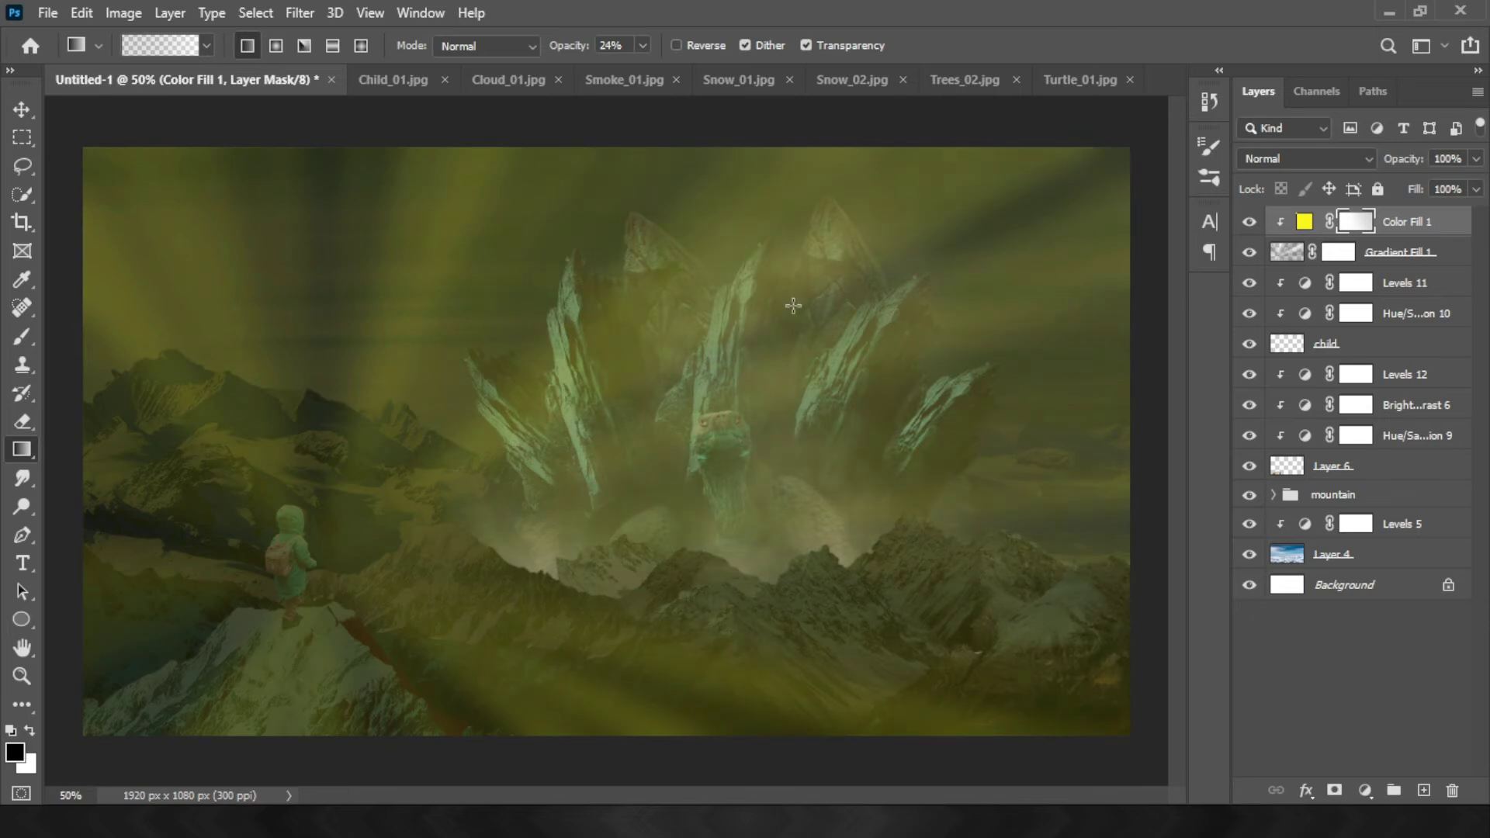
key("alt+bracketleft")
left_click_drag(791, 305, 417, 481)
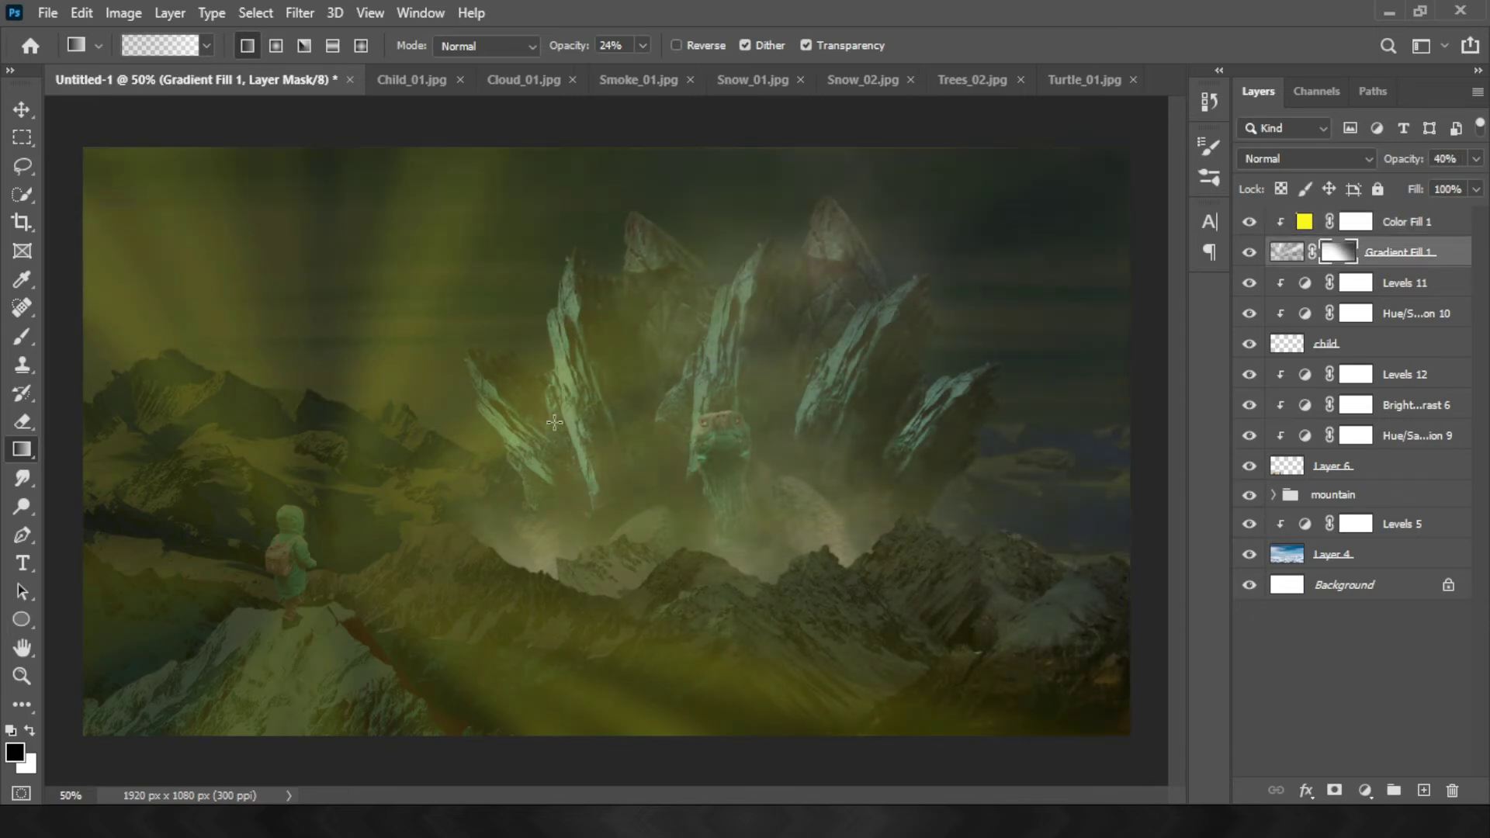
Draw a closed Pen path around the left side of the canvas and convert it to a selection
left_click(1286, 251)
key("w")
key("p")
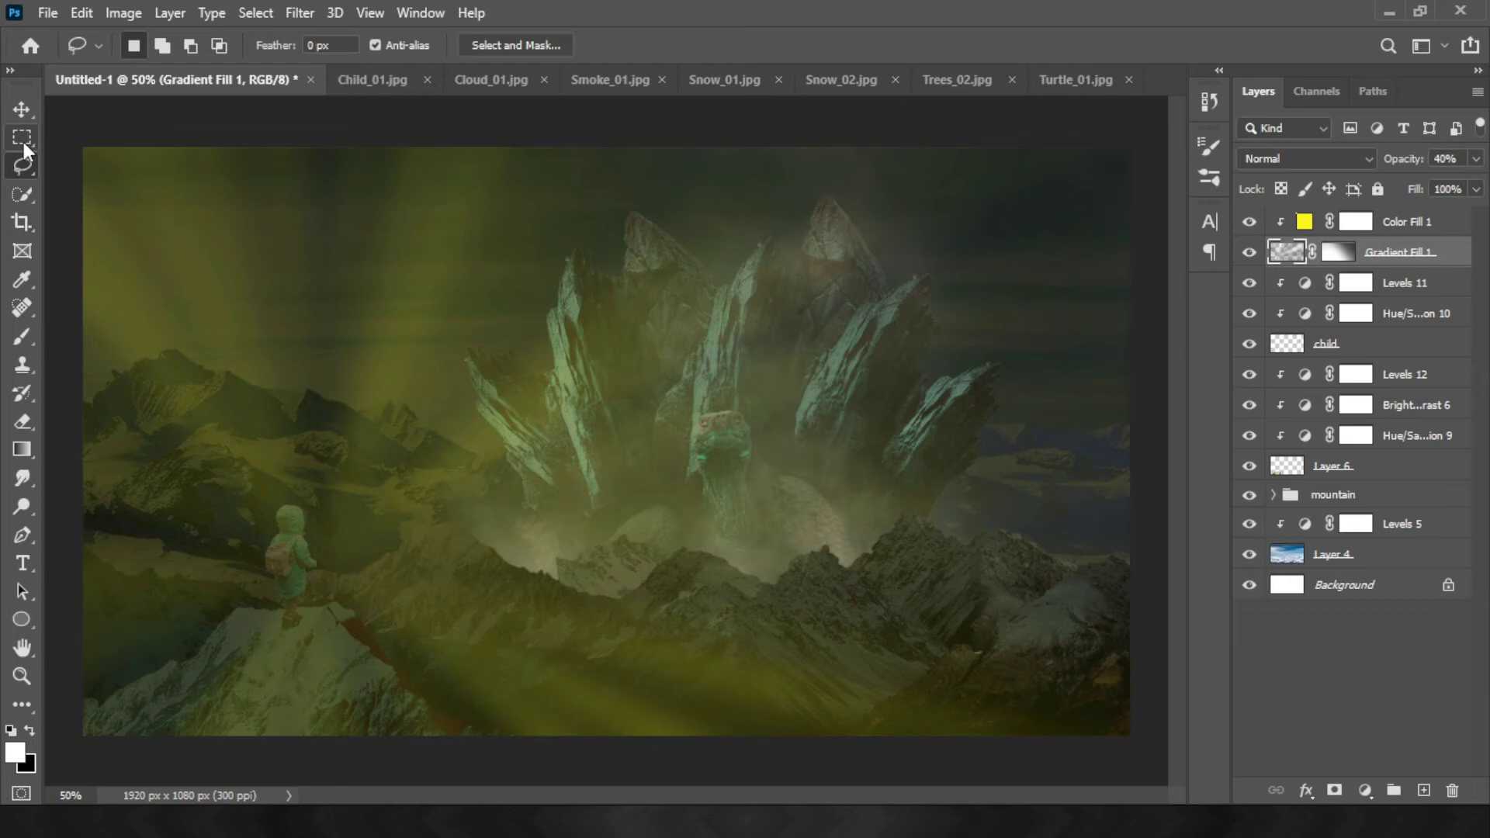
left_click(322, 138)
left_click(921, 605)
left_click(54, 764)
left_click(54, 120)
left_click(322, 138)
key("ctrl+Return")
key("ctrl+t")
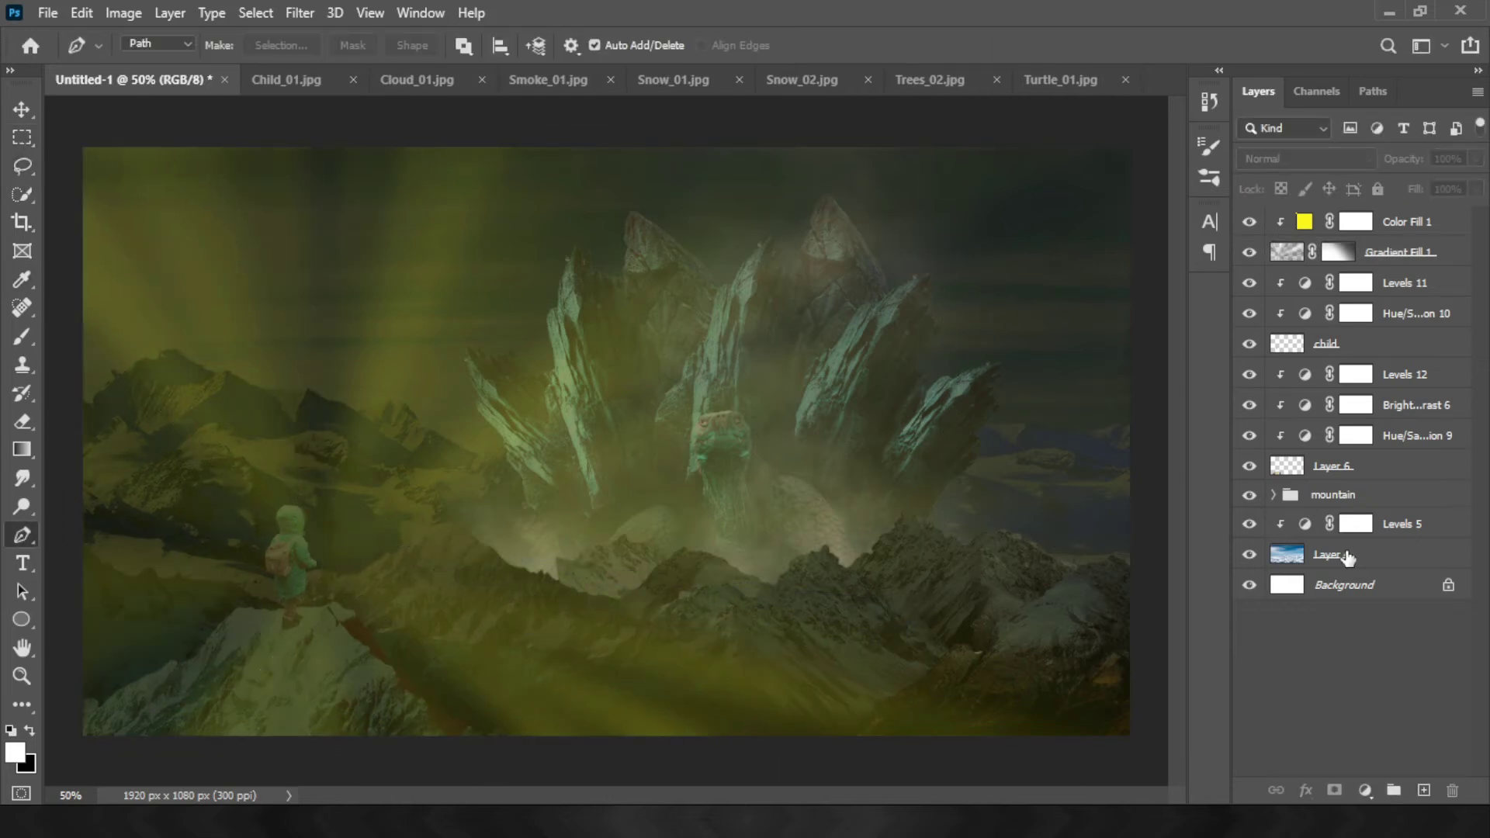
Lasso the left area around the child, hide it on the Gradient Fill 1 mask, and soften the edge
left_click(23, 166)
left_click_drag(328, 145, 342, 156)
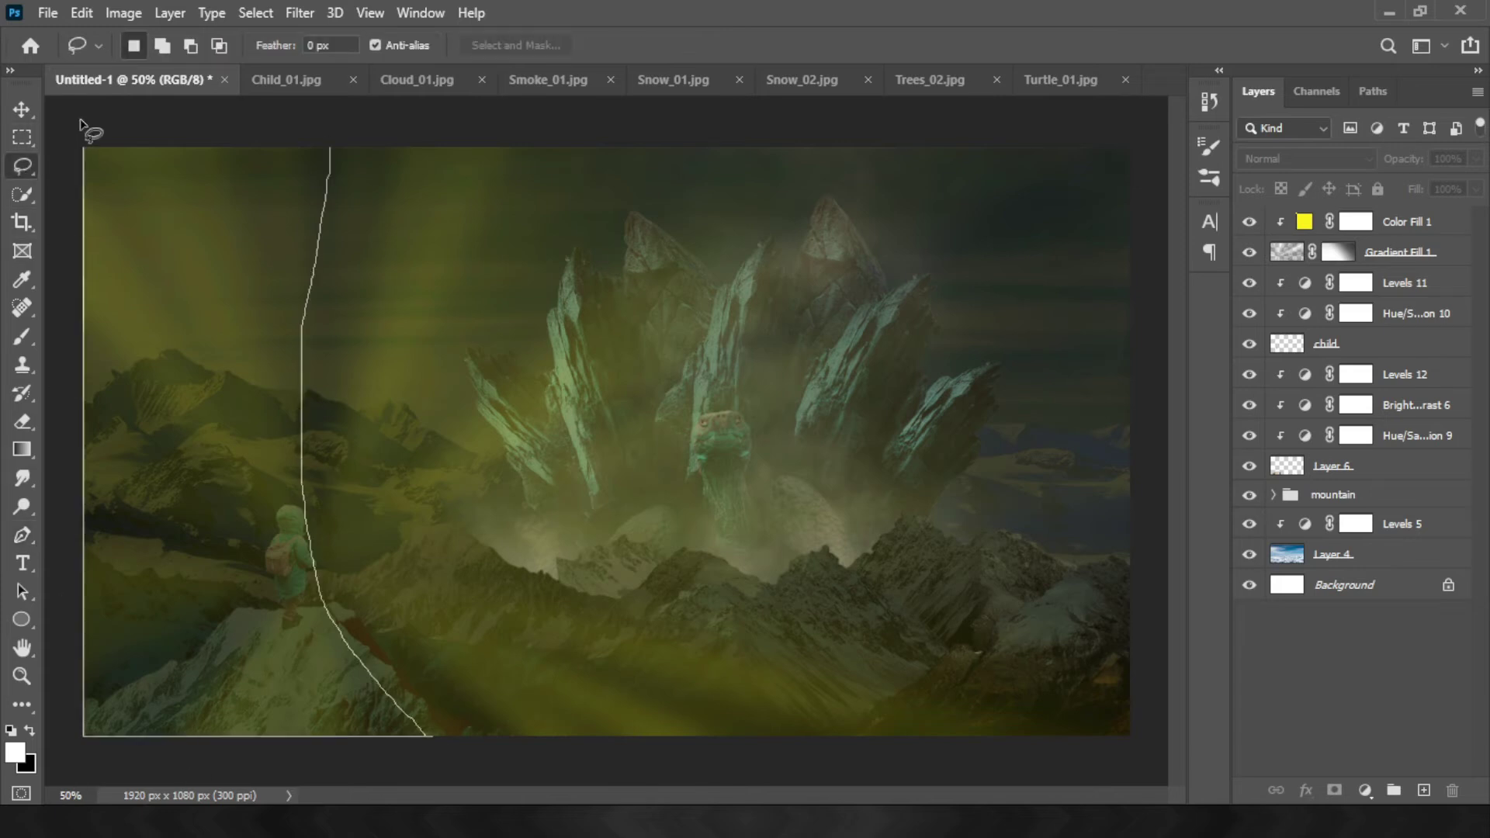
left_click(1288, 256)
key("Delete")
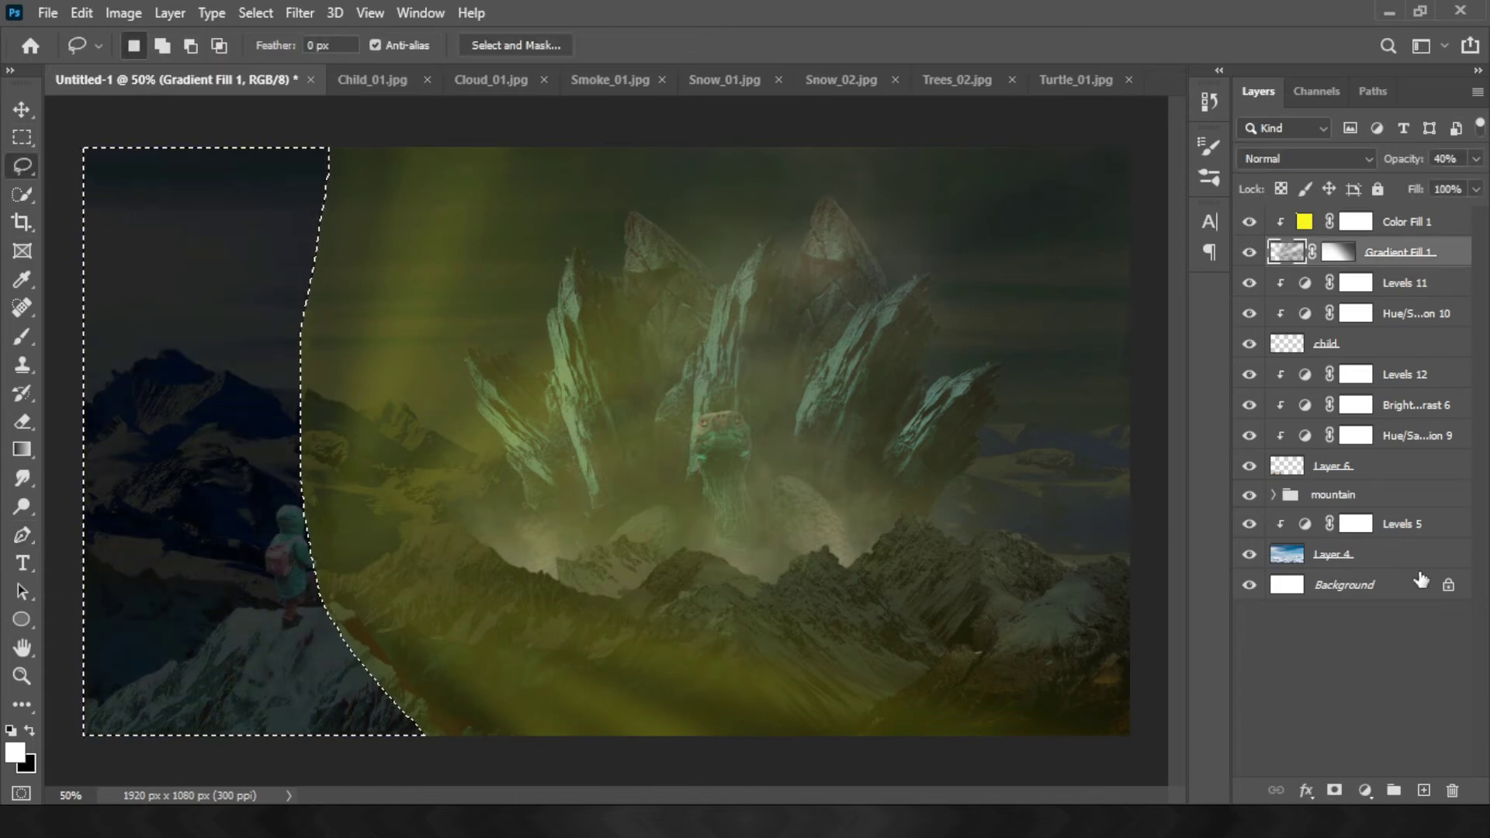
key("ctrl+d")
left_click(22, 338)
mouse_move(403, 253)
left_mouse_down()
mouse_move(286, 222)
mouse_move(289, 166)
mouse_move(446, 173)
mouse_move(249, 548)
mouse_move(812, 758)
mouse_move(319, 638)
left_mouse_up()
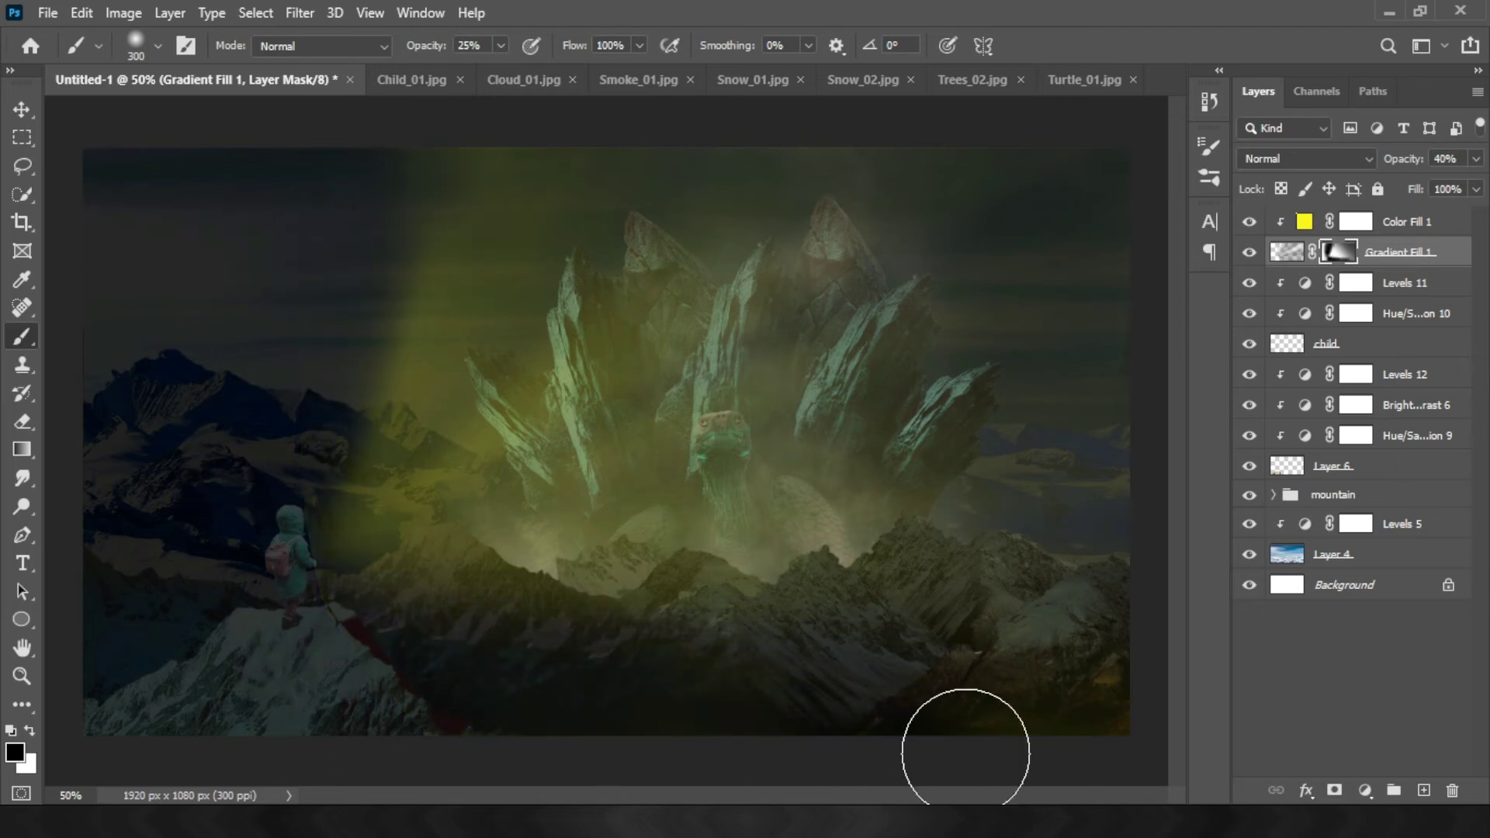
Add a new empty layer and move it under Gradient Fill 1
key("x")
left_click(1285, 347)
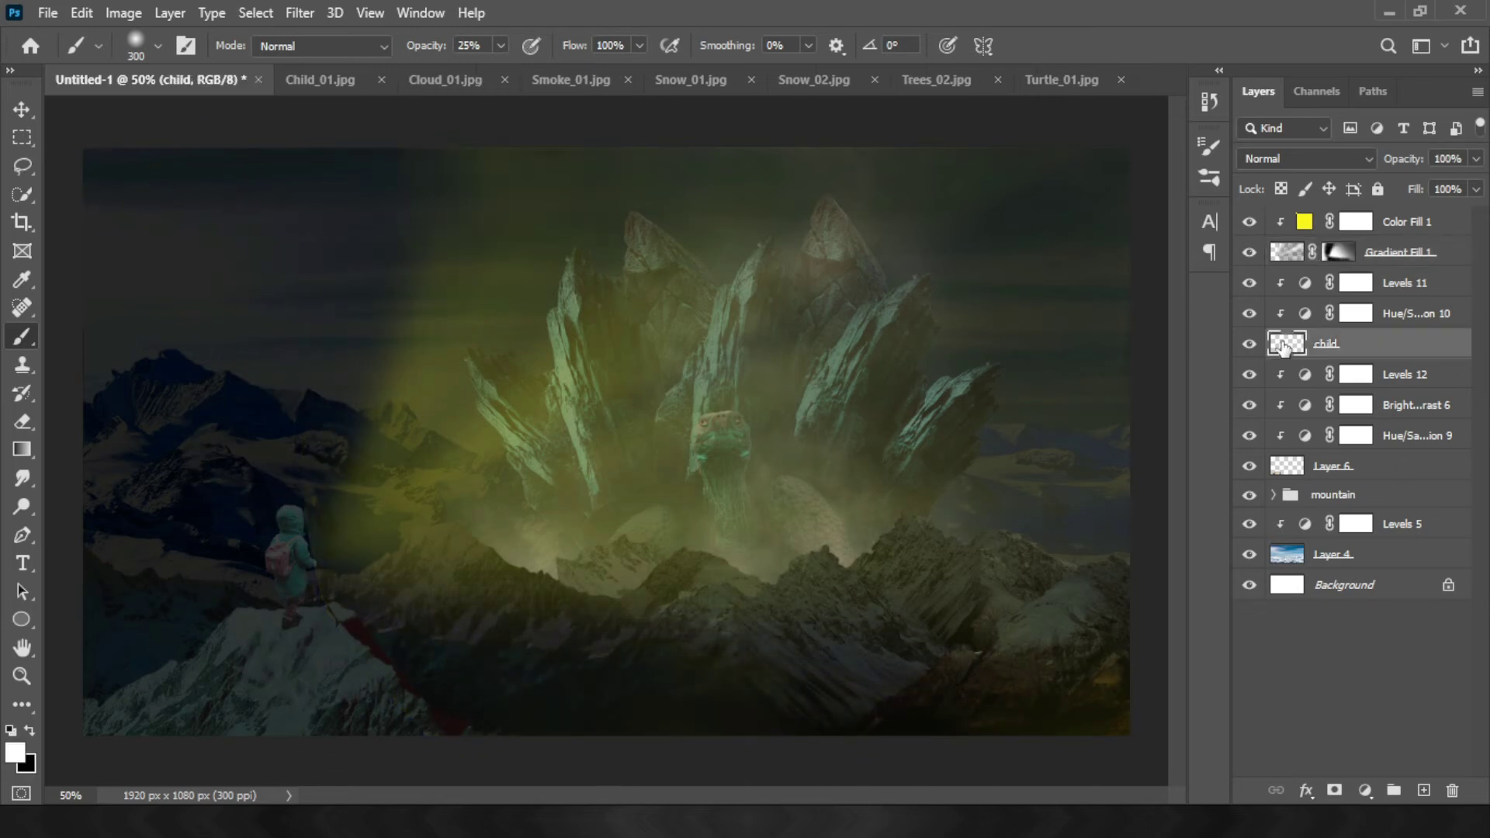
left_click(1423, 790)
left_click_drag(1326, 343, 1327, 282)
left_click(1339, 252)
Zoom in on the child and lower the Gradient Fill 1 light rays to 33% opacity
key("ctrl+plus")
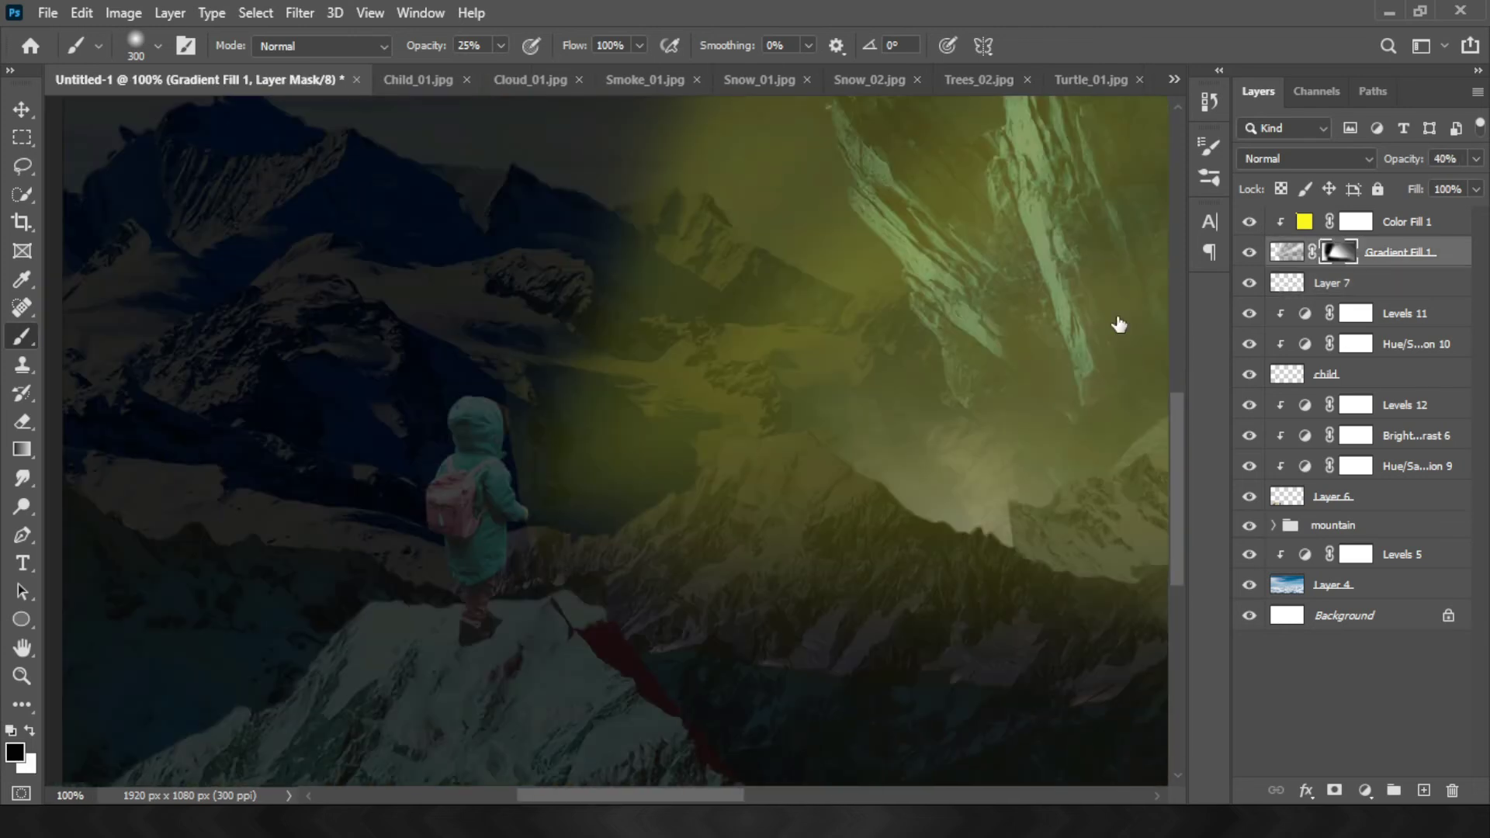
scroll(613, 442, "up", 5)
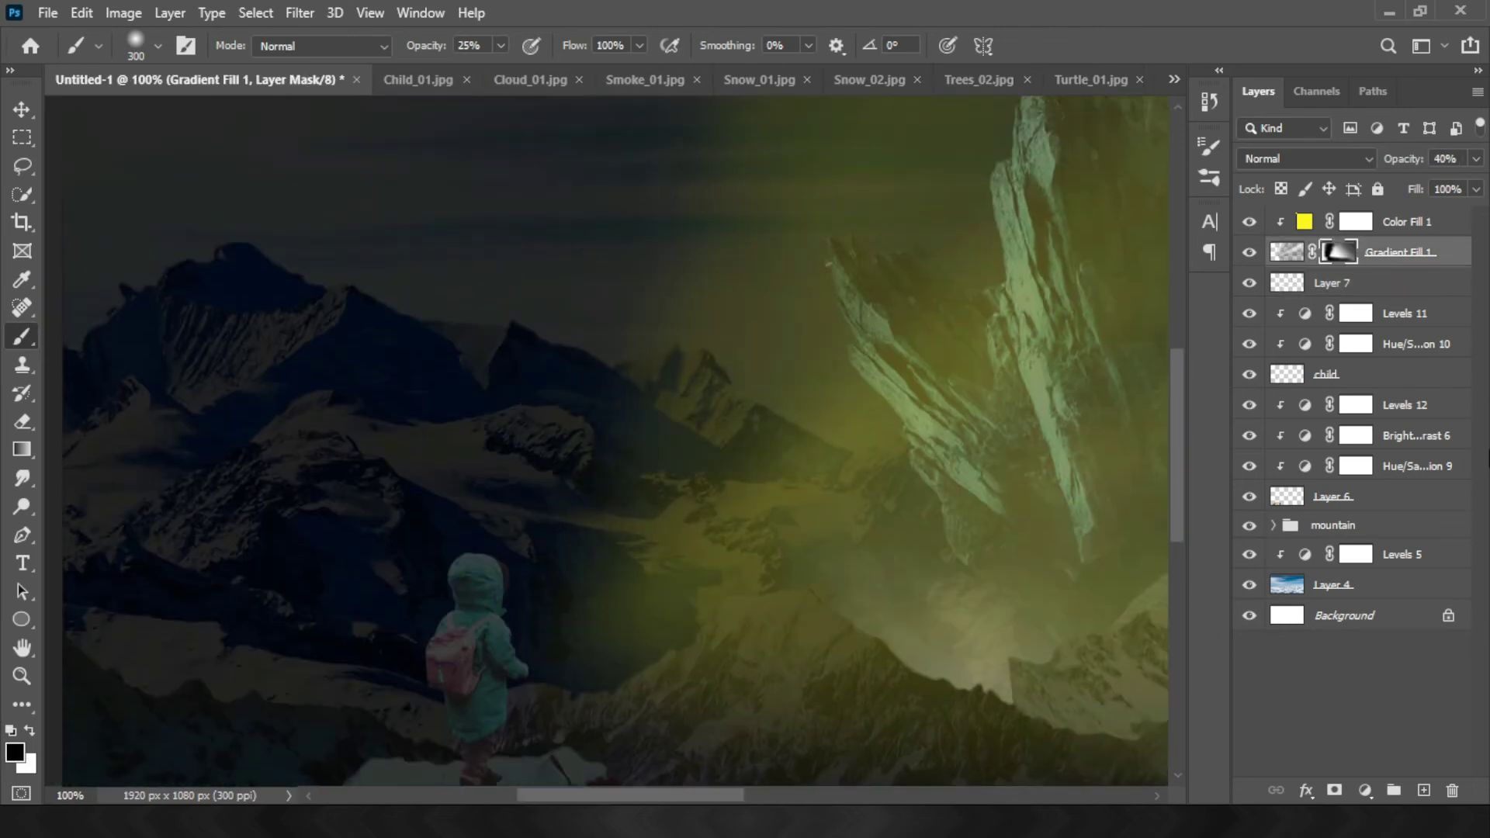
left_click(1285, 252)
key("x")
left_click_drag(1397, 180, 1417, 189)
Set the brush size to 125 and move Layer 7 just below the child layer
key("alt+bracketleft")
key("bracketleft")
key("bracketleft")
key("bracketleft")
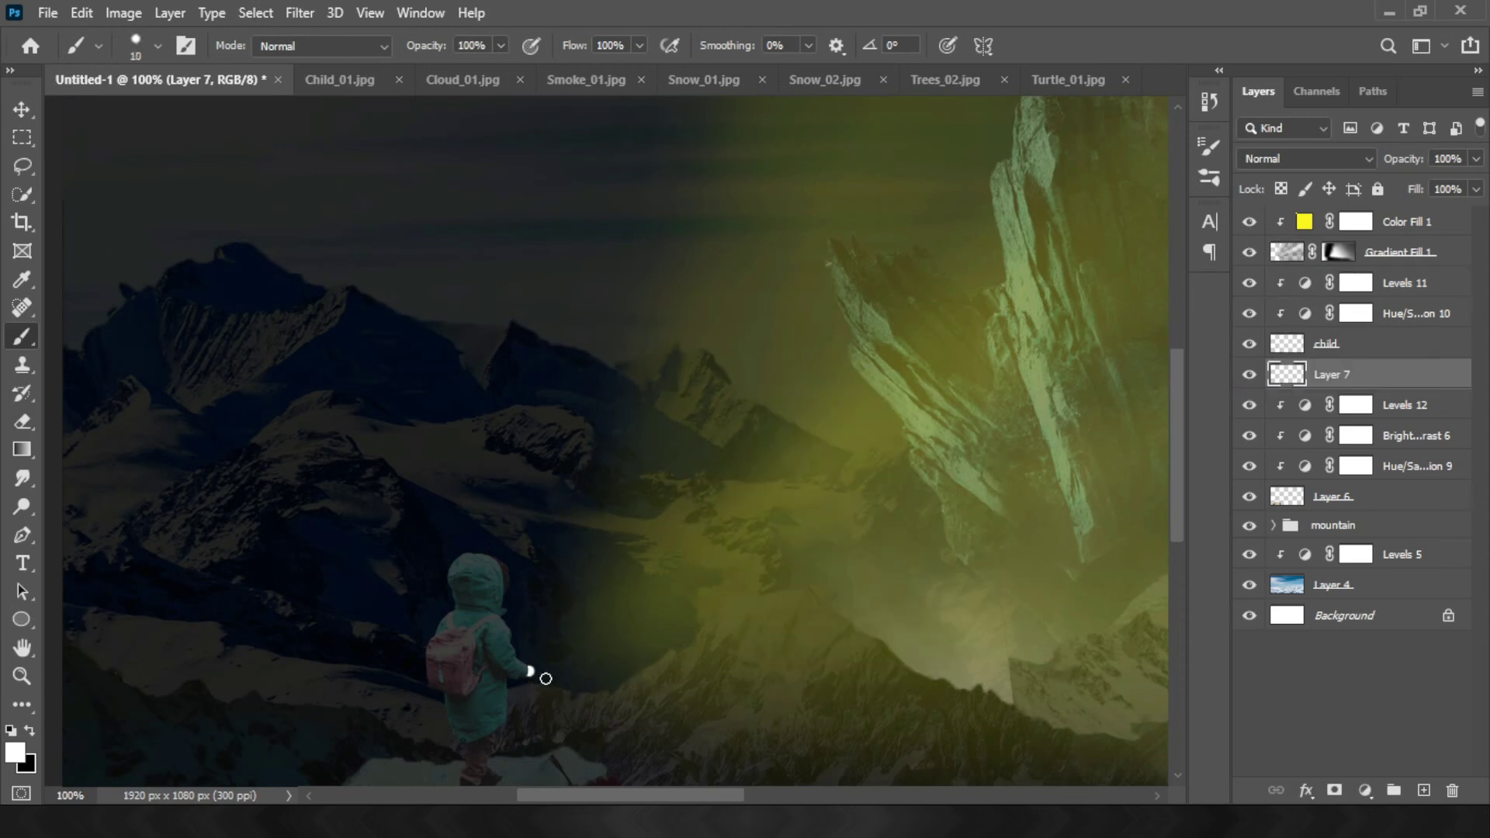
scroll(698, 683, "up", 1)
scroll(857, 708, "down", 2)
key("alt+bracketright")
key("alt+bracketright")
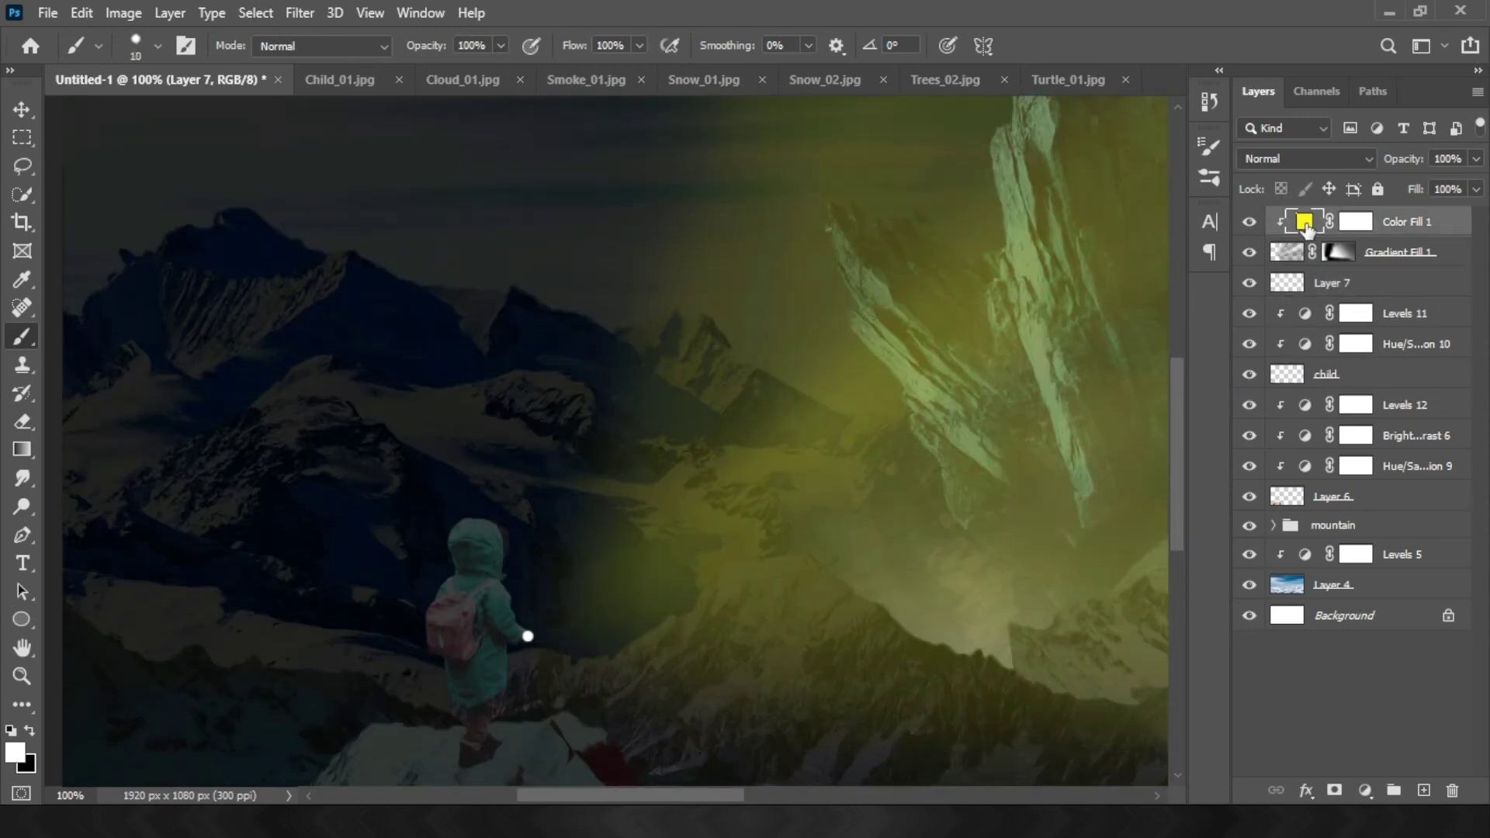
scroll(570, 590, "up", 1)
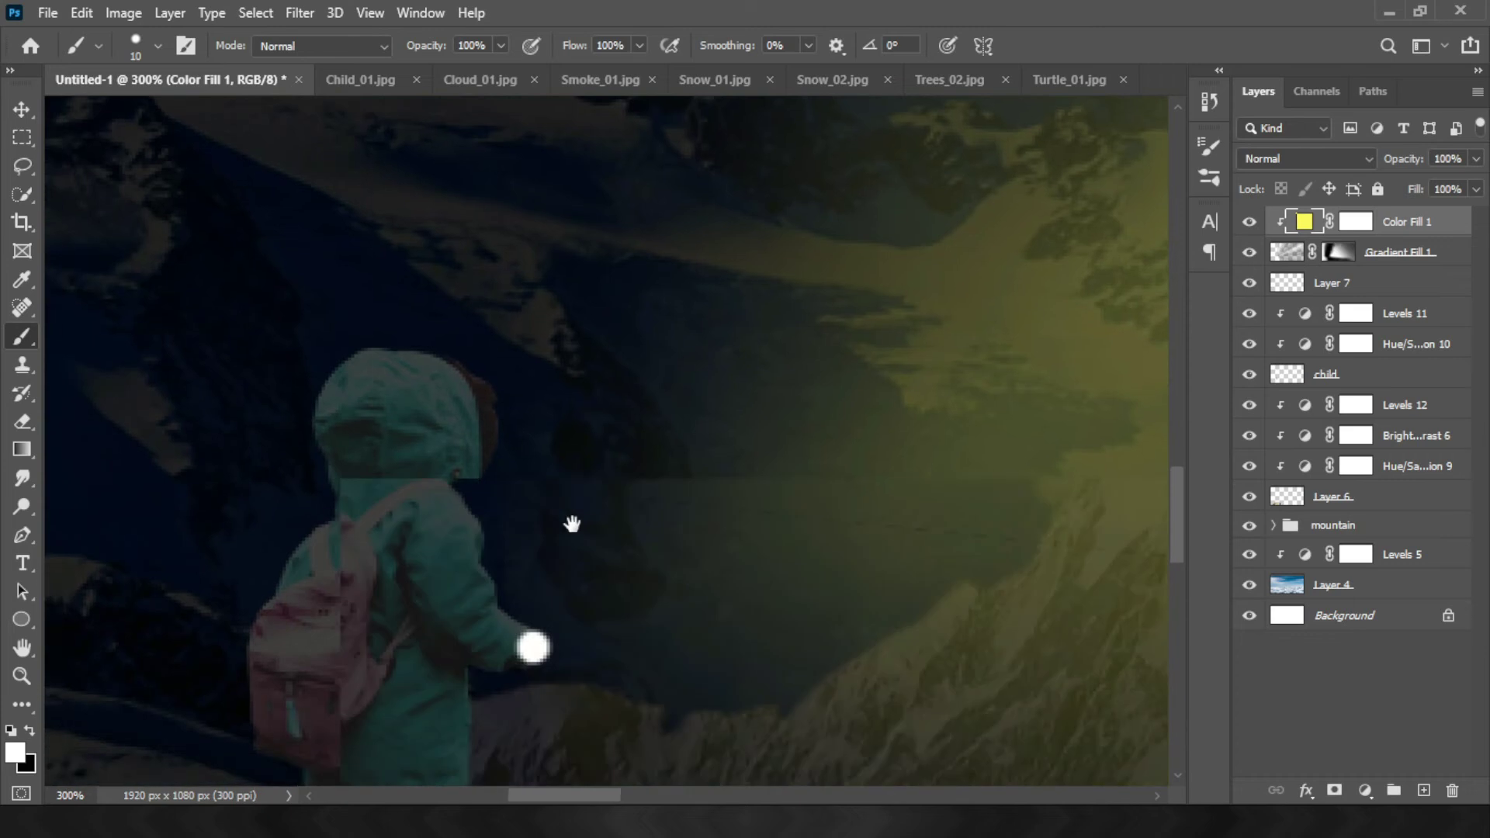
scroll(573, 522, "up", 1)
left_click(1257, 496)
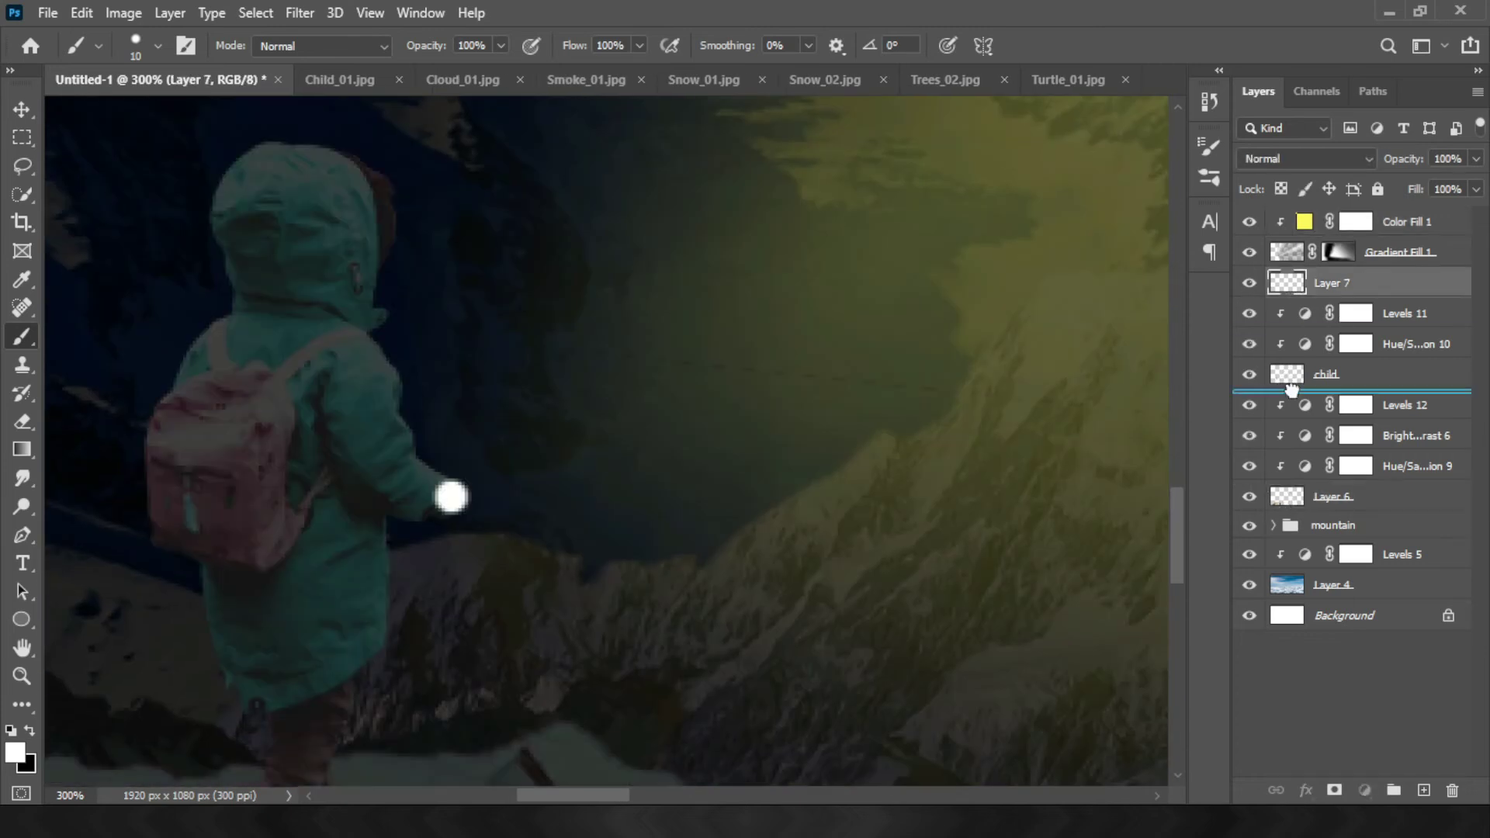
left_click_drag(1267, 287, 1288, 389)
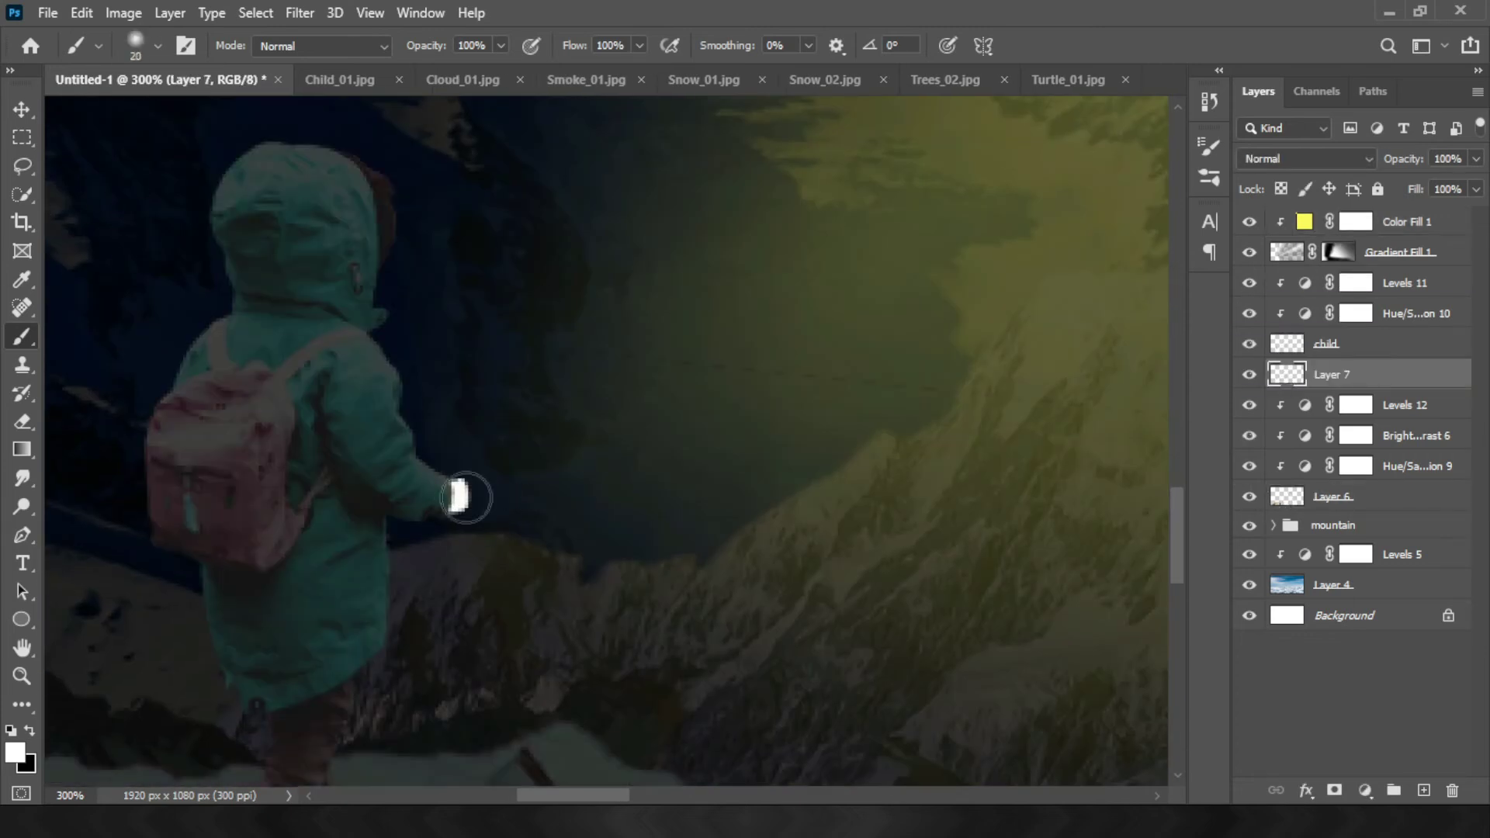
Paint a soft white glow at 31% opacity at and beside the child's hand
key("3")
key("1")
left_click(466, 493)
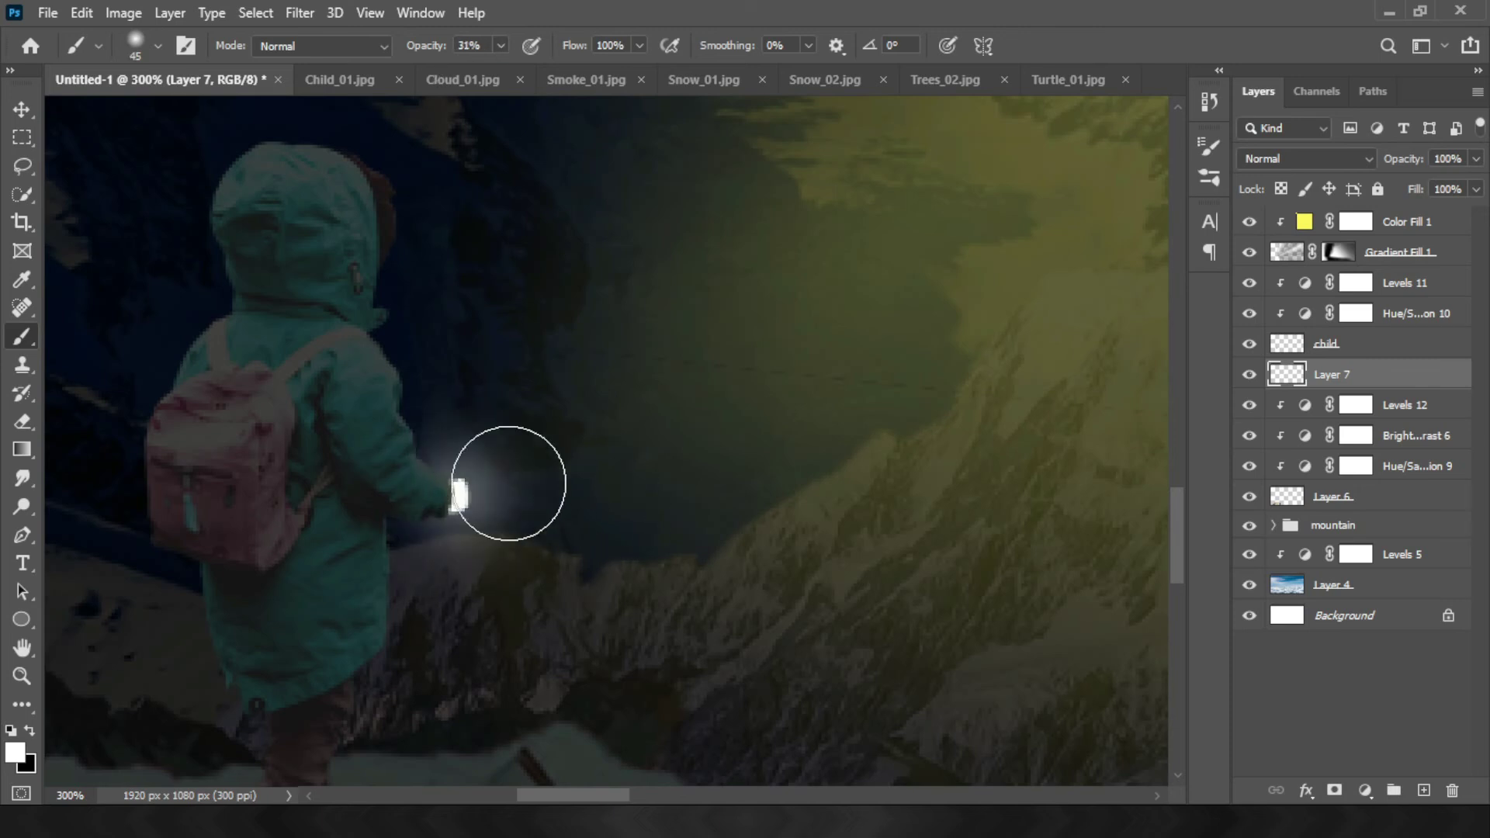
key("bracketright")
key("bracketright")
scroll(499, 525, "up", 1)
key("bracketright")
key("bracketright")
key("bracketright")
key("bracketright")
key("bracketright")
key("bracketright")
left_click(706, 463)
key("ctrl+minus")
key("bracketleft")
key("bracketleft")
left_click(699, 423)
key("ctrl+0")
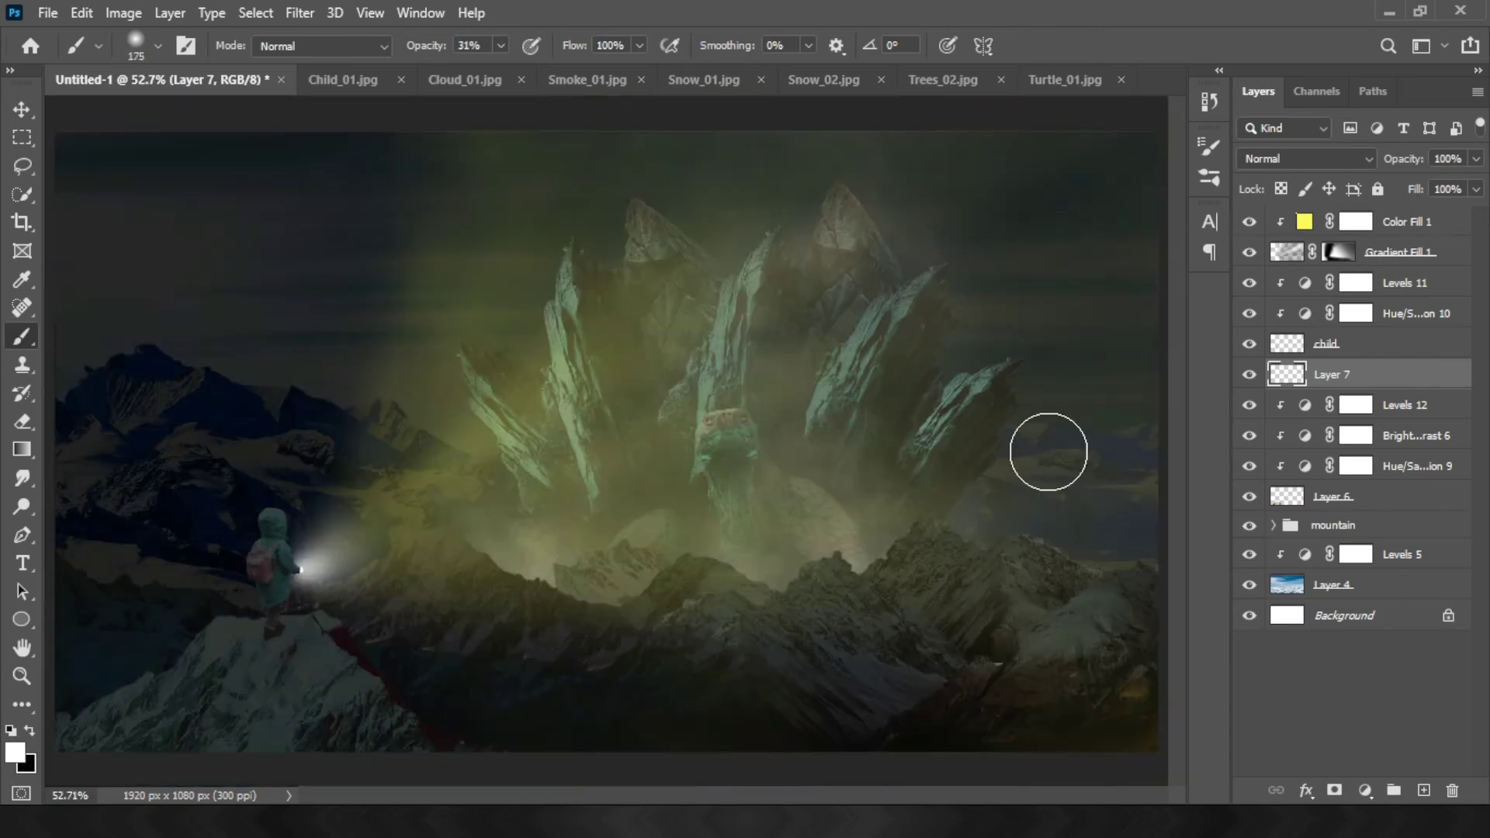
double_click(1304, 221)
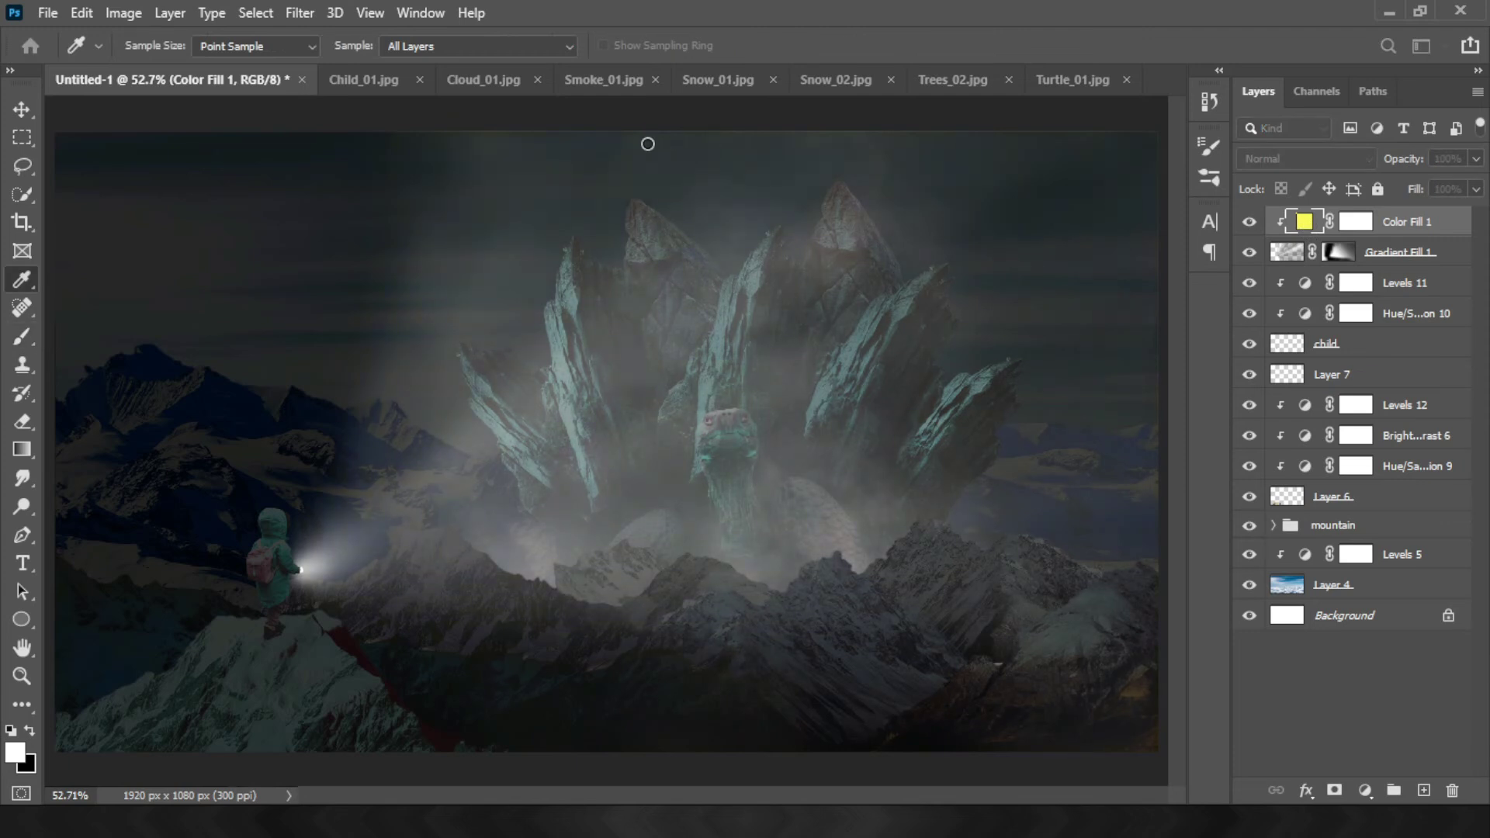
Change Color Fill 1 to white and stamp the visible scene into merged Layer 8
key("Return")
left_click(1251, 664)
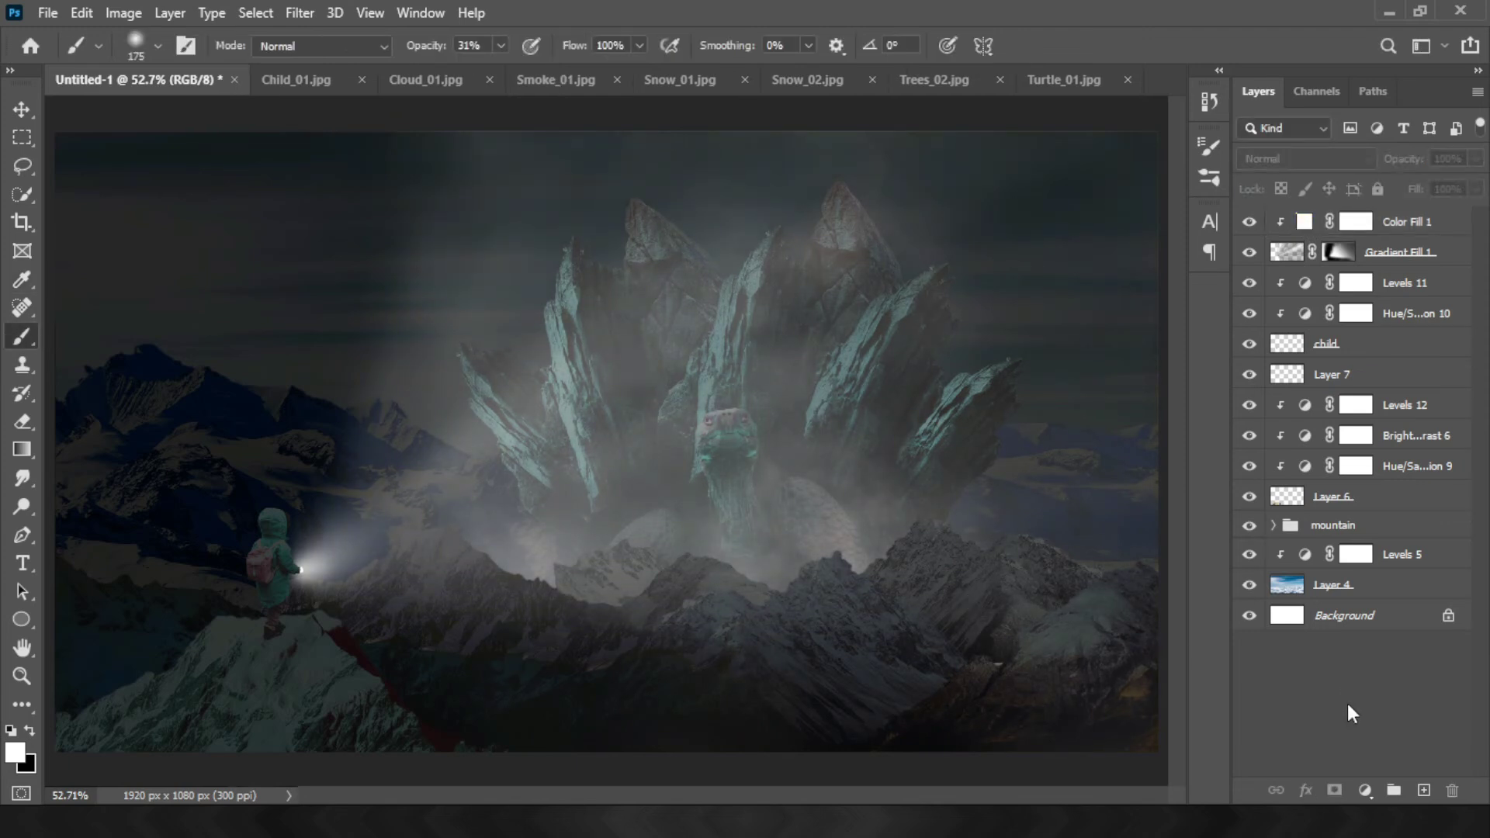
key("ctrl+shift+alt+e")
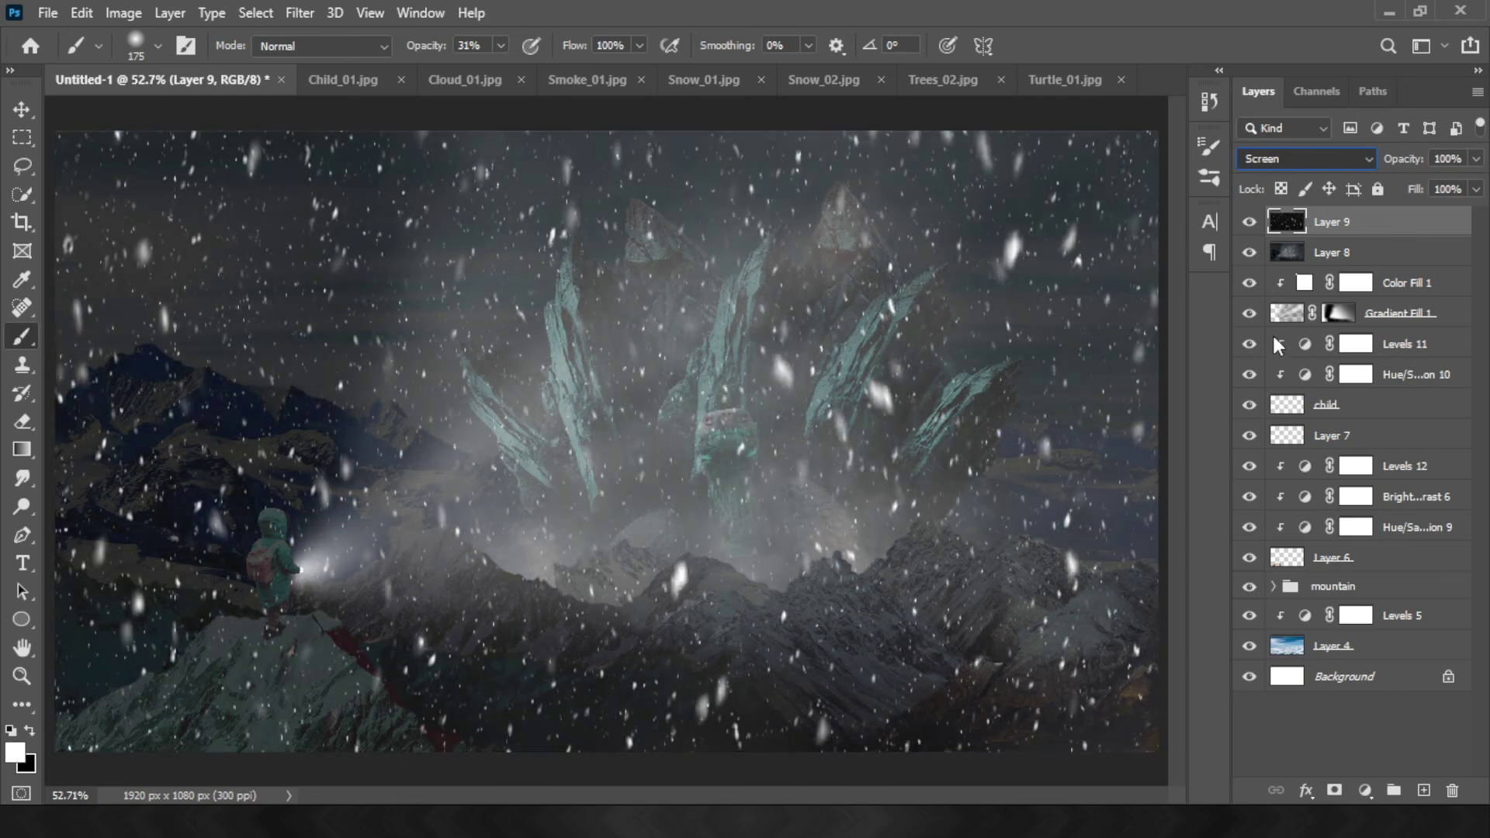
Scale, rotate about 12 degrees and reposition the snow Layer 9
key("ctrl+t")
left_click_drag(688, 298, 537, 333)
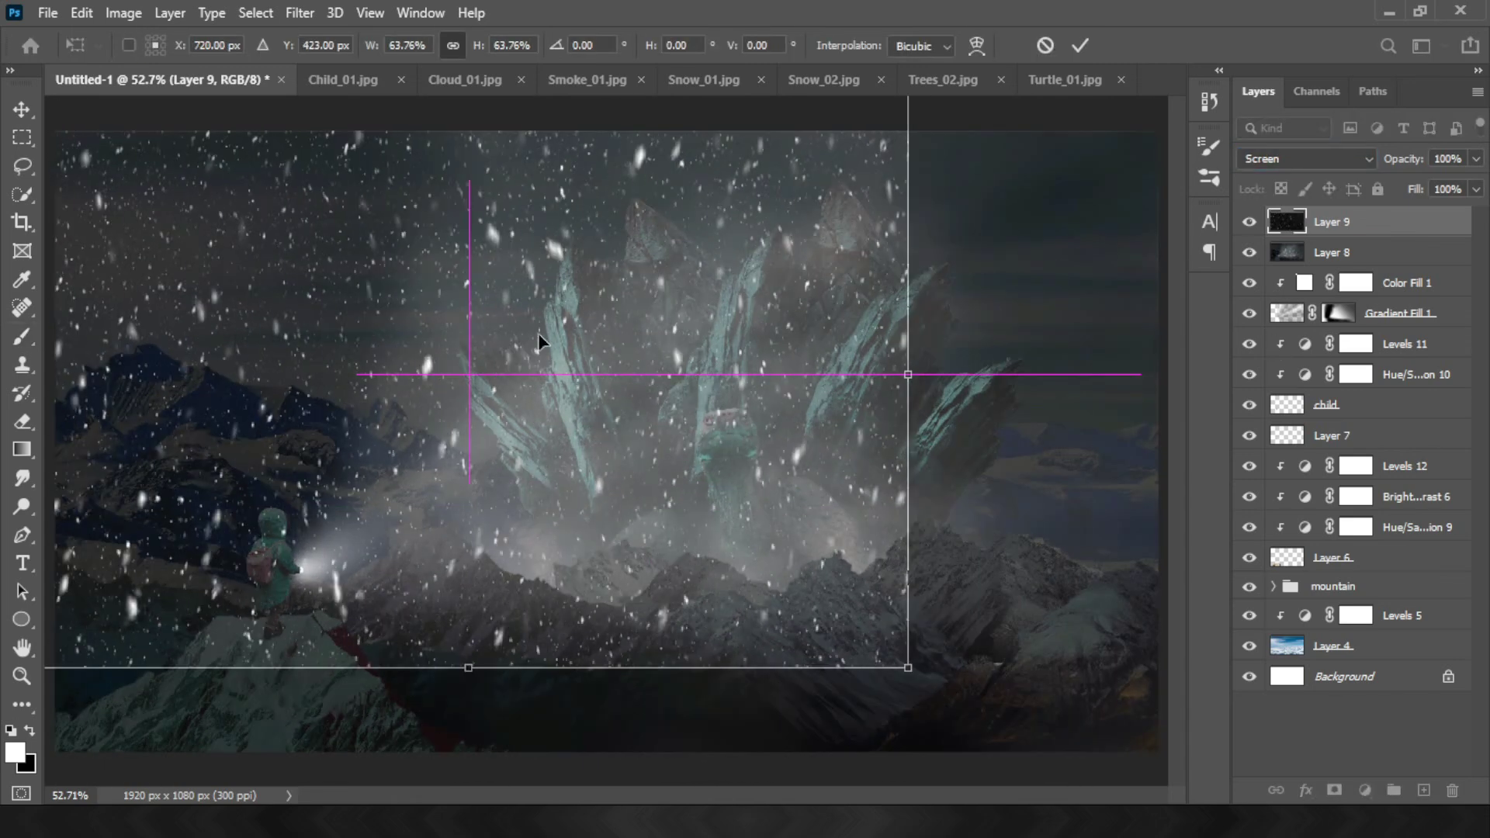
left_click_drag(942, 682, 861, 768)
left_click_drag(703, 522, 645, 526)
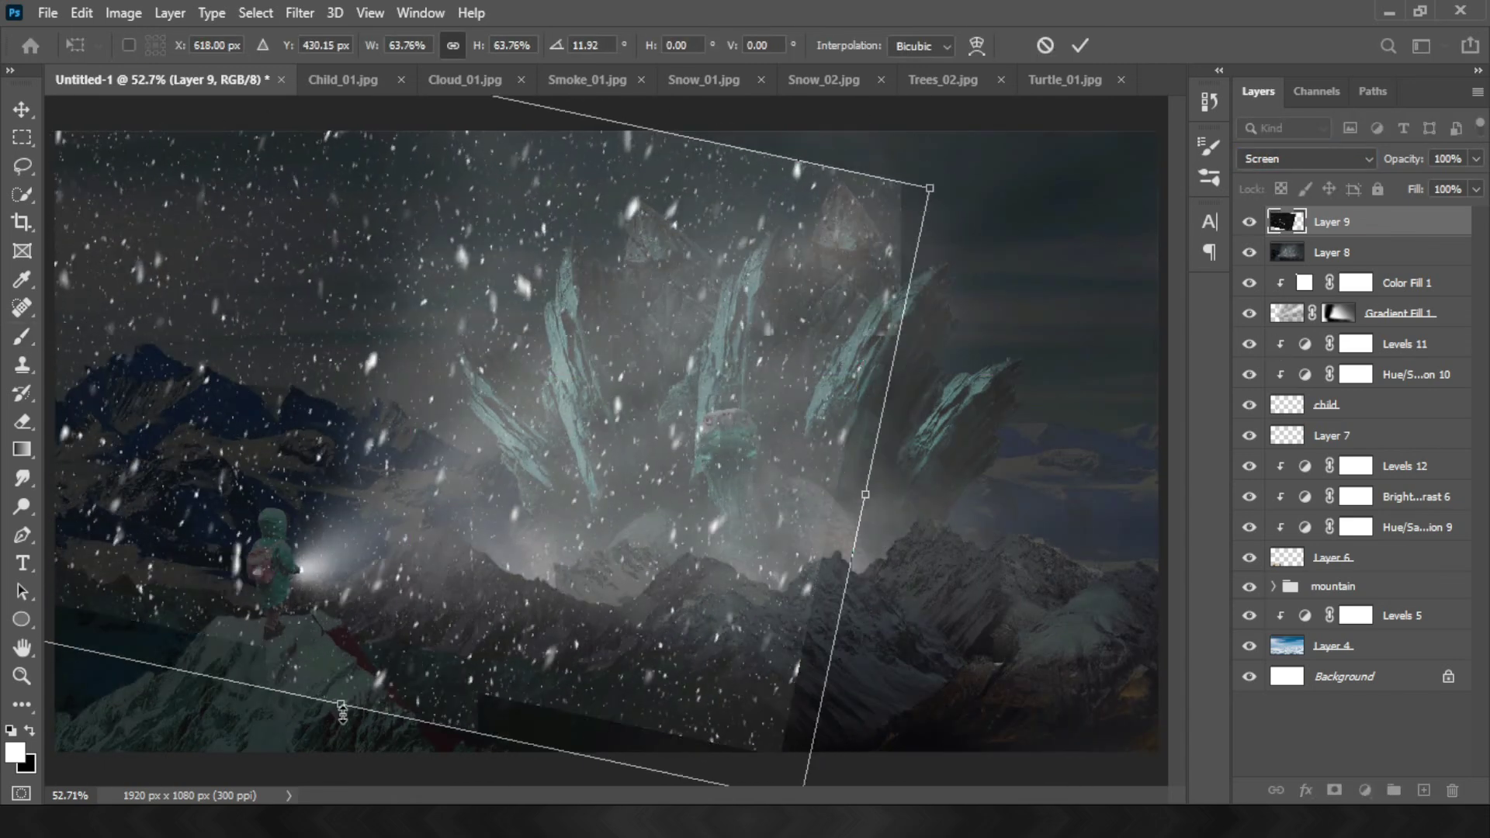
left_click_drag(341, 710, 489, 380)
key("Return")
Duplicate the snow layer three times, offsetting each copy down and left
key("ctrl+j")
key("b")
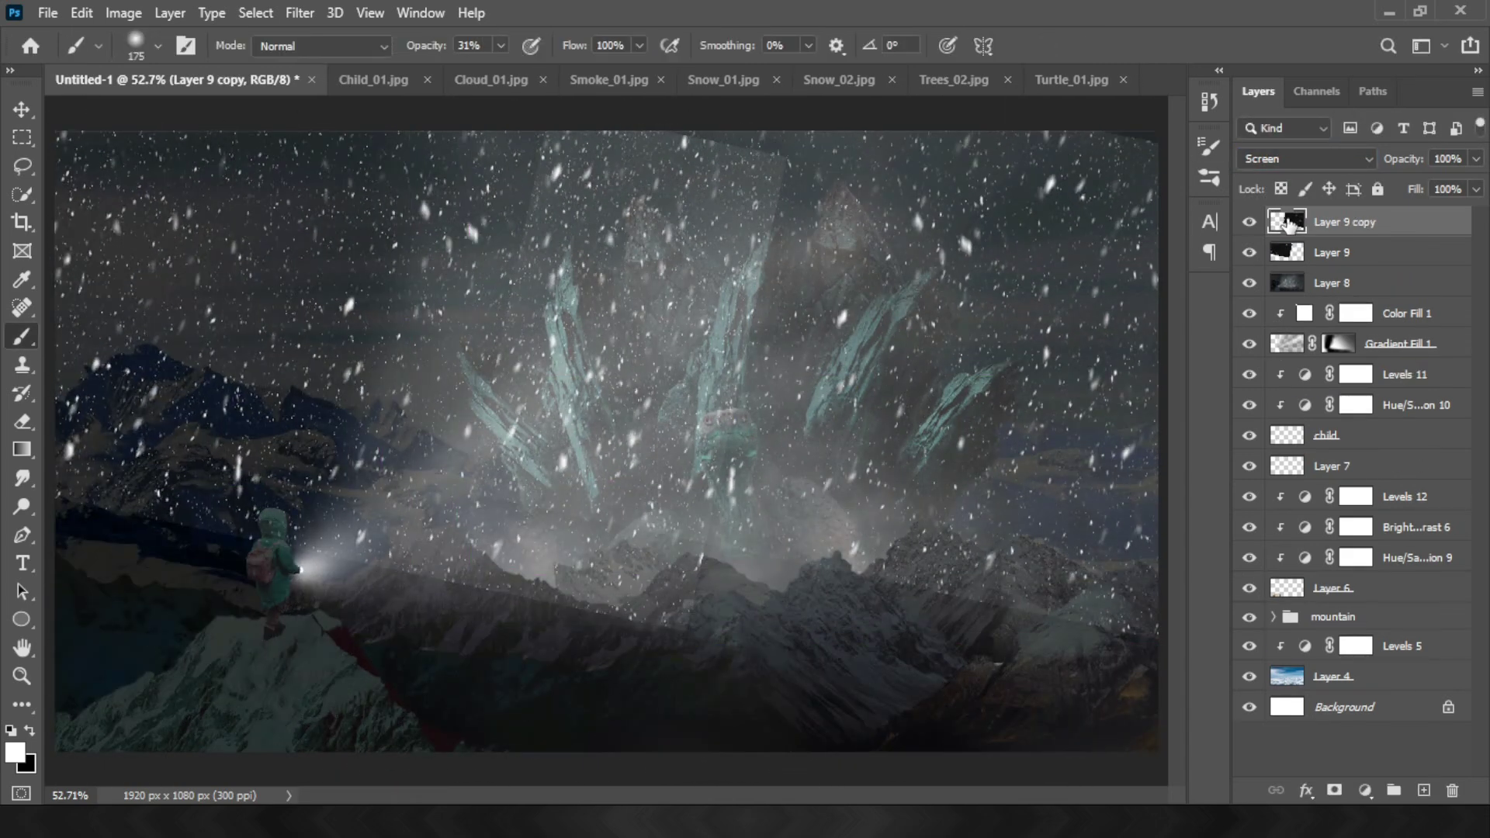
key("ctrl+j")
key("ctrl+t")
left_click_drag(849, 527, 806, 679)
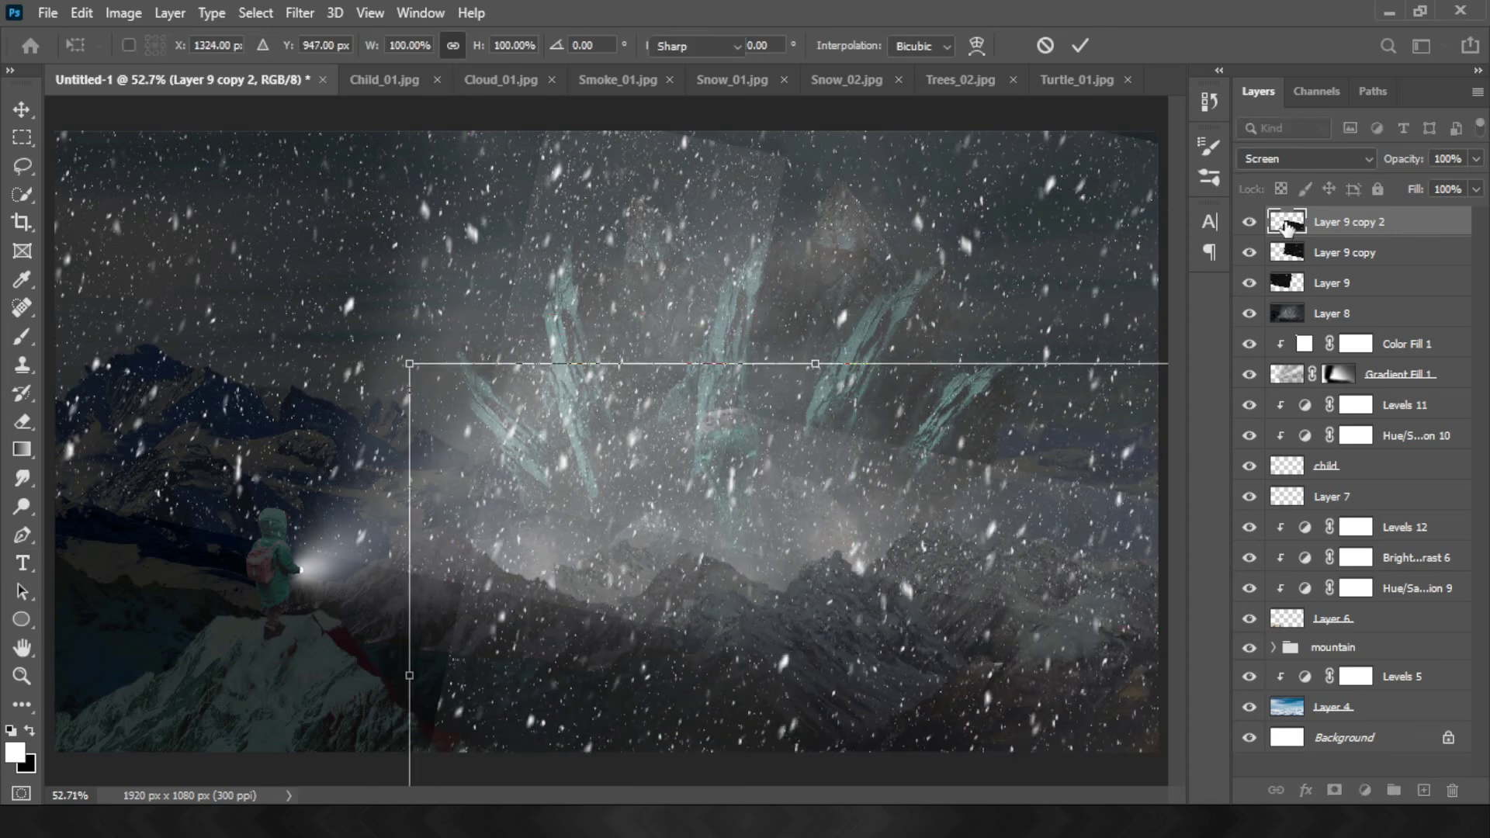
key("Return")
key("ctrl+j")
key("ctrl+t")
left_click_drag(699, 543, 539, 637)
key("Return")
Add masks to the snow layers and paint black to hide snow at the bottom and over the spires
key("t")
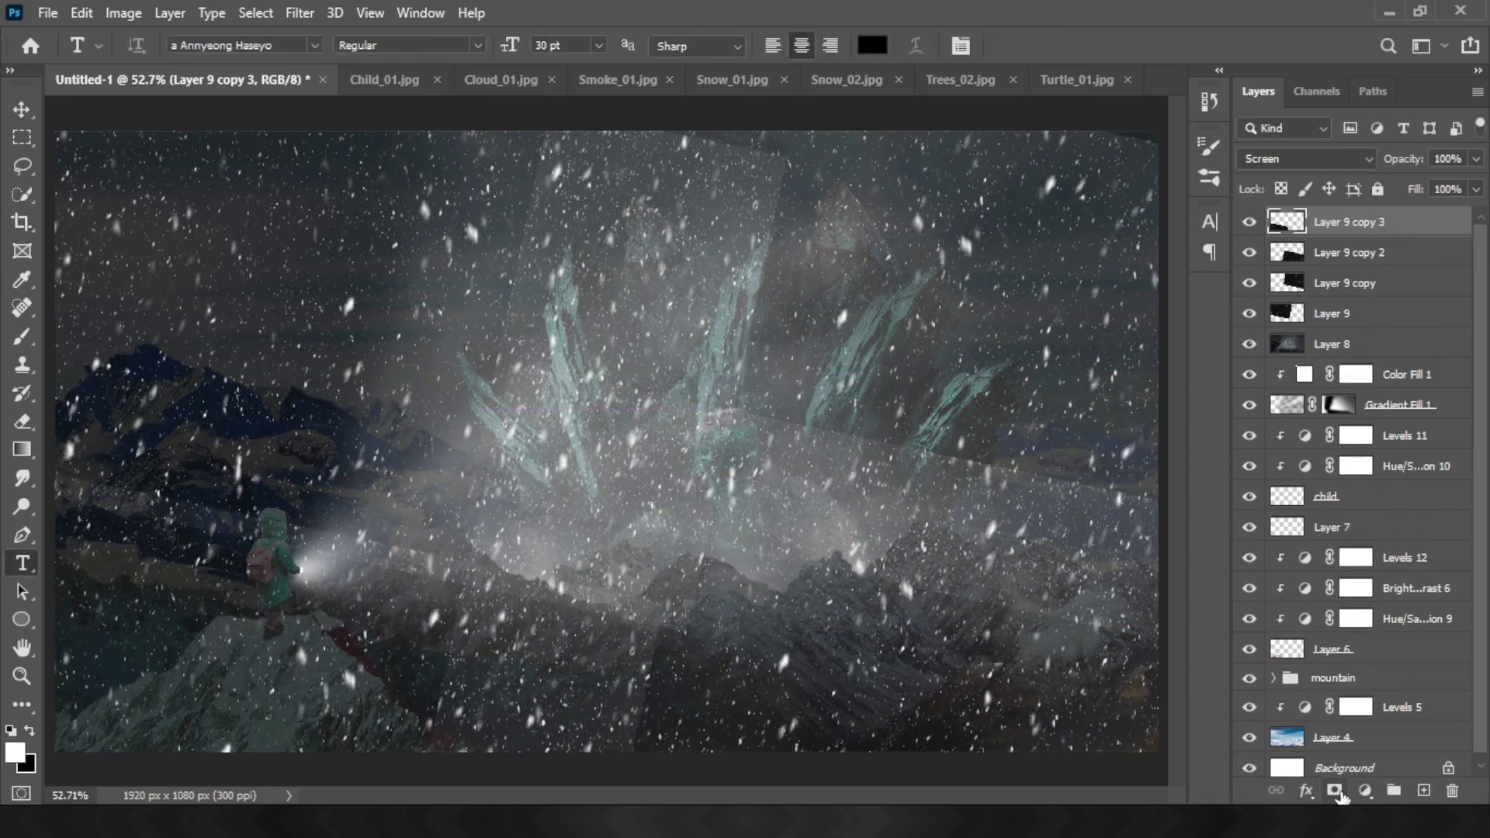
left_click(1335, 791)
key("b")
key("x")
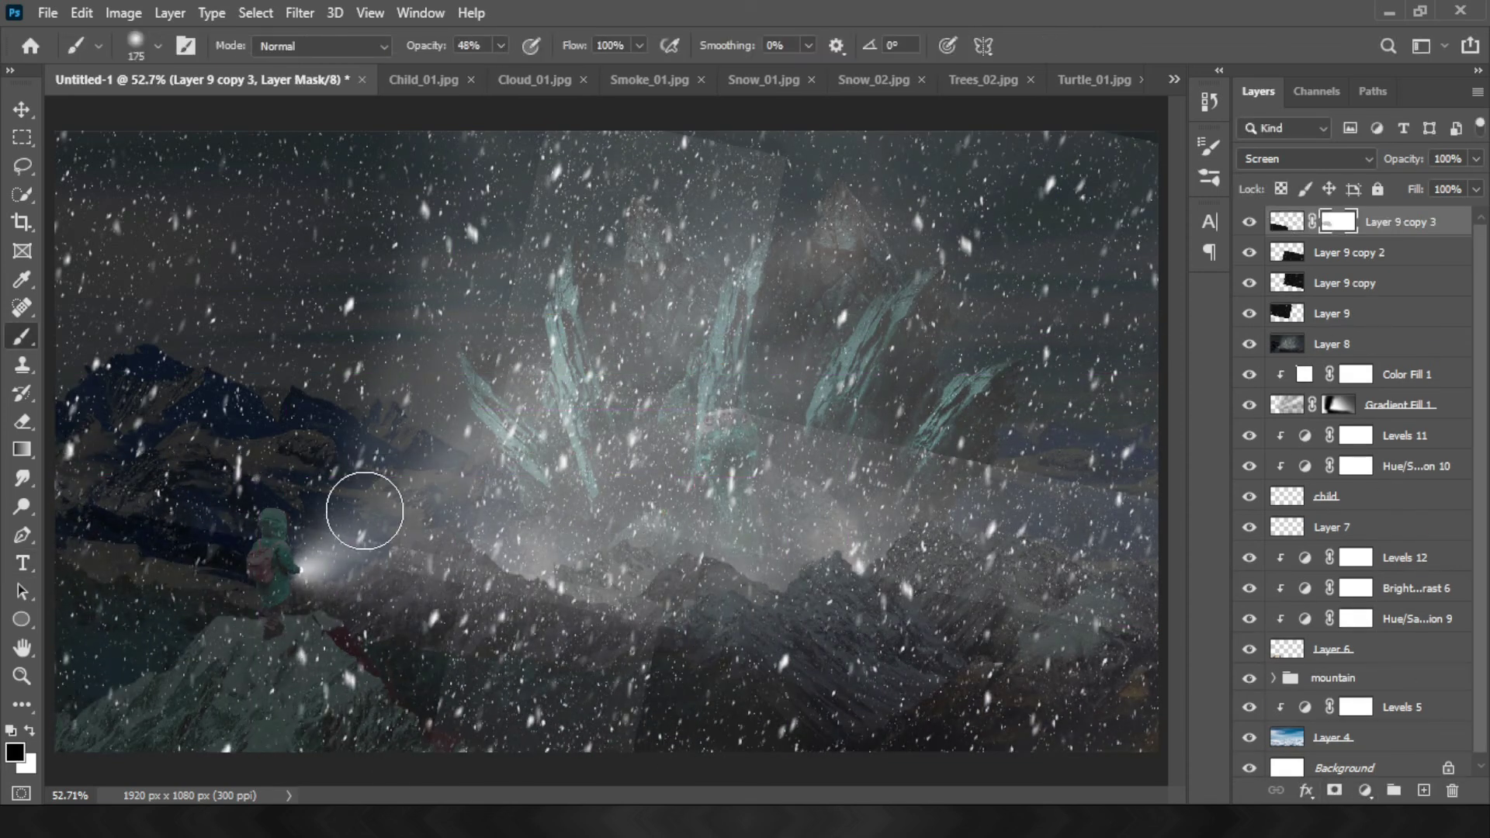
left_click(1302, 252)
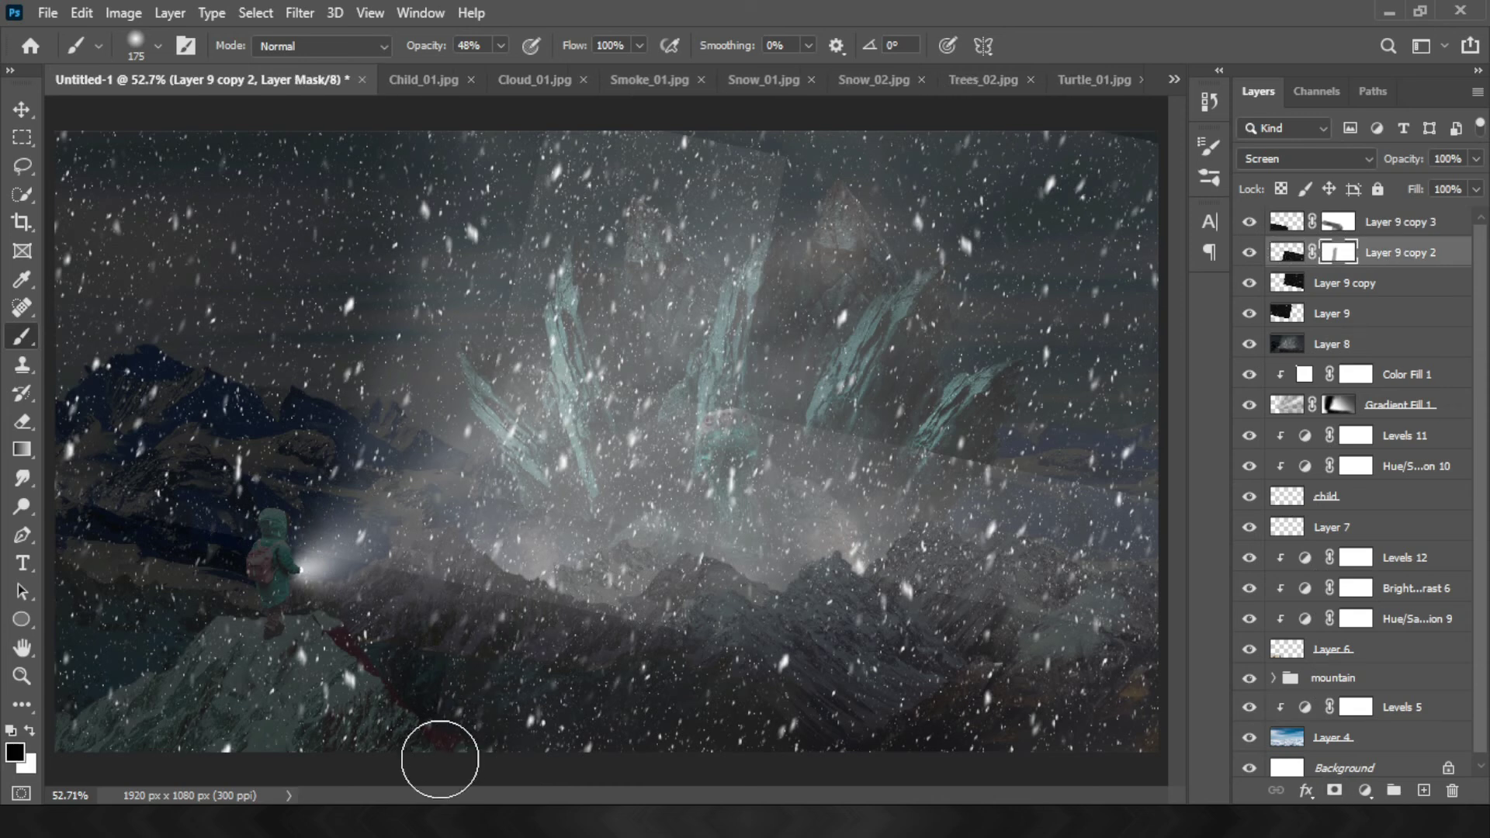
left_click_drag(971, 589, 918, 449)
left_click(1342, 283)
left_click(1334, 790)
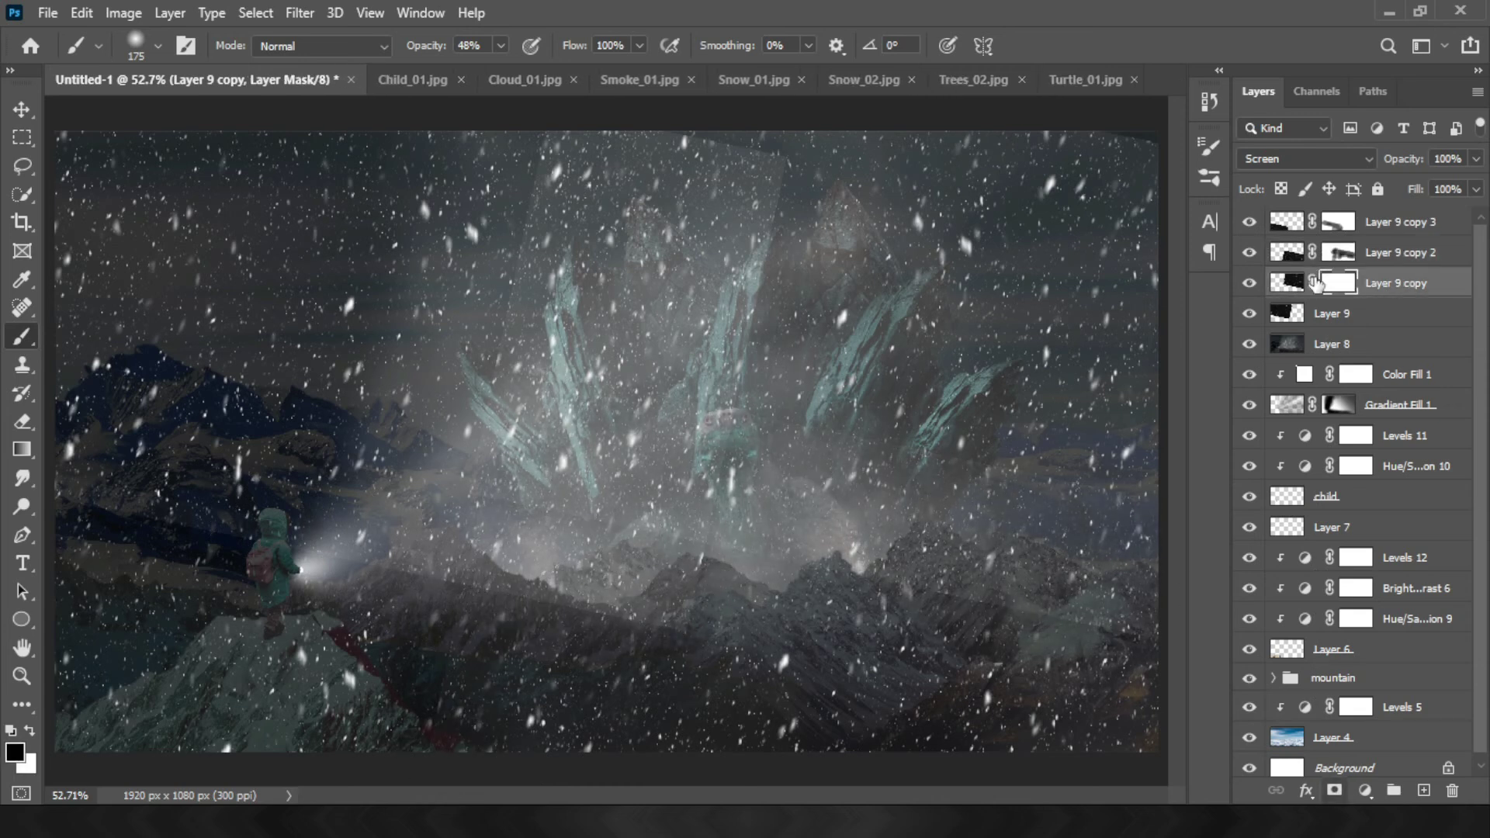
left_click(1287, 313)
left_click(1334, 790)
left_click_drag(656, 132, 732, 353)
Select the four snow layers and group them together
key("x")
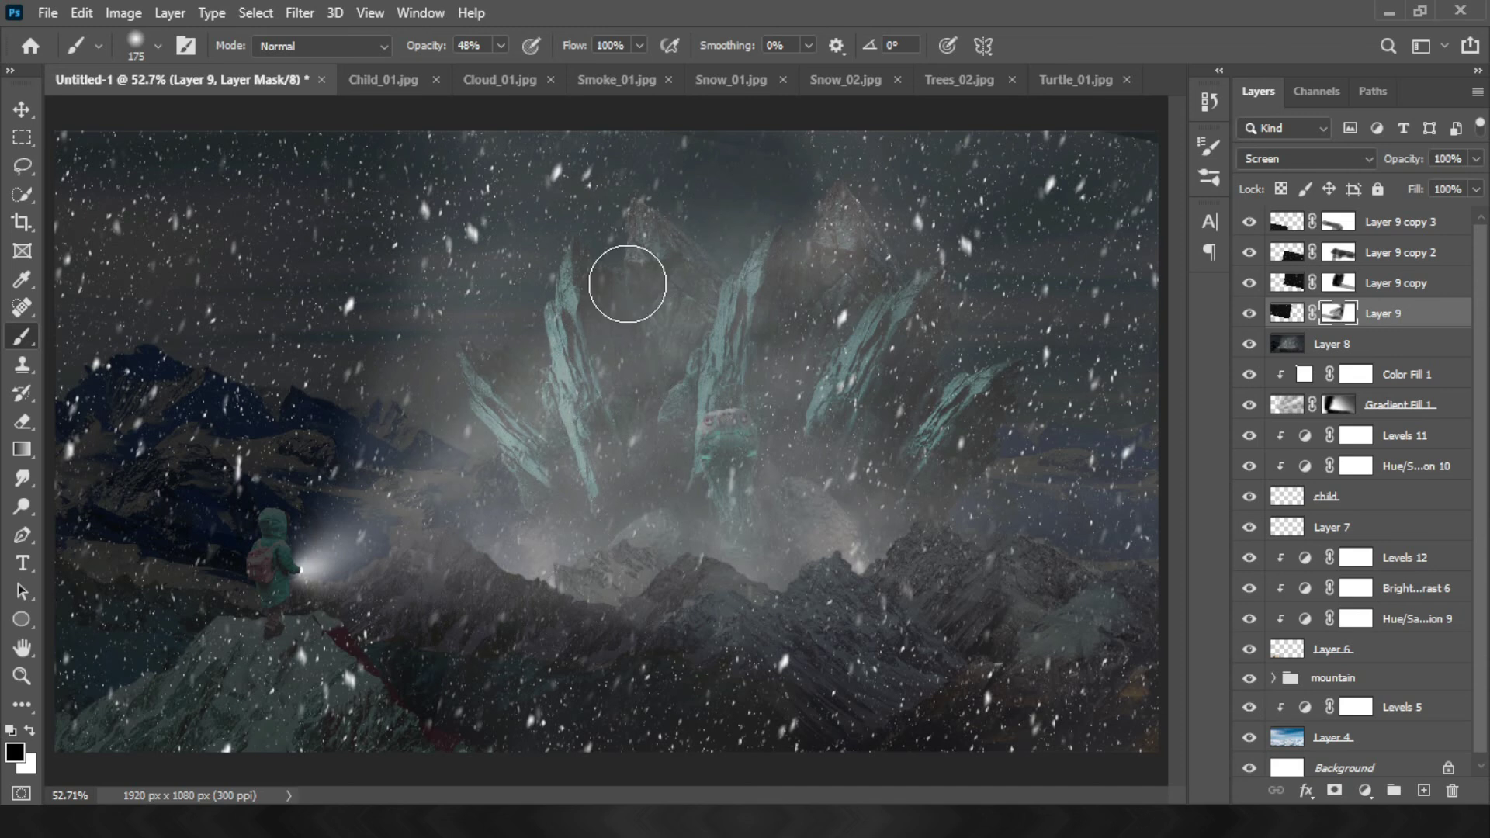
left_click(1396, 221)
left_click(1383, 312, "shift")
key("ctrl+g")
double_click(1335, 219)
Name the group 'snow' and expand it to check its layers
type("snow")
key("Return")
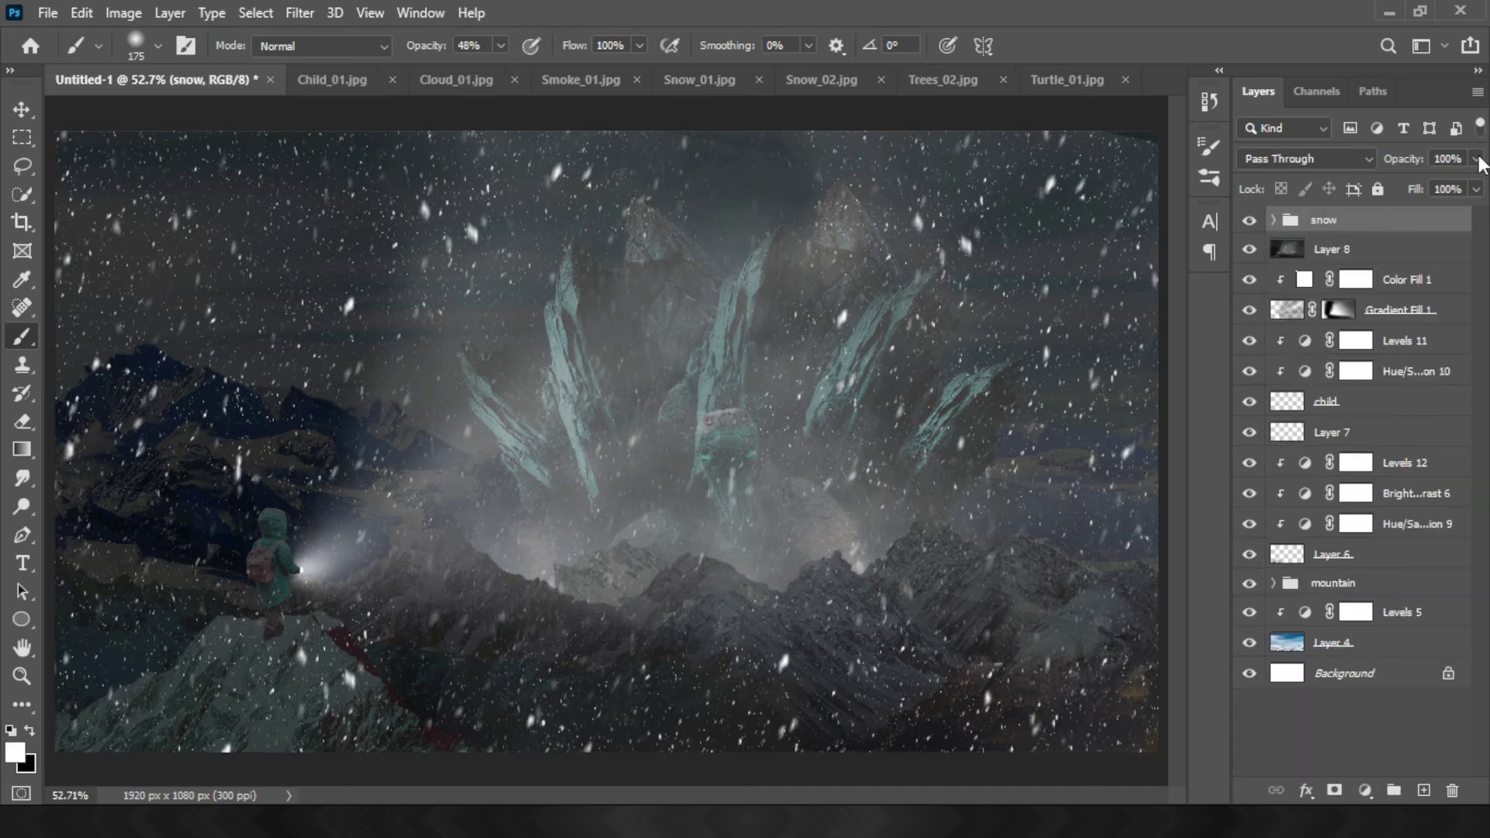
left_click(1272, 219)
left_click(1412, 311)
key("ctrl+t")
key("Escape")
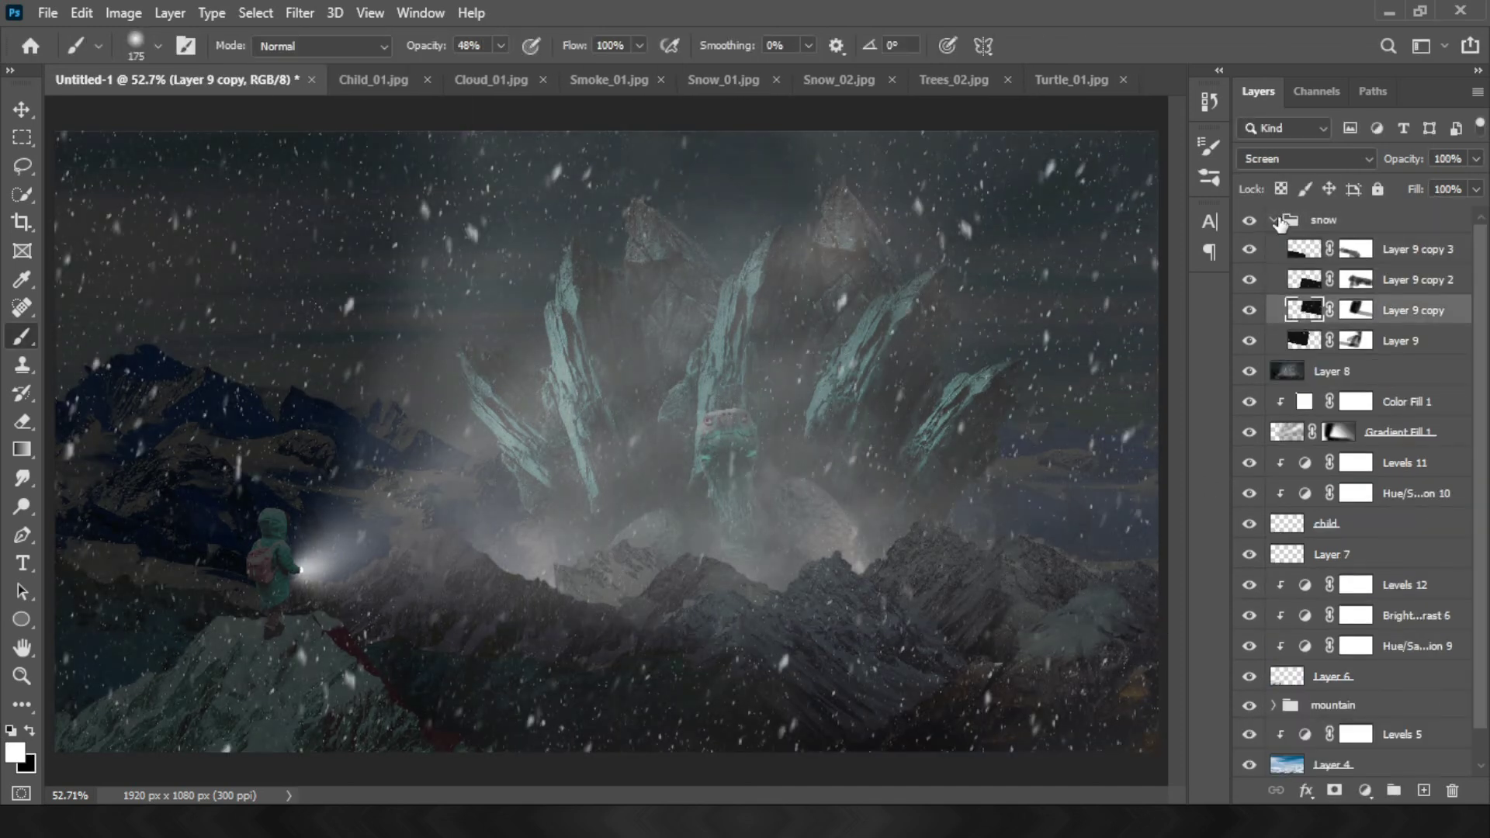
Lower the snow group's opacity to 20%, toggling its visibility to compare
left_click(1272, 219)
mouse_move(1436, 185)
left_mouse_down()
mouse_move(1399, 183)
mouse_move(1448, 192)
mouse_move(1423, 193)
left_mouse_up()
left_click(1249, 221)
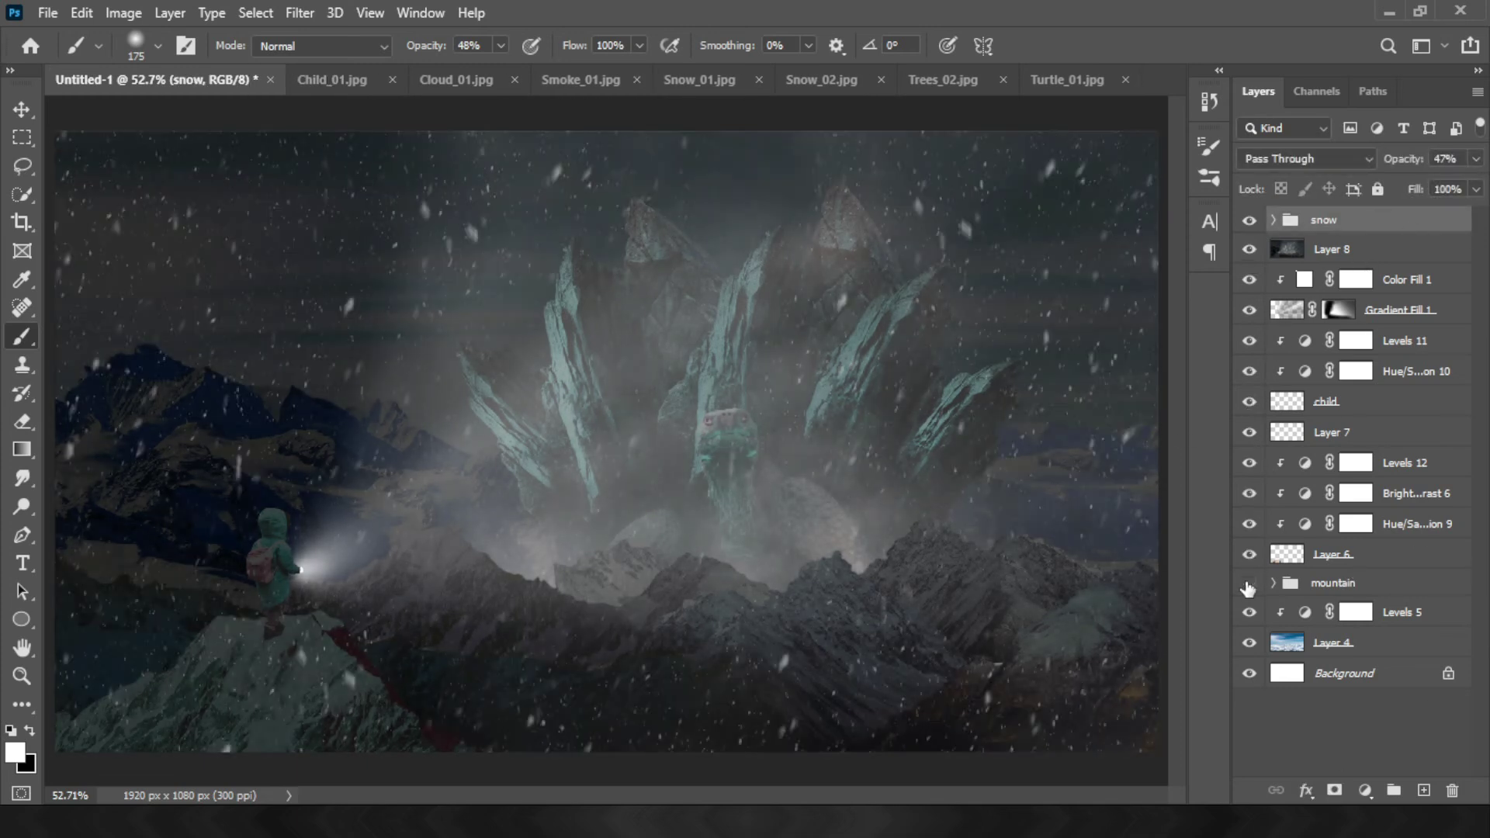
left_click(1249, 221)
left_click(1273, 582)
scroll(1257, 512, "down", 3)
scroll(1257, 513, "up", 3)
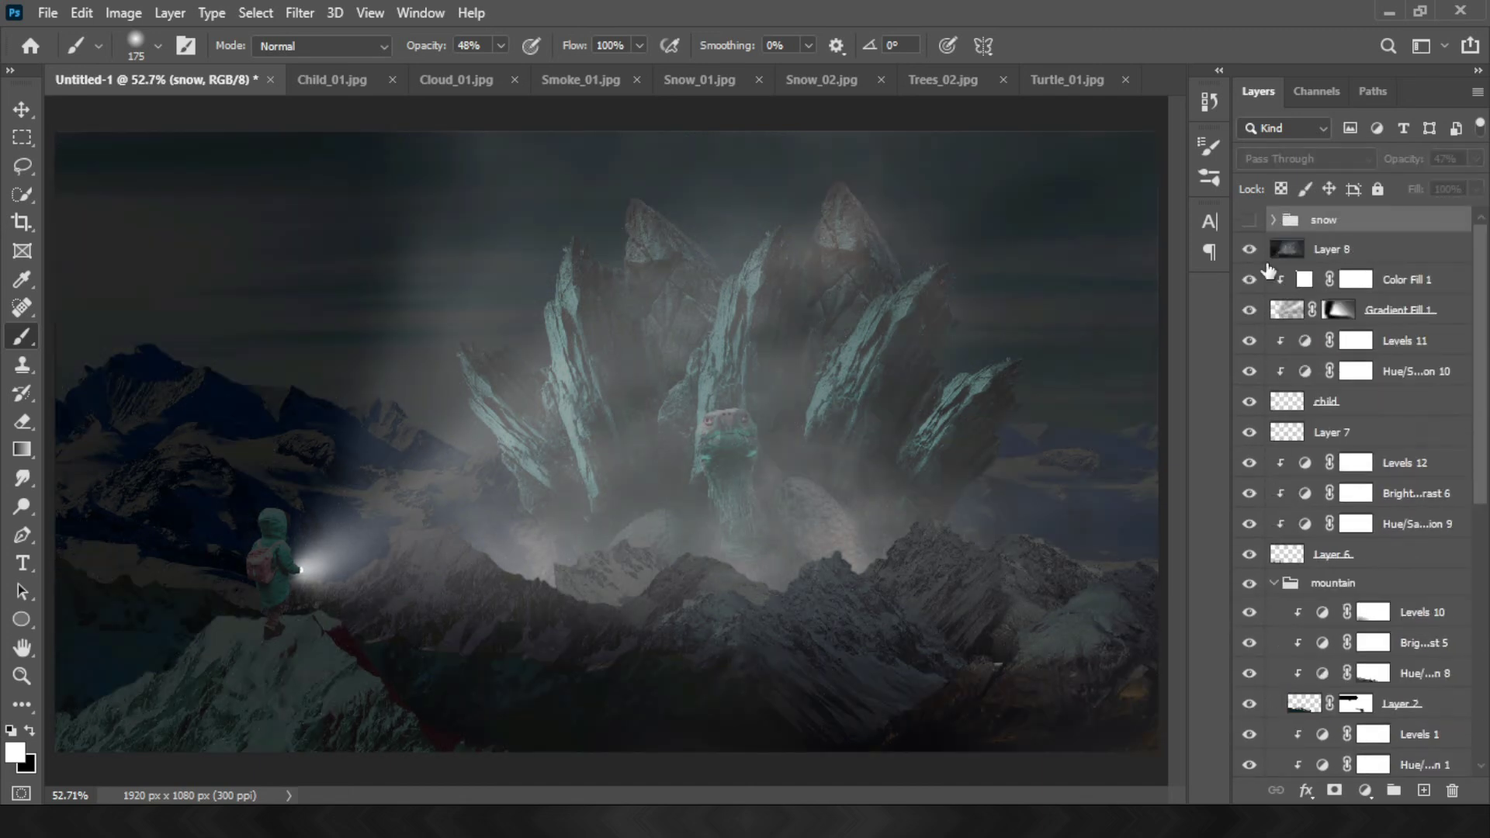
left_click(1249, 220)
scroll(1257, 334, "down", 3)
scroll(1300, 504, "up", 3)
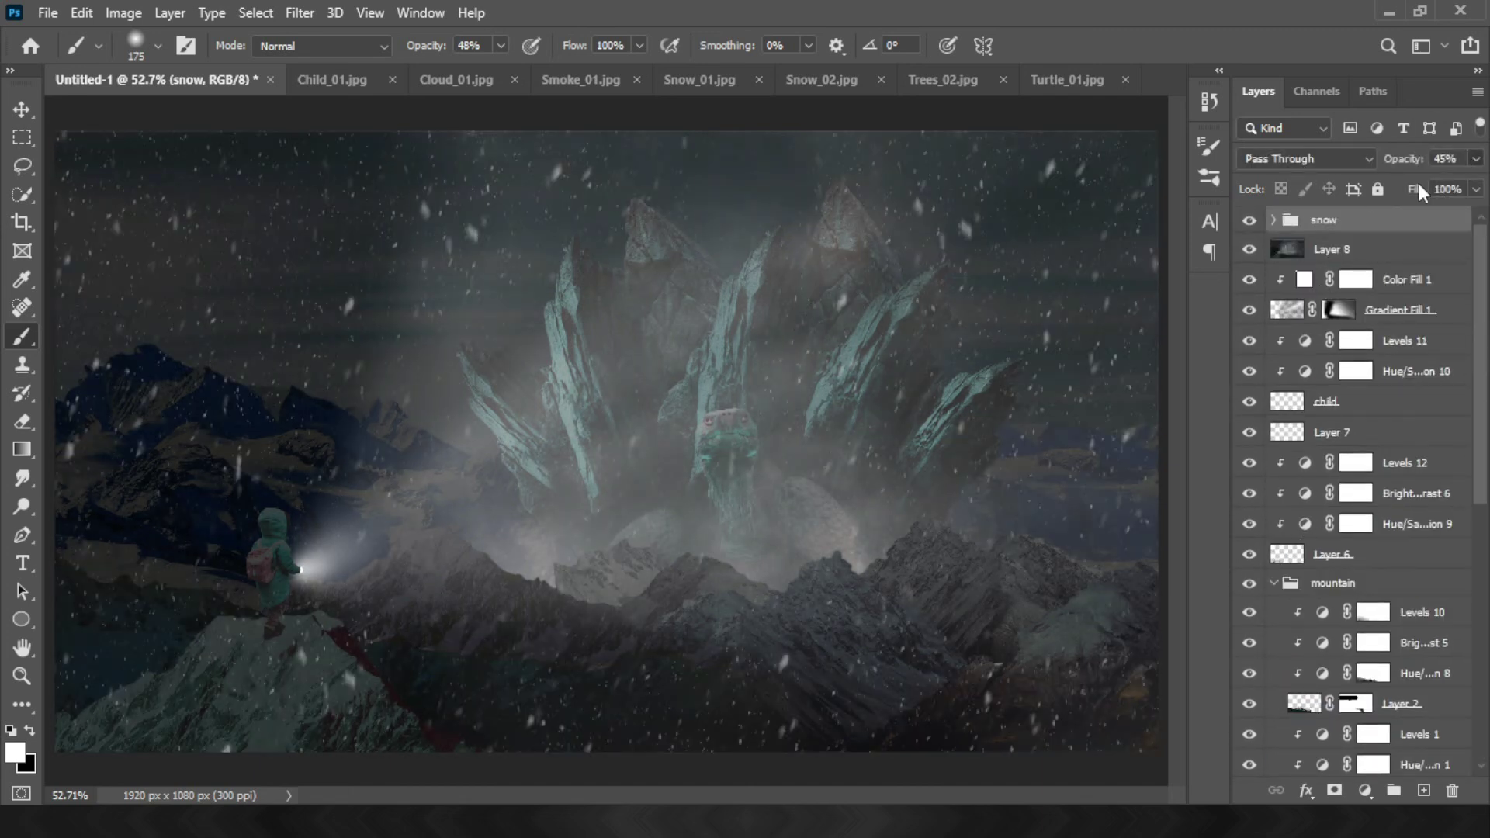
left_click_drag(1419, 188, 1393, 183)
Set the fog Gradient Fill 1 opacity to 15%
left_click(1249, 310)
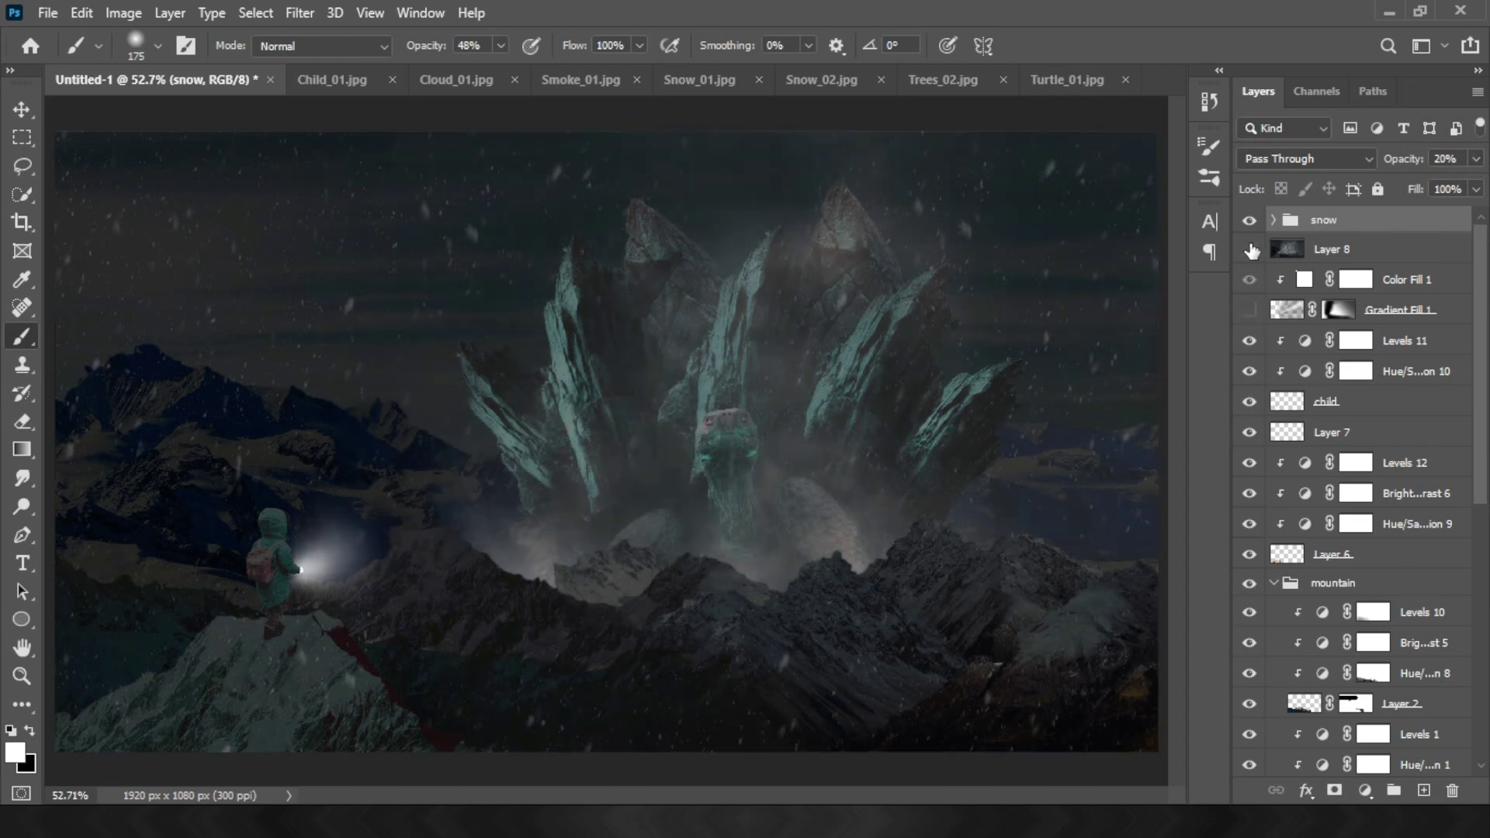
left_click(1248, 279)
left_click(1295, 284)
left_click_drag(1403, 158, 1389, 194)
scroll(1366, 543, "down", 5)
Paint black on the turtle group's Levels 8 and Hue/Saturation masks around the shell
scroll(1375, 678, "down", 3)
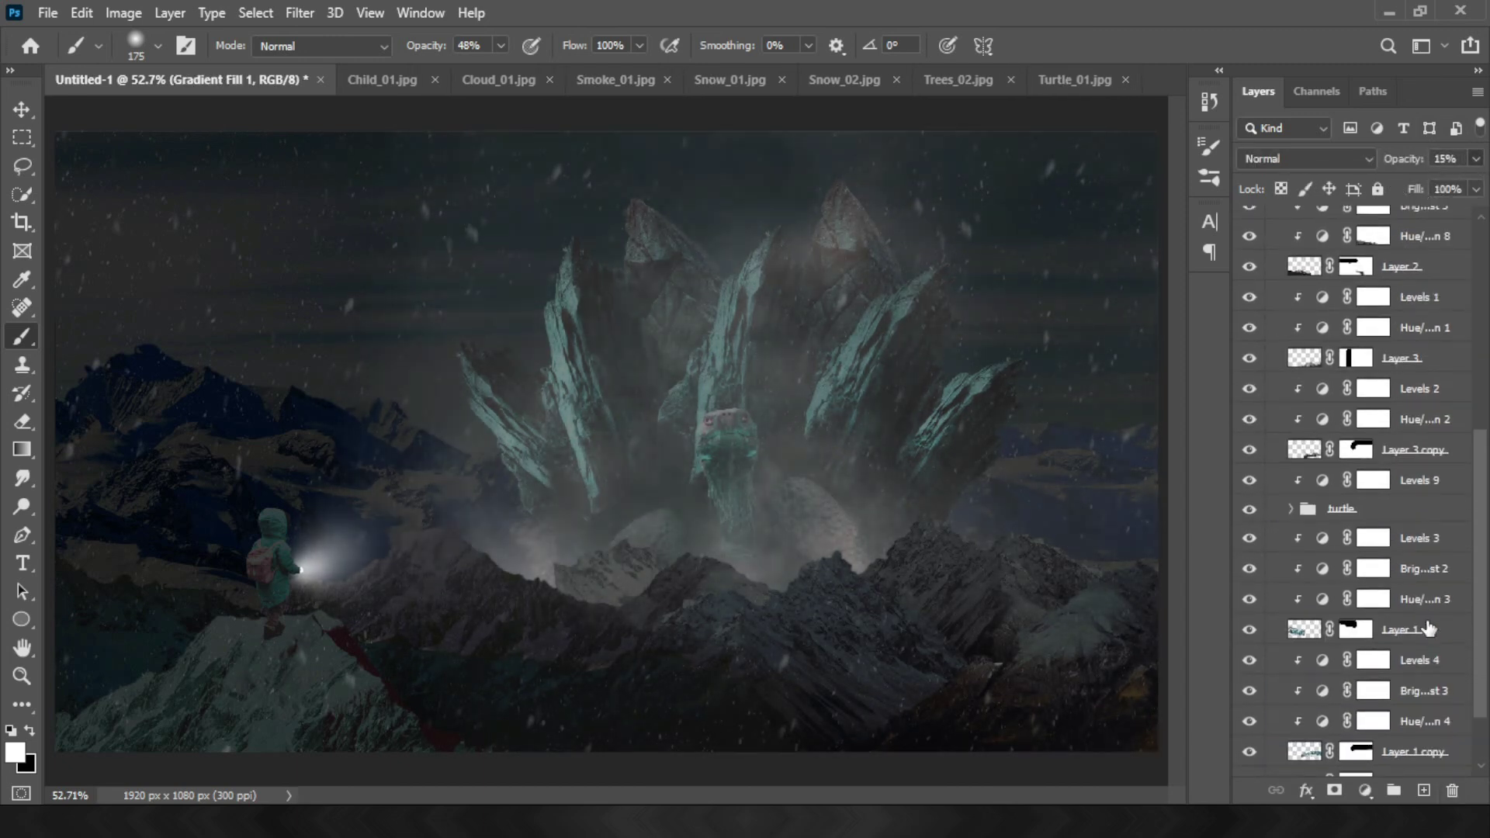
left_click(1319, 512)
scroll(1375, 455, "down", 2)
left_click(1391, 490)
key("x")
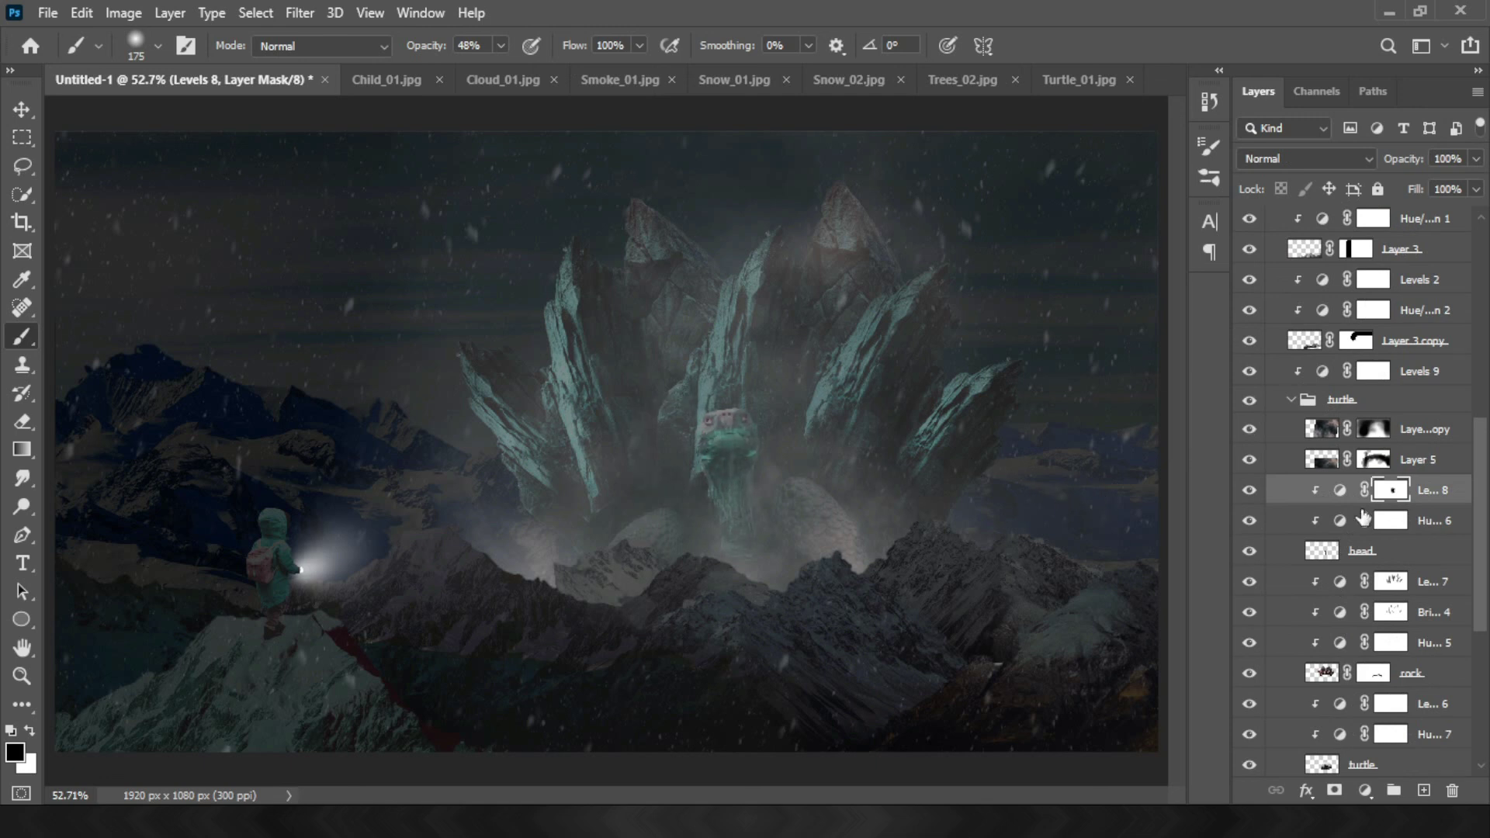
key("alt+bracketleft")
left_click_drag(659, 521, 660, 465)
left_click(1291, 403)
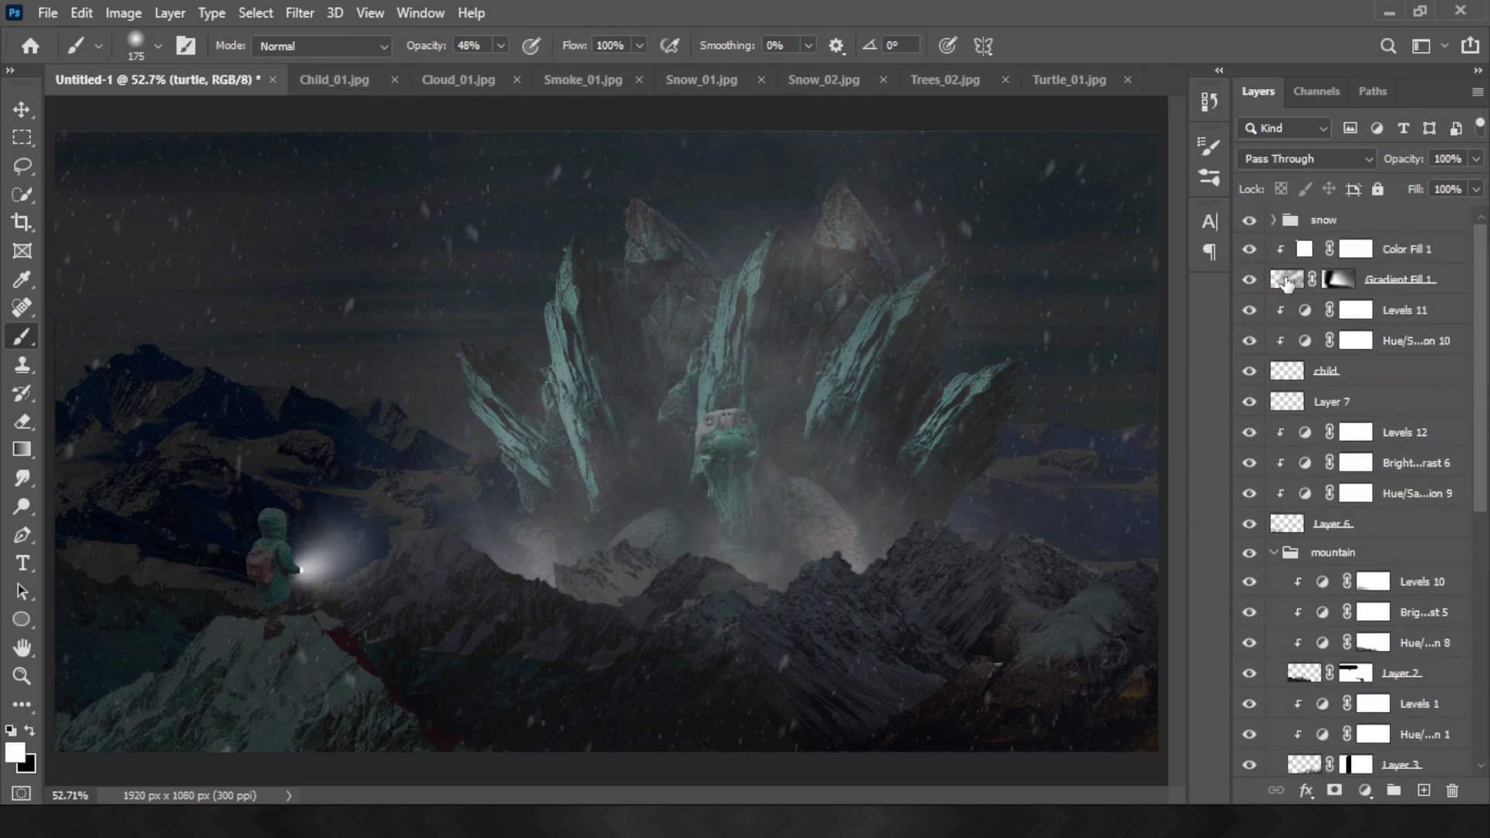
Fade the fog on the left with two gradients on Gradient Fill 1's mask
left_click(1396, 279)
left_click(1476, 158)
mouse_move(1428, 180)
left_mouse_down()
mouse_move(1378, 183)
mouse_move(1422, 180)
left_mouse_up()
left_click(1339, 280)
key("g")
key("x")
left_click_drag(622, 453, 831, 373)
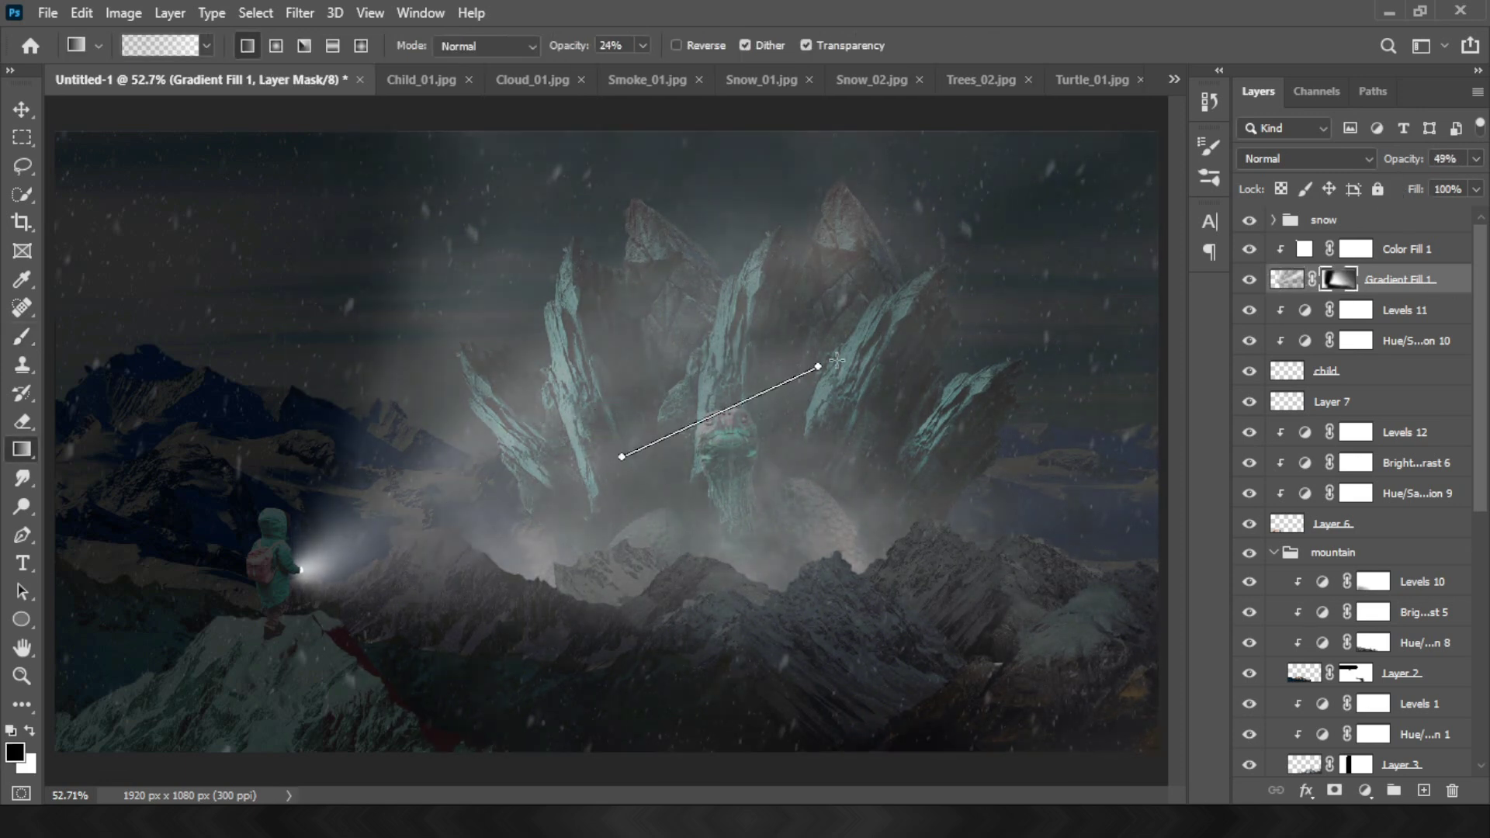
left_click_drag(589, 492, 729, 406)
Set Gradient Fill 1's opacity to 35%
left_click(1286, 285)
left_click(1476, 158)
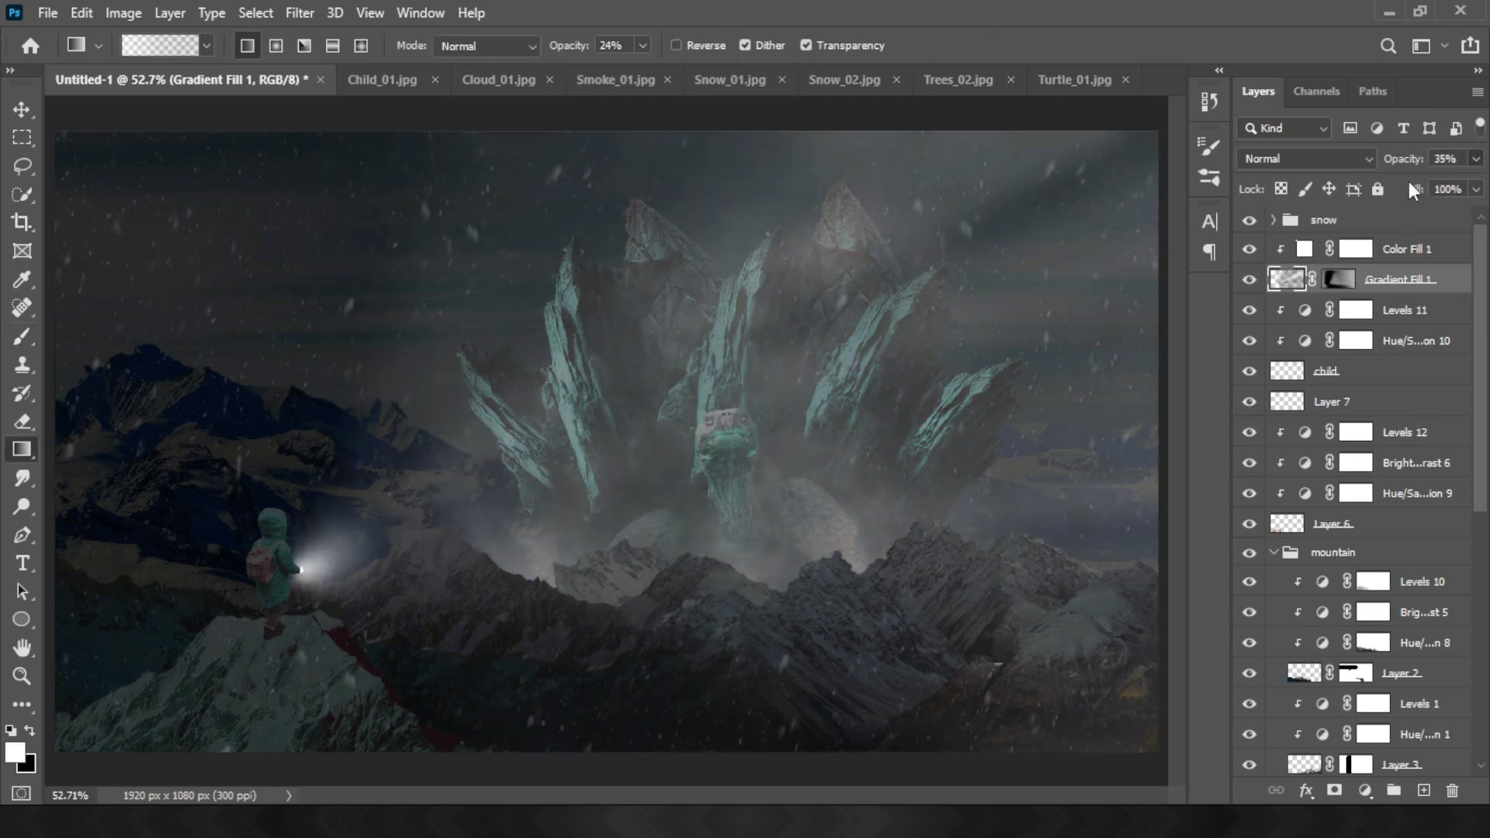
left_click_drag(1423, 180, 1404, 181)
left_click(1351, 225)
Stamp the finished composite into a merged Layer 10 at the top of the stack
key("ctrl+shift+alt+e")
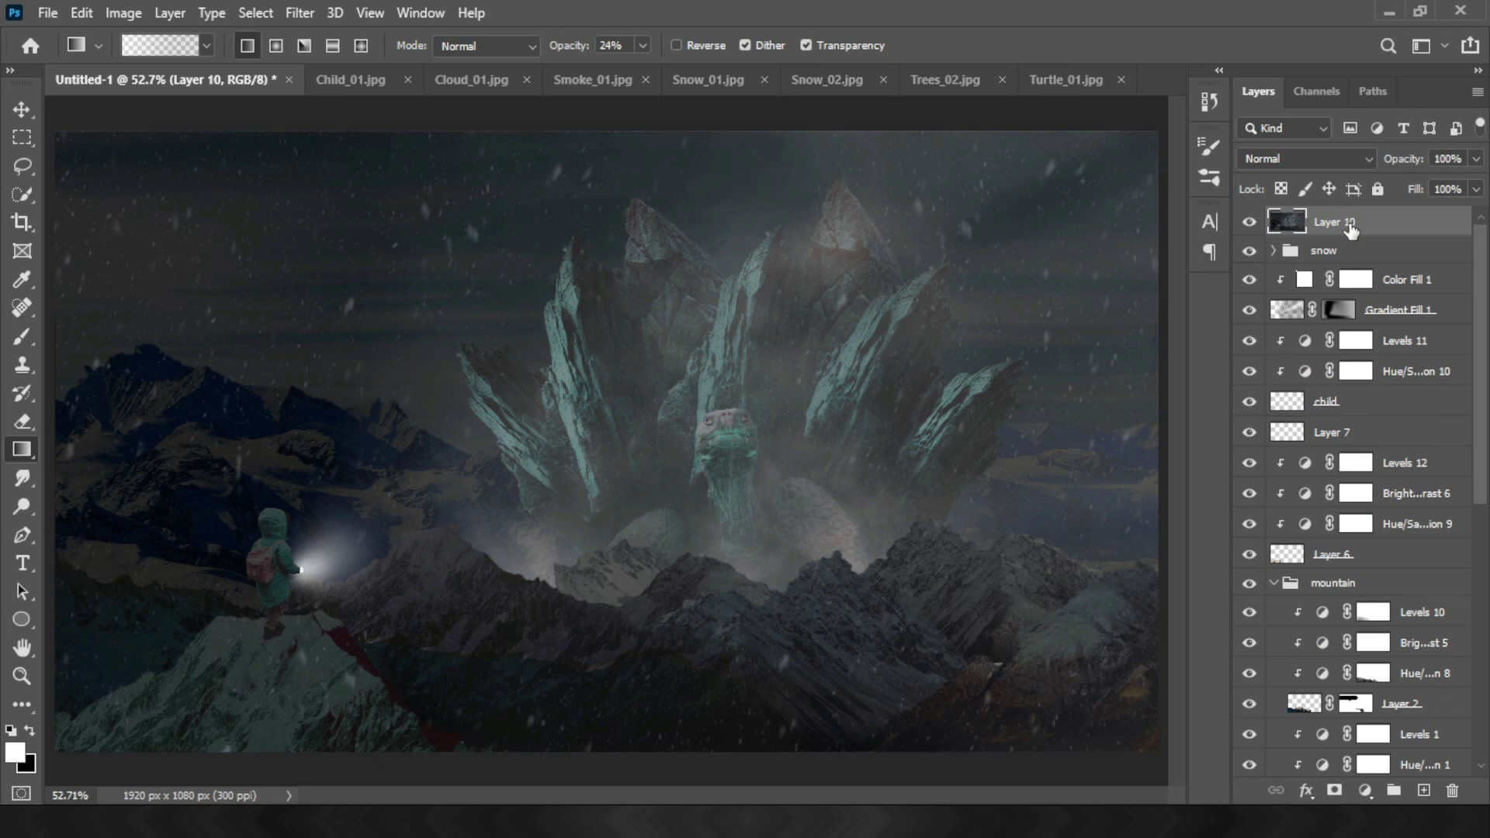